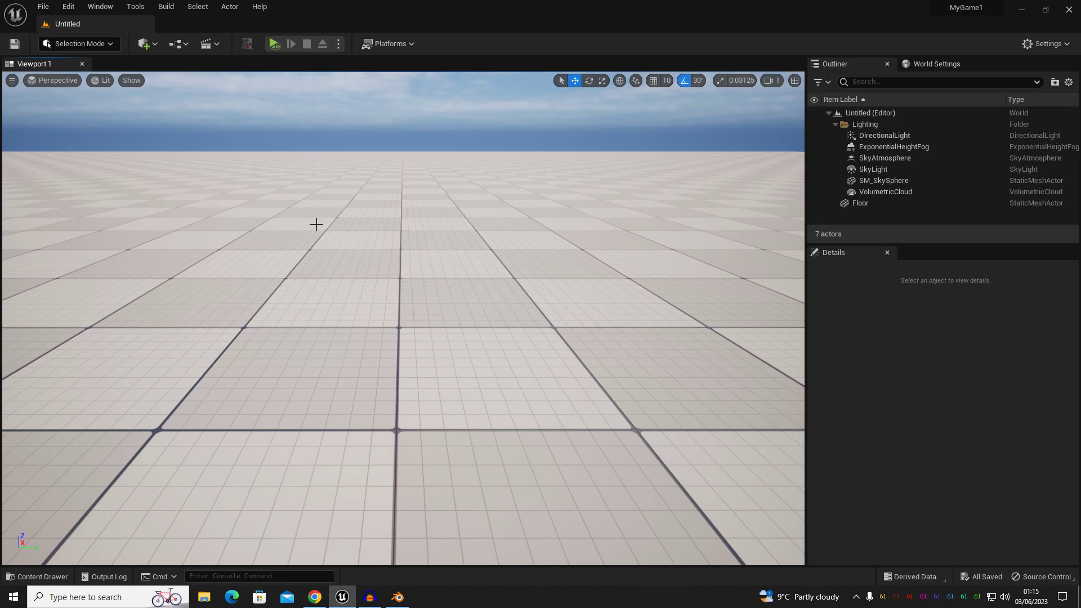
- Search the plugins for "model" and check whether Modeling Tools Editor Mode is enabled
left_click(65, 45)
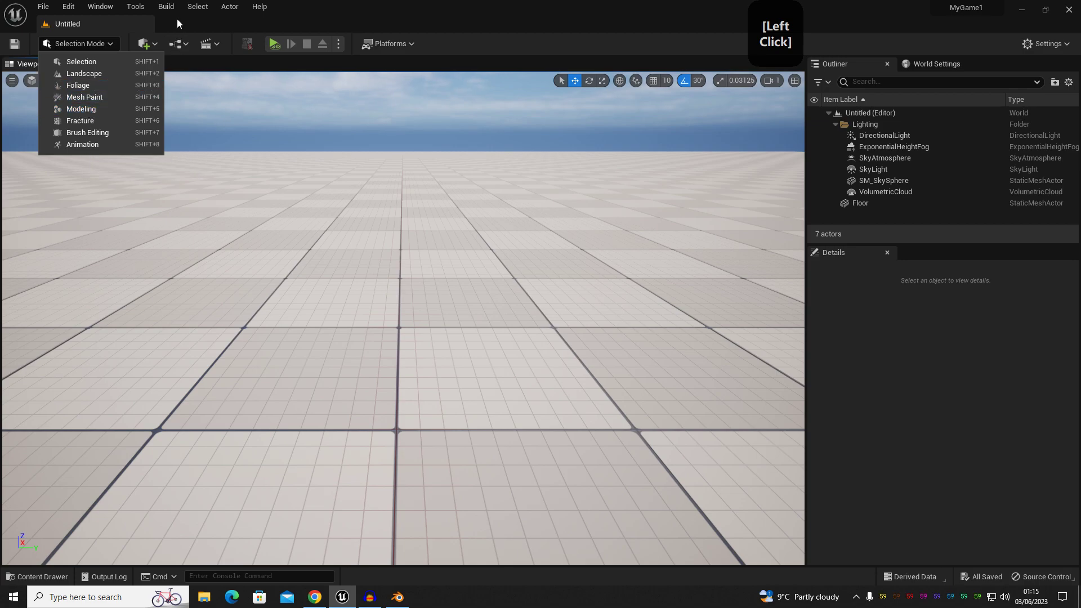
left_click(67, 8)
left_click(111, 181)
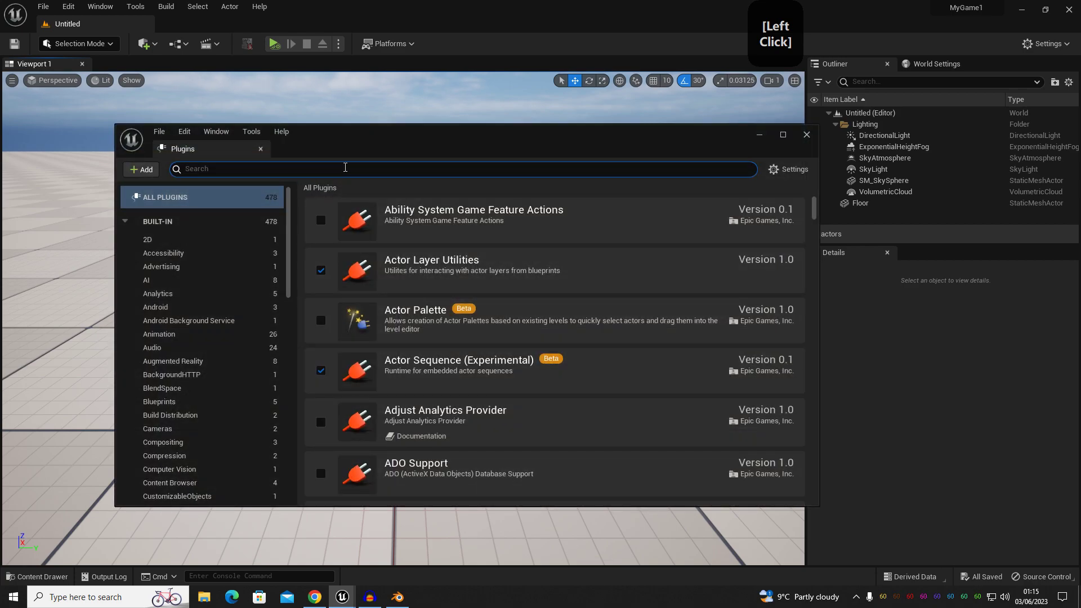
type("model")
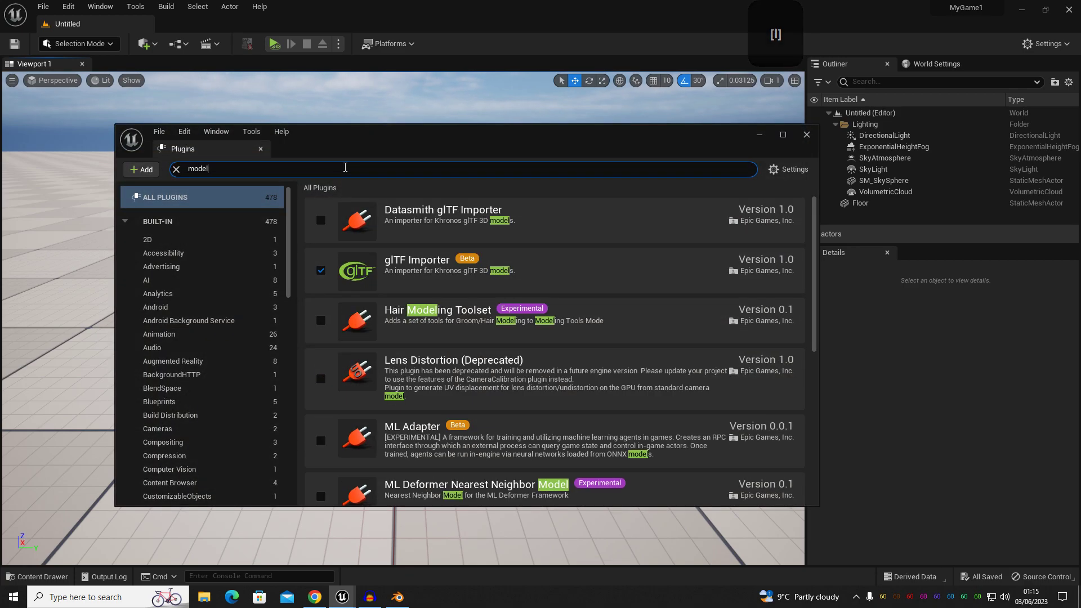
scroll(462, 269, "down", 5)
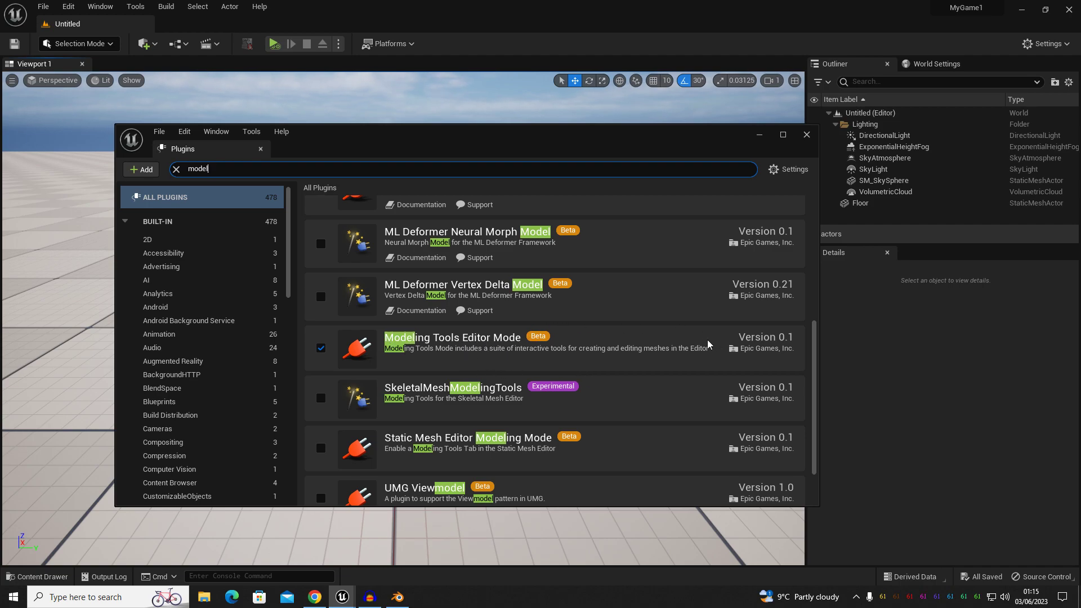
left_click(806, 134)
- Switch to Modeling Mode and create a 100 × 100 × 100 box on the floor with grid snapping at 10
left_click(113, 44)
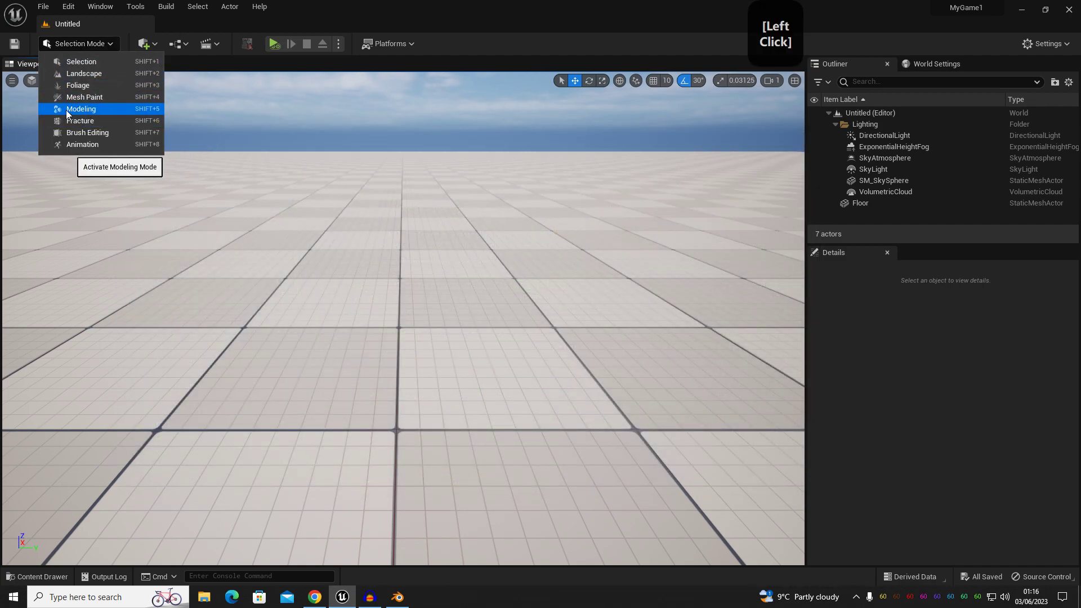
left_click(100, 110)
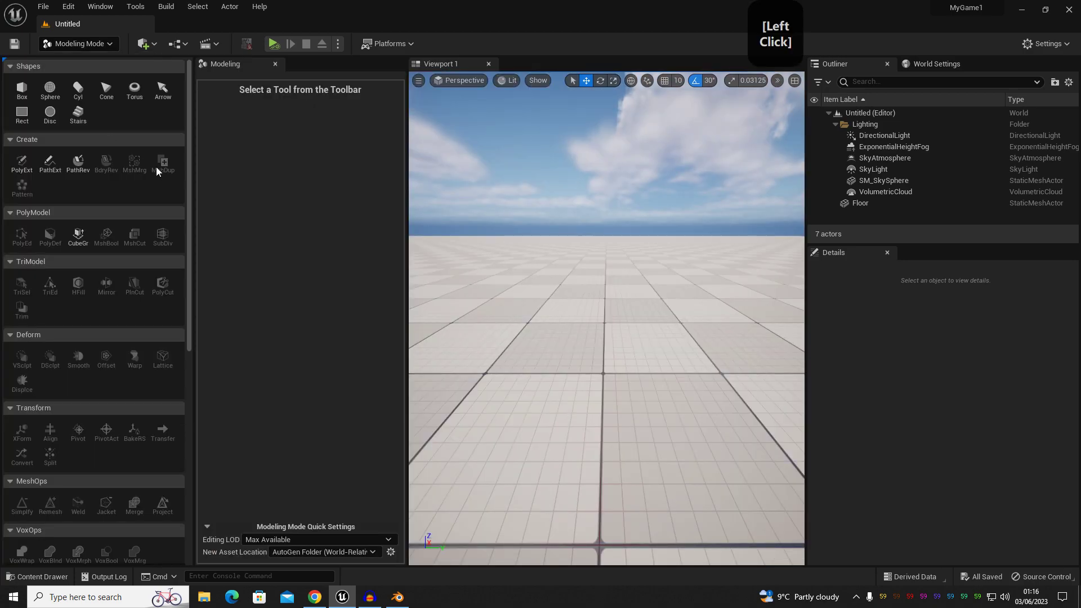
left_click(22, 90)
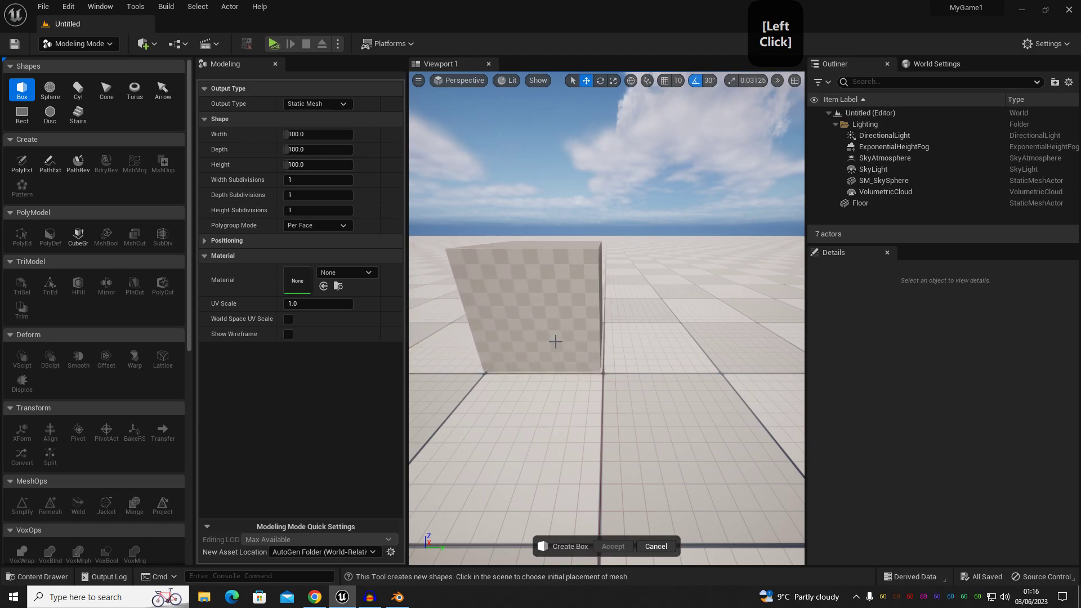
left_click(664, 82)
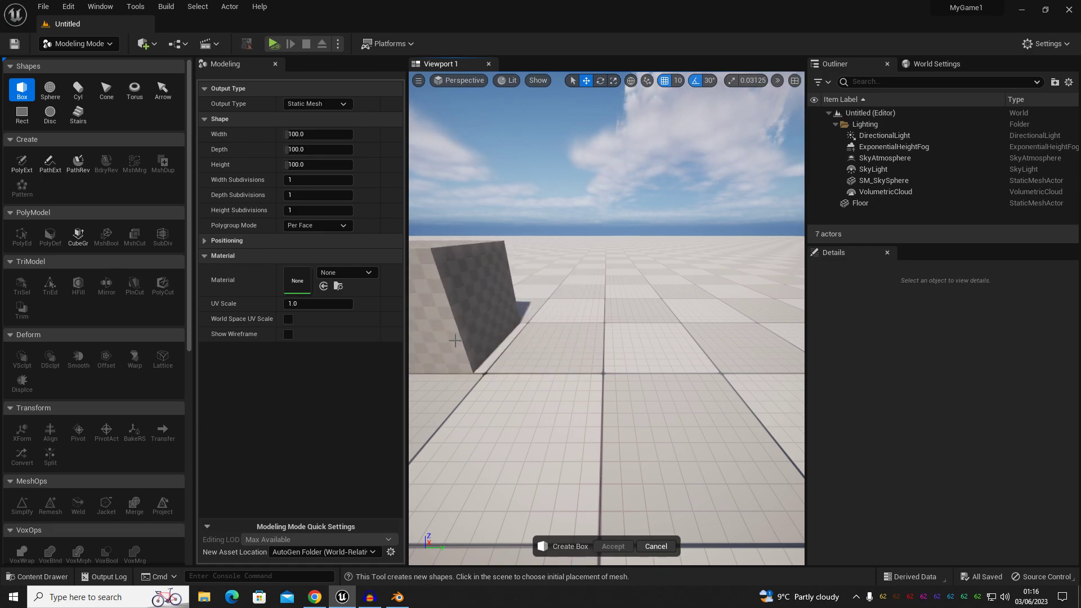
left_click(560, 341)
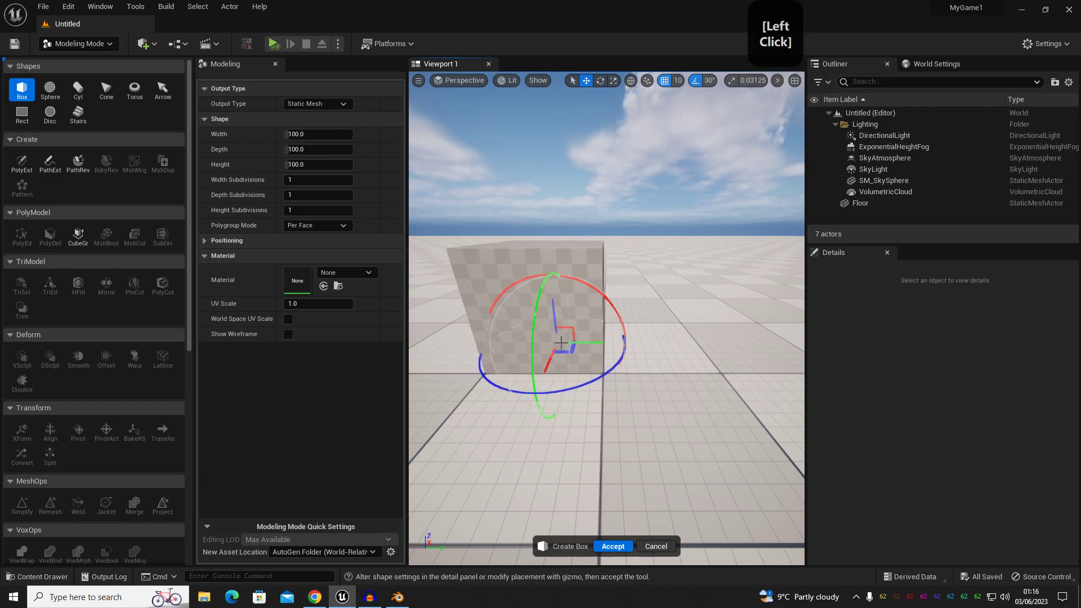
left_click(613, 546)
- Play the level from the floor near the box and walk around and onto it to judge its scale
right_click_drag(664, 441, 661, 437)
key("d")
key("s")
right_click(610, 444)
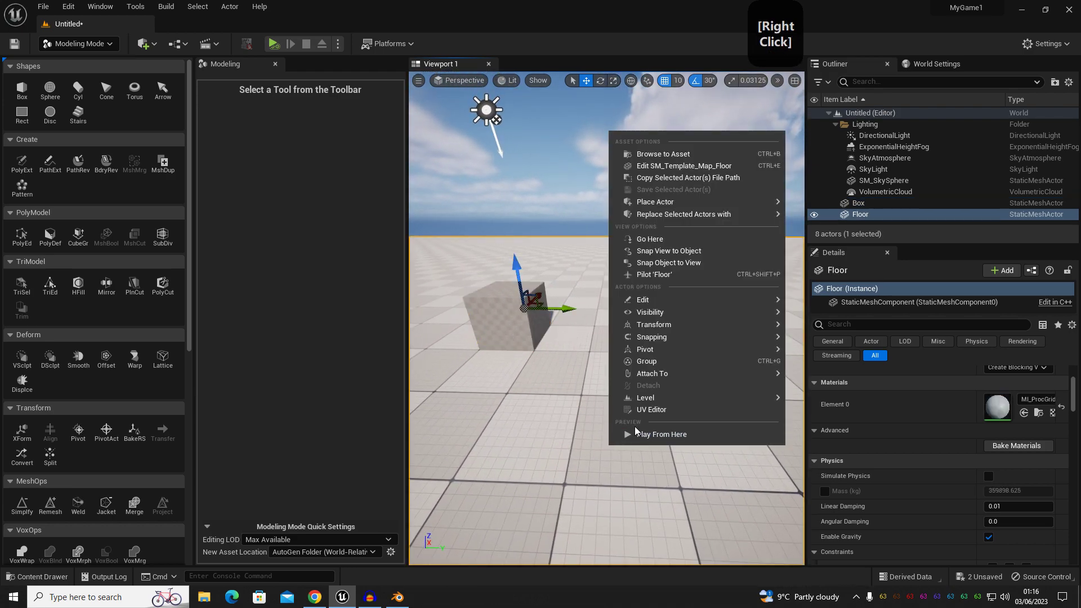
left_click(653, 436)
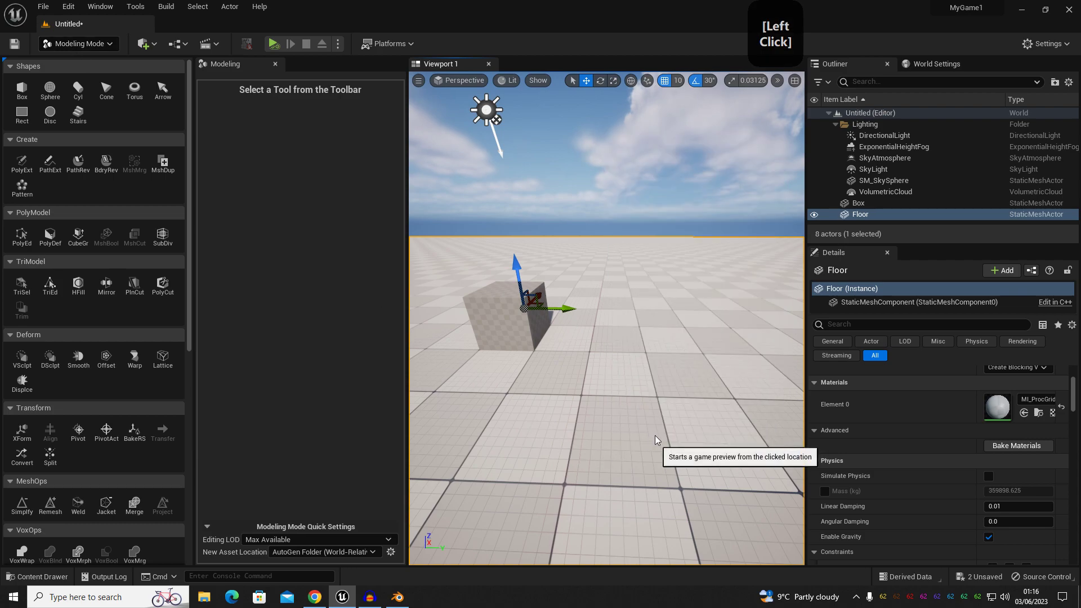
right_click(653, 435)
key("a")
key("w")
key("w")
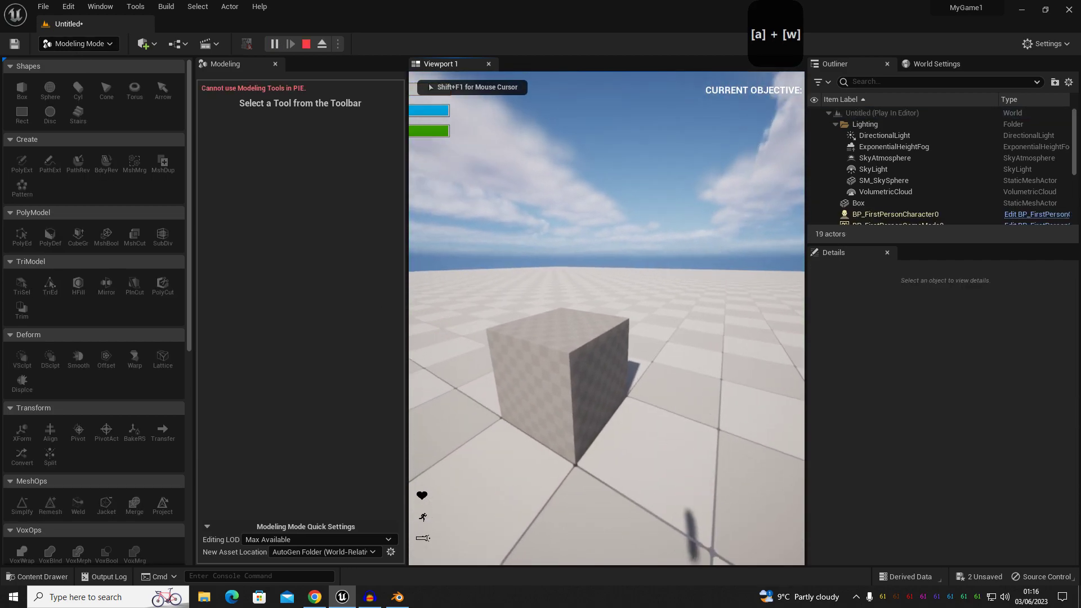
key("f")
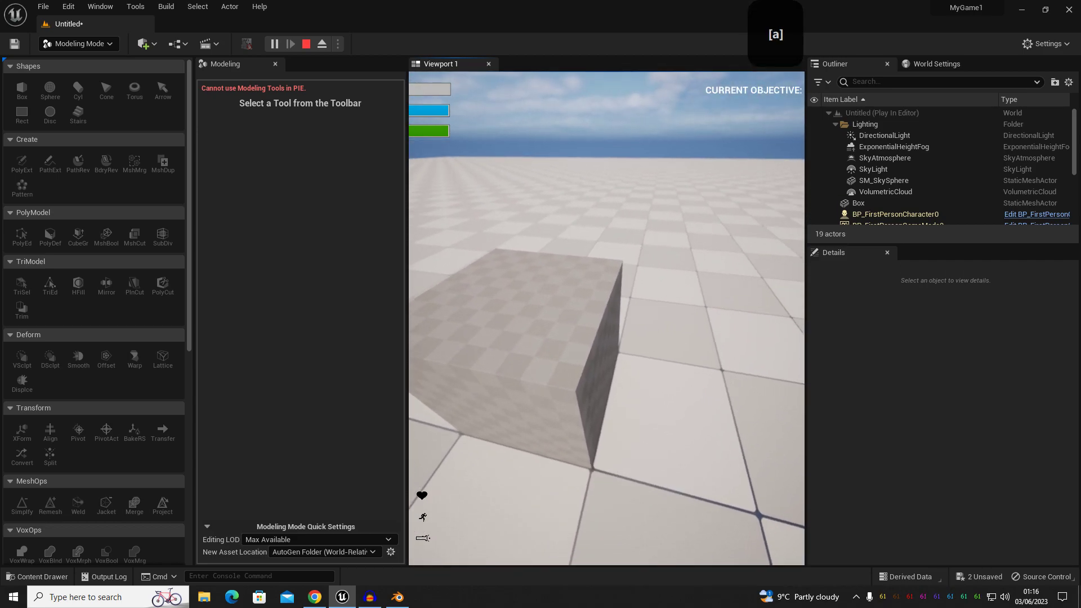
key("w")
key("a")
key("d")
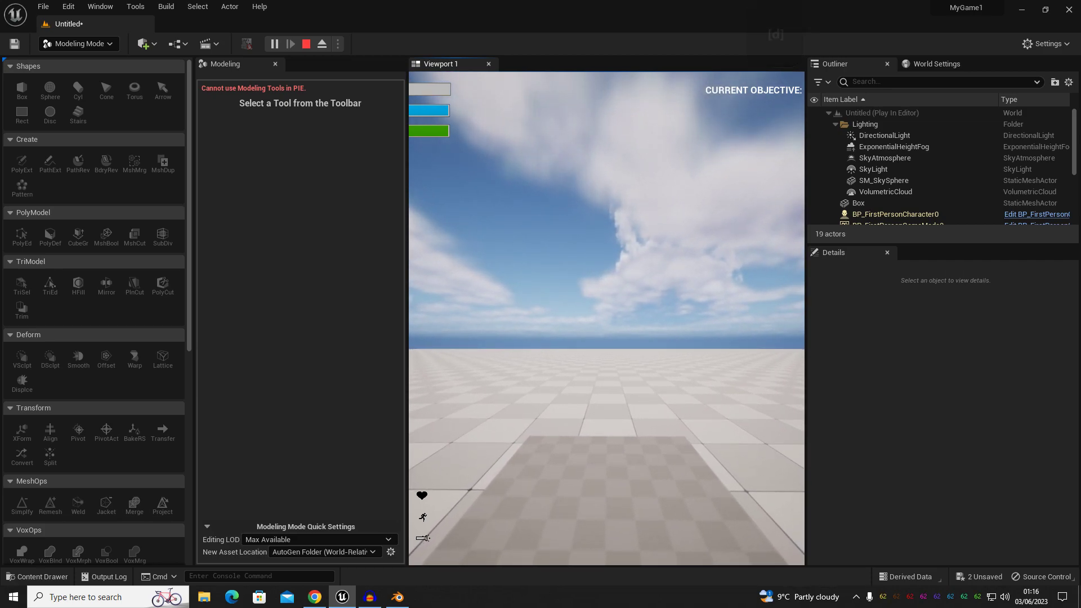
key("d")
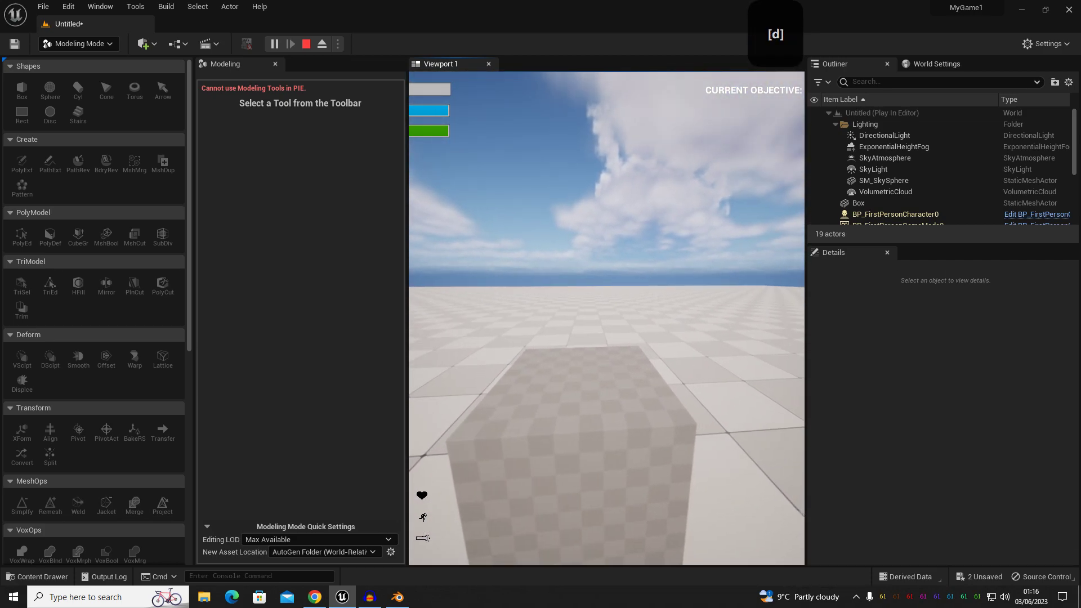
key("s")
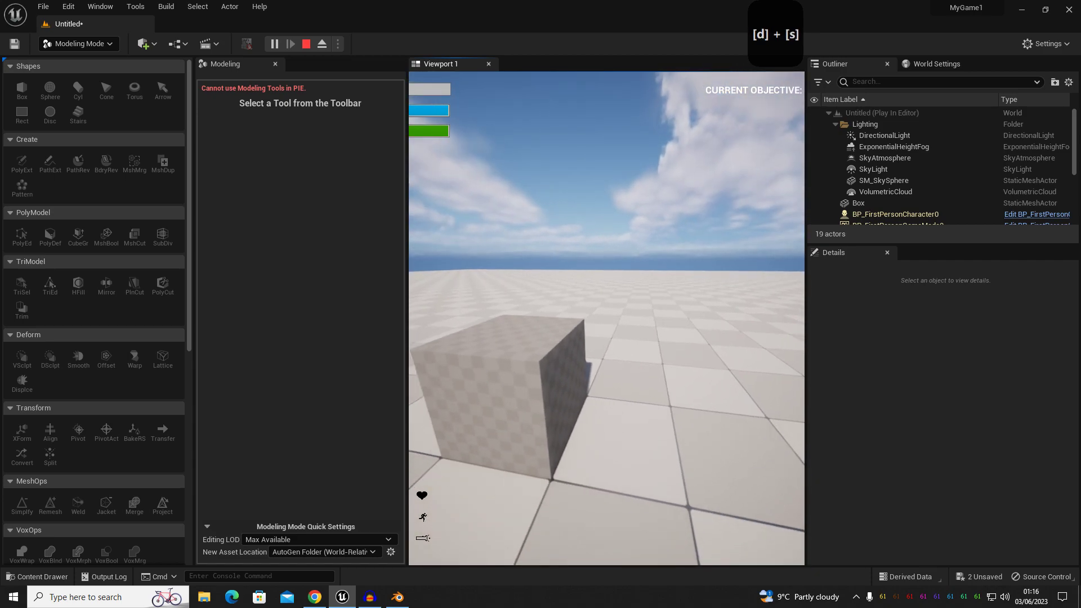
key("Escape")
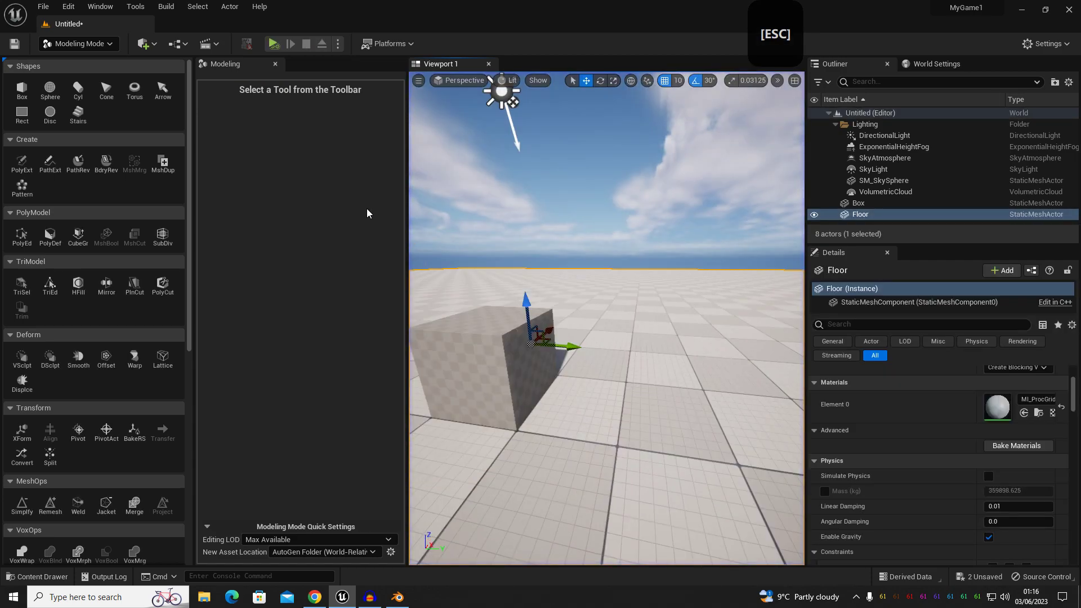
- Duplicate the box upward three times to stack a column four boxes high
left_click(492, 351)
left_click_drag(503, 340, 485, 273, "alt")
right_click_drag(485, 272, 532, 265)
key("a")
key("s")
left_click_drag(532, 265, 539, 194, "alt")
left_click_drag(495, 265, 484, 151, "alt")
- Select all four boxes of the column and duplicate them sideways to make a second adjoining column
key("a")
key("s")
right_click_drag(526, 265, 537, 261)
key("d")
key("w")
left_click(588, 349)
left_click(587, 263, "shift")
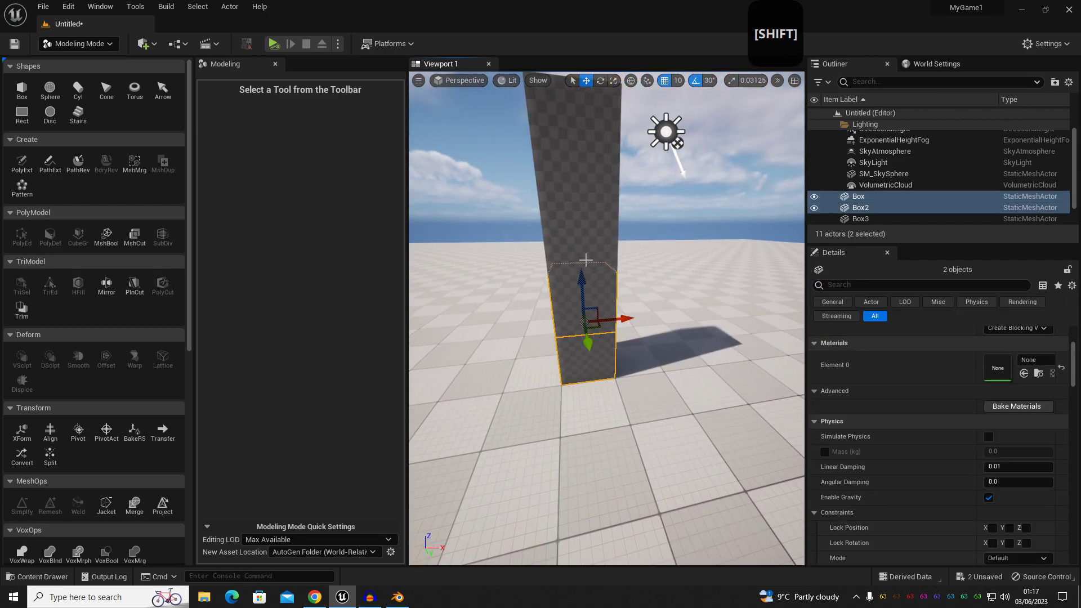
left_click(583, 248, "shift")
left_click(584, 186, "shift")
right_click_drag(580, 191, 580, 191)
key("d")
left_click_drag(580, 231, 634, 241, "alt")
- Duplicate the top box of the original column outward to start a third column on its free side
key("a")
key("w")
right_click_drag(637, 283, 637, 283)
key("s")
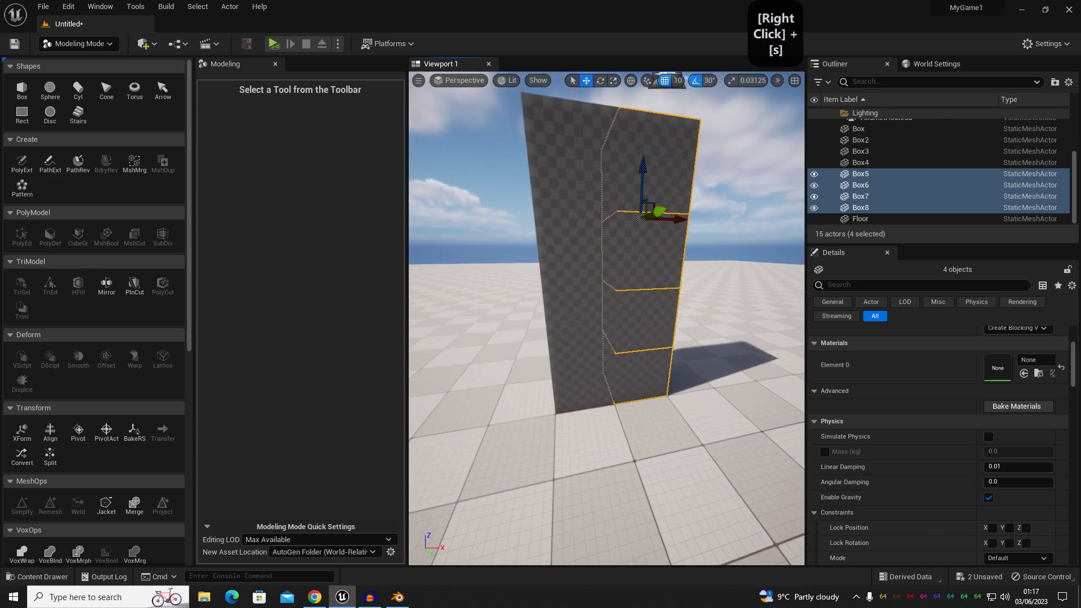
right_click_drag(736, 176, 736, 176)
left_click(736, 177)
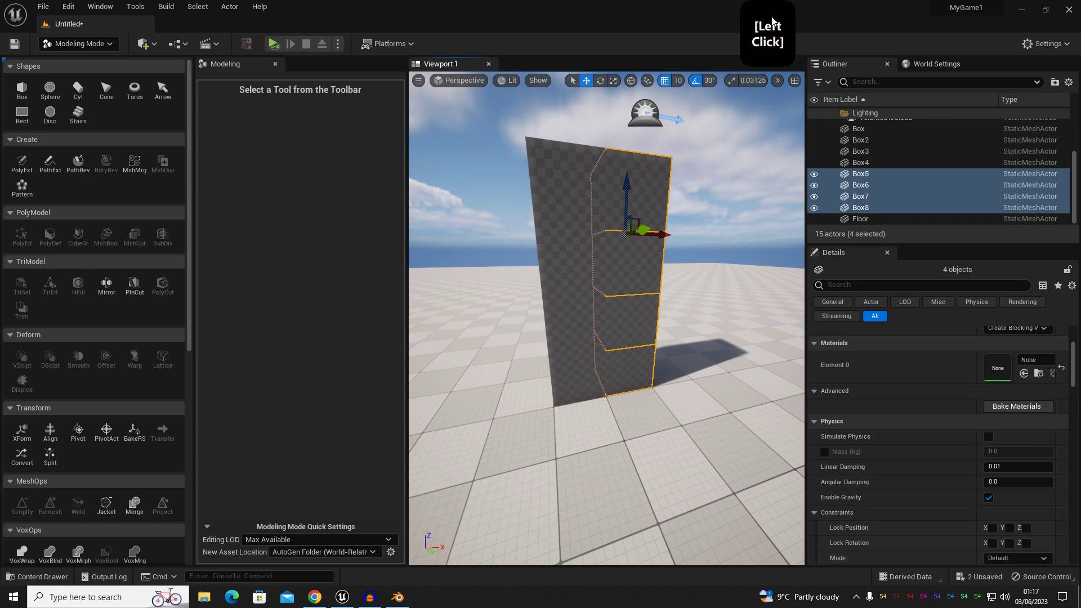
right_click_drag(603, 241, 602, 242)
left_click(602, 215)
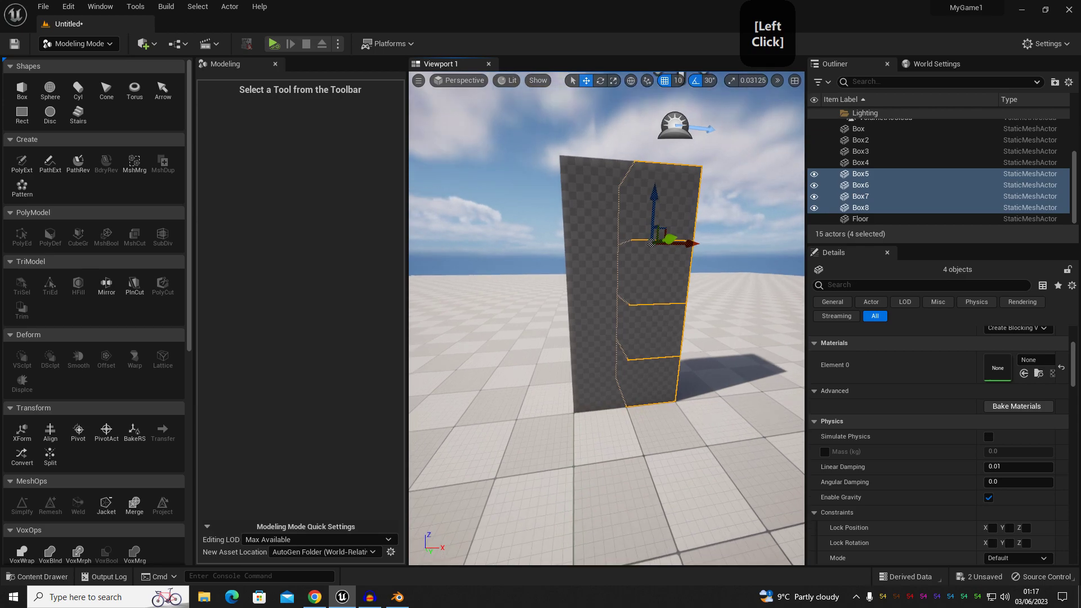
key("alt")
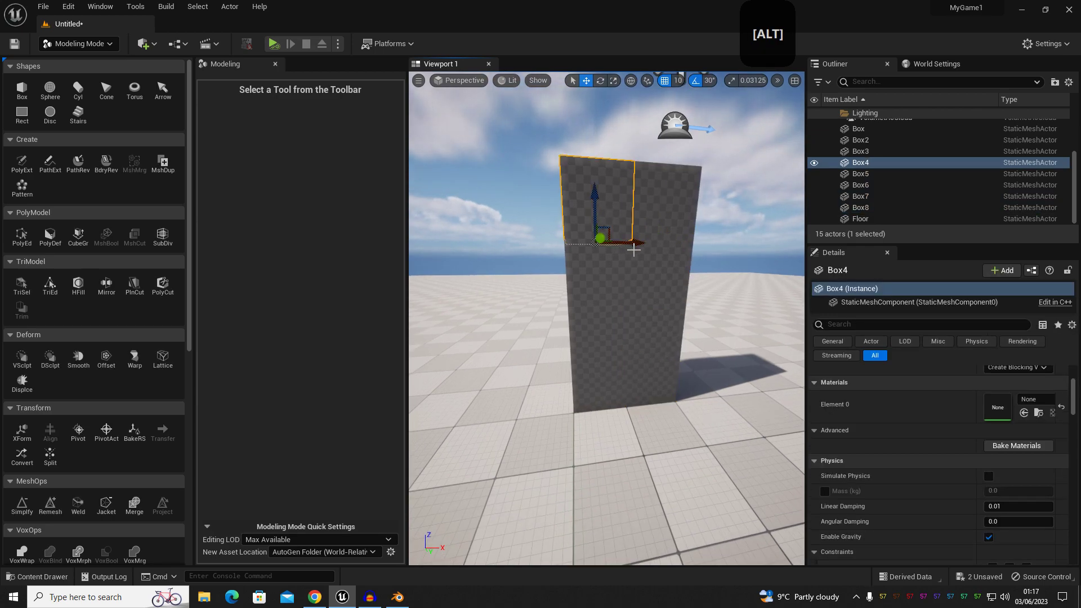
left_click_drag(633, 249, 562, 298, "alt")
- Duplicate the new outer top box downward three times to complete the third column down to the floor
left_click_drag(529, 186, 544, 369, "alt")
right_click_drag(544, 369, 579, 349)
key("a")
key("s")
key("g")
left_click(570, 386)
key("d")
left_click(591, 408)
right_click_drag(591, 408, 617, 363)
key("d")
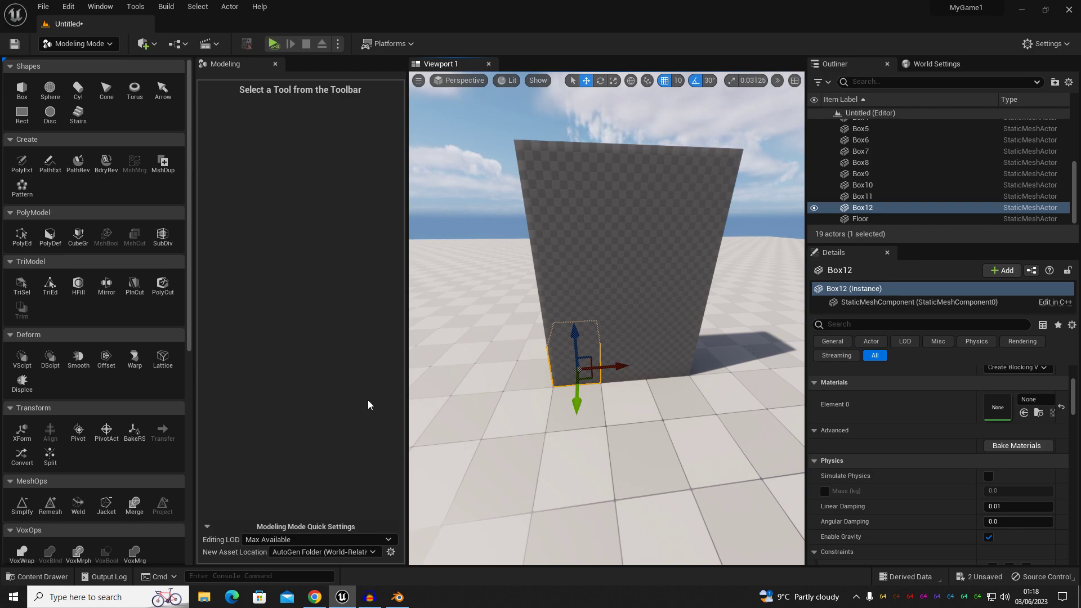
- Select all twelve boxes of the wall and duplicate them across the floor as a parallel wall, leaving a walkable gap
left_click(612, 358)
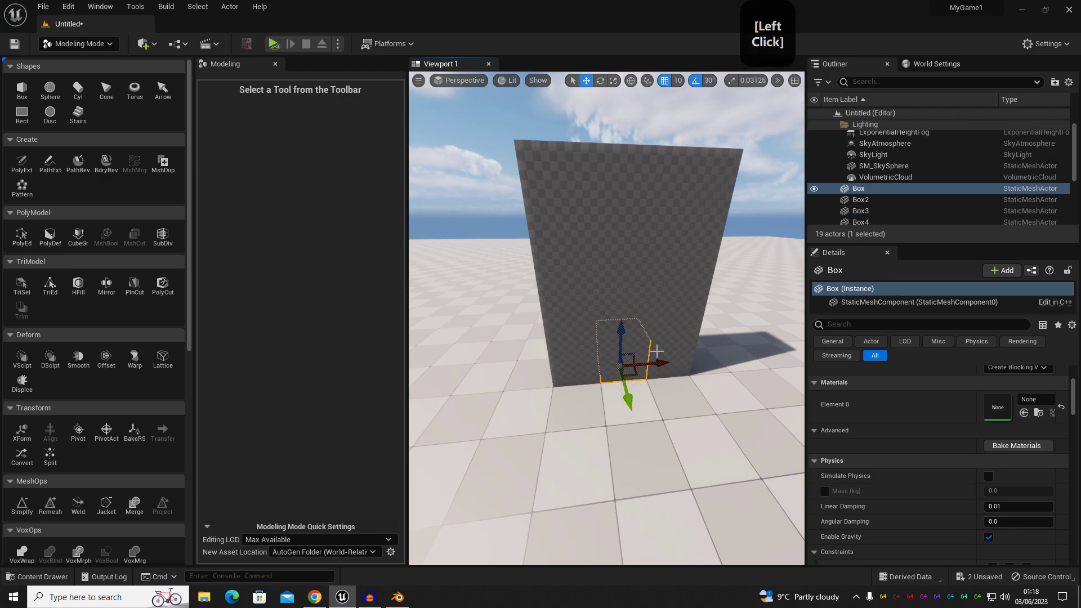
left_click(663, 357, "shift")
left_click(556, 366, "shift")
left_click(558, 308, "shift")
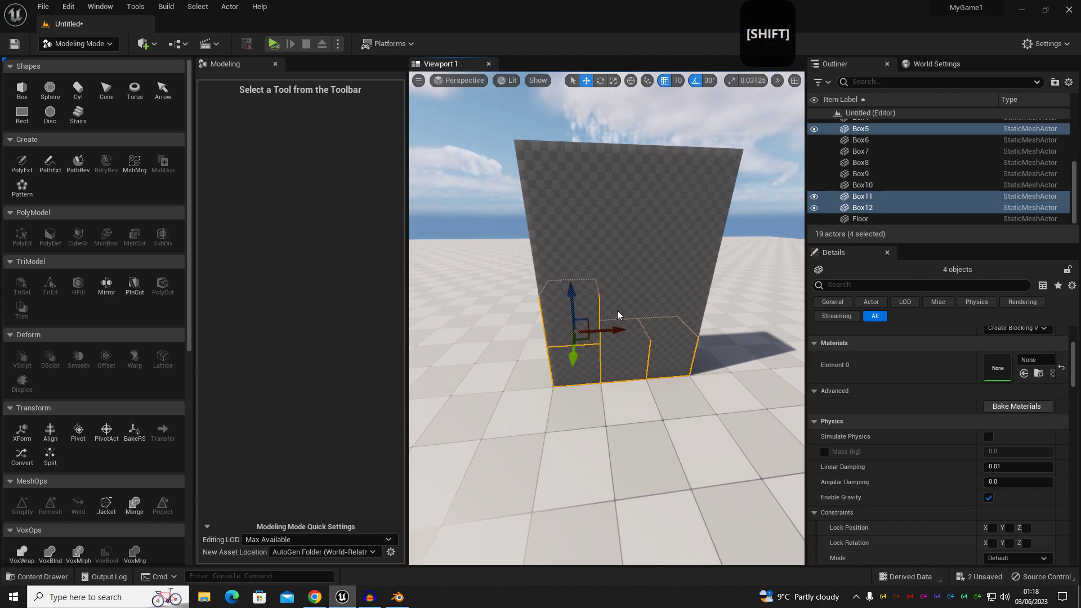
left_click(617, 314, "shift")
left_click(670, 299, "shift")
left_click(681, 265, "shift")
left_click(617, 256, "shift")
left_click(563, 253, "shift")
left_click(563, 185, "shift")
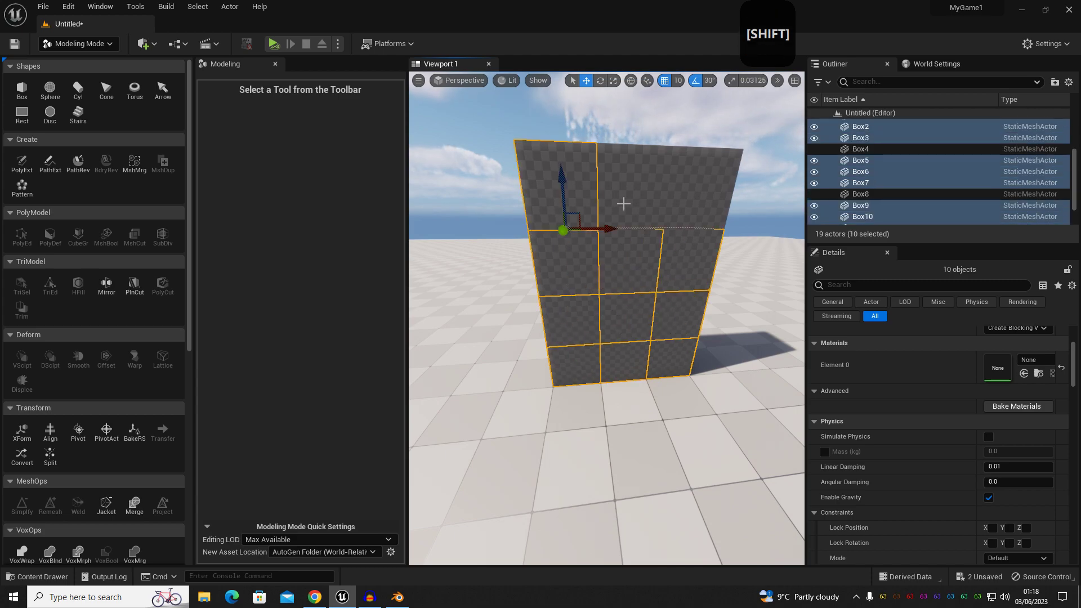
left_click(617, 192, "shift")
left_click(678, 207, "shift")
key("a")
key("s")
right_click_drag(678, 207, 789, 214)
mouse_move(574, 256)
right_mouse_down()
mouse_move(600, 268)
mouse_move(574, 258)
right_mouse_up()
key("a")
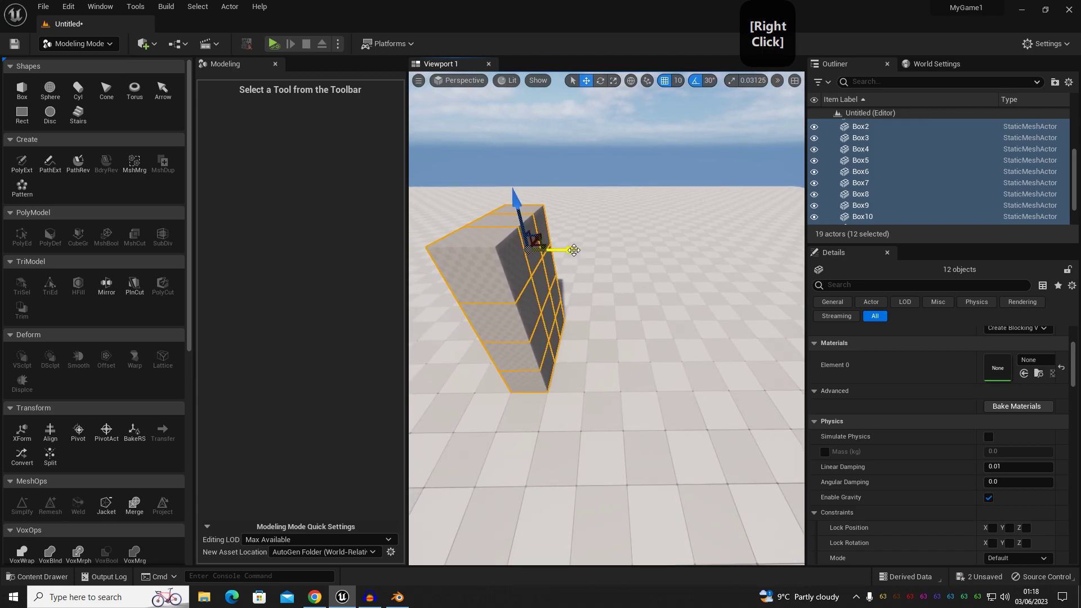
left_click_drag(570, 249, 716, 271, "alt")
key("s")
key("w")
right_click_drag(608, 383, 608, 383)
- Play the level from between the two walls and walk through the corridor to judge its width and height
right_click(631, 132)
left_click(715, 422)
key("a")
key("w")
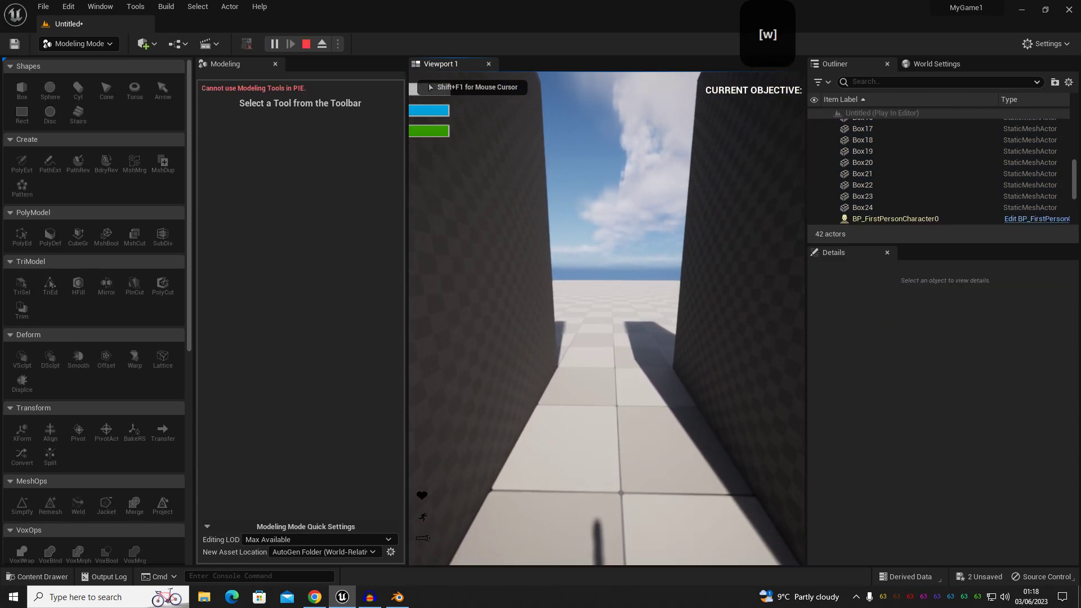
key("a")
key("d")
key("a")
key("d")
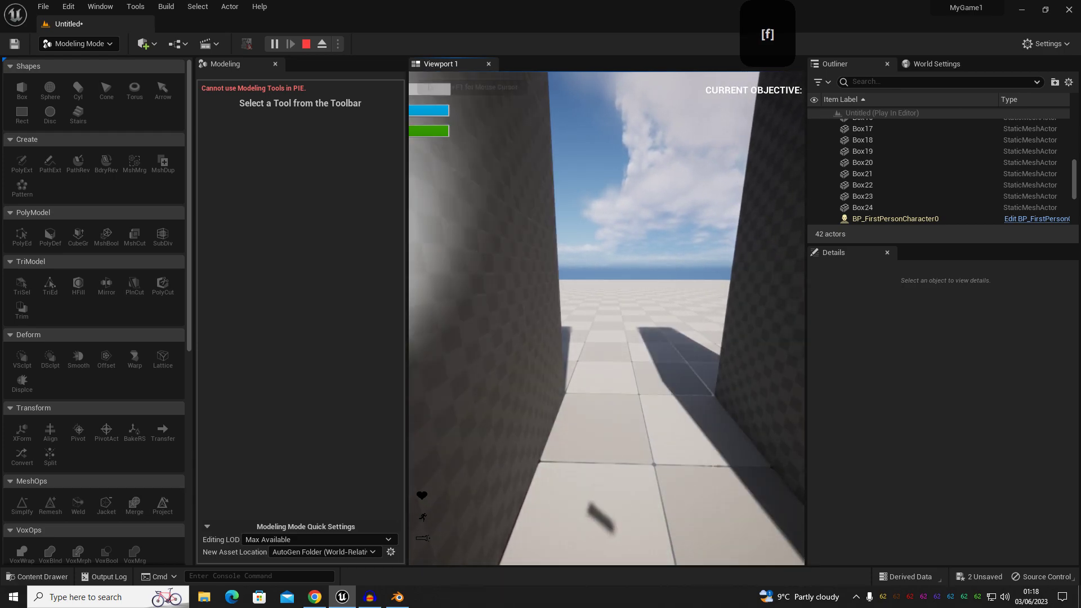
key("a")
key("w")
key("d")
key("s")
key("a")
key("s")
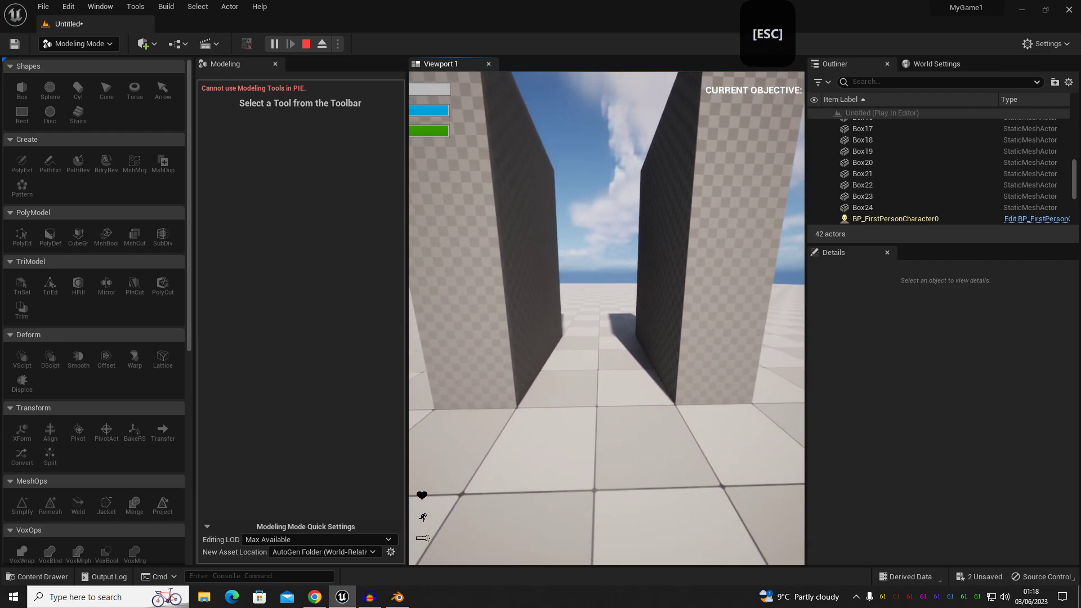
key("Escape")
left_click(123, 21)
- Select the three top boxes of one wall and duplicate them twice across the gap to roof the corridor
right_click_drag(509, 205, 509, 205)
key("d")
left_click(510, 205)
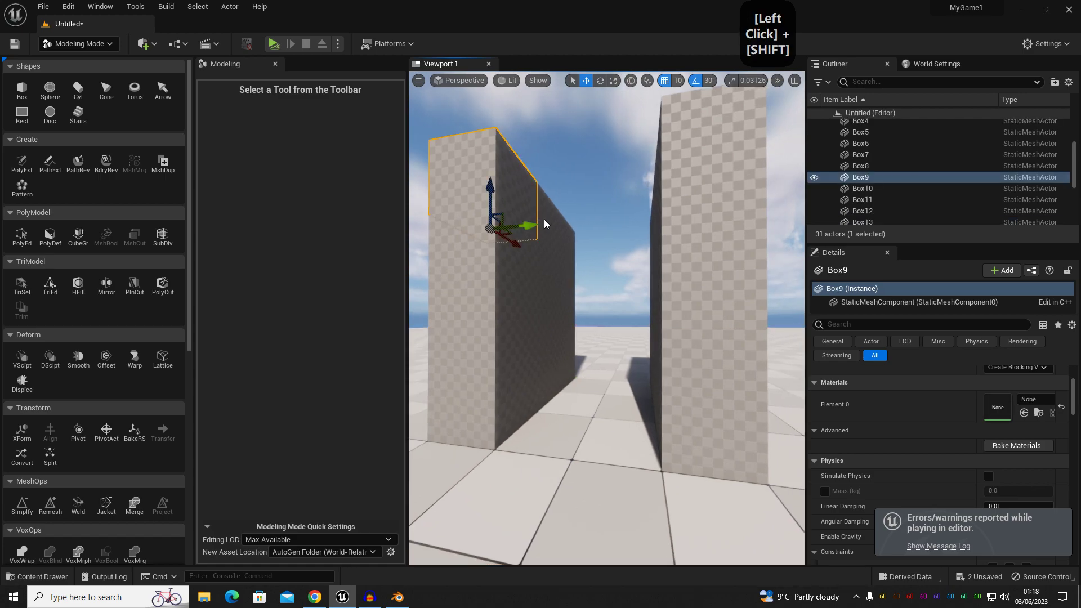
left_click(546, 220, "shift")
left_click(568, 240, "shift")
key("a")
right_click_drag(567, 240, 568, 239)
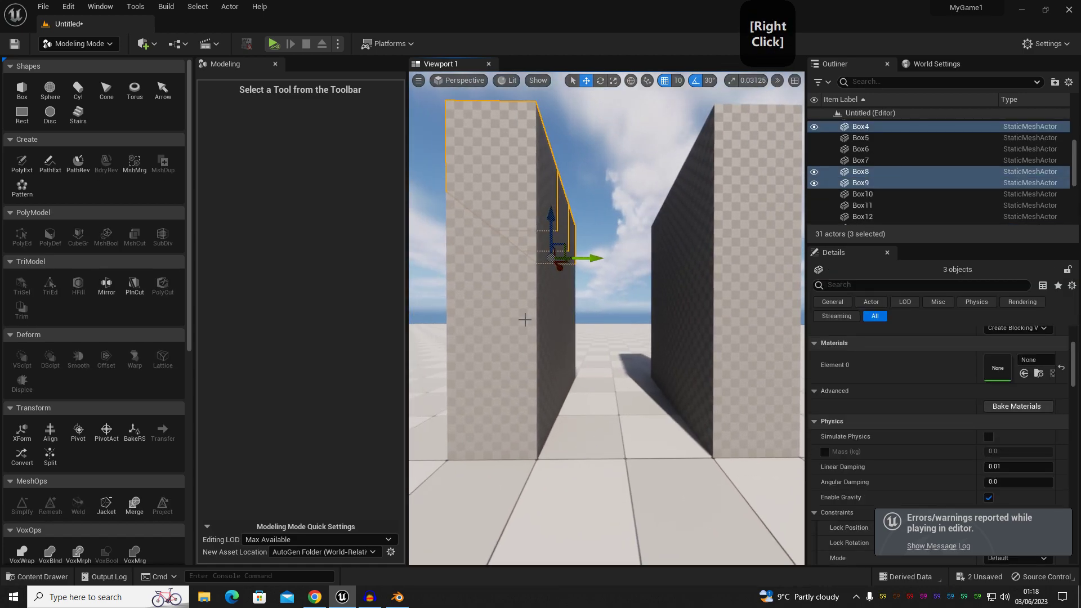
key("d")
right_click_drag(515, 172, 515, 172)
left_click_drag(554, 258, 595, 258, "alt")
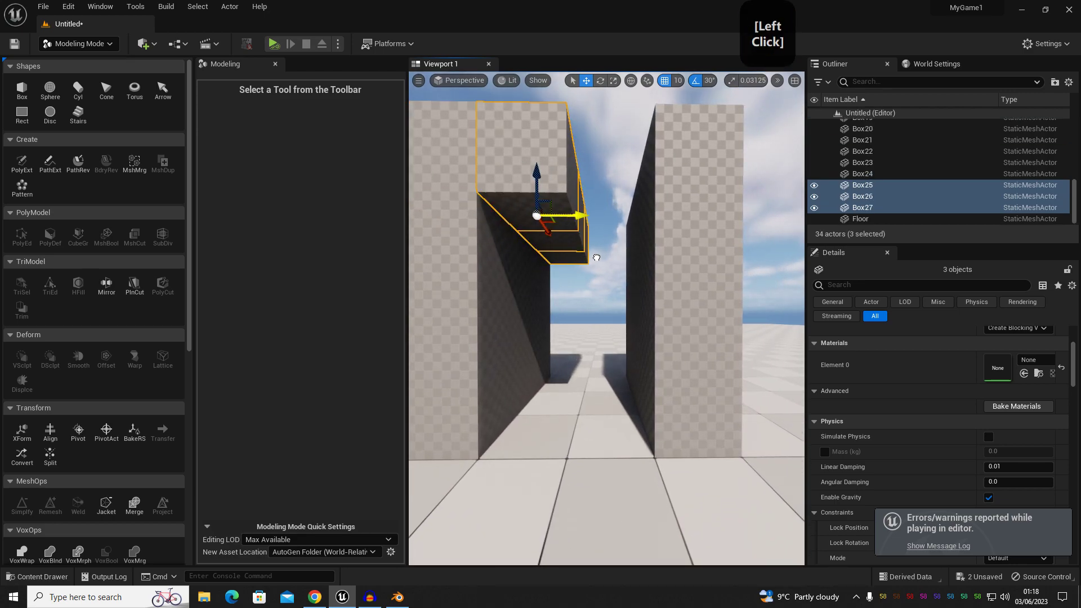
left_click_drag(576, 215, 645, 221, "alt")
right_click_drag(601, 294, 591, 290)
key("d")
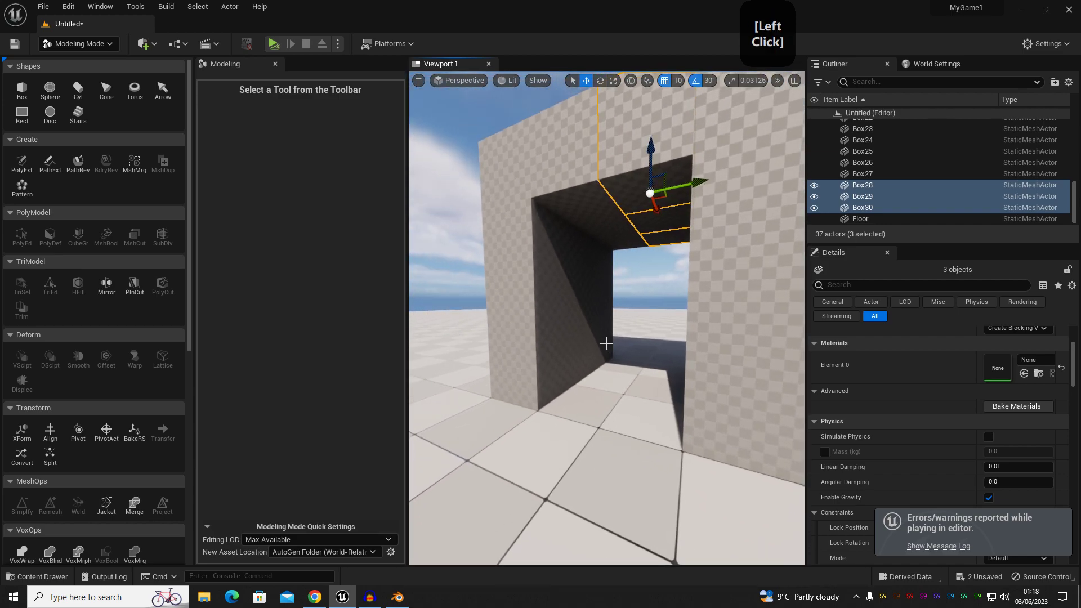
left_click(606, 344)
left_click(545, 357, "shift")
left_click(573, 367, "shift")
left_click(567, 312, "shift")
left_click(574, 330, "shift")
left_click(607, 299, "shift")
left_click(597, 262, "shift")
left_click(570, 258, "shift")
left_click(541, 230, "shift")
right_click_drag(542, 230, 507, 174)
key("s")
left_click(504, 171, "shift")
left_click(602, 172, "shift")
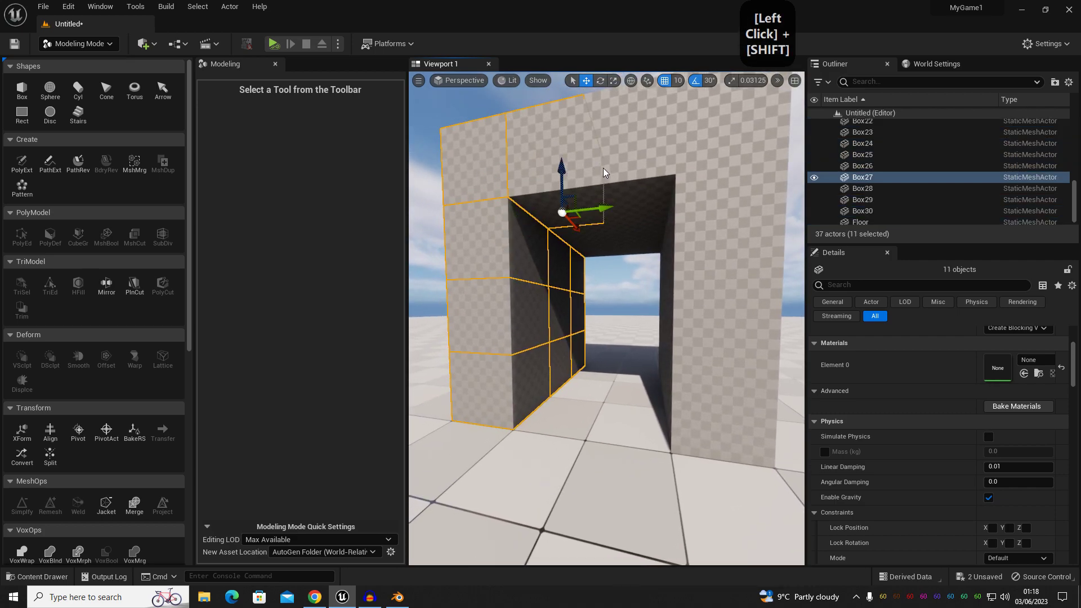
- Select every corridor box from Box through Box30, leaving out the floor
scroll(879, 163, "up", 3)
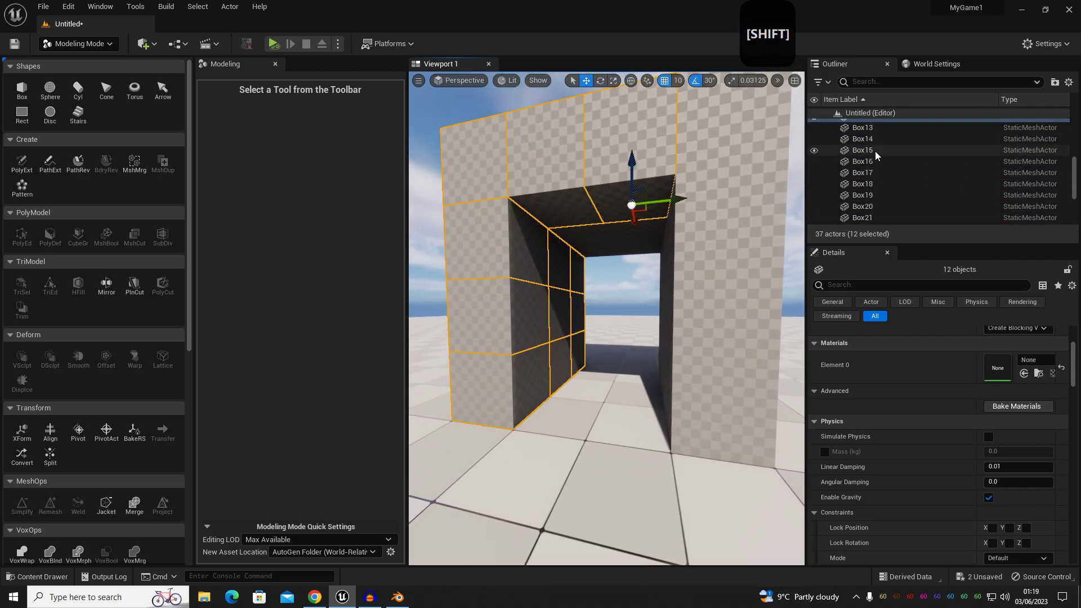
scroll(876, 156, "up", 4)
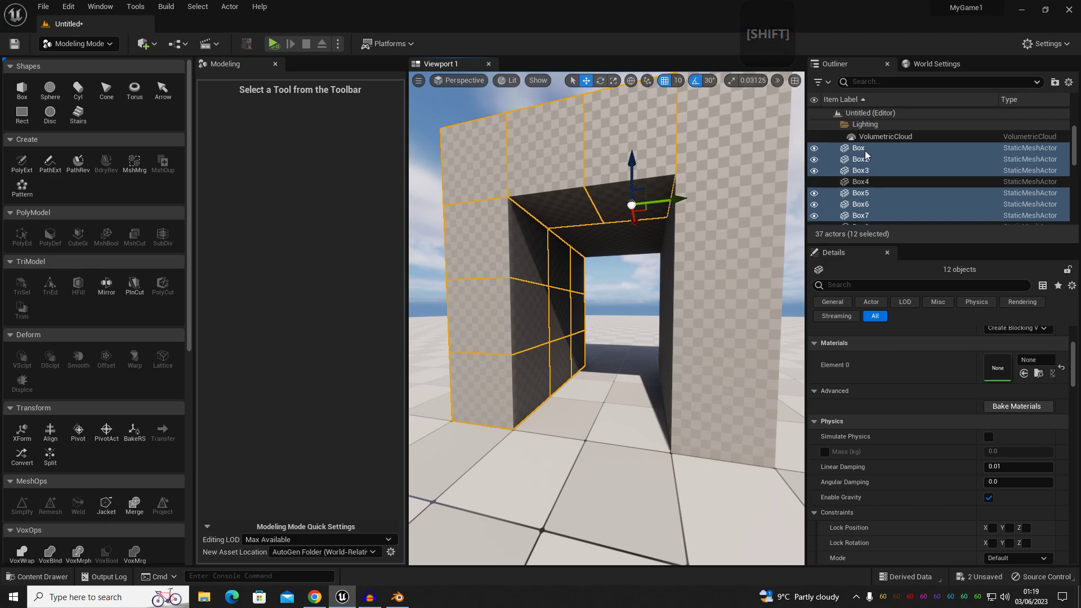
left_click(866, 150)
scroll(879, 210, "down", 9)
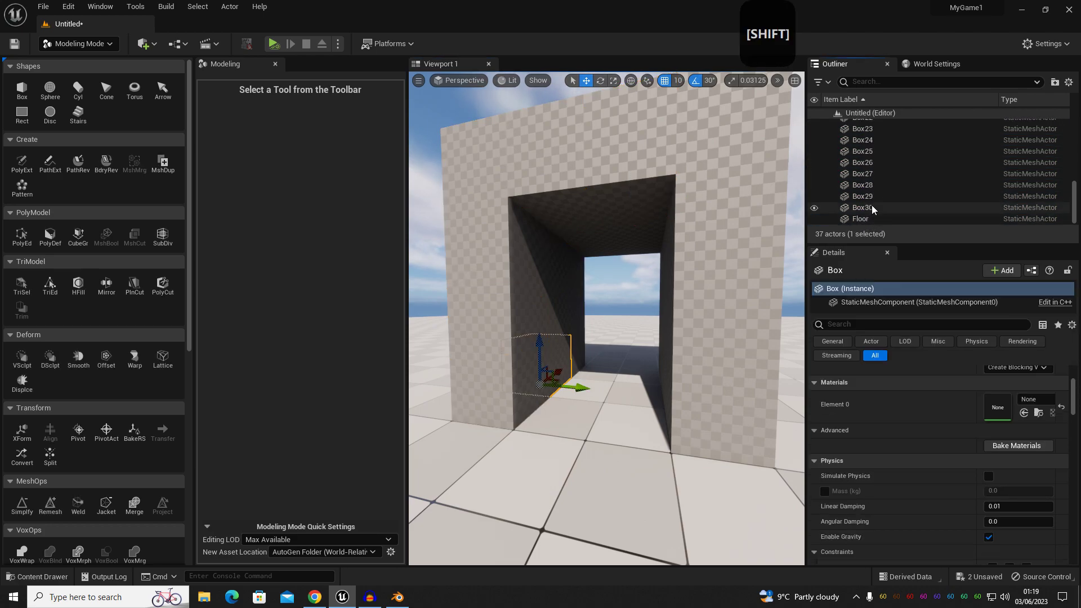
left_click(873, 209, "shift")
mouse_move(703, 338)
right_mouse_down()
mouse_move(664, 337)
mouse_move(704, 338)
right_mouse_up()
key("a")
right_click_drag(501, 96, 540, 96)
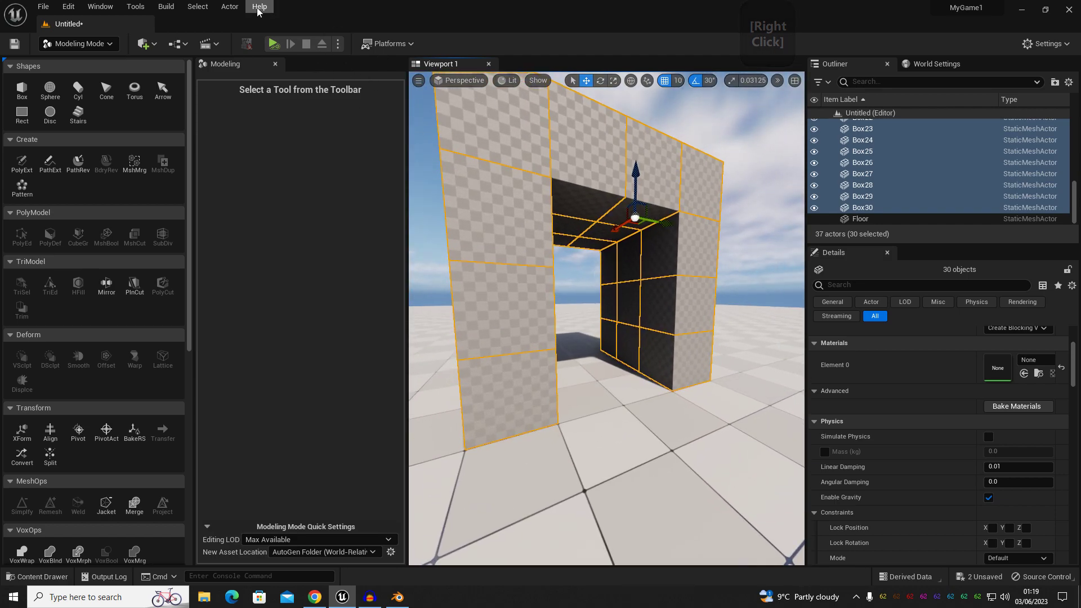
- Merge the selected boxes into one static mesh asset named MergedCustomWalls, saved in the Content folder
left_click(230, 7)
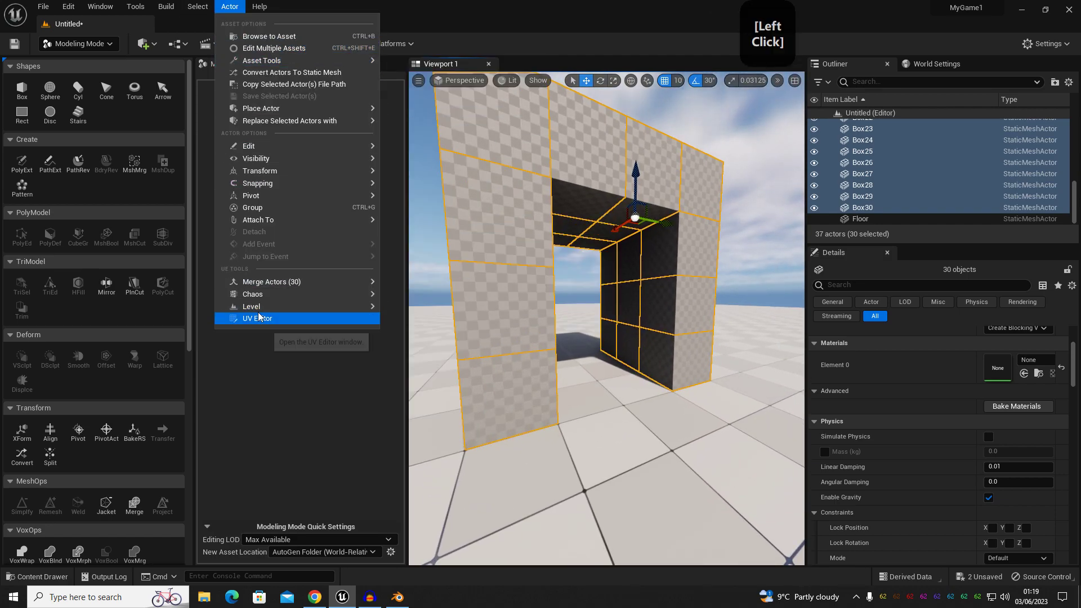
mouse_move(284, 283)
left_click(425, 290)
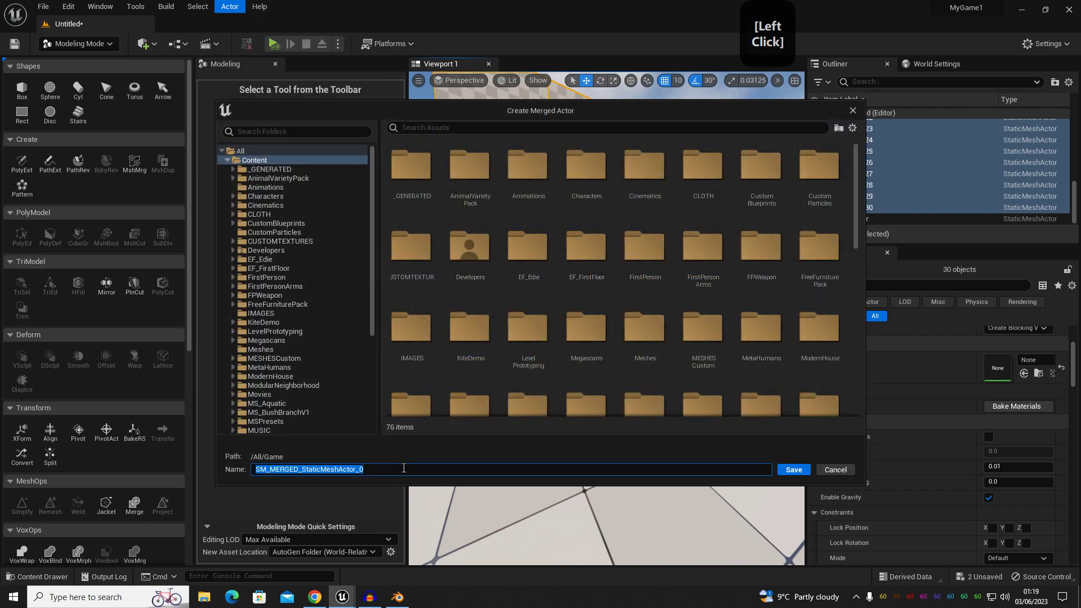
type("MergedCustomWalls")
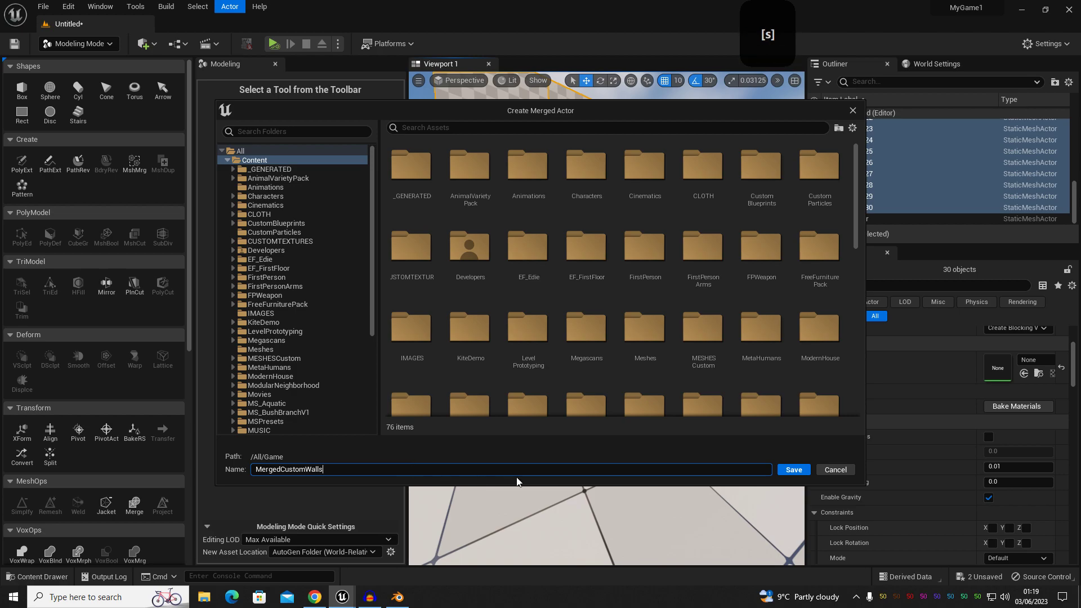
left_click(800, 472)
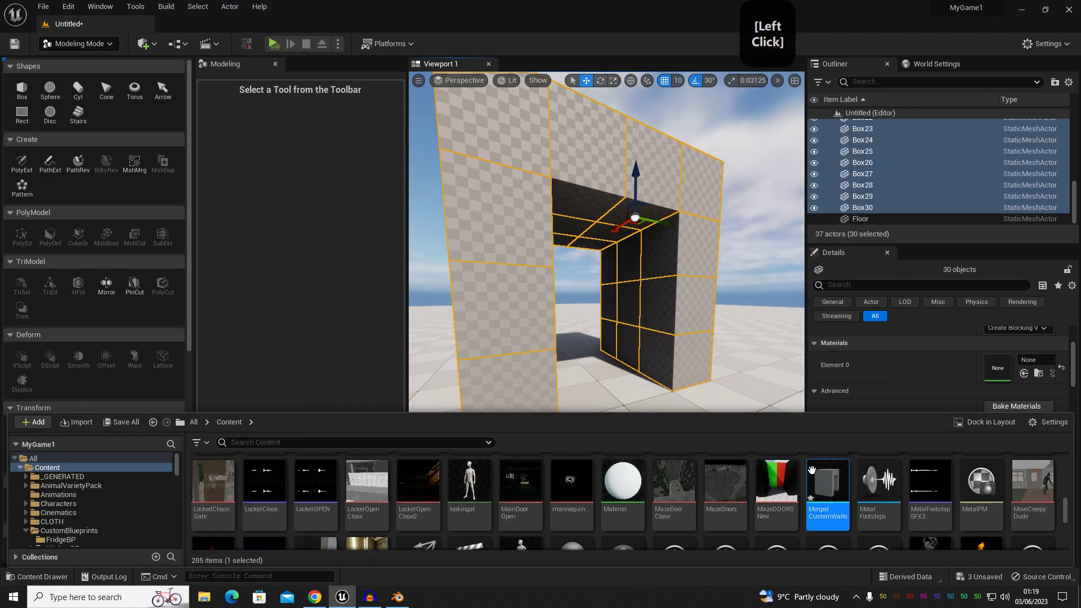
- Delete the thirty original boxes and place the MergedCustomWalls mesh on the floor in their place
key("s")
key("s")
right_click_drag(586, 259, 570, 255)
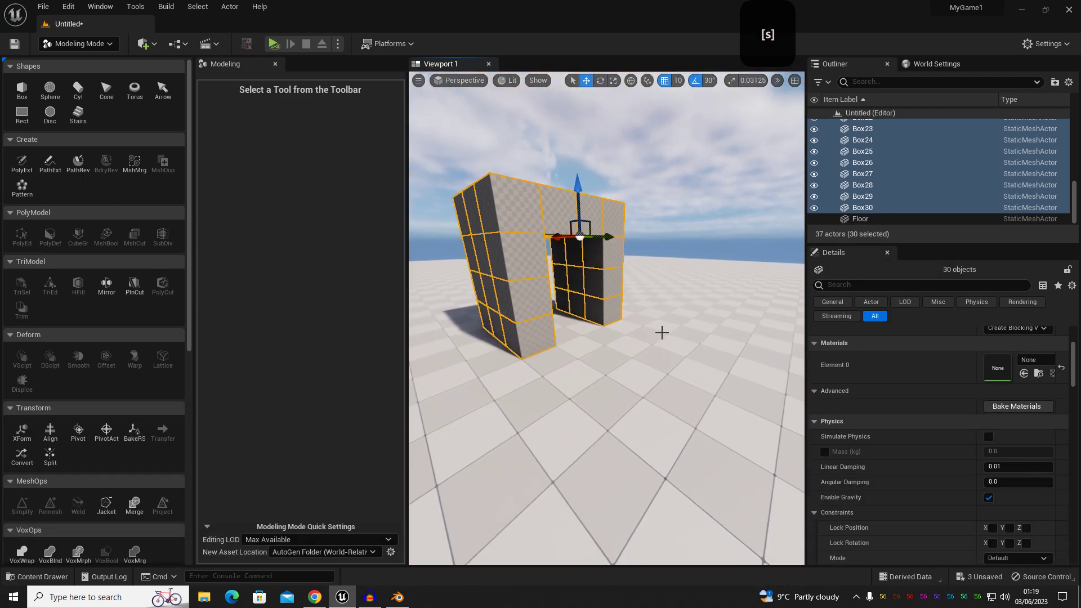
key("Delete")
key("ctrl+space")
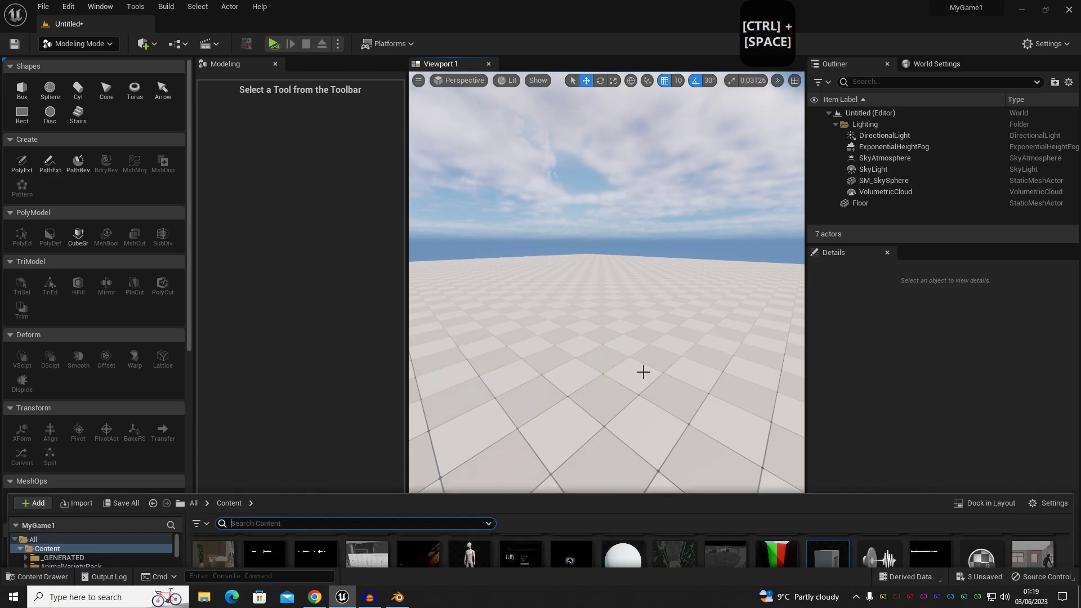
left_click_drag(828, 489, 530, 345)
key("d")
key("w")
right_click_drag(652, 403, 611, 166)
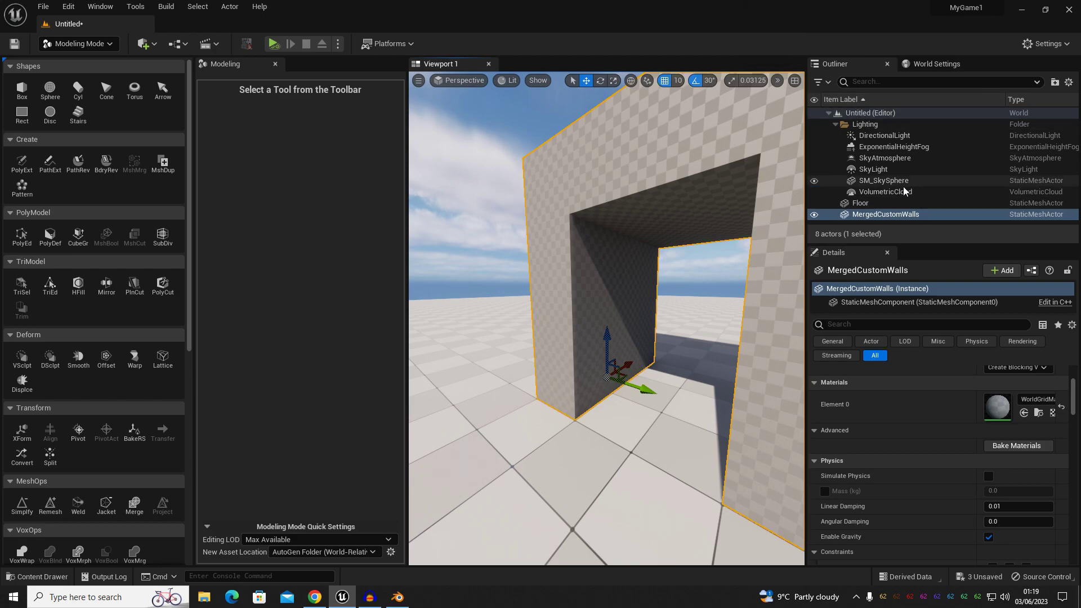
- Duplicate the merged wall piece once to lengthen the corridor
key("w")
right_click_drag(552, 333, 614, 340)
key("a")
key("w")
key("a")
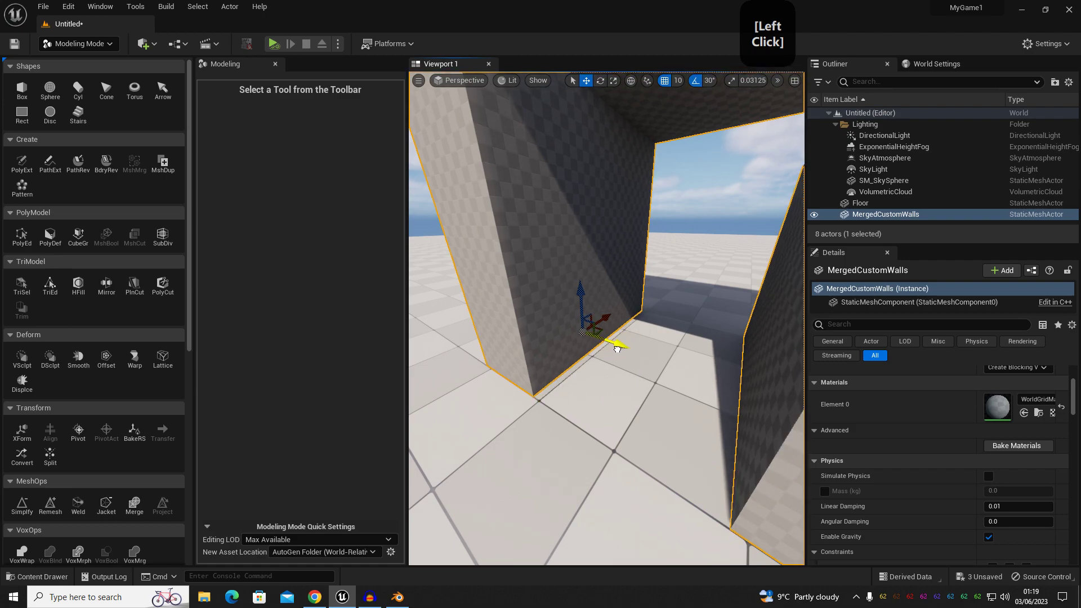
mouse_move(610, 318)
right_mouse_down()
mouse_move(484, 320)
mouse_move(606, 318)
right_mouse_up()
key("d")
key("s")
left_click_drag(605, 318, 678, 336, "alt")
- Duplicate the merged wall piece twice more, lining the copies up end to end to form a four-segment corridor
right_click_drag(683, 336, 609, 358)
key("a")
key("w")
key("a")
key("w")
key("w")
key("d")
key("s")
left_click(628, 316)
left_click_drag(647, 319, 567, 323, "alt")
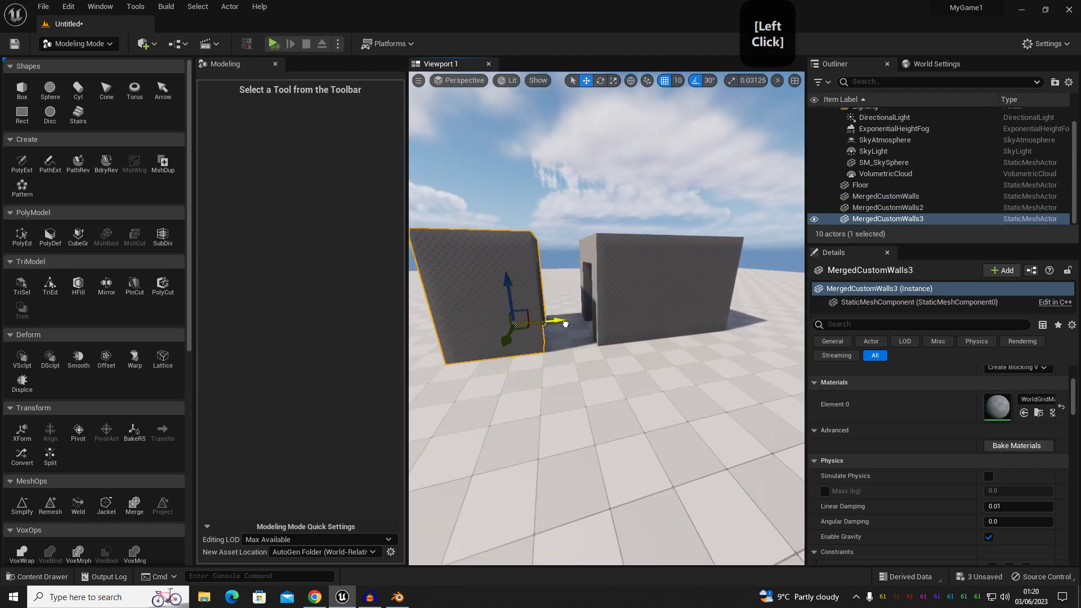
key("a")
right_click_drag(602, 328, 601, 327)
key("s")
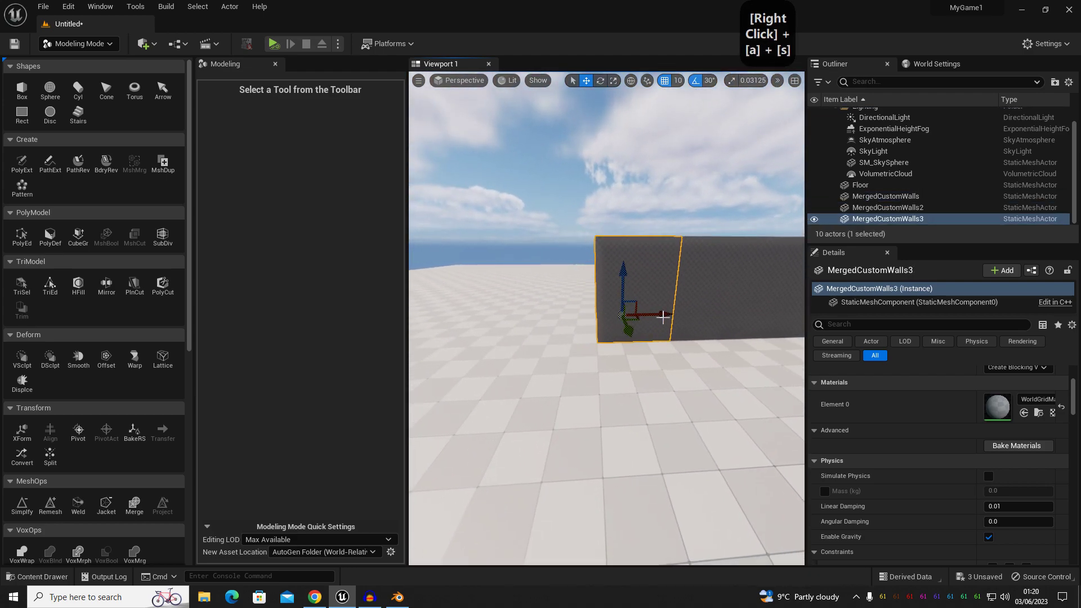
left_click_drag(677, 315, 579, 318, "alt")
- Examine the lengthened corridor from inside, checking its walls, roof and how sunlight falls on the floor
key("a")
key("w")
right_click_drag(611, 327, 603, 346)
key("g")
key("a")
key("w")
middle_click_drag(603, 347, 603, 347)
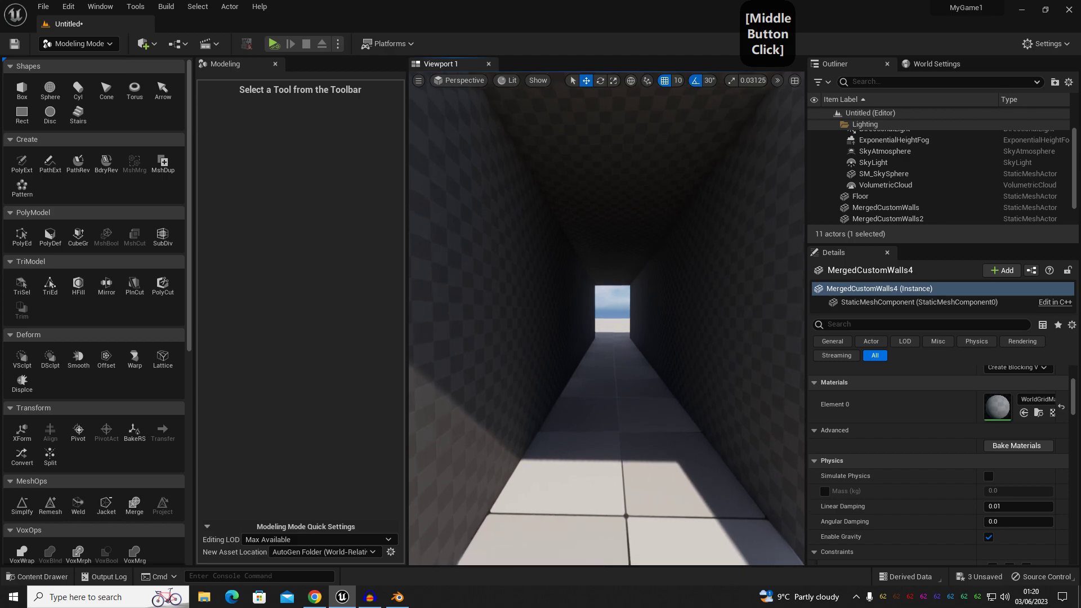
right_click_drag(567, 115, 567, 114)
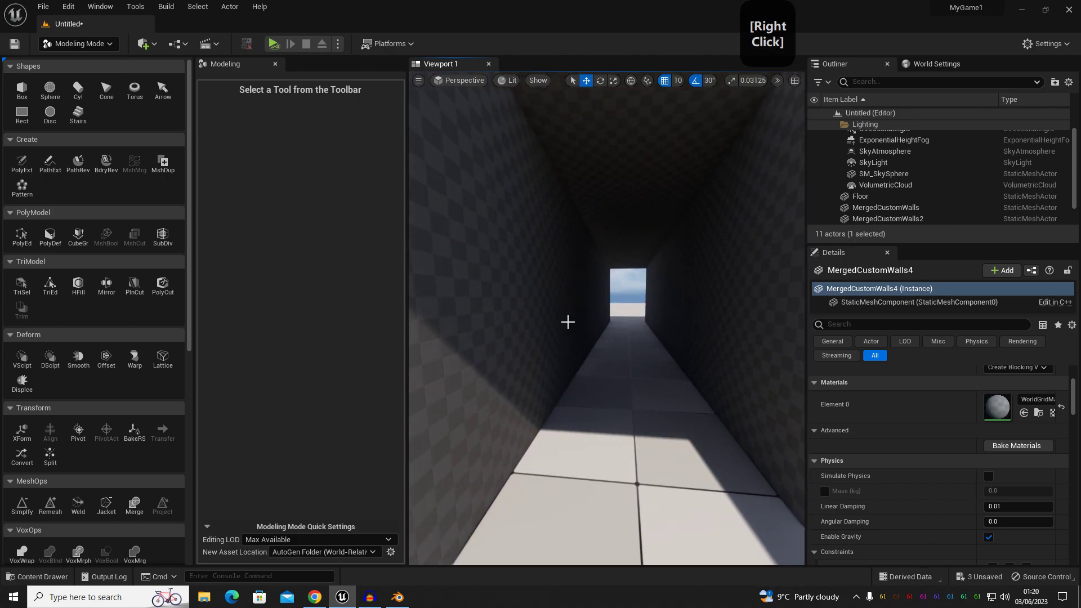
right_click_drag(567, 317, 535, 362)
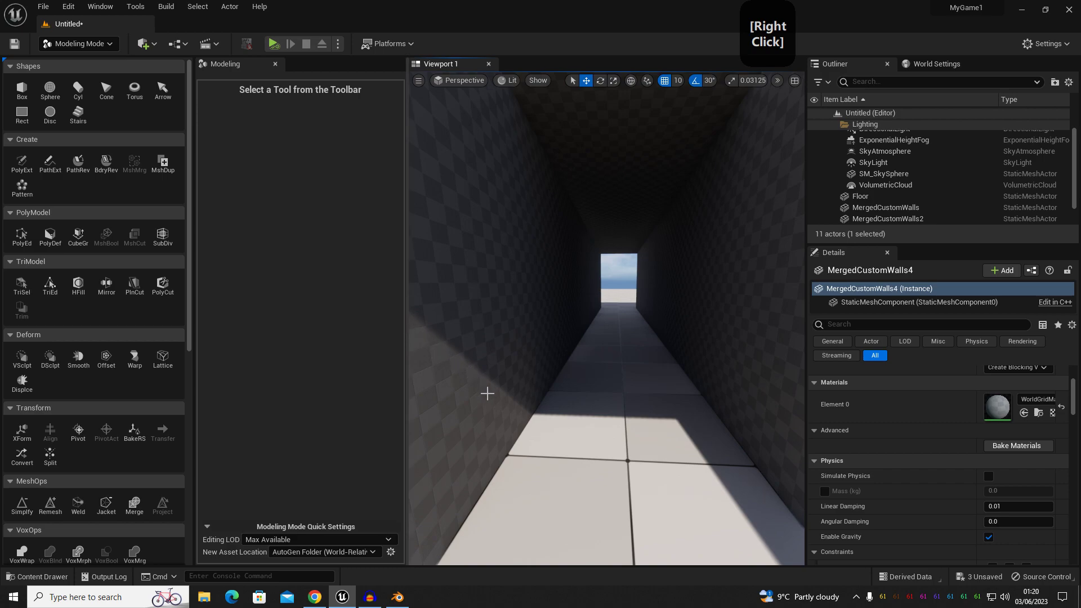
key("d")
right_click_drag(544, 412, 544, 412)
key("s")
key("w")
key("s")
key("d")
right_click_drag(610, 403, 610, 403)
key("w")
- Switch the editor to Selection Mode and open the list of light actors that can be added
scroll(894, 177, "up", 1)
left_click(892, 136)
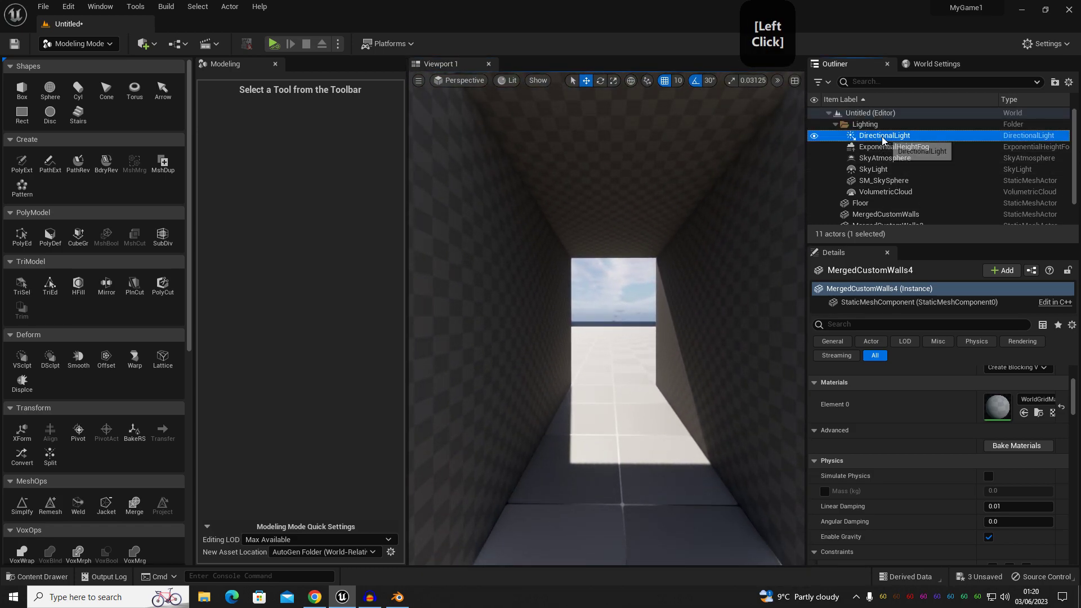
left_click(144, 44)
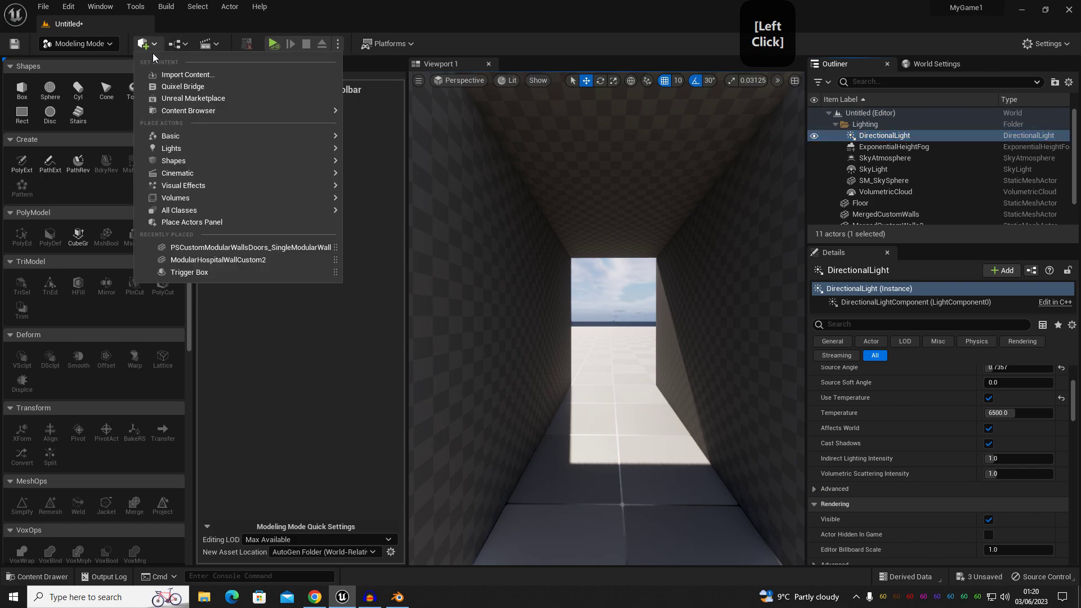
left_click(70, 45)
left_click(71, 62)
left_click(146, 44)
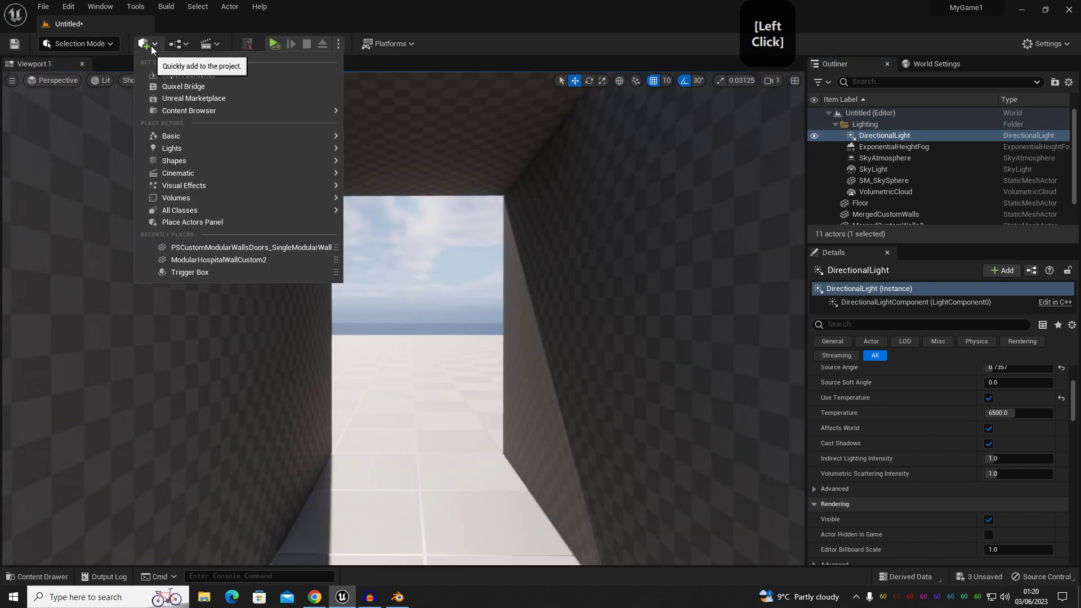
mouse_move(193, 147)
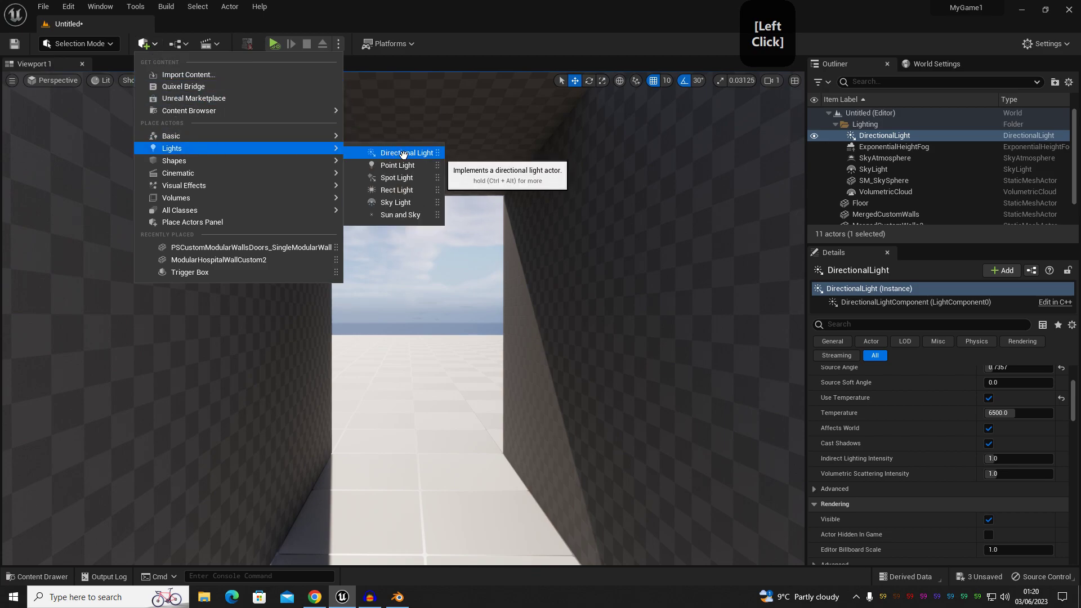
- Select the existing DirectionalLight and reset its rotation to the default
left_click(884, 138)
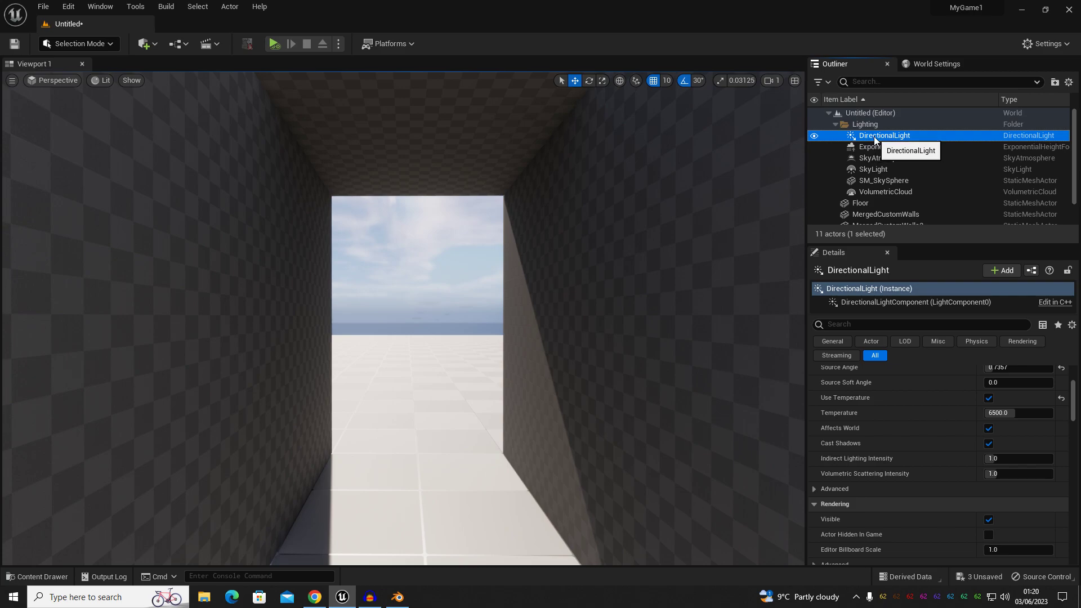
scroll(974, 394, "up", 4)
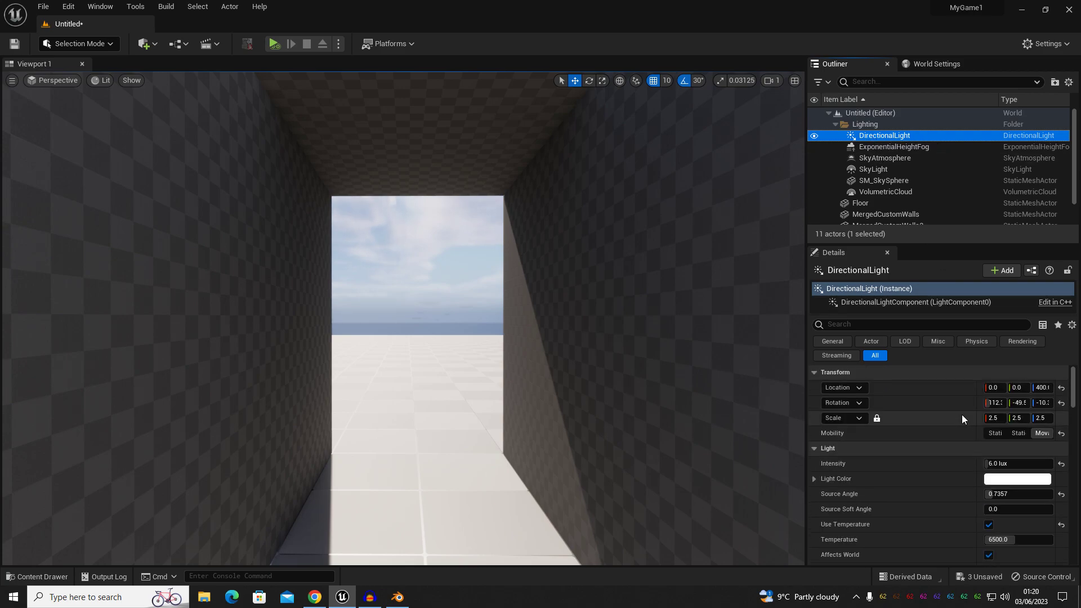
left_click(1061, 403)
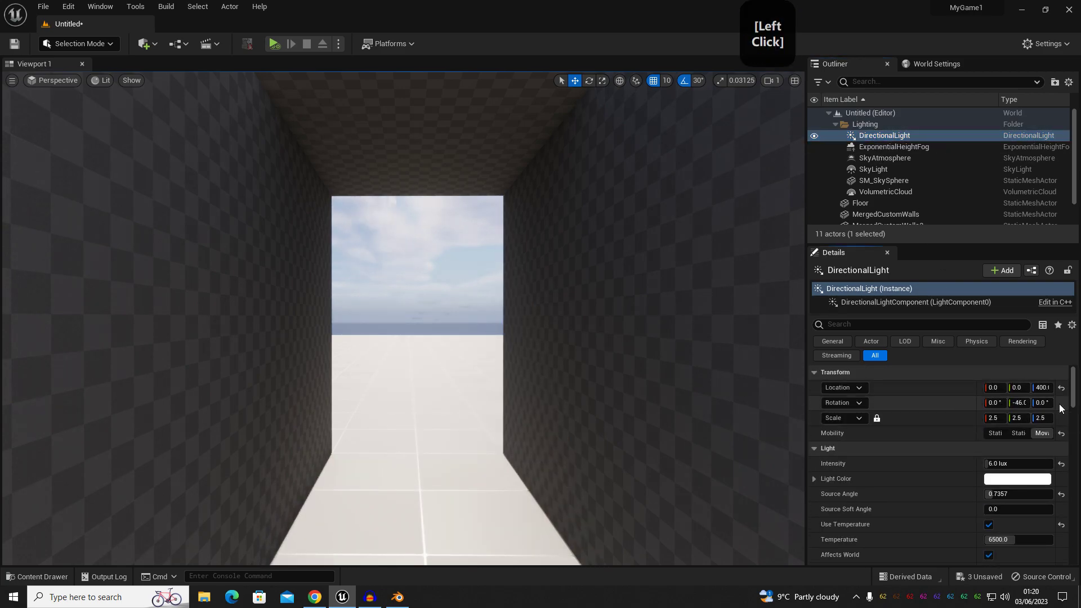
- Try a directional light pitch of about 187°, view the corridor from outside, and reset the rotation
left_click_drag(1021, 403, 1057, 403)
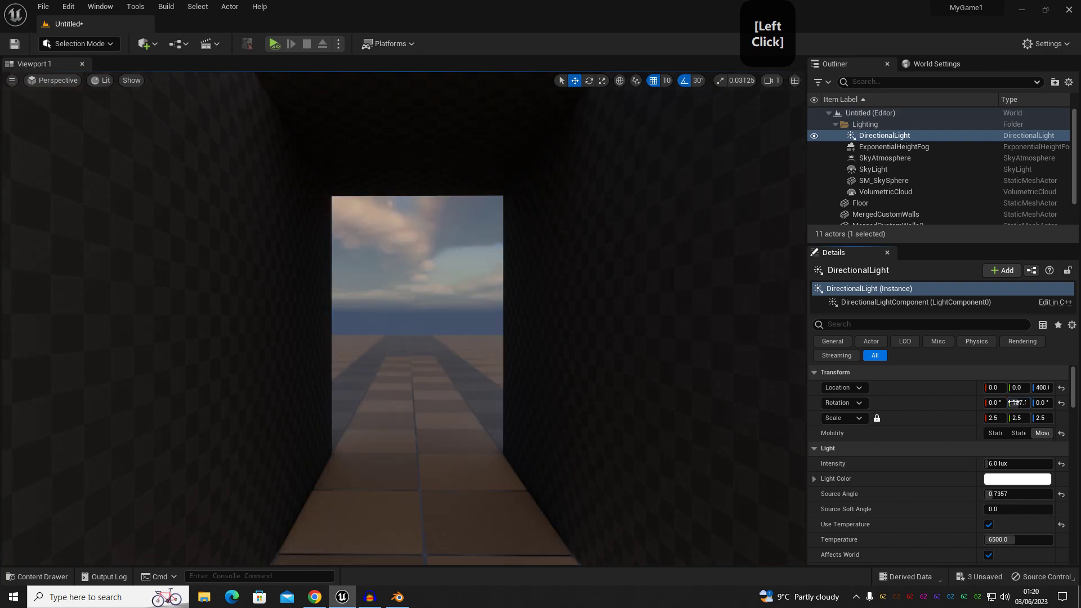
right_click_drag(431, 317, 338, 344)
key("d")
key("s")
key("a")
key("s")
key("a")
key("w")
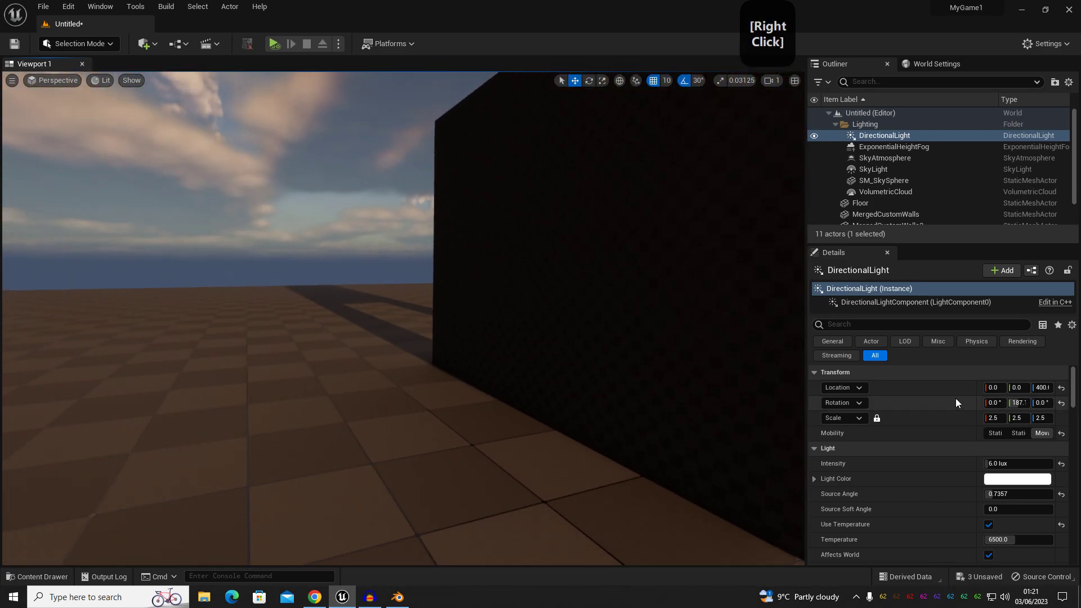
left_click(1061, 404)
- Set the directional light's Y rotation to -90° so the sun shines straight down
right_click_drag(644, 377, 642, 315)
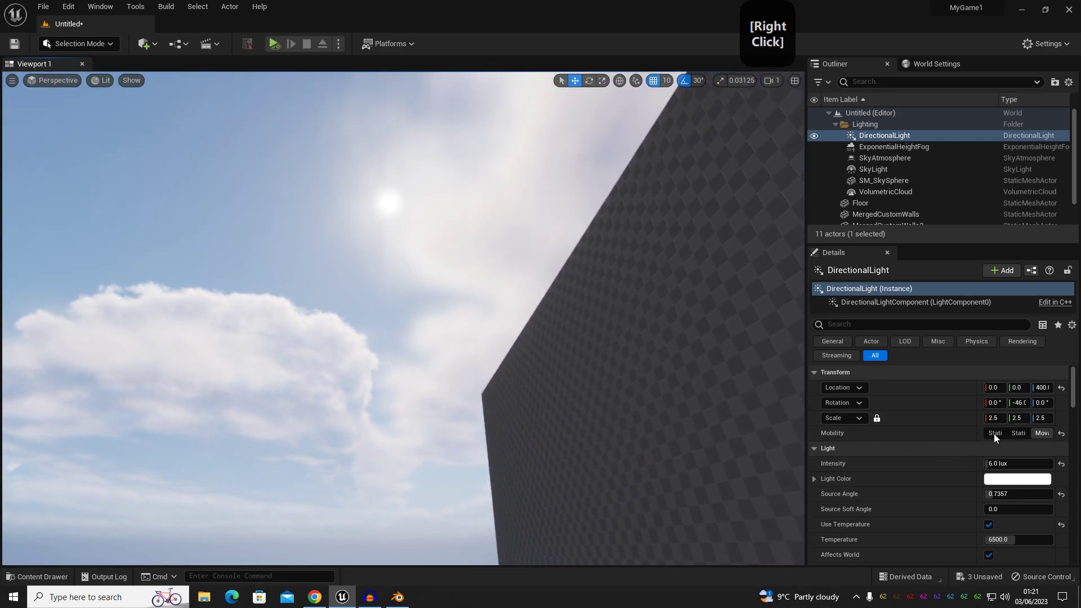
type("-")
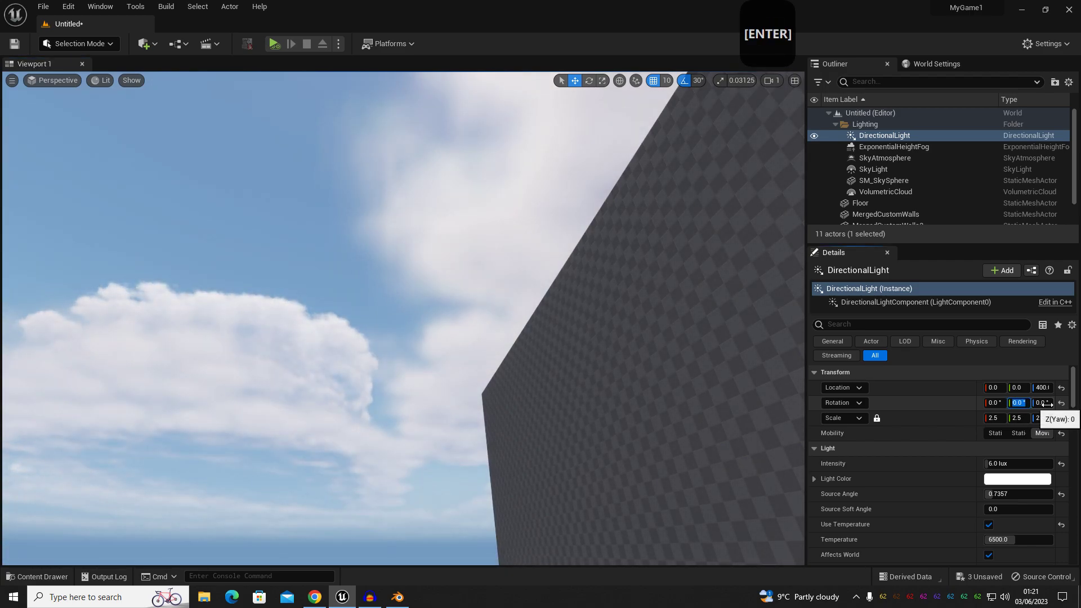
right_click_drag(563, 337, 561, 316)
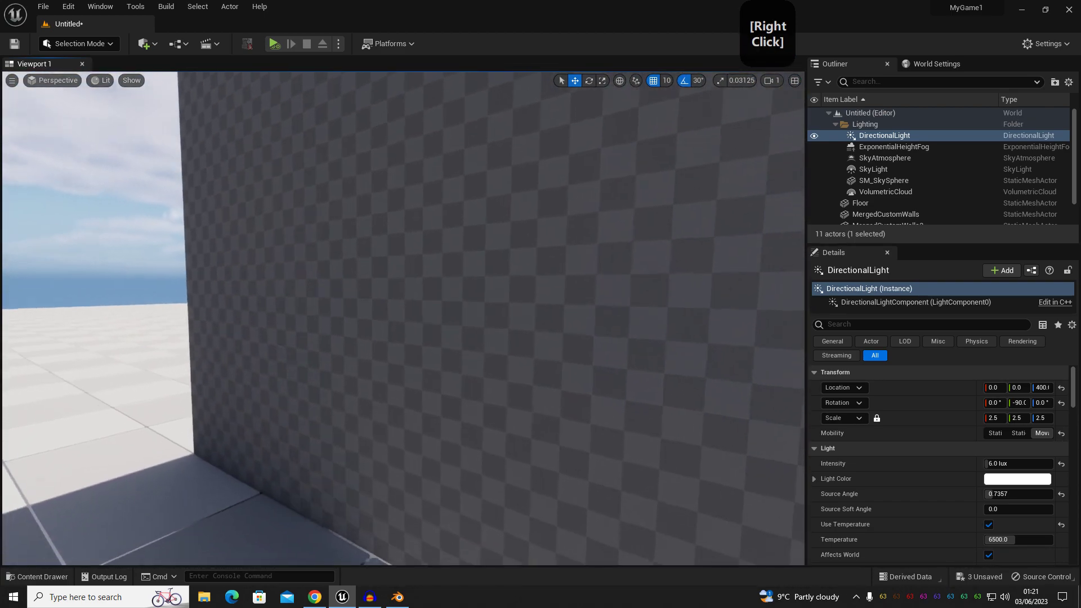
- Set the directional light's Indirect Lighting Intensity to 0 while viewing the corridor interior
right_click_drag(403, 318, 570, 321)
key("s")
scroll(945, 488, "down", 3)
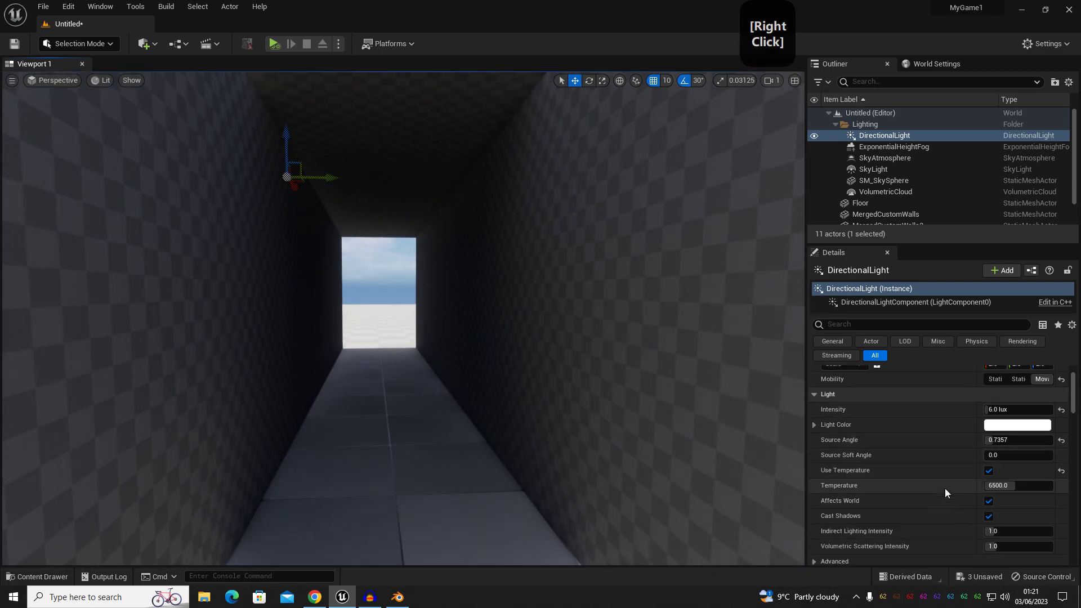
left_click(1008, 514)
type("0")
key("Return")
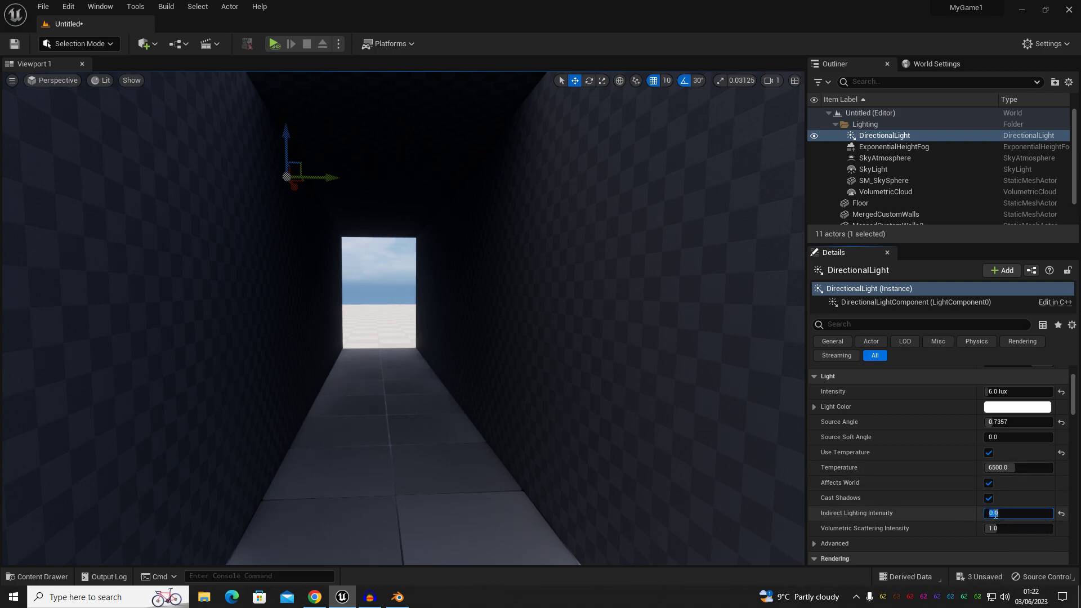
- Set the directional light's Indirect Lighting Intensity to 6 and inspect the lighting along the corridor
left_click(1012, 508)
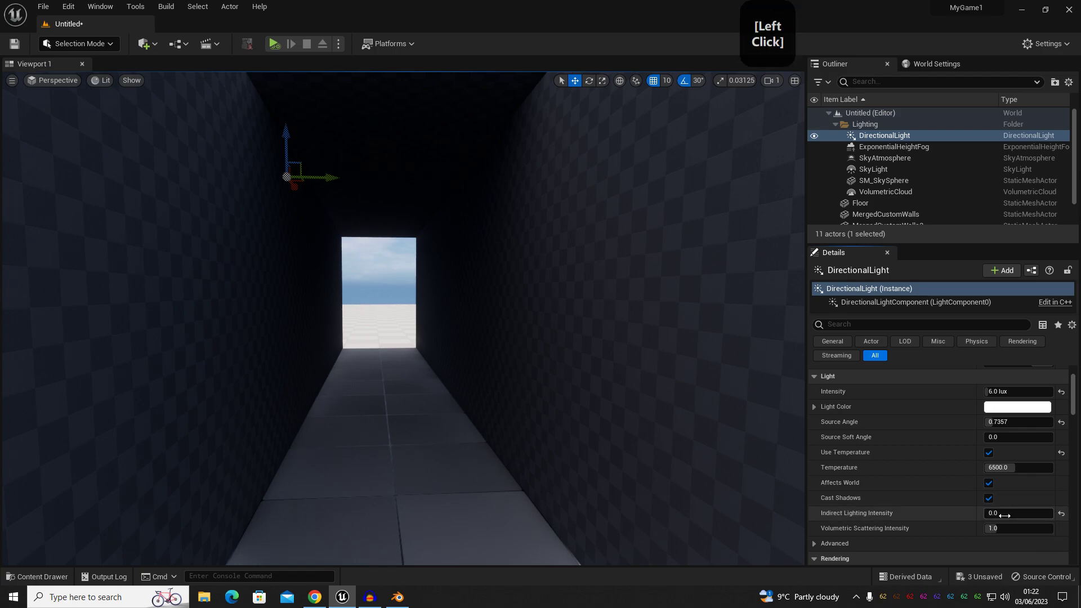
type("6")
key("Return")
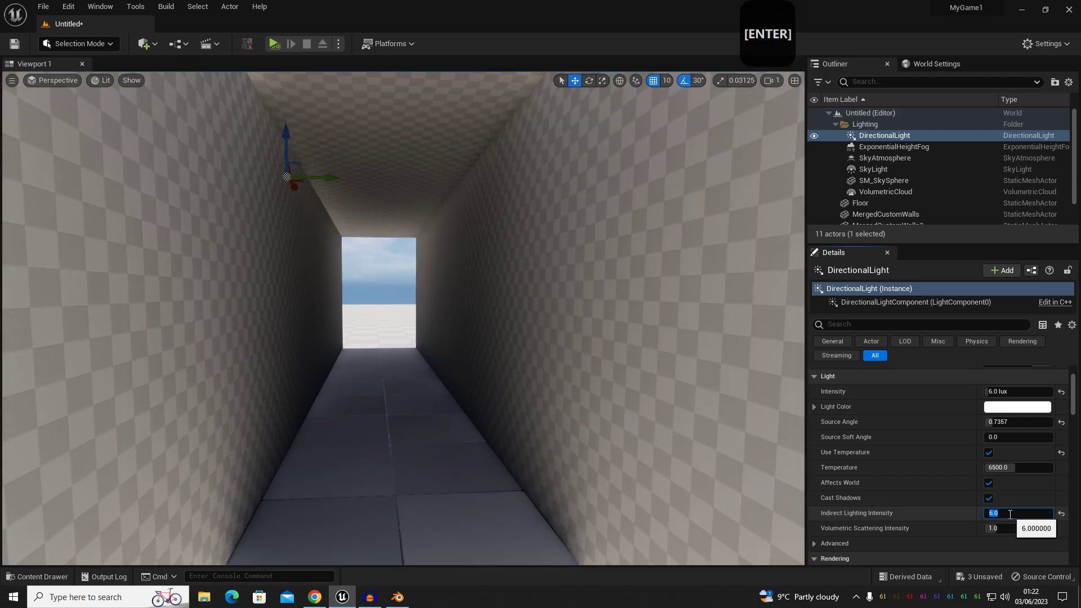
right_click_drag(441, 416, 446, 349)
key("s")
key("d")
key("w")
key("a")
key("d")
key("s")
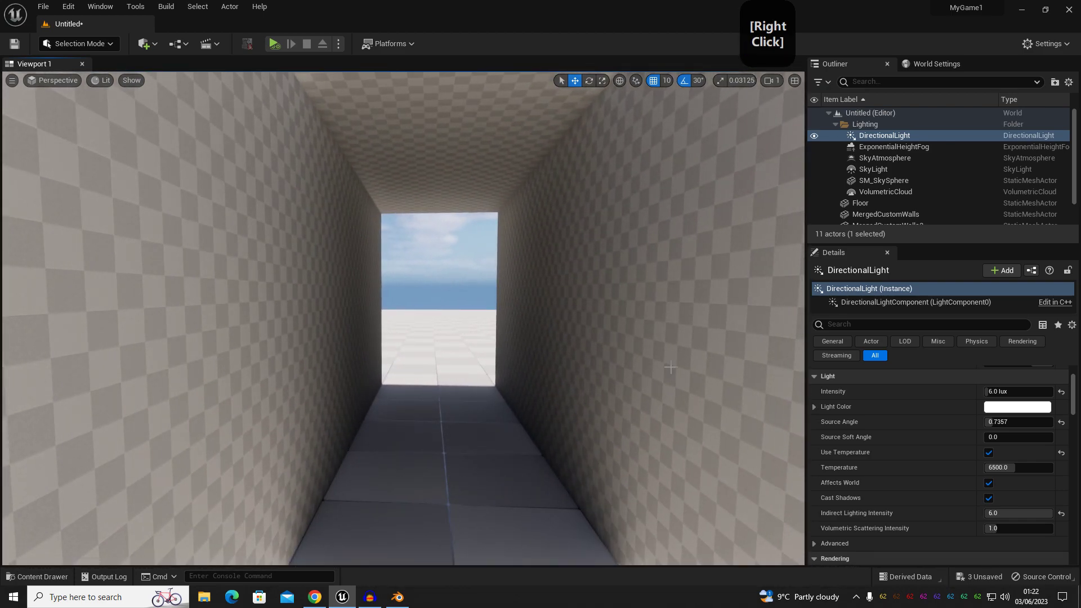
- Try a directional light intensity of about 32 lux, lower it to about 2.3 lux, and reset the Indirect Lighting Intensity to default
scroll(1046, 407, "up", 2)
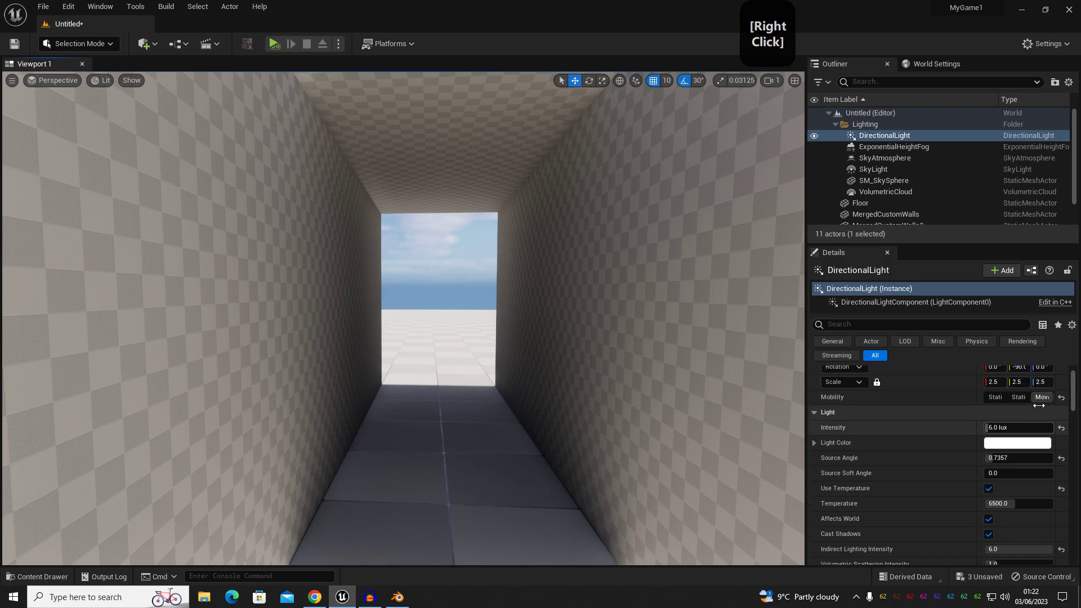
left_click_drag(1016, 429, 1044, 428)
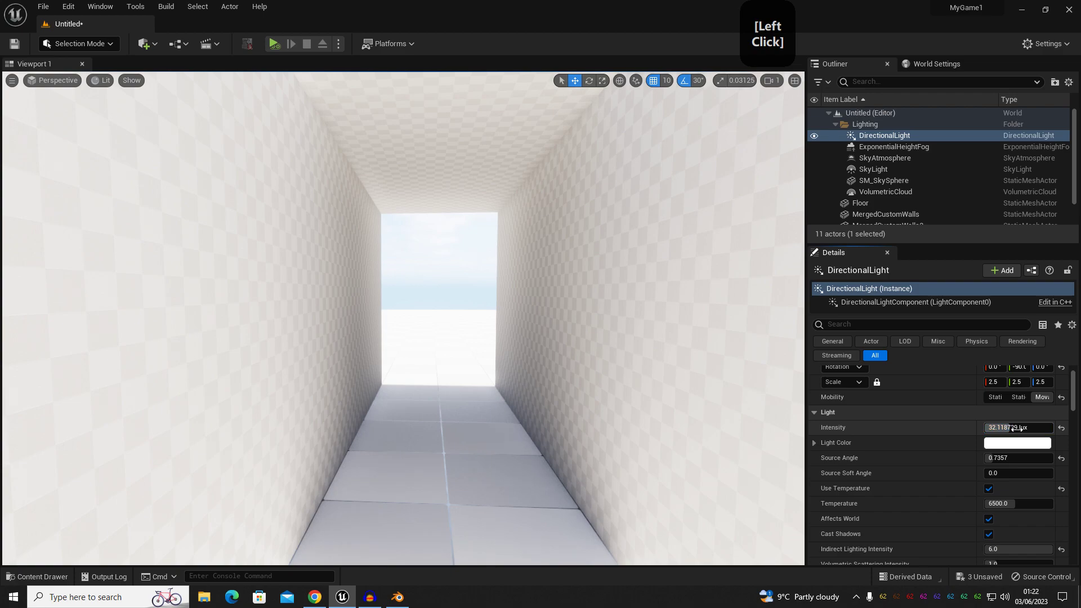
left_click_drag(1014, 428, 976, 428)
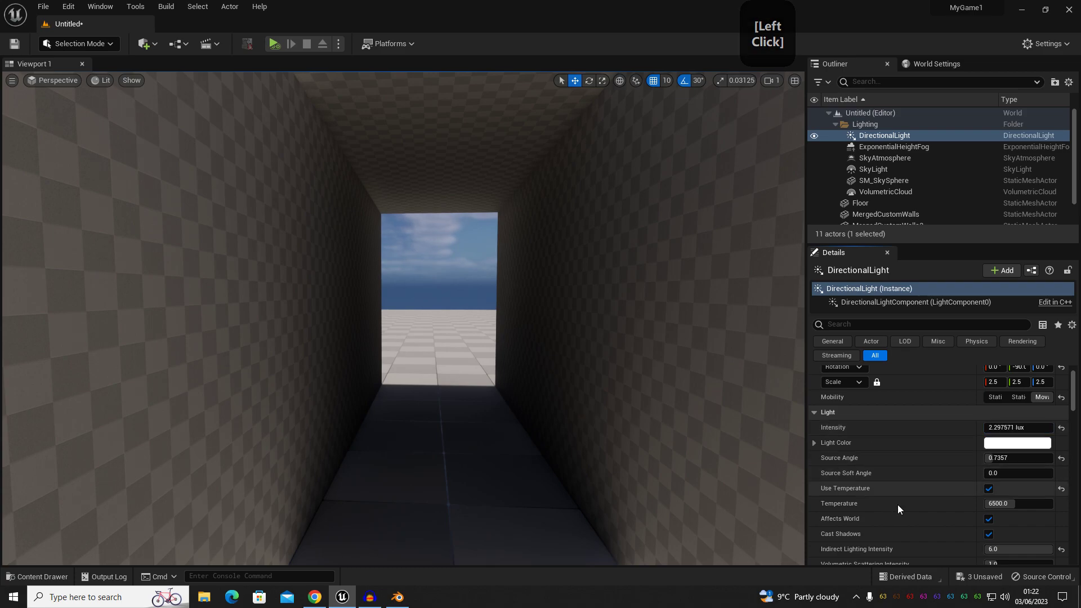
scroll(972, 507, "down", 2)
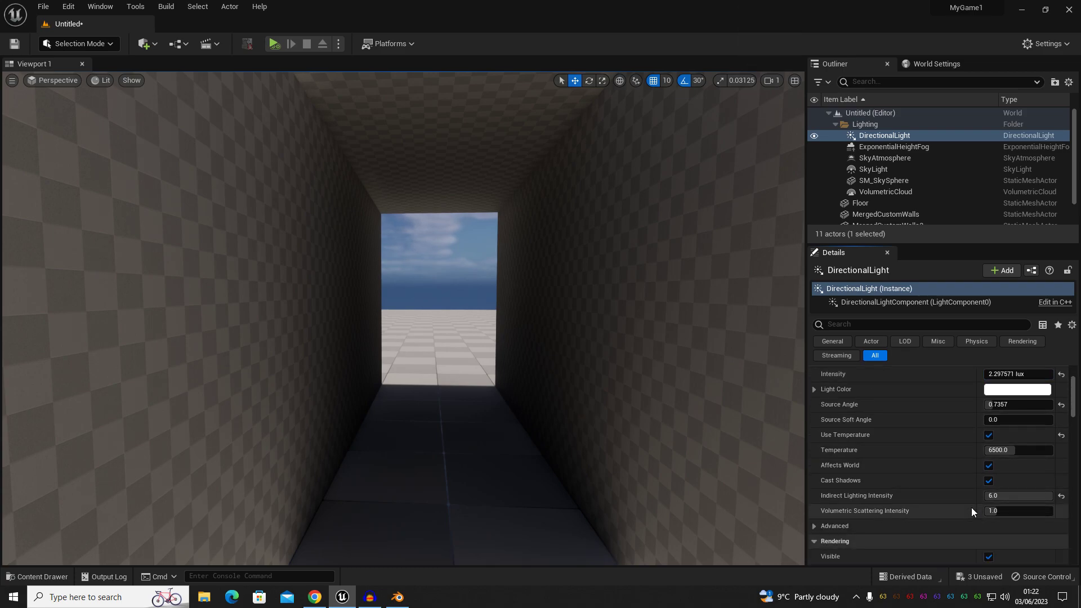
left_click(1061, 496)
- Extend the corridor with three more duplicates of the merged wall section placed end to end, and view it from inside
key("s")
right_click_drag(526, 433, 529, 430)
right_click_drag(434, 366, 434, 367)
key("d")
left_click(434, 367)
key("s")
key("d")
key("a")
left_click_drag(550, 357, 471, 367, "alt")
right_click_drag(471, 366, 495, 390)
key("a")
left_click_drag(555, 378, 276, 384, "alt")
key("a")
key("w")
right_click_drag(275, 384, 303, 390)
key("w")
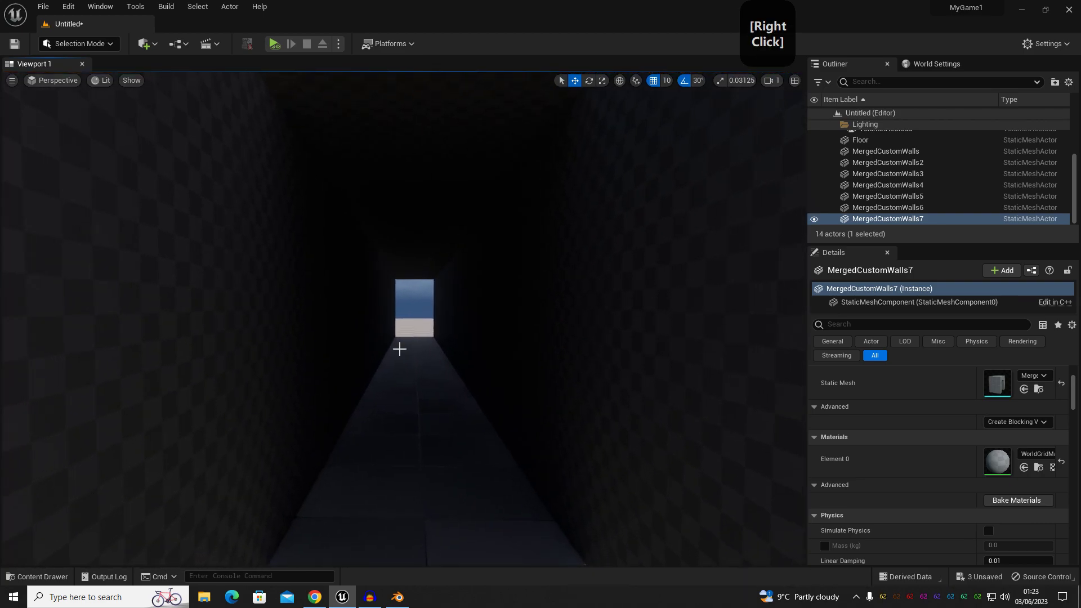
- Set the directional light's intensity to 0 and check the corridor interior
scroll(865, 180, "up", 4)
left_click(883, 138)
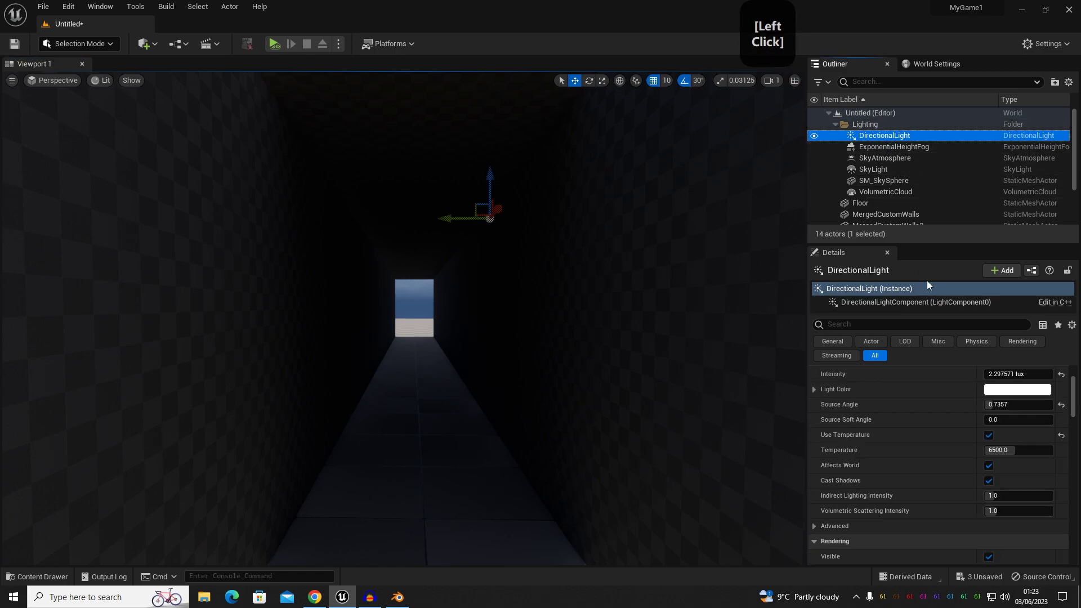
left_click(1004, 374)
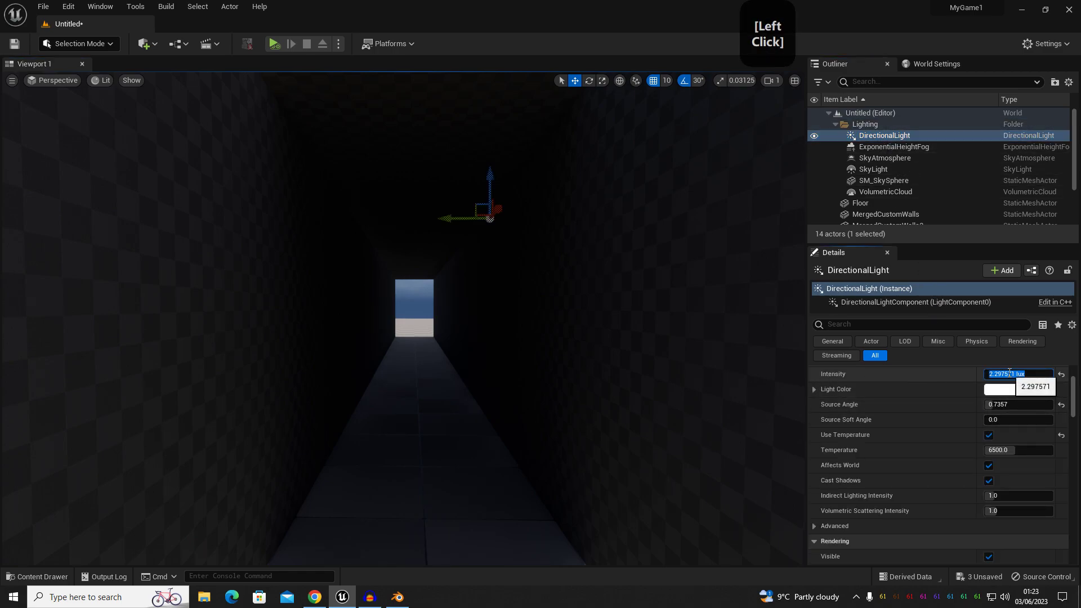
type("0")
key("Return")
right_click(314, 257)
right_click(367, 265)
type("g")
mouse_move(404, 244)
right_mouse_down()
mouse_move(451, 231)
mouse_move(394, 235)
right_mouse_up()
key("g")
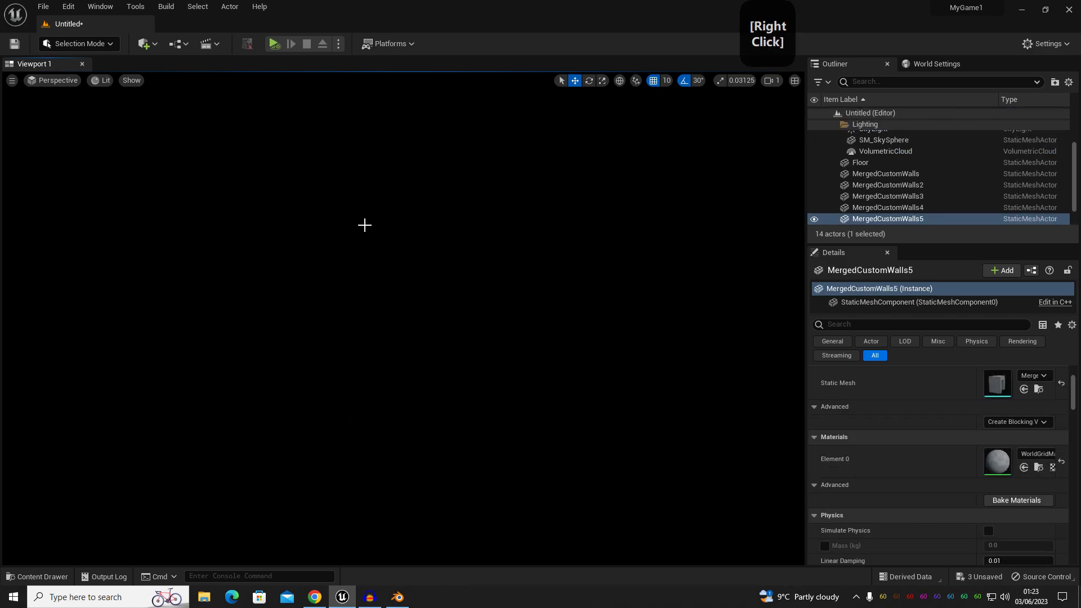
- Set the viewport to the Unlit view mode and look down the corridor
left_click(100, 83)
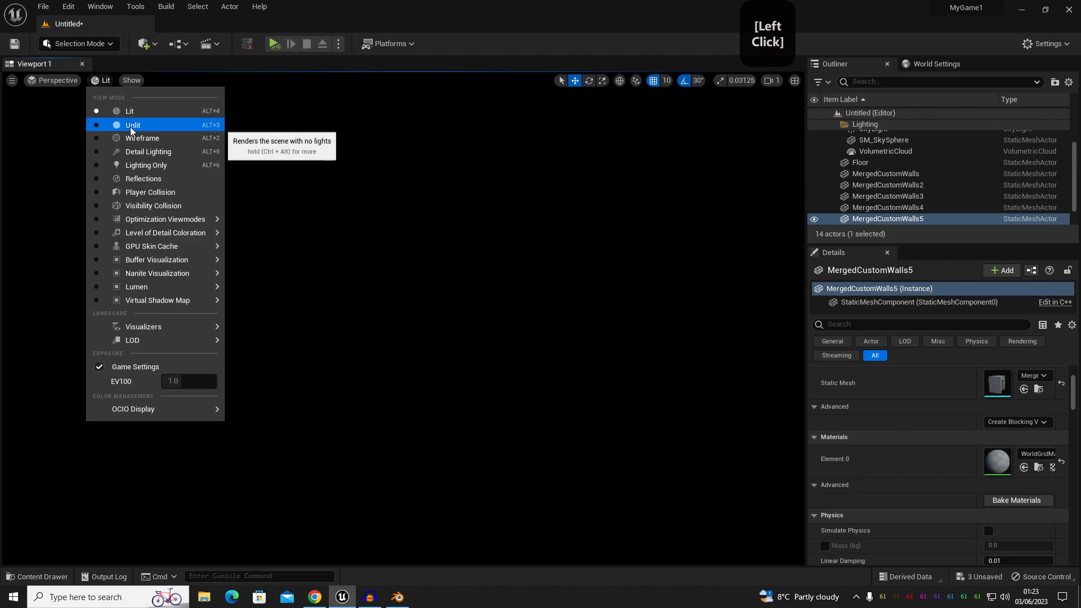
left_click(130, 123)
right_click_drag(386, 270, 332, 264)
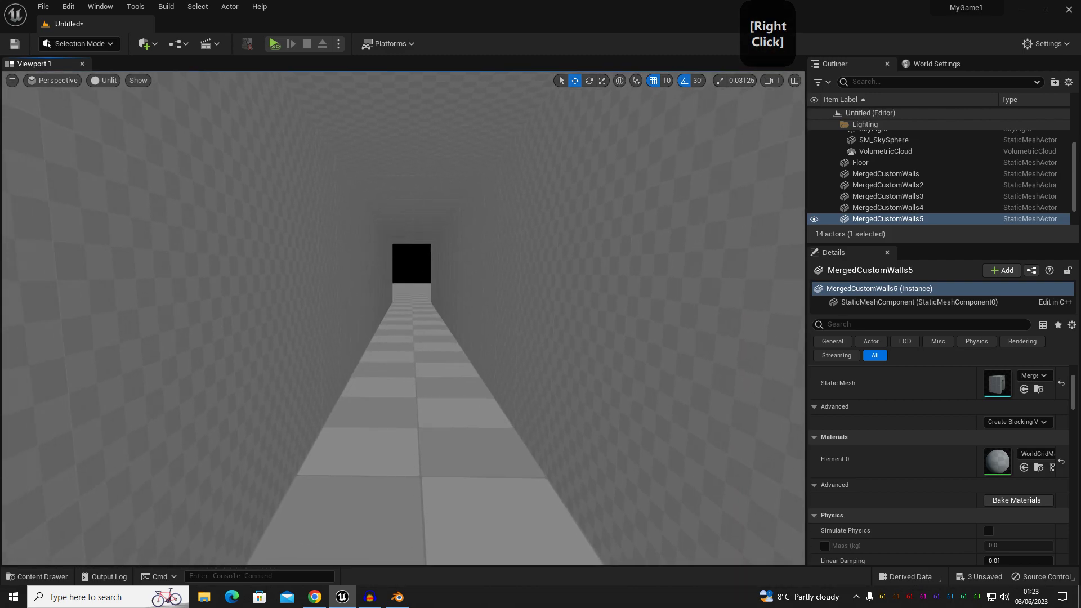
left_click(96, 81)
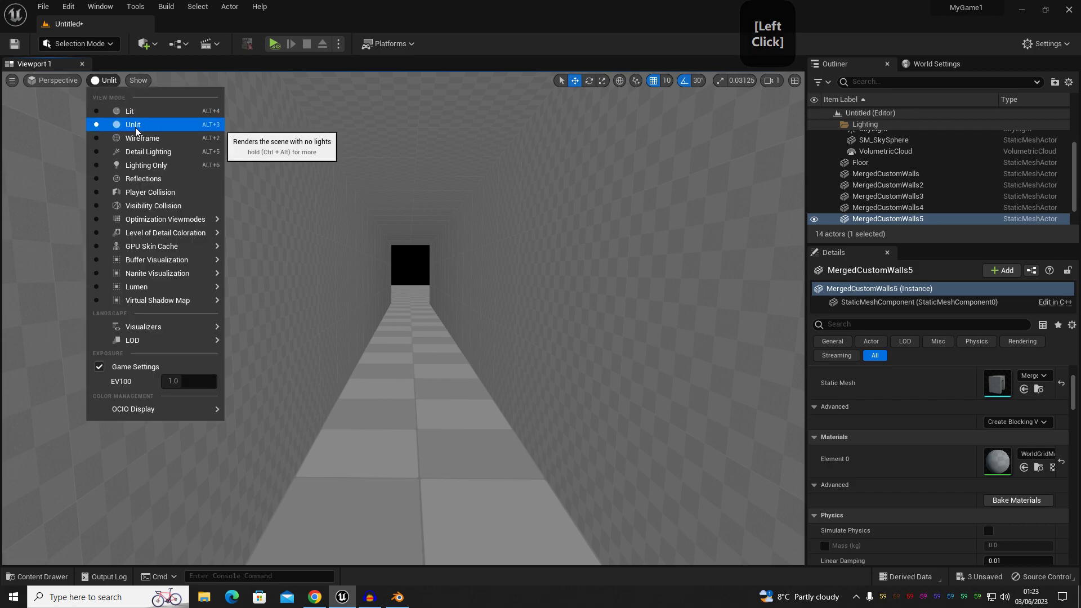
left_click(104, 81)
left_click(104, 81)
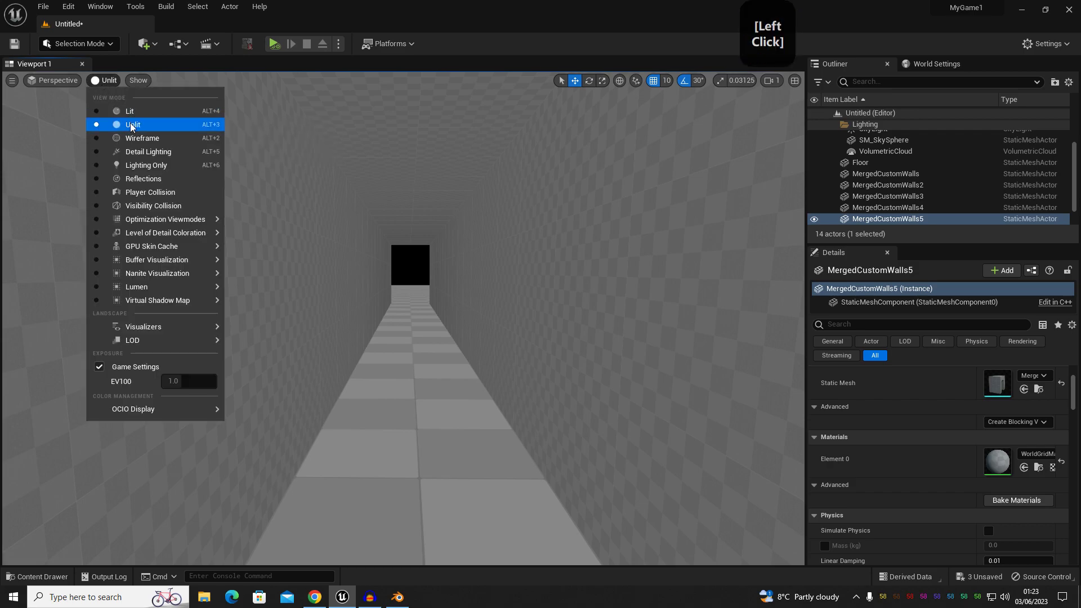
left_click(133, 124)
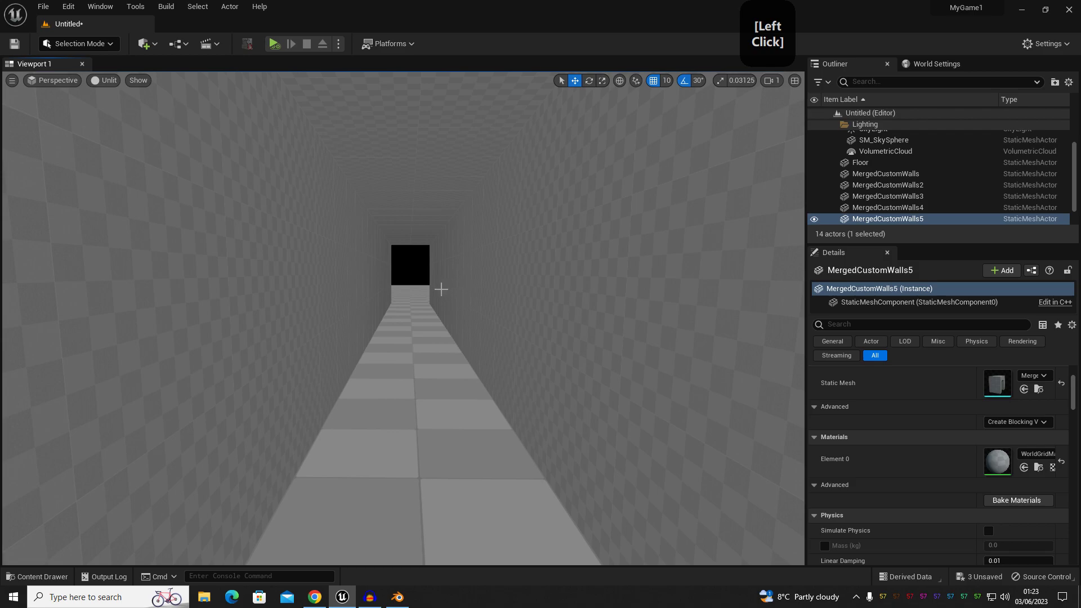
- Place a Point Light on the corridor floor and return the viewport to the Lit view mode
left_click(149, 46)
mouse_move(179, 149)
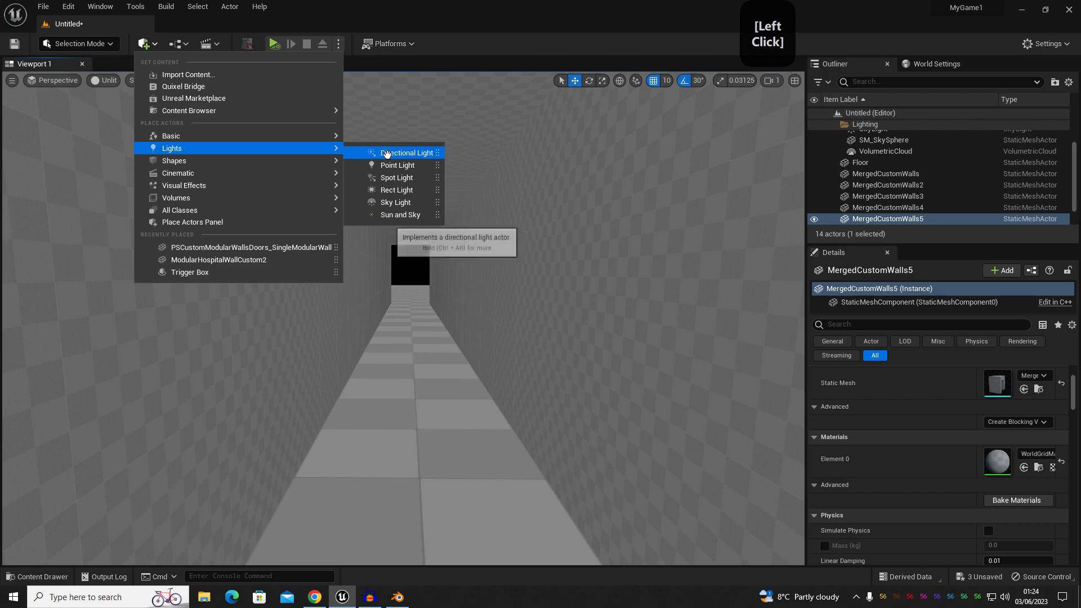
left_click_drag(394, 166, 417, 417)
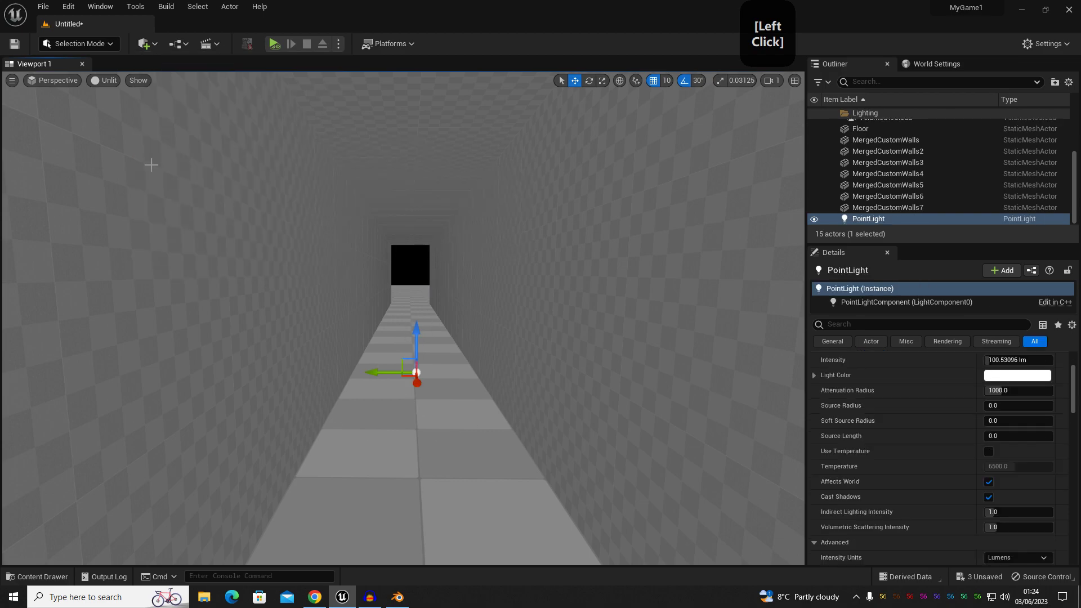
left_click(92, 83)
left_click(122, 110)
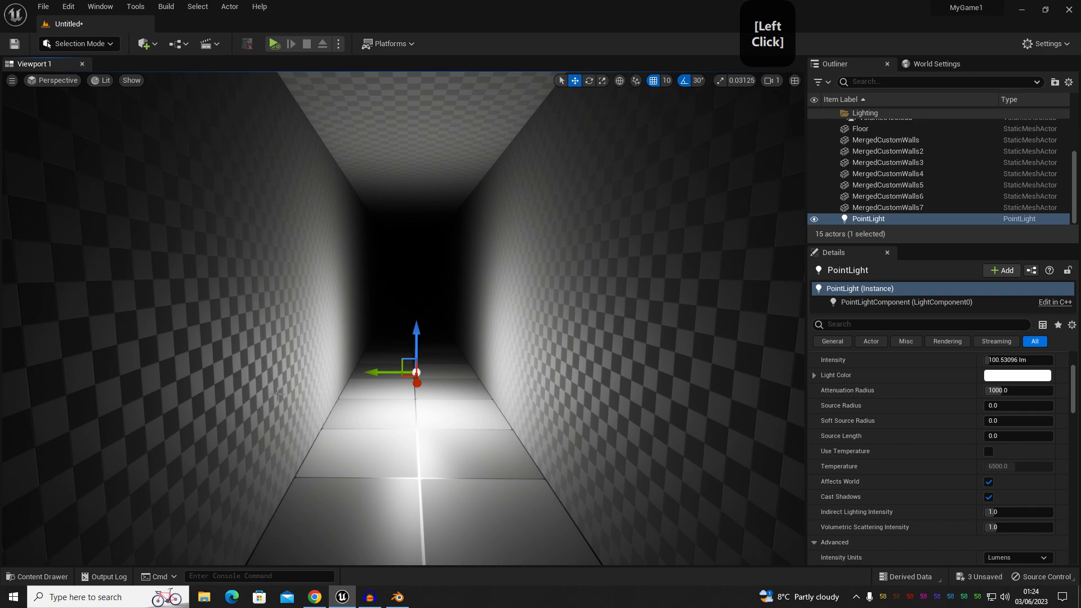
- Raise the point light towards the ceiling to compare its effect, and bring it back down to about mid-height
left_click_drag(418, 335, 404, 245)
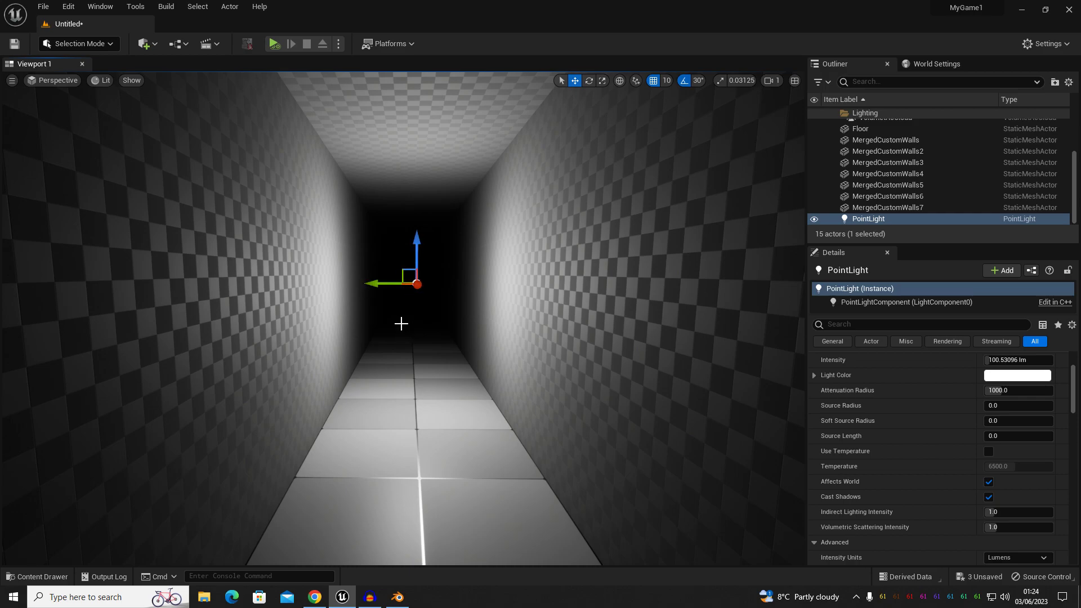
right_click_drag(402, 311, 335, 187)
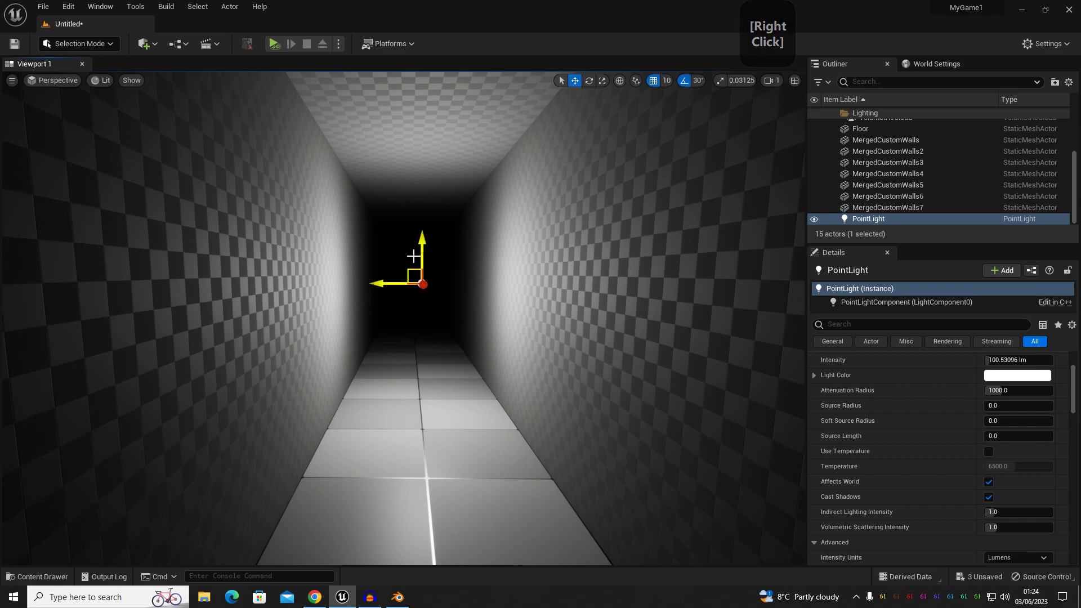
left_click_drag(423, 250, 415, 152)
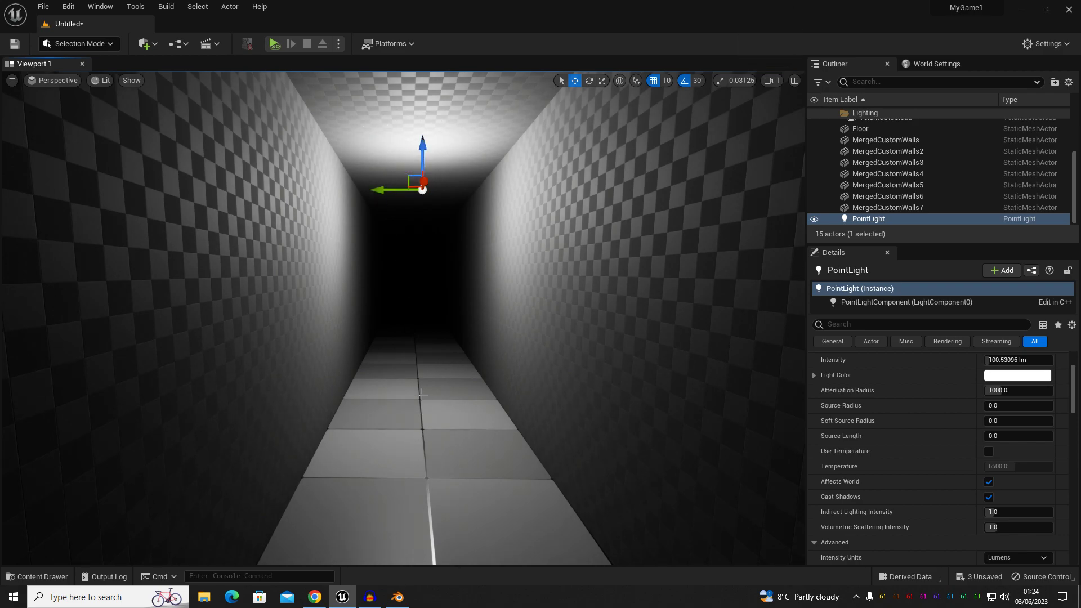
left_click_drag(420, 154, 421, 138)
mouse_move(423, 119)
left_mouse_down()
mouse_move(423, 110)
mouse_move(423, 129)
left_mouse_up()
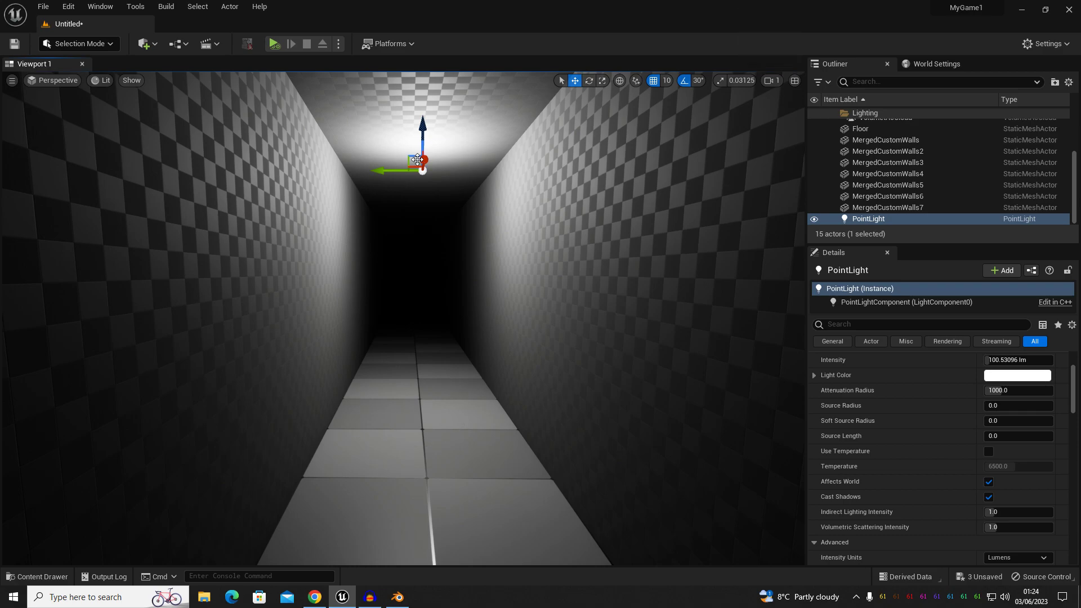
left_click_drag(419, 130, 415, 231)
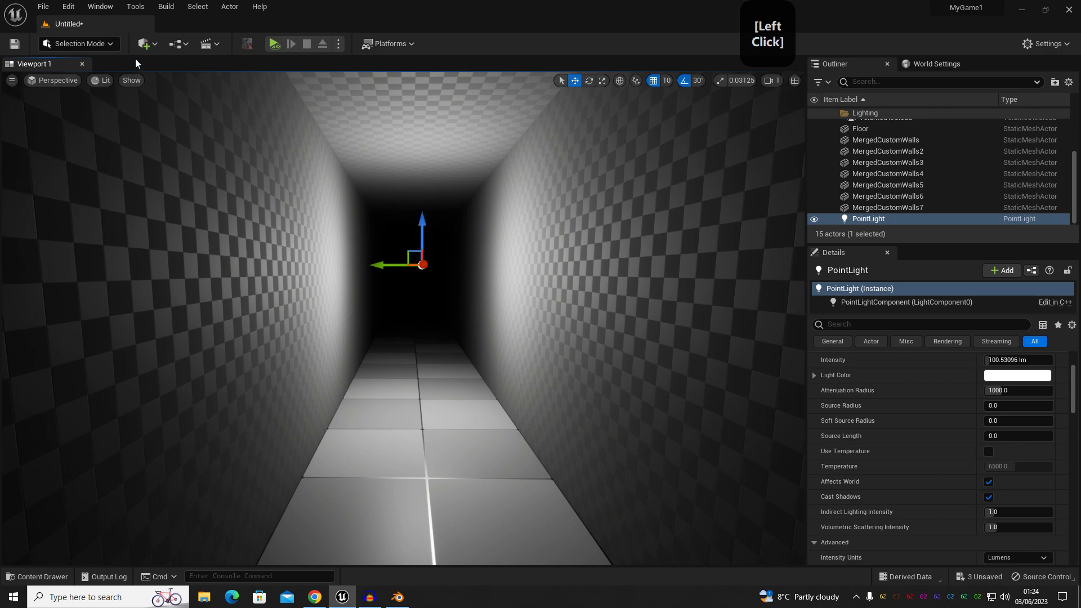
- Place a Spot Light on the corridor floor in front of the point light and raise it slightly
left_click(145, 44)
mouse_move(181, 148)
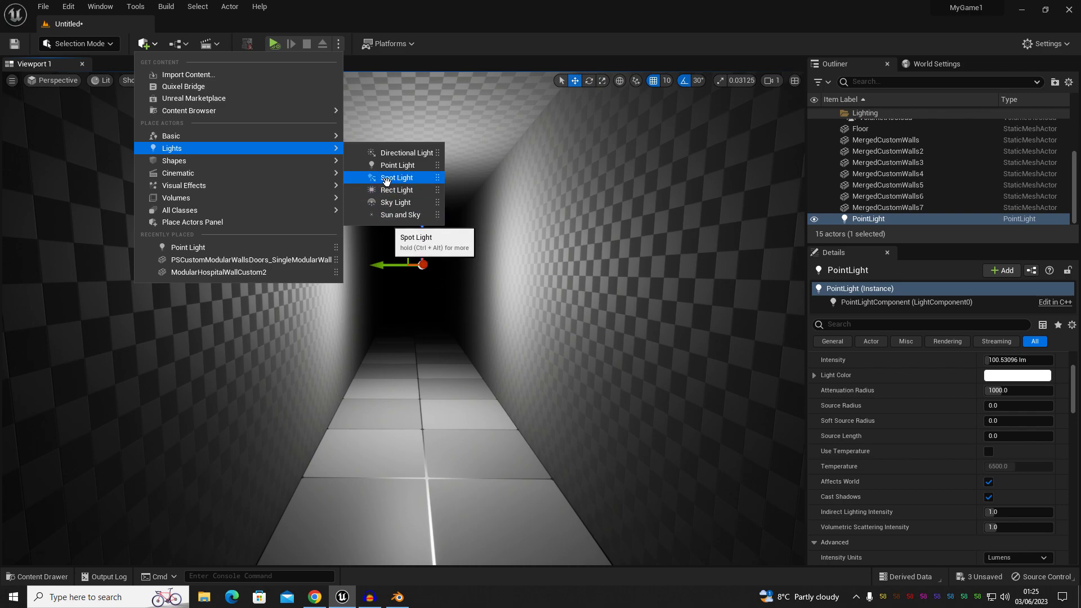
left_click_drag(386, 180, 433, 400)
left_click_drag(425, 345, 429, 293)
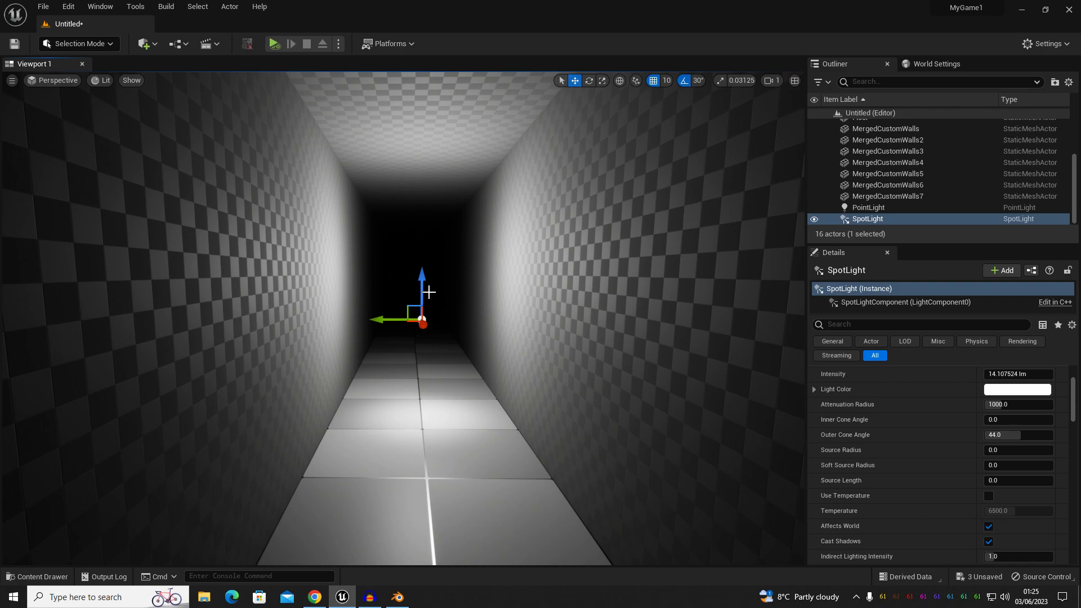
- Move the spot light along the corridor to the open entrance and view it from outside
right_click_drag(429, 298, 371, 300)
left_click_drag(370, 294, 526, 446)
key("s")
right_click_drag(526, 446, 552, 440)
right_click_drag(454, 352, 492, 305)
left_click_drag(493, 306, 338, 396)
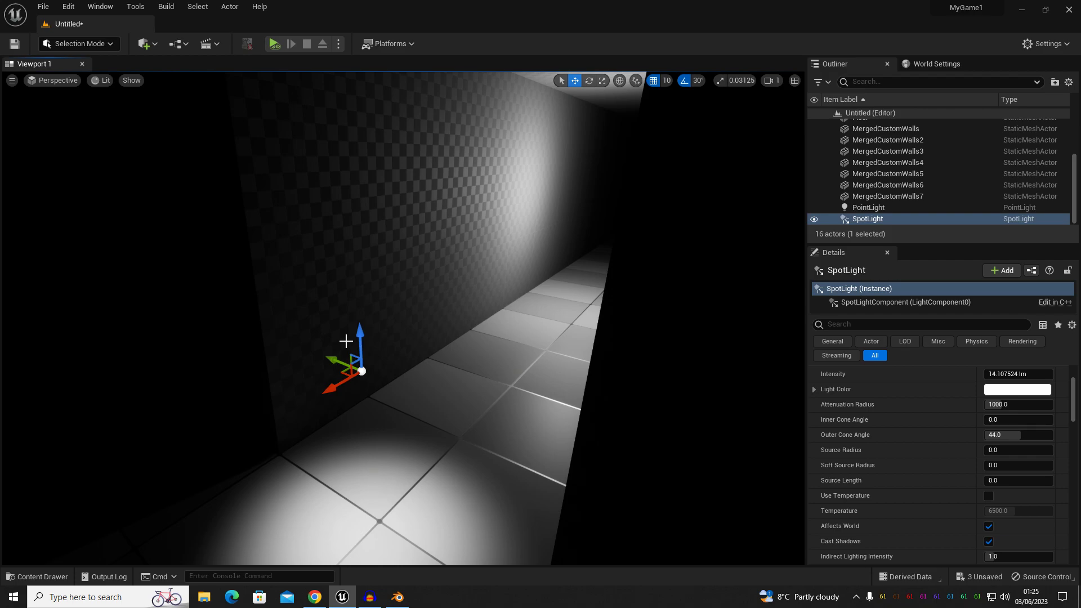
right_click_drag(384, 332, 384, 320)
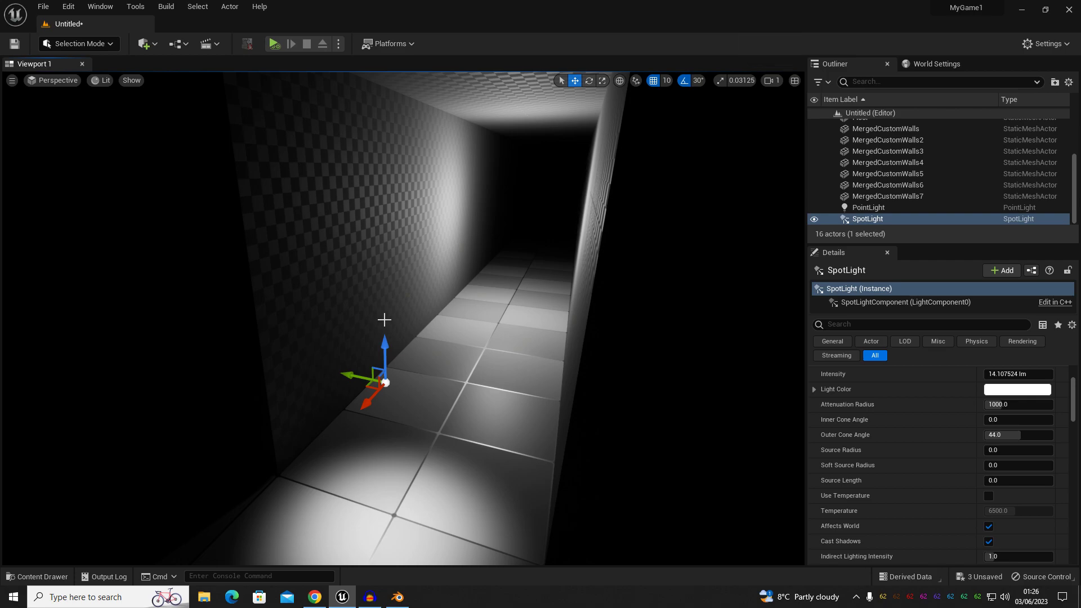
right_click_drag(507, 246, 506, 243)
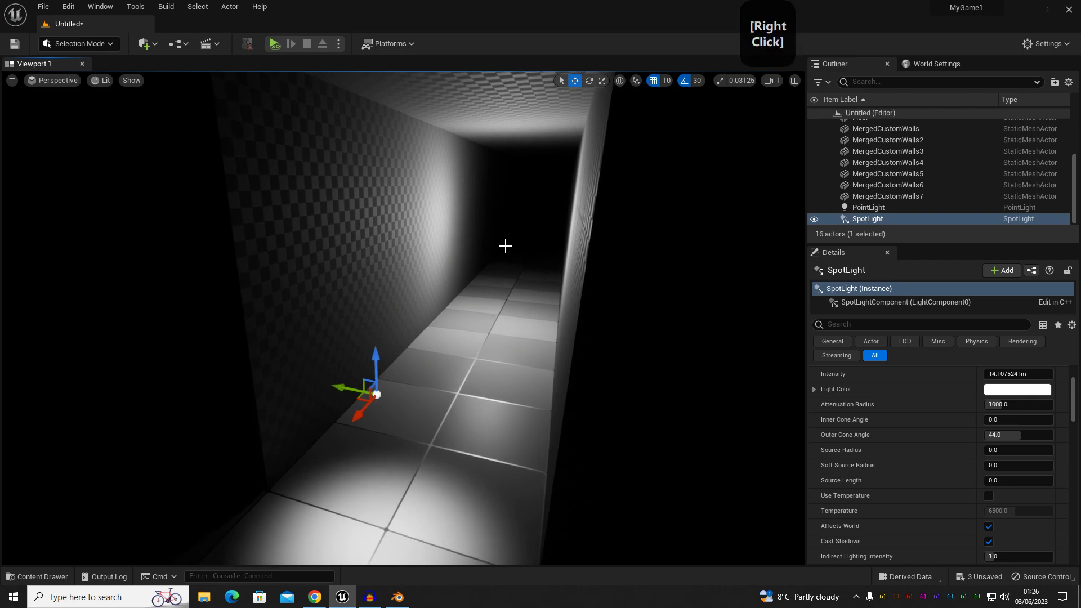
- Select the spot light and raise it close to the ceiling at the corridor entrance
left_click(514, 210)
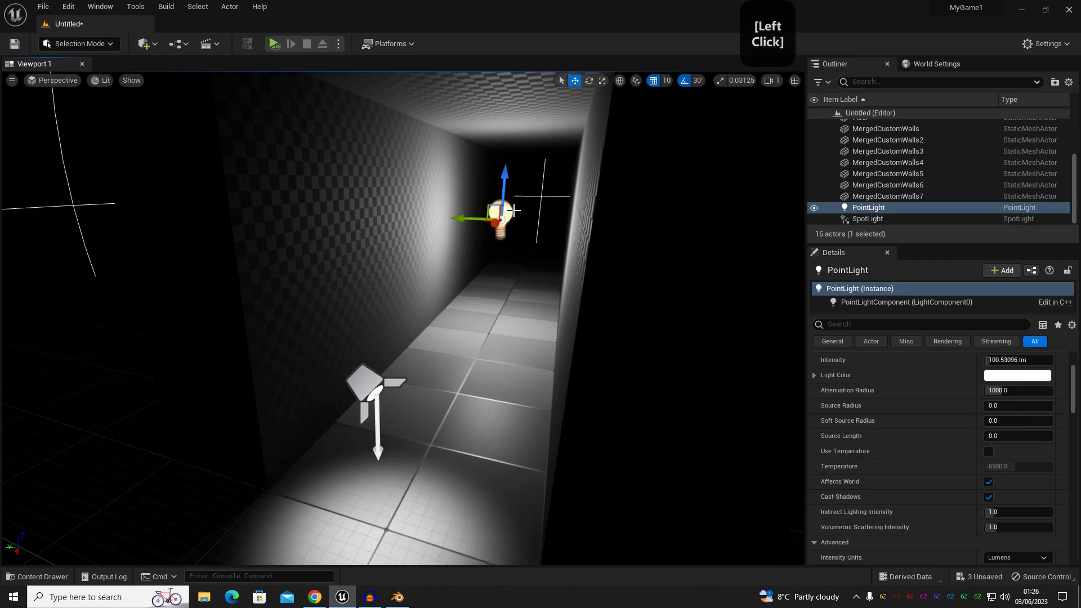
left_click(376, 373)
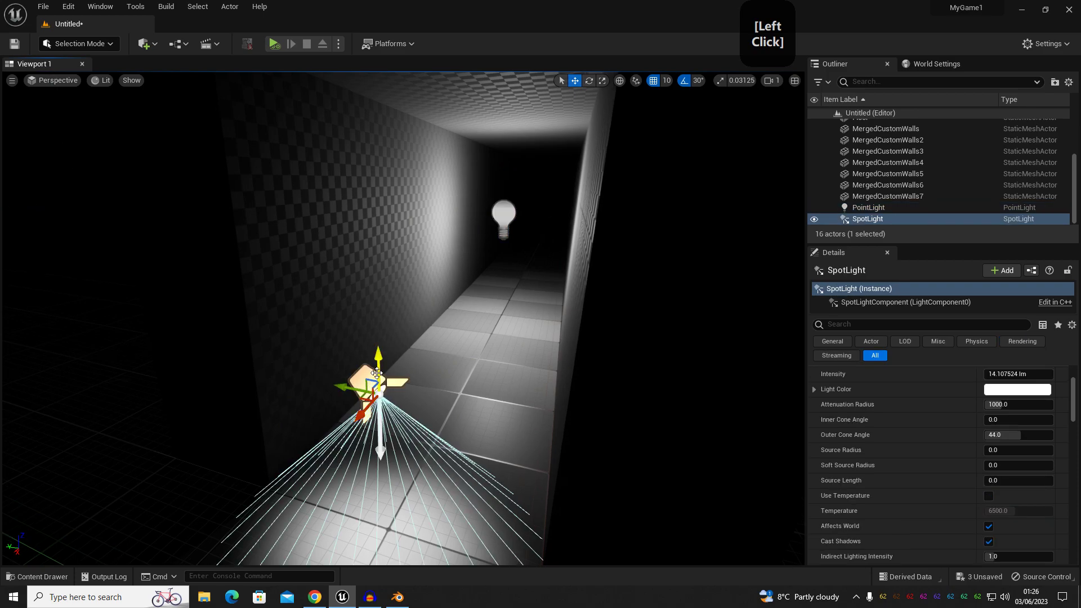
left_click_drag(377, 374, 364, 176)
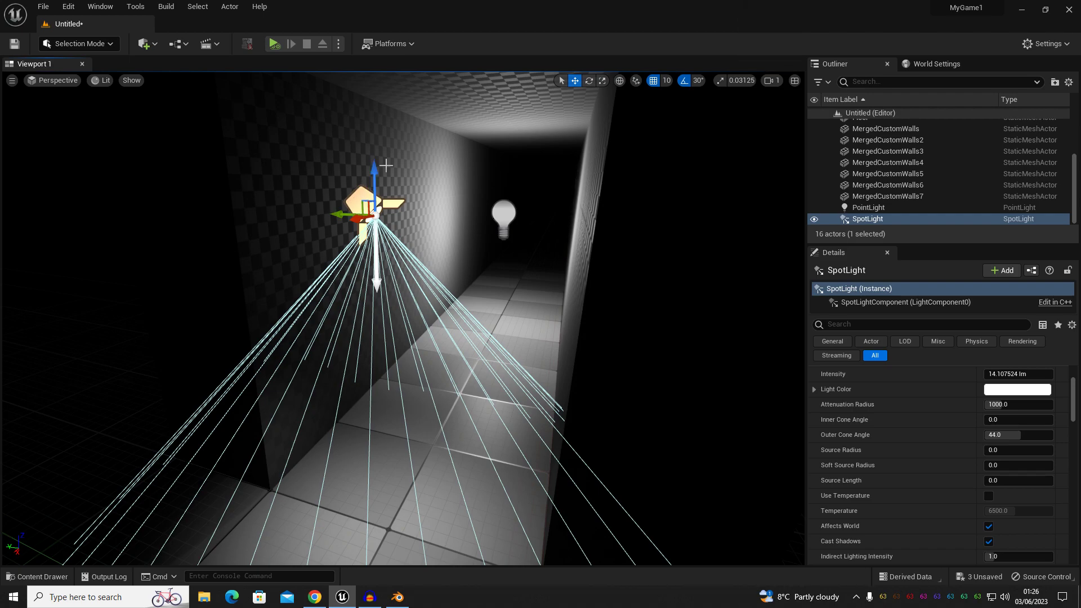
left_click_drag(389, 175, 390, 152)
right_click_drag(390, 175, 356, 161)
left_click_drag(262, 96, 262, 73)
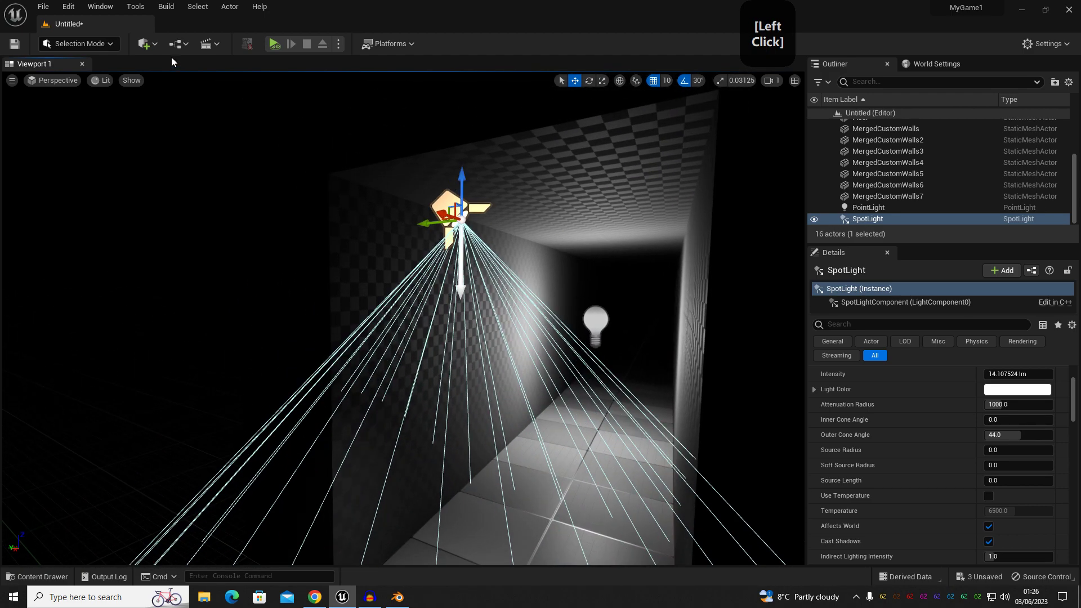
- Place a Rect Light inside the corridor near the entrance and delete the spot light and the point light
left_click(145, 44)
mouse_move(175, 150)
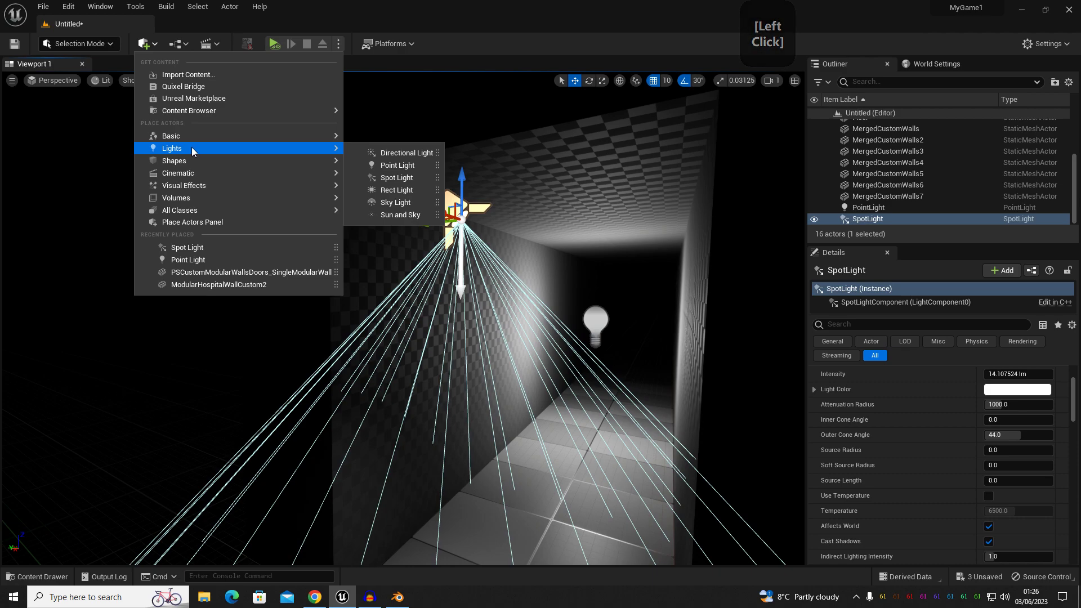
left_click_drag(393, 193, 563, 265)
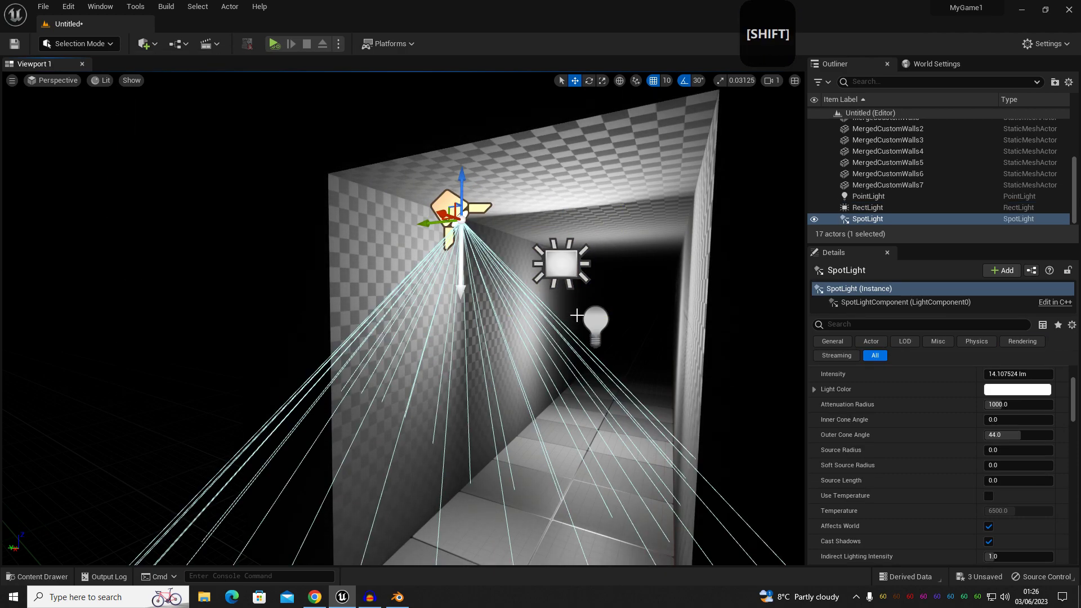
left_click(594, 320, "shift")
key("Delete")
- Select the rect light and lower it to about mid-height in the corridor entrance
right_click(558, 264)
right_click_drag(557, 264, 498, 288)
key("d")
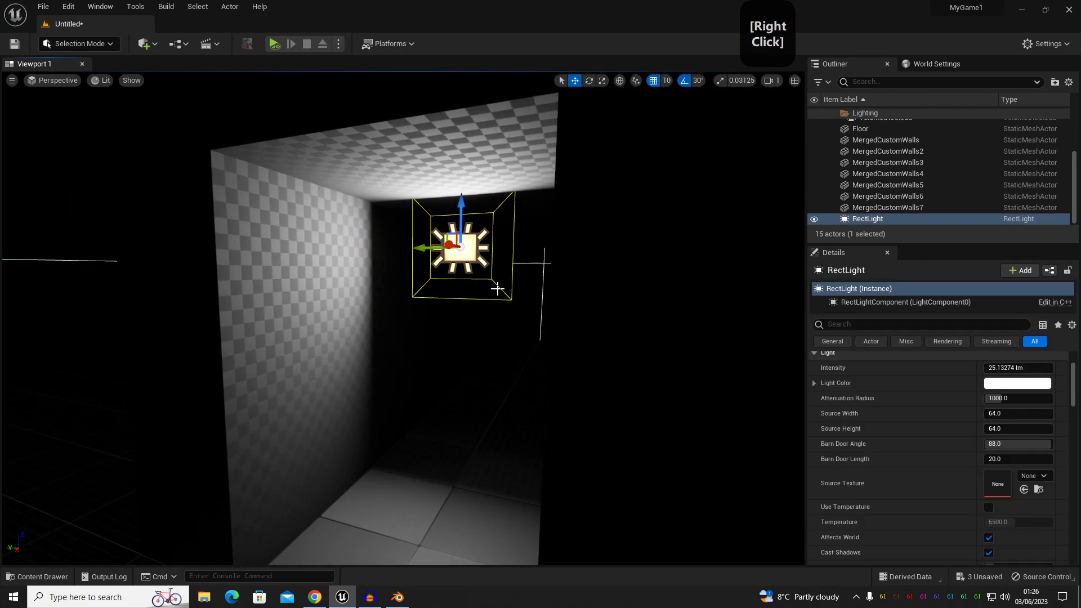
left_click_drag(460, 222, 453, 334)
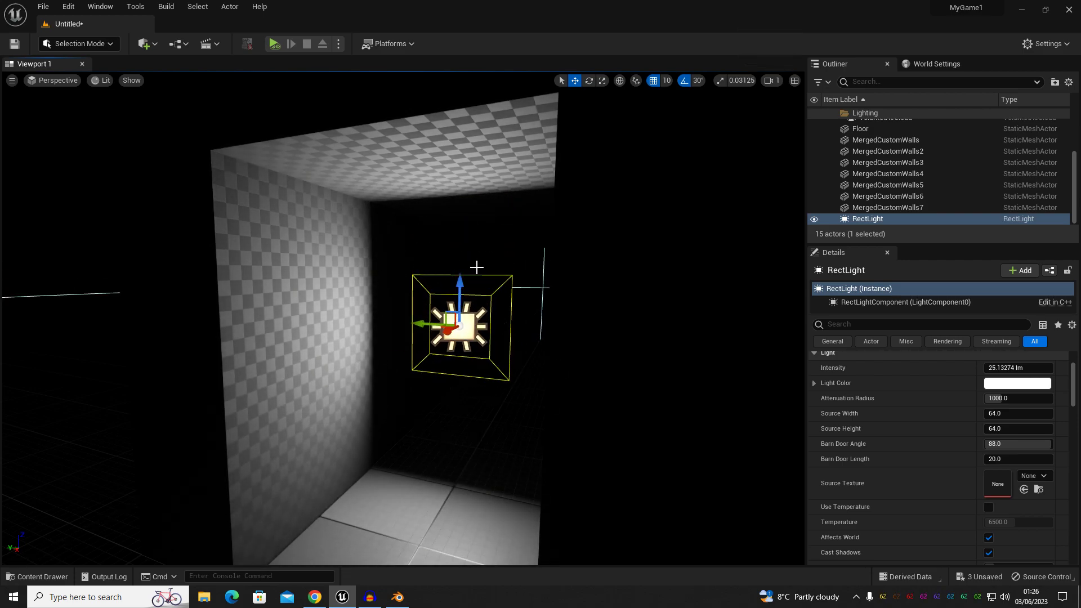
key("a")
right_click_drag(429, 328, 436, 342)
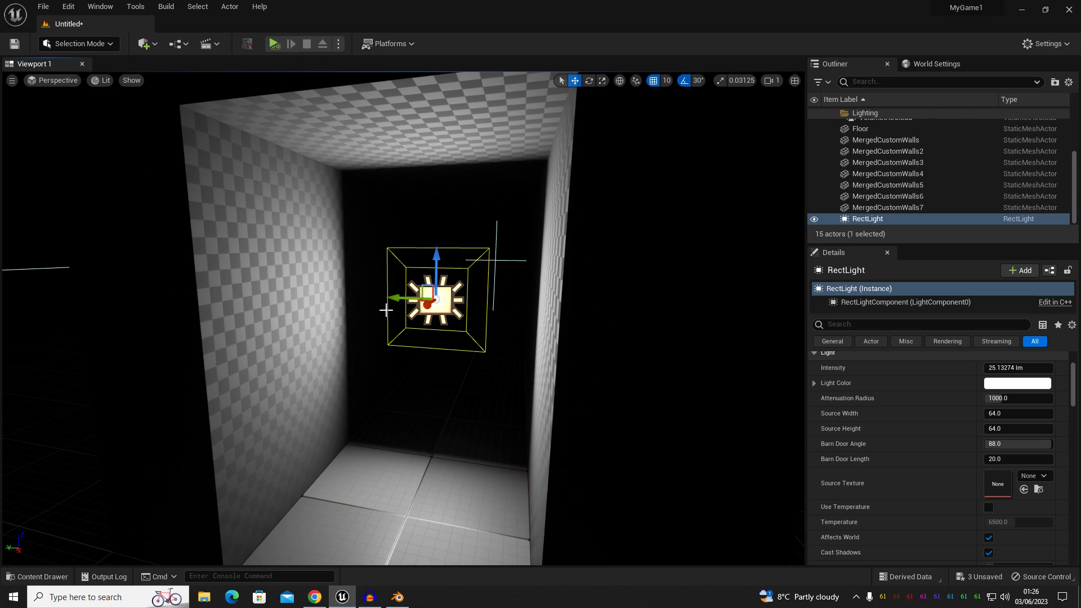
- Move the rect light sideways from the wall to the middle of the corridor
key("w")
right_click_drag(485, 188, 485, 188)
key("d")
key("s")
key("w")
right_click_drag(486, 303, 486, 303)
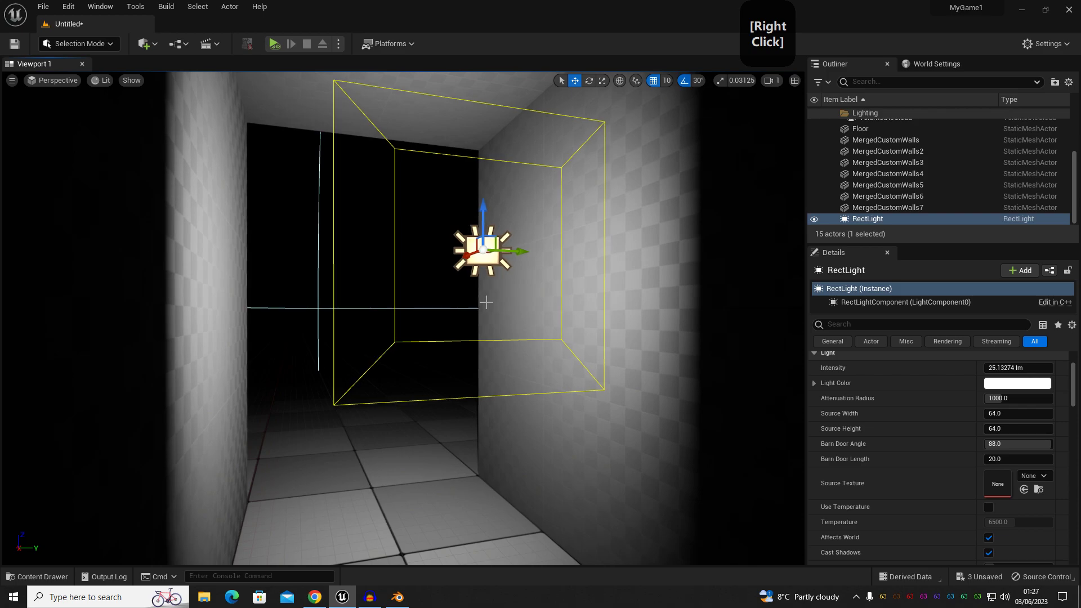
right_click_drag(486, 302, 486, 303)
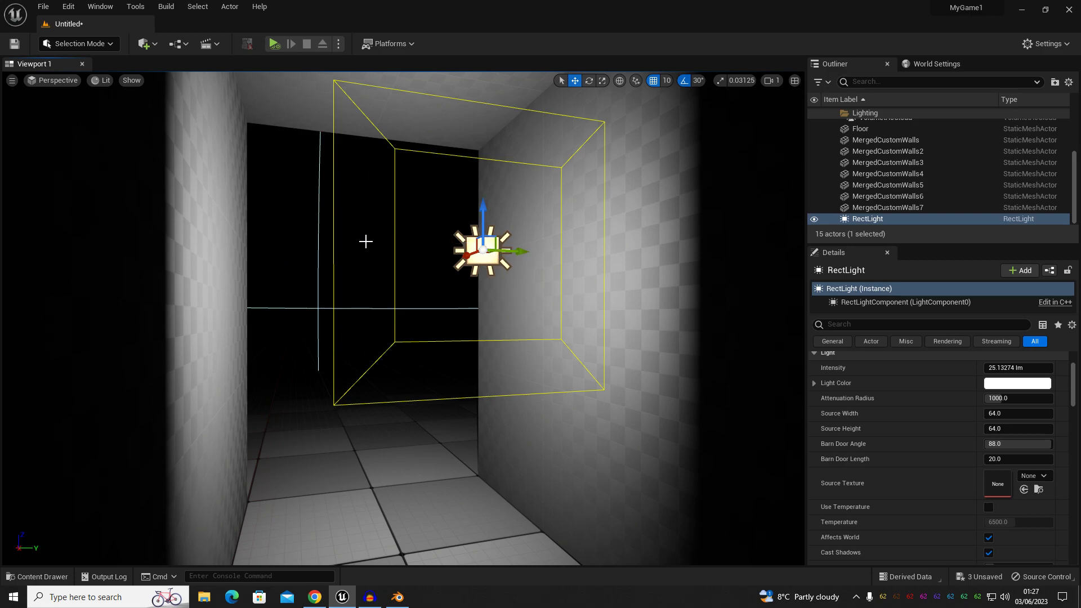
left_click_drag(509, 251, 340, 248)
key("e")
key("w")
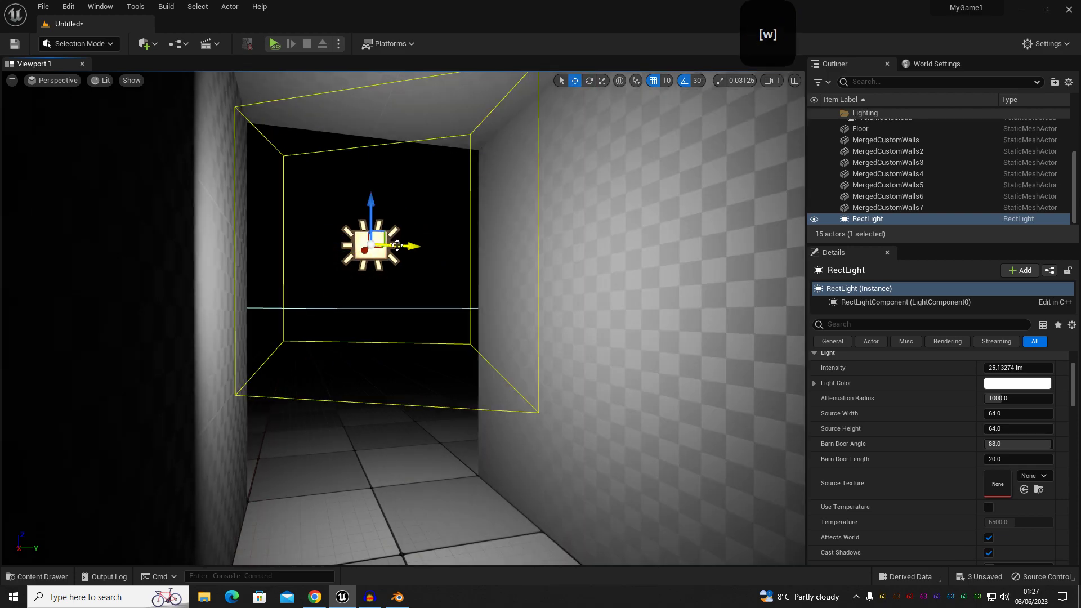
- Duplicate the rect light with a rotation and move the copy across to the opposite corridor wall
key("e")
left_click_drag(372, 281, 338, 282, "alt")
key("w")
left_click_drag(403, 246, 597, 293)
key("e")
key("d")
right_click_drag(597, 293, 439, 293)
key("a")
key("w")
key("s")
key("d")
key("w")
right_click_drag(473, 332, 472, 334)
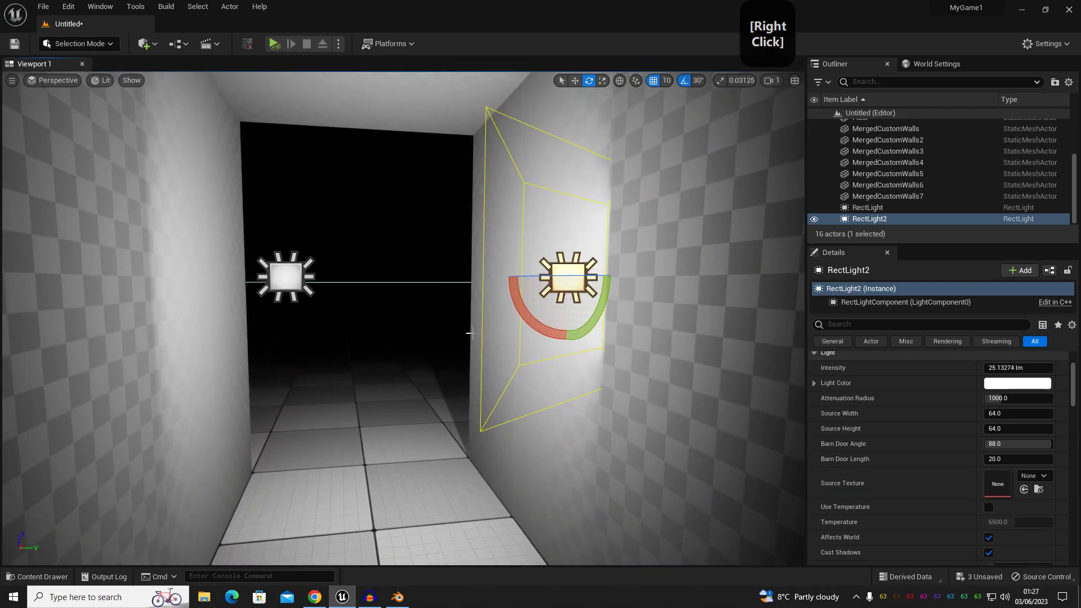
- Delete the duplicated rect light beside the corridor wall
right_click_drag(472, 333, 515, 293)
left_click(515, 292)
key("Delete")
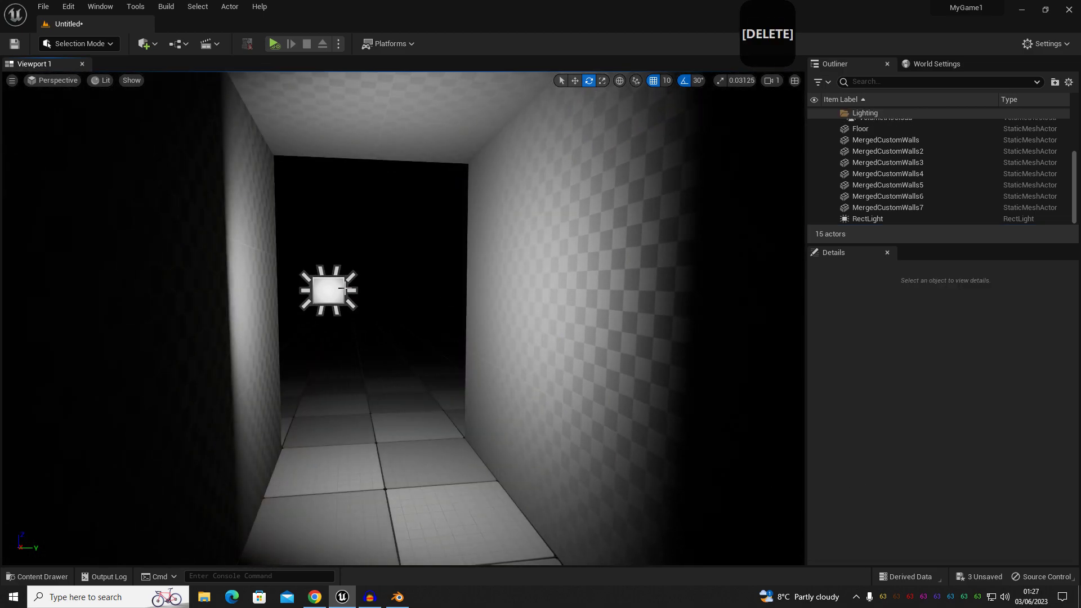
- Select the remaining rect light and rotate it to shine down onto the floor
left_click(347, 290)
key("x")
left_click_drag(356, 299, 352, 290)
right_click_drag(352, 290, 338, 292)
key("x")
left_click_drag(305, 354, 410, 299)
- Raise the downward-facing rect light to the corridor ceiling
key("w")
right_click_drag(411, 300, 416, 311)
left_click_drag(417, 311, 445, 174)
key("w")
right_click_drag(445, 174, 430, 227)
- Scale the rect light down and up to try attenuation radii between about 129 and 647
key("r")
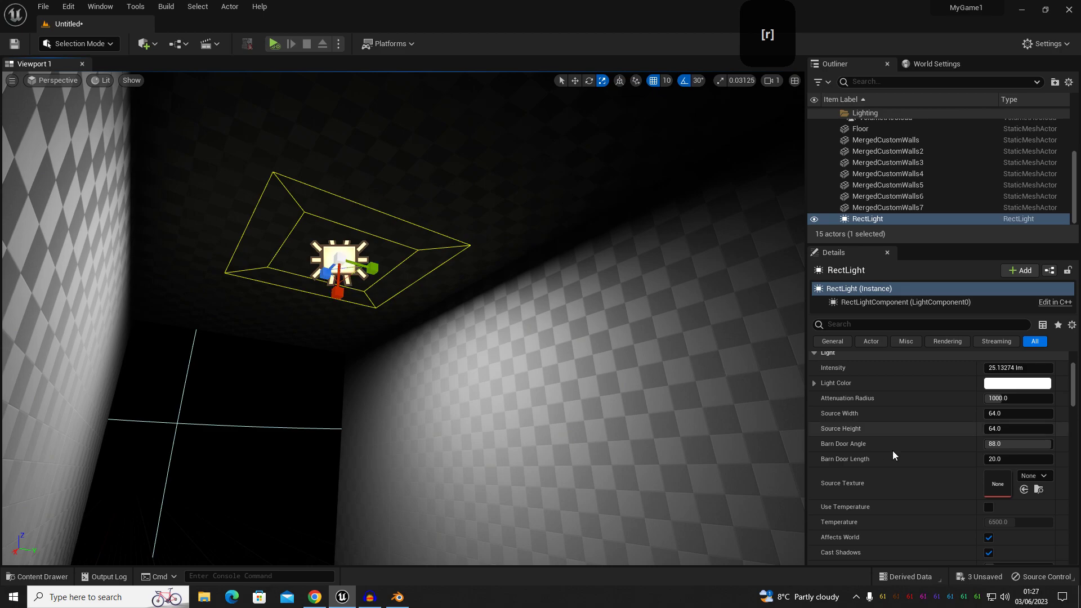
left_click_drag(340, 259, 409, 148)
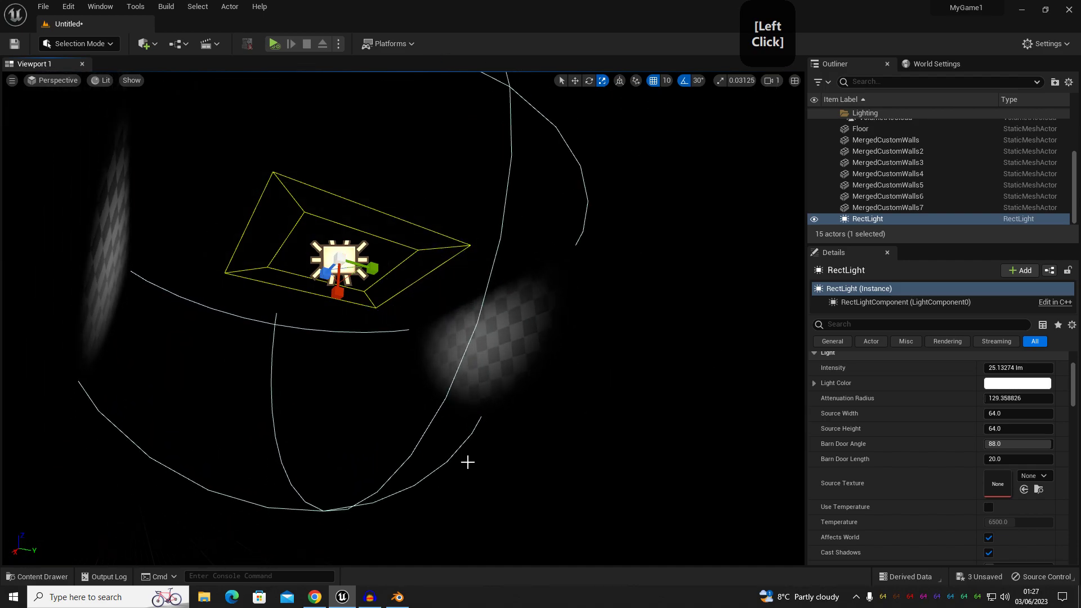
left_click_drag(331, 264, 445, 242)
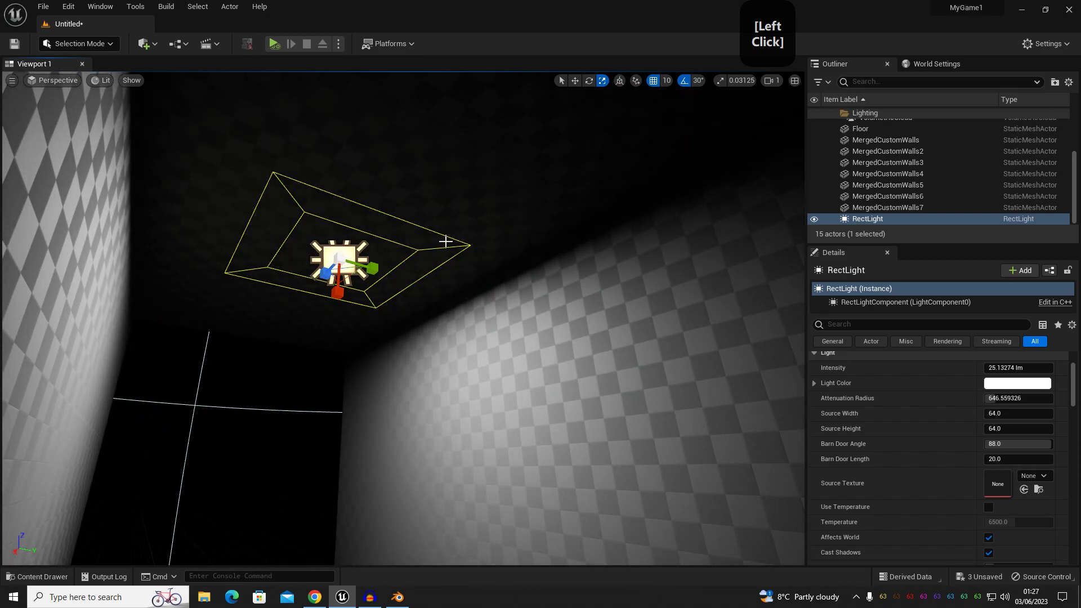
mouse_move(327, 276)
left_mouse_down()
mouse_move(282, 332)
mouse_move(330, 284)
mouse_move(324, 275)
left_mouse_up()
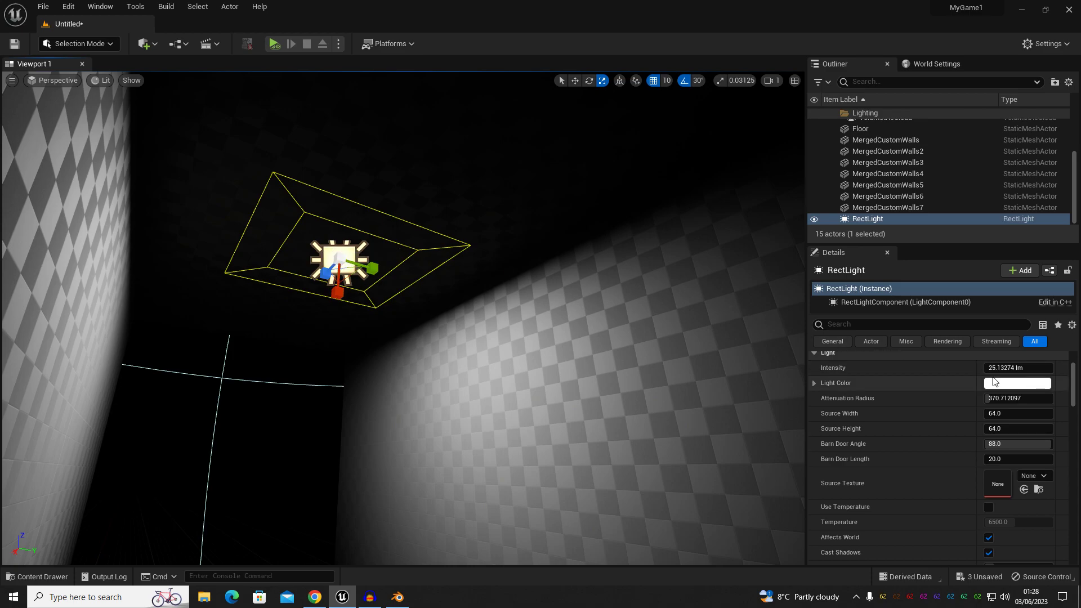
- Set the rect light's intensity to 30 lm and its attenuation radius to 500
left_click(1010, 367)
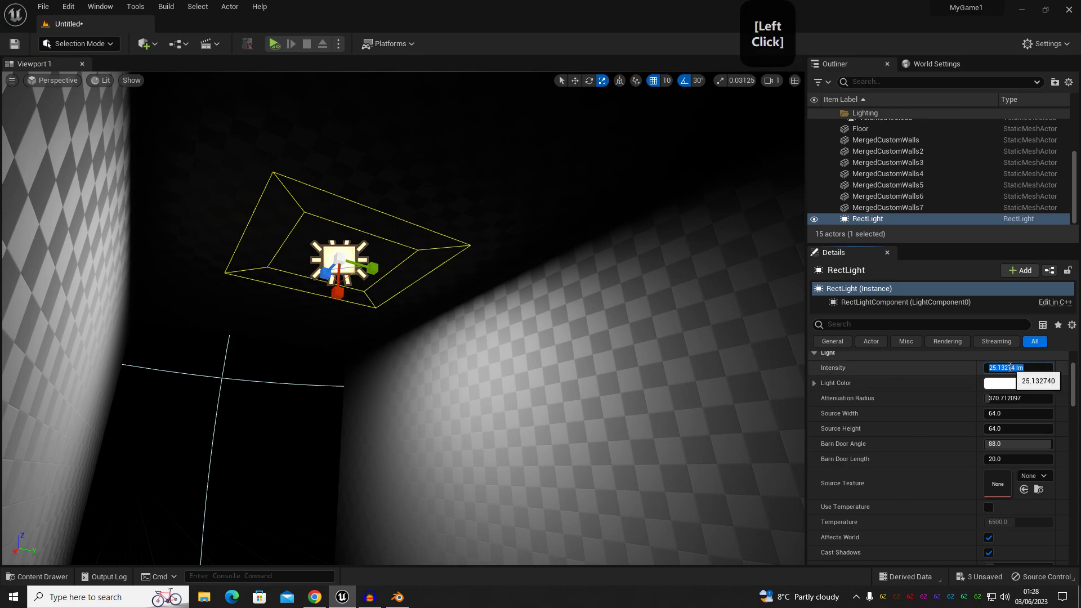
type("30")
key("Return")
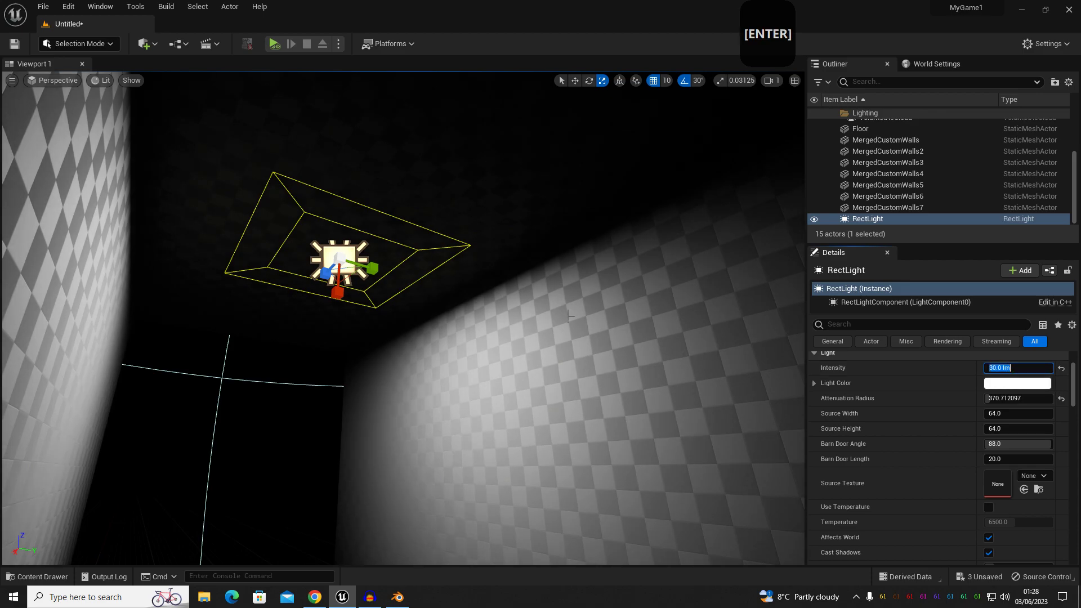
left_click(1027, 399)
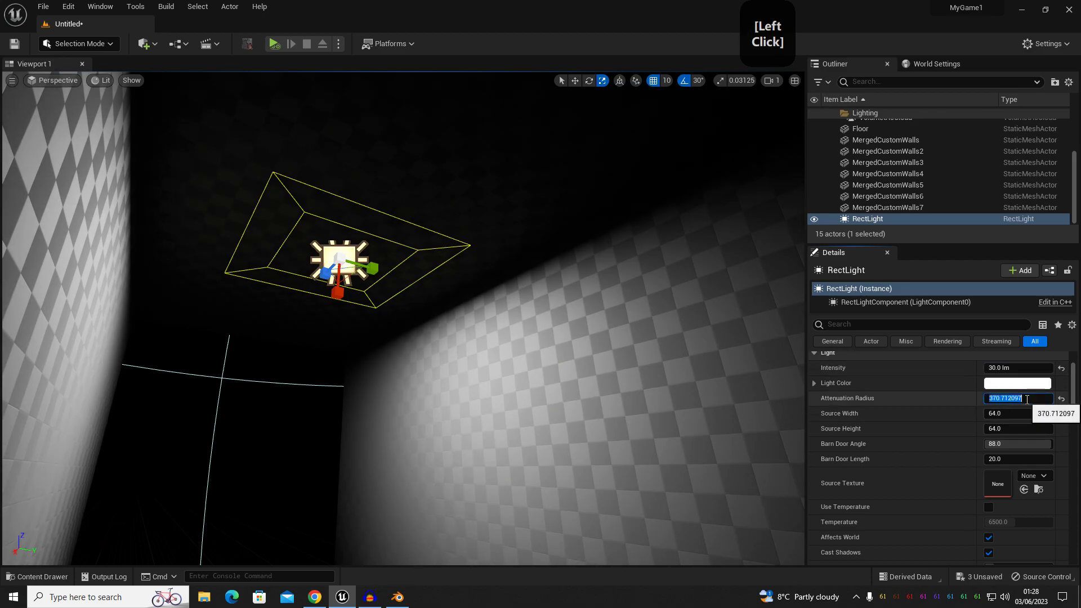
type("500")
key("Return")
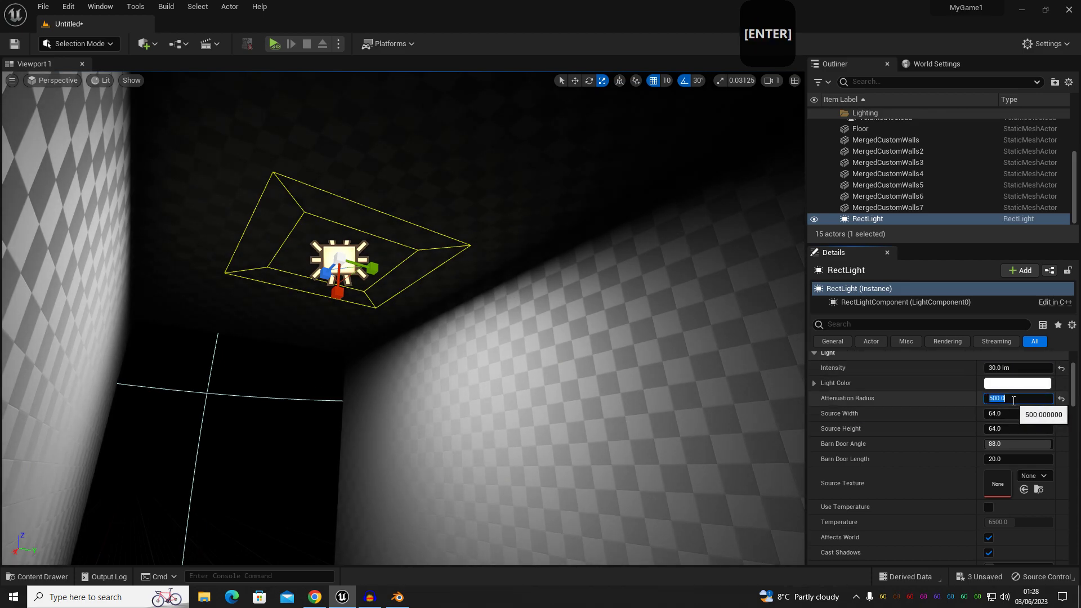
left_click(858, 418)
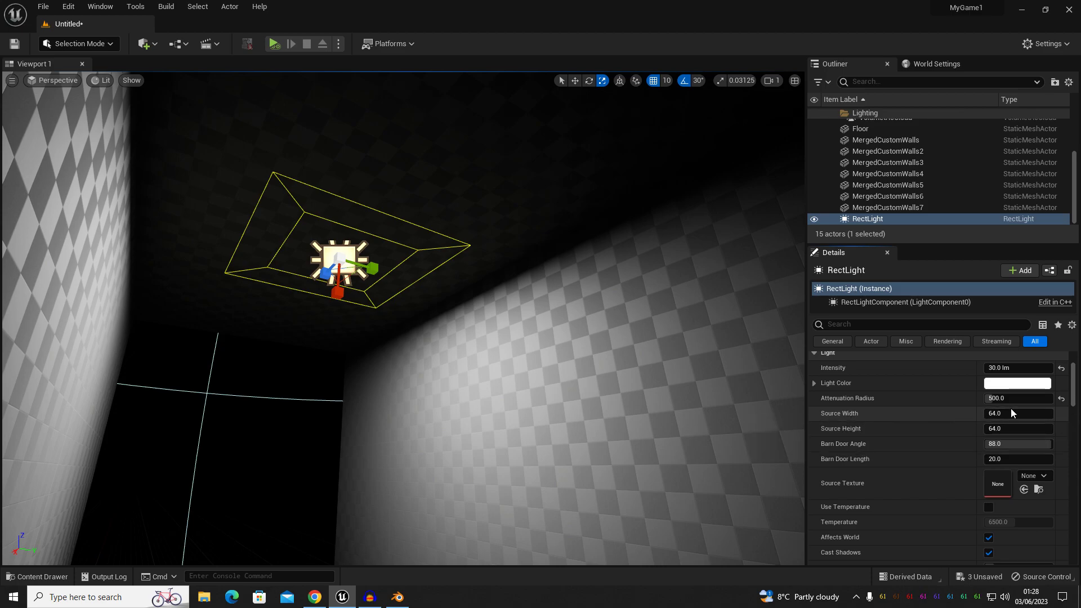
- Enlarge the rect light's source to a width of about 153 and a height of about 361
left_click_drag(997, 413, 1028, 413)
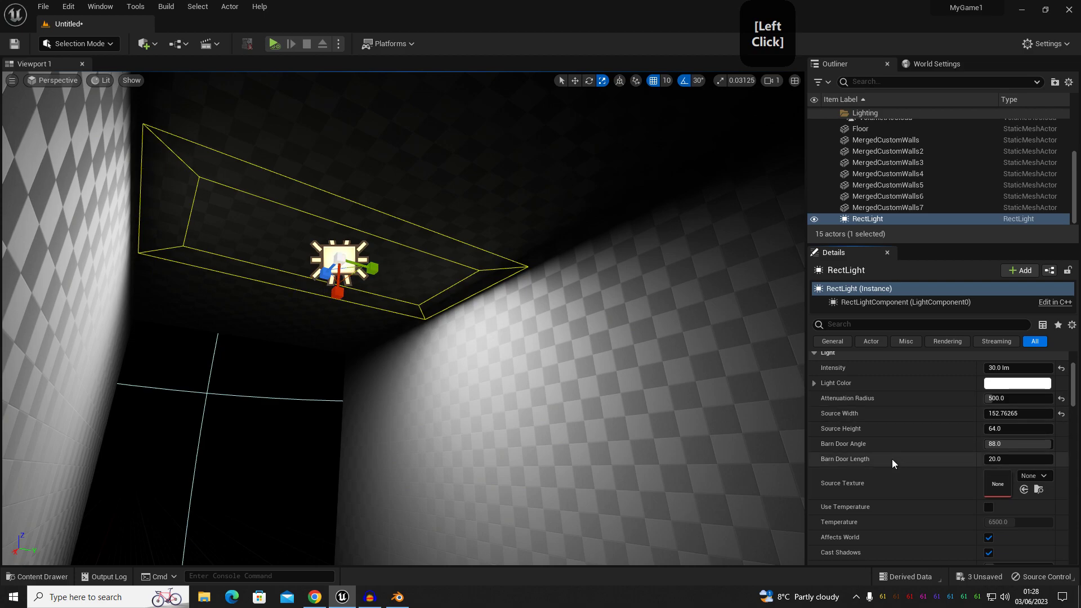
left_click_drag(1000, 430, 1028, 430)
key("w")
right_click_drag(577, 353, 577, 353)
right_click_drag(399, 295, 399, 295)
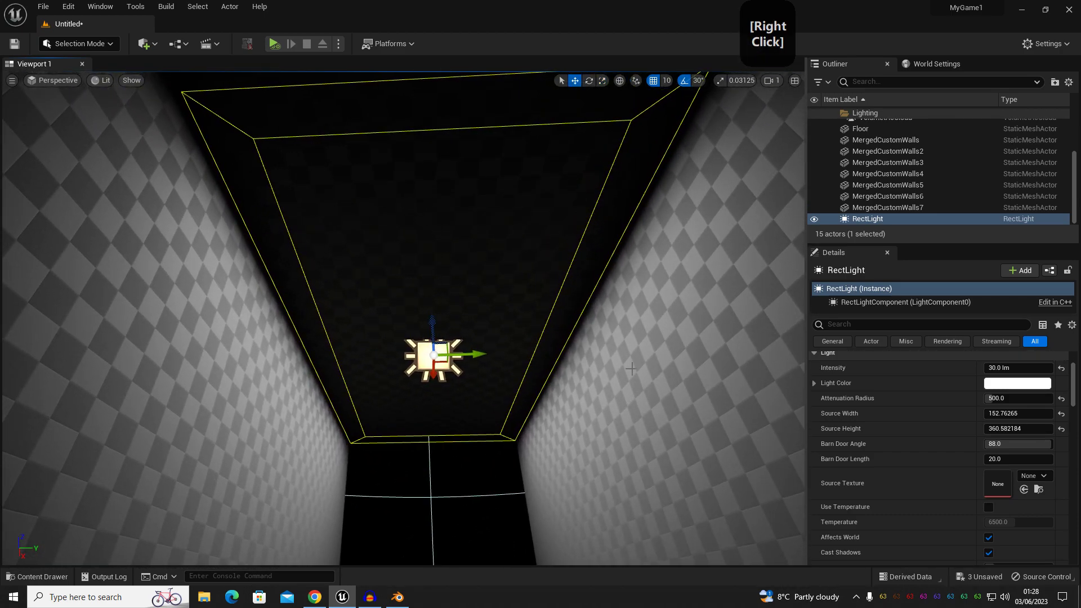
- Narrow the rect light's source width to about 12.9 to form a thin ceiling strip
left_click_drag(1003, 412, 969, 412)
right_click_drag(575, 358, 358, 149)
key("s")
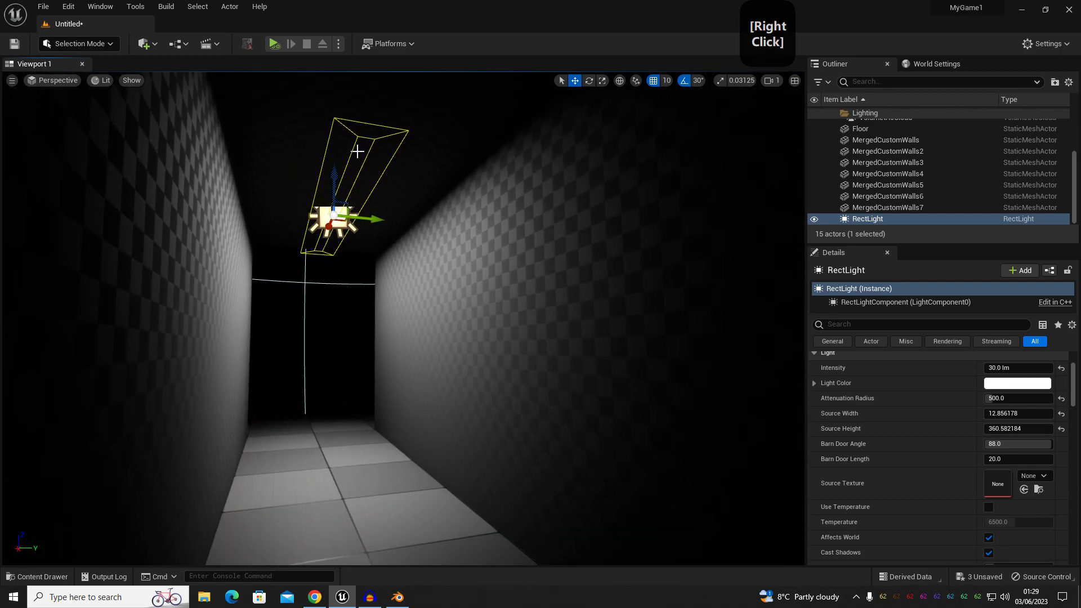
- Examine the narrow rect light strip on the ceiling from close up and from farther back in the corridor
key("w")
right_click_drag(344, 194, 404, 236)
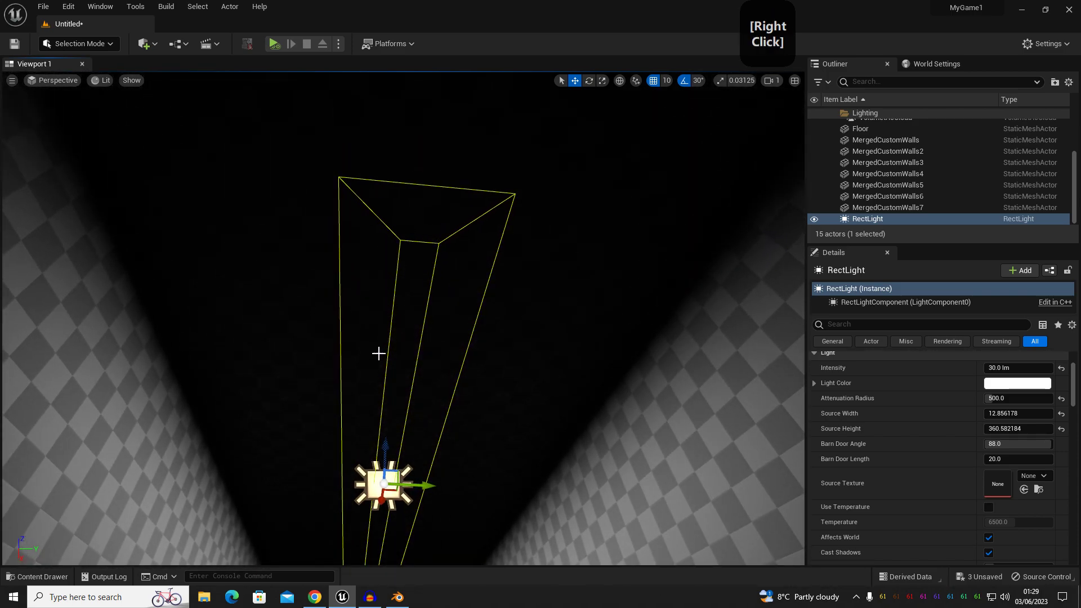
right_click_drag(376, 531, 355, 490)
key("w")
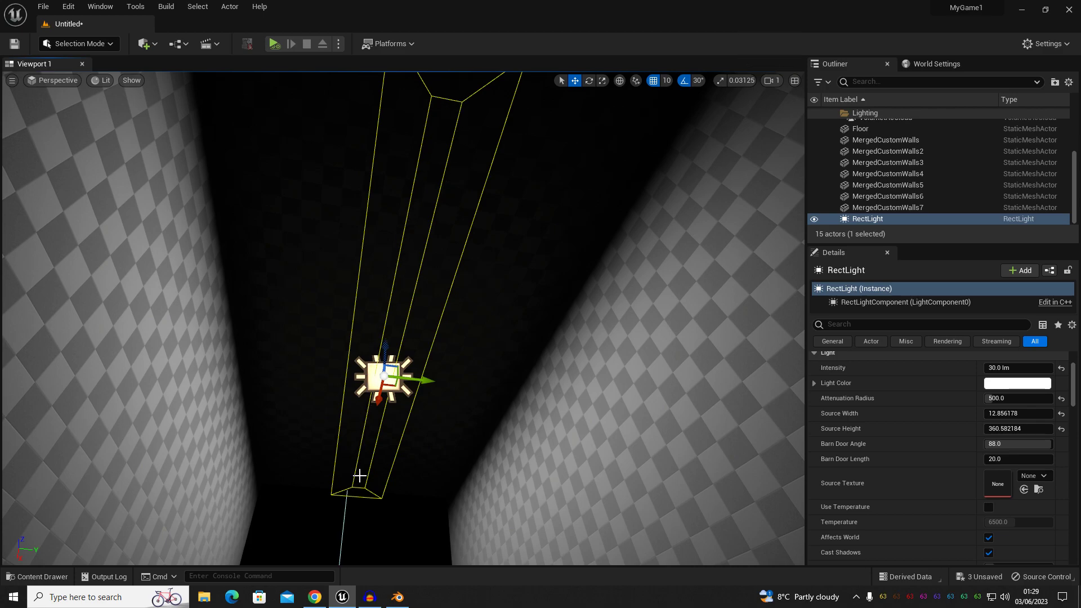
key("s")
mouse_move(471, 299)
right_mouse_down()
mouse_move(468, 394)
mouse_move(471, 302)
right_mouse_up()
key("s")
key("w")
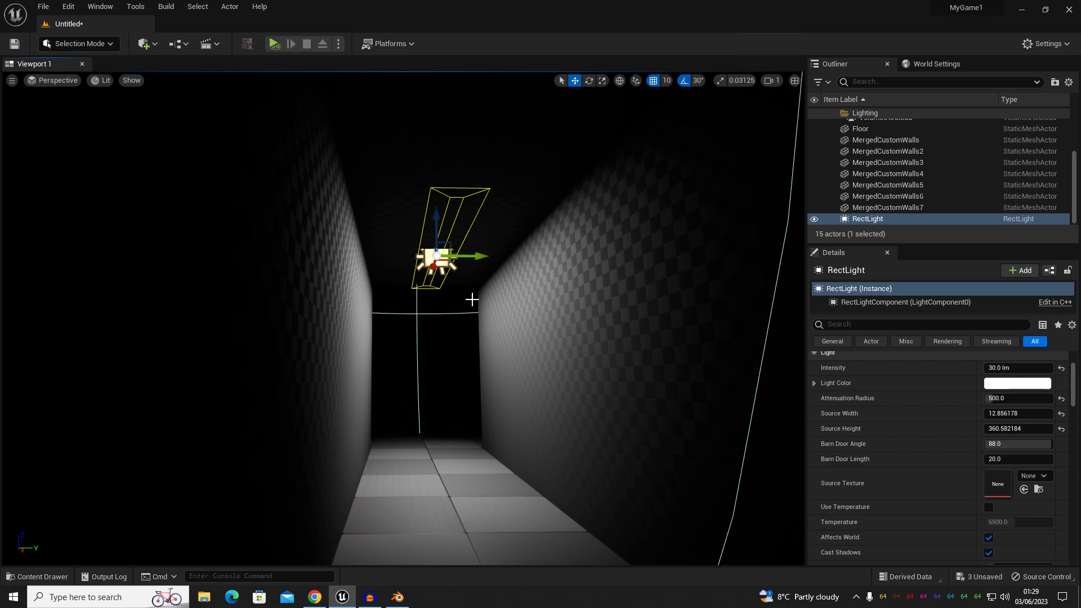
right_click_drag(467, 295, 488, 297)
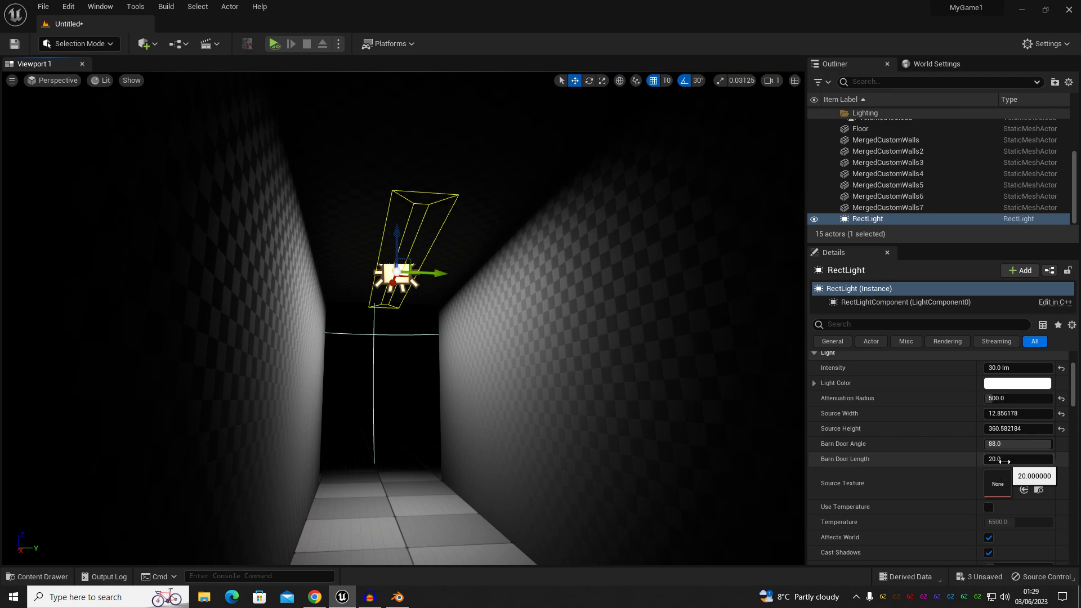
- Try a barn door length of about 59 and angle of about 56, and reset both to their defaults
mouse_move(993, 459)
left_mouse_down()
mouse_move(973, 459)
mouse_move(1000, 443)
mouse_move(970, 444)
mouse_move(1008, 444)
mouse_move(983, 444)
mouse_move(1033, 459)
mouse_move(983, 444)
mouse_move(1017, 444)
mouse_move(995, 443)
left_mouse_up()
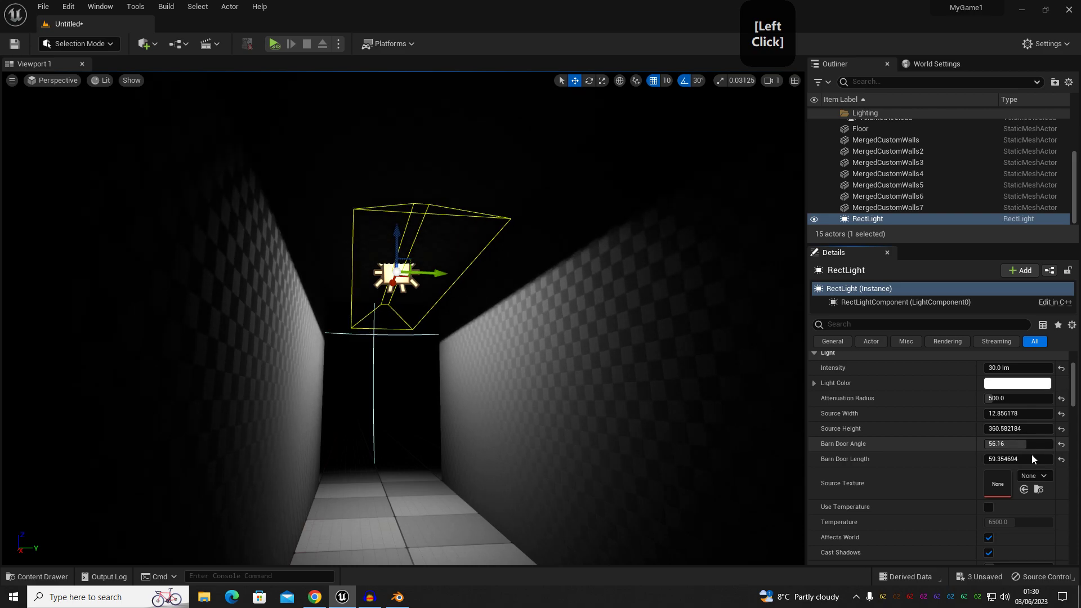
left_click(1062, 444)
left_click(1061, 459)
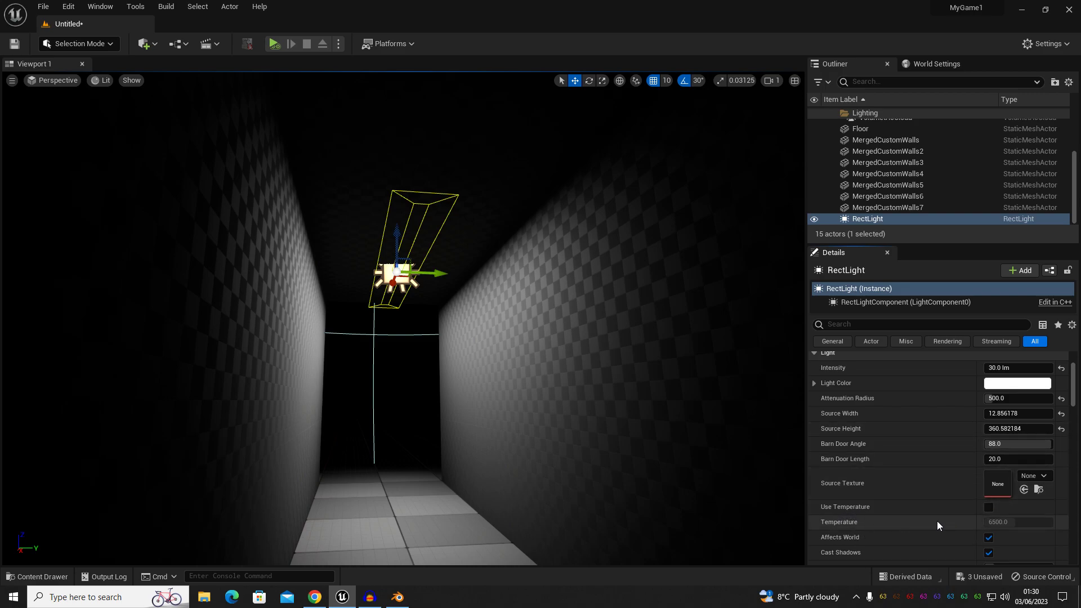
- Enable Use Temperature on the rect light and set the temperature to 4500
left_click(990, 507)
left_click_drag(1014, 523, 1020, 523)
left_click(1021, 523)
type("45")
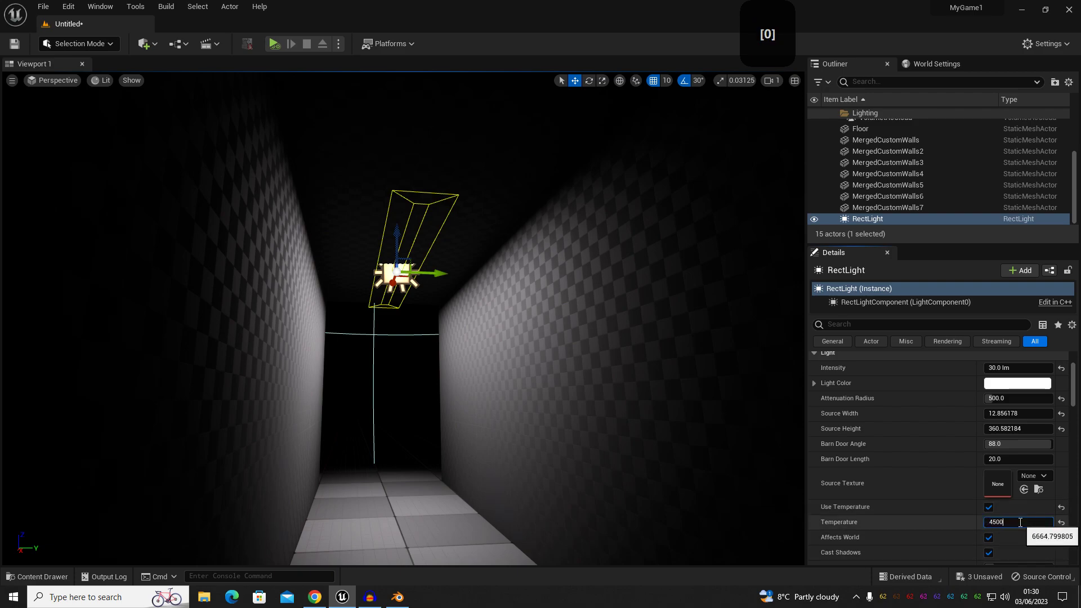
key("Return")
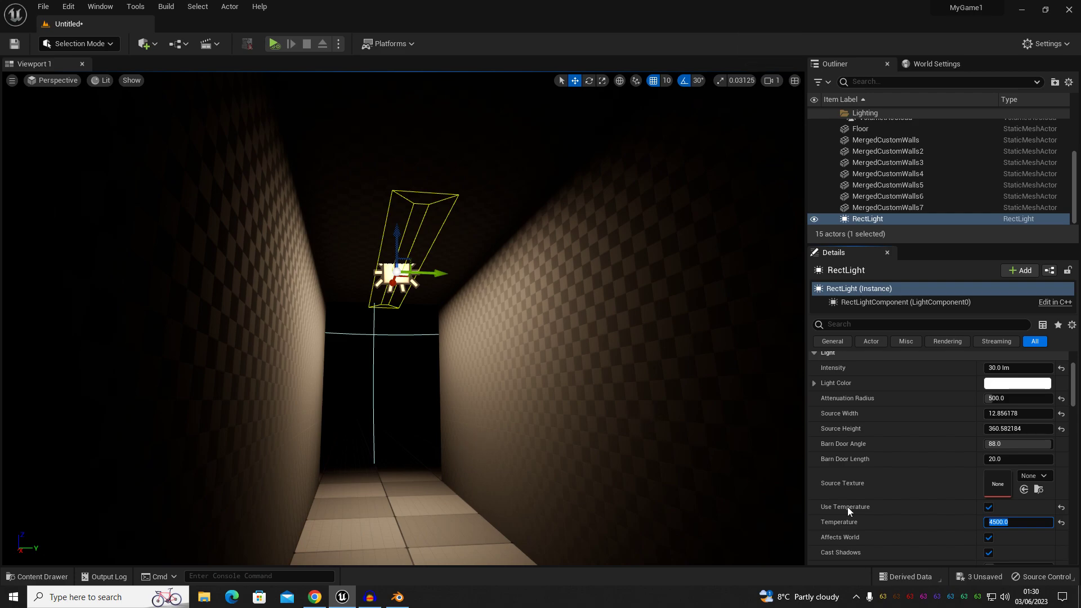
- Try a cool light temperature of 12000 on the rect light
left_click_drag(1019, 522, 1078, 522)
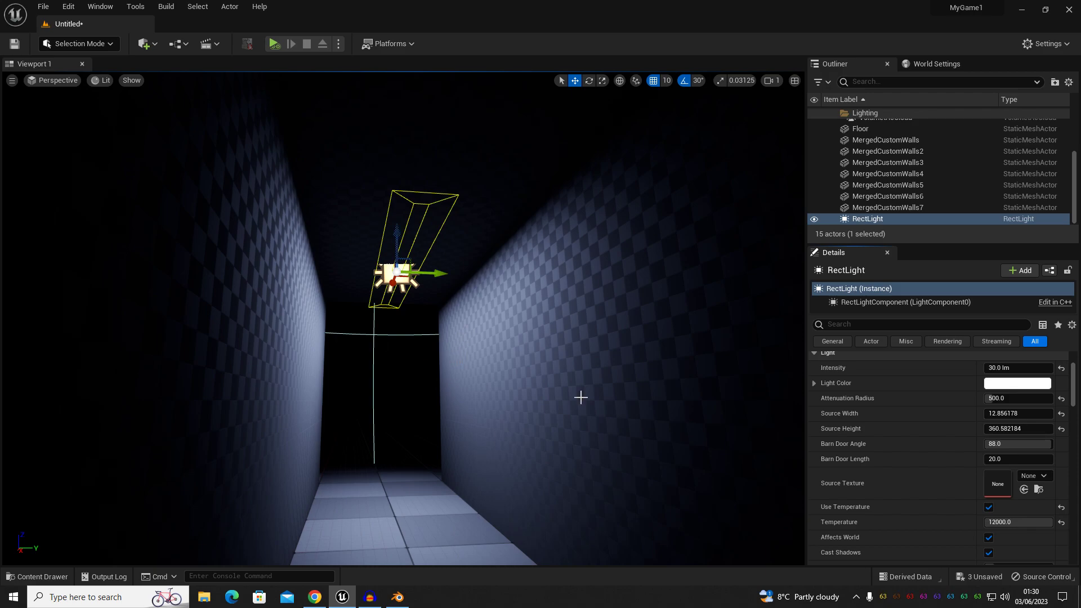
left_click(1019, 523)
left_click(1061, 523)
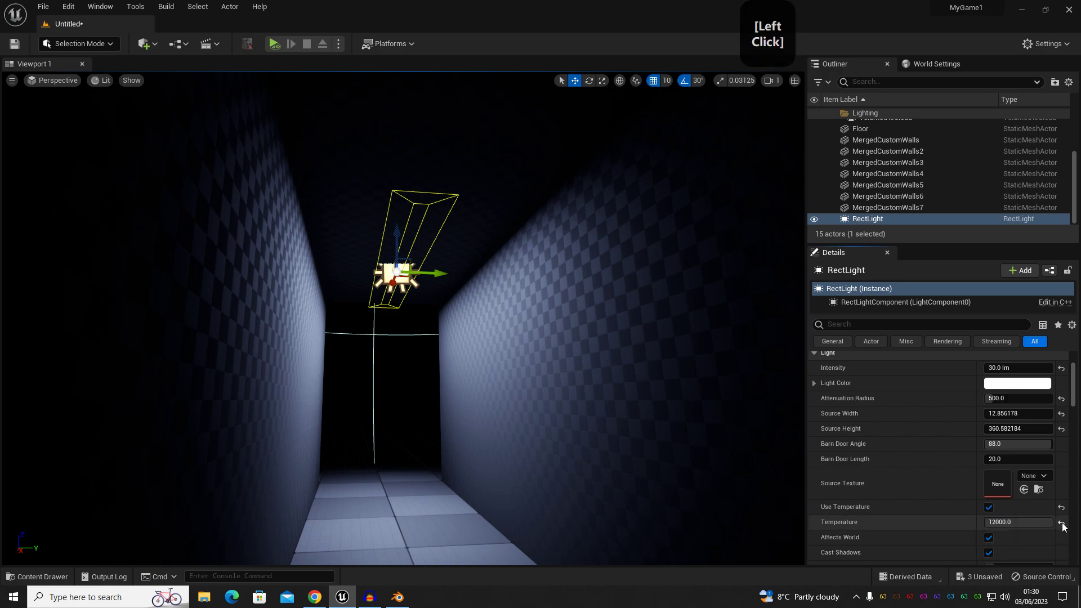
- Try a warm temperature of 1700 on the rect light and restore its default settings with Use Temperature off
left_click(1011, 522)
type("1700")
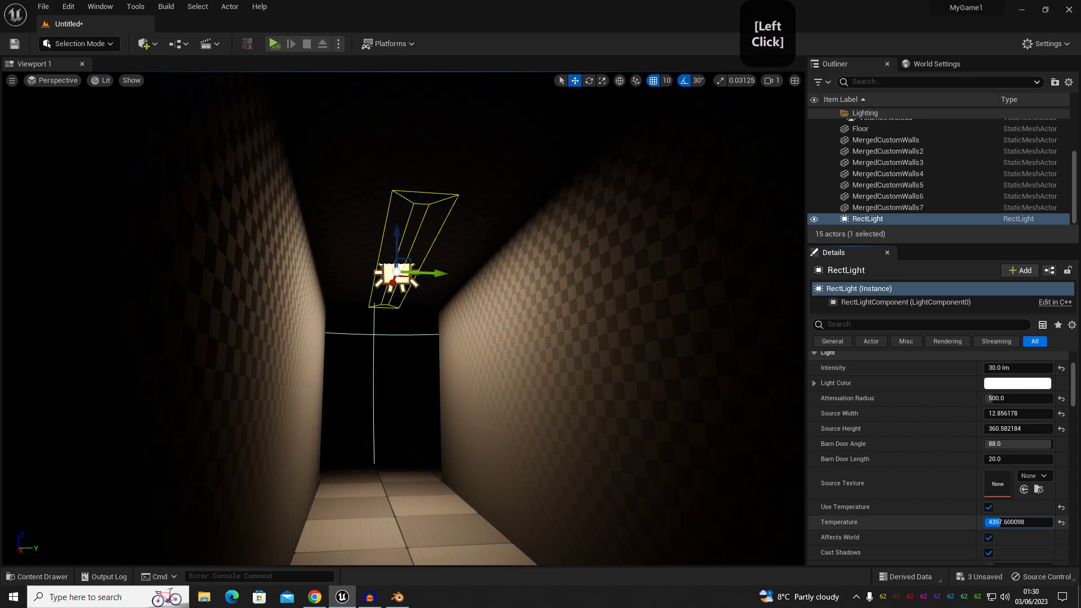
key("Return")
mouse_move(1014, 522)
left_mouse_down()
mouse_move(1036, 523)
mouse_move(983, 523)
mouse_move(1013, 523)
left_mouse_up()
left_click(1061, 522)
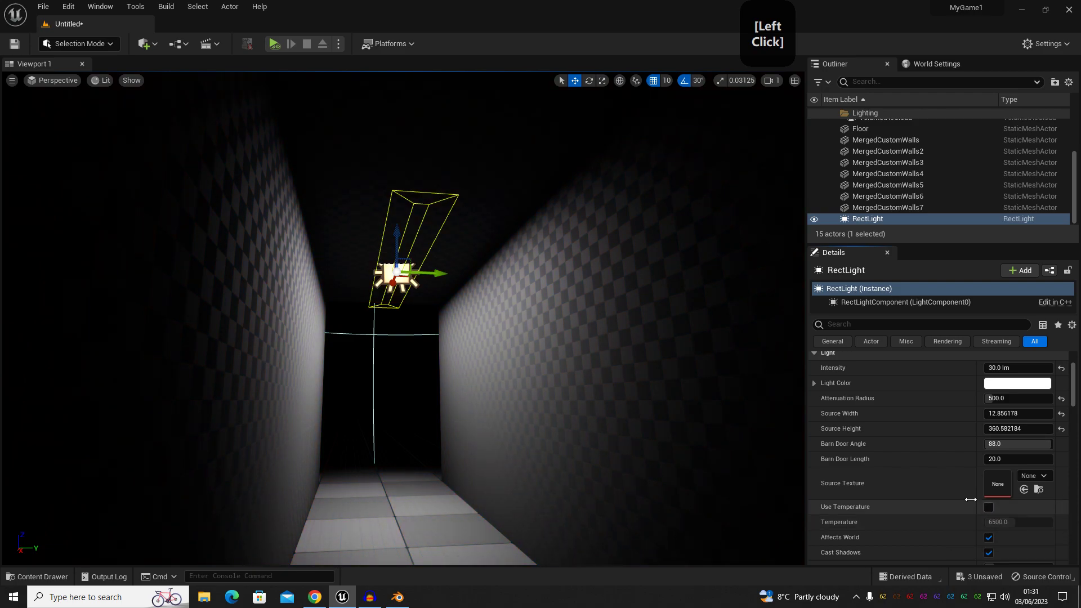
- Switch the rect light's Affects World and Cast Shadows options off and back on
scroll(897, 471, "down", 4)
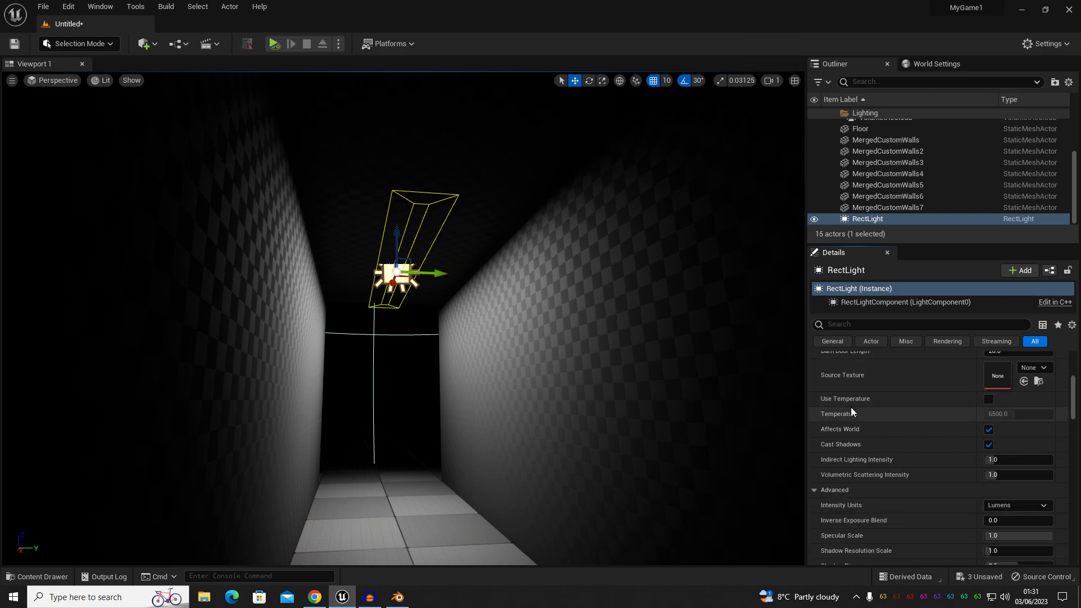
left_click(988, 430)
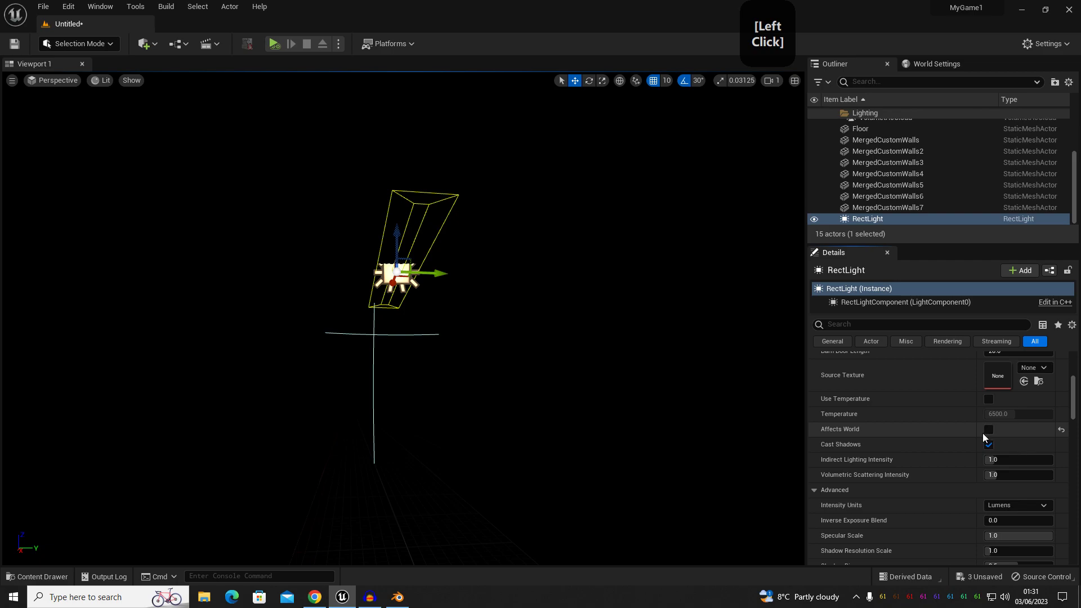
left_click(989, 432)
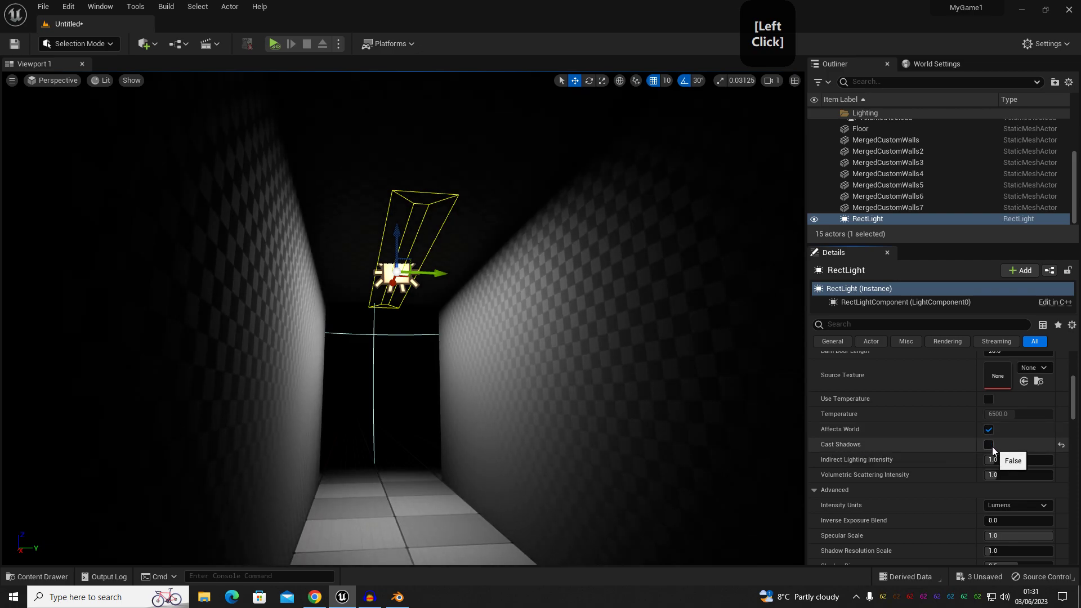
- Place a sphere in the corridor under the rect light and view its shadow with editor icons hidden
mouse_move(459, 388)
right_mouse_down()
mouse_move(459, 422)
mouse_move(462, 385)
right_mouse_up()
key("g")
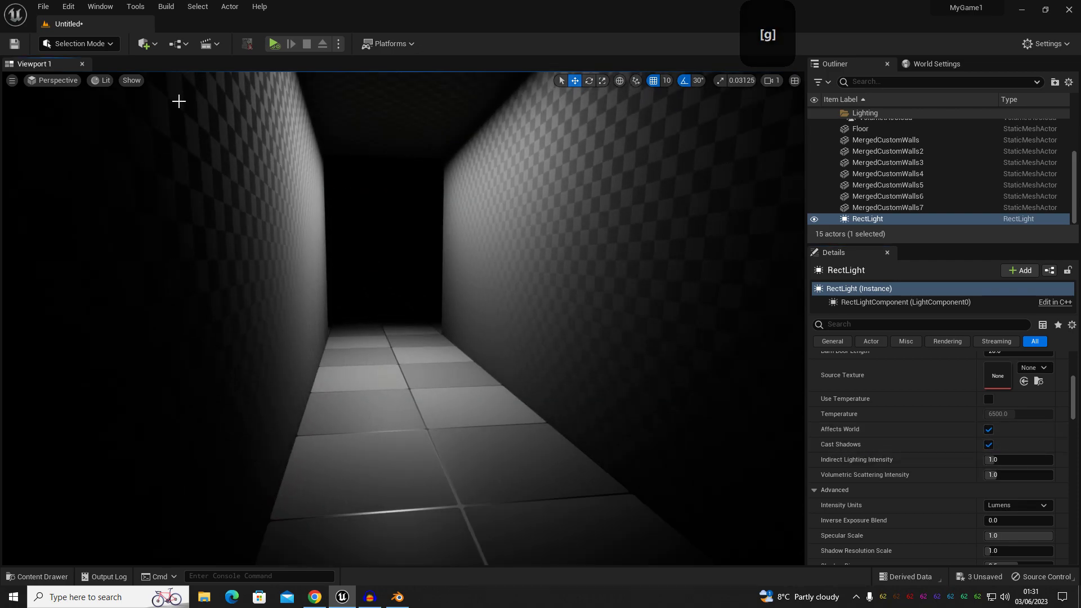
left_click(144, 43)
mouse_move(206, 161)
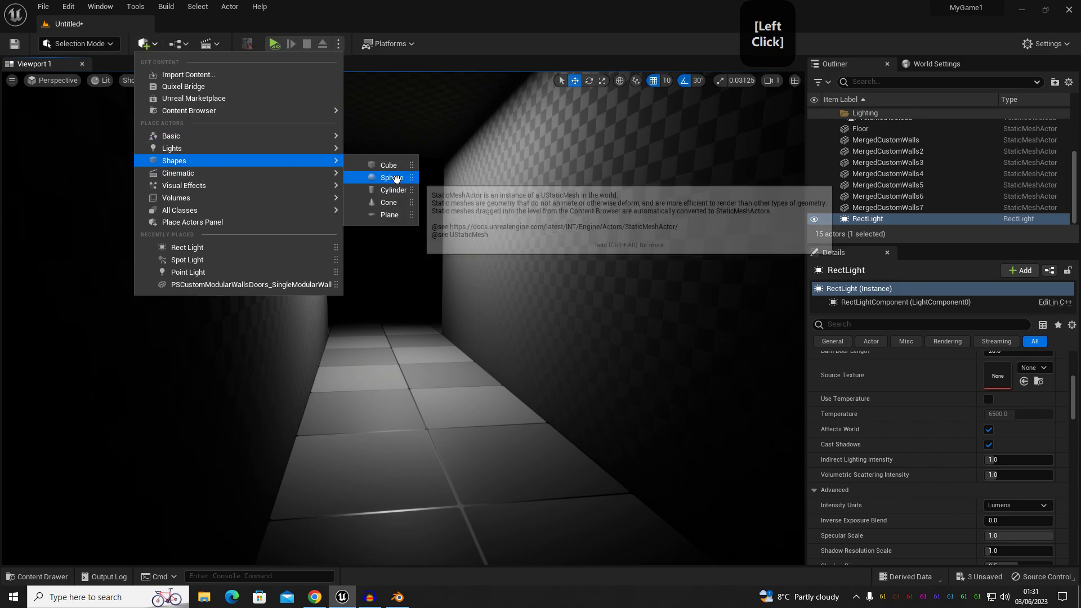
left_click_drag(396, 178, 418, 276)
right_click_drag(468, 430, 403, 248)
key("g")
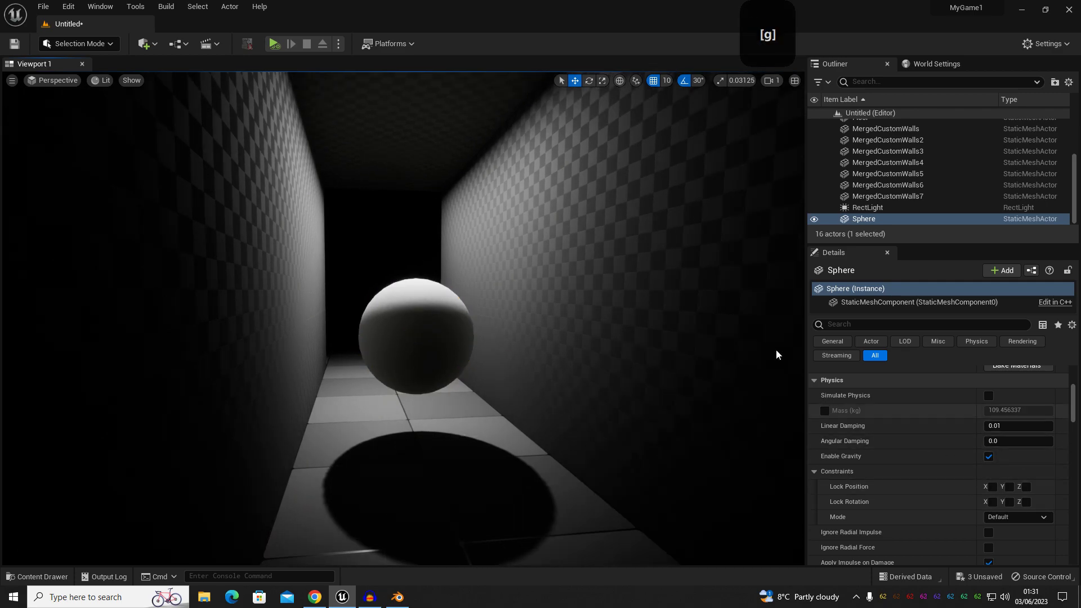
- Select the rect light with editor icons shown and switch its Cast Shadows option off and back on
left_click(388, 155)
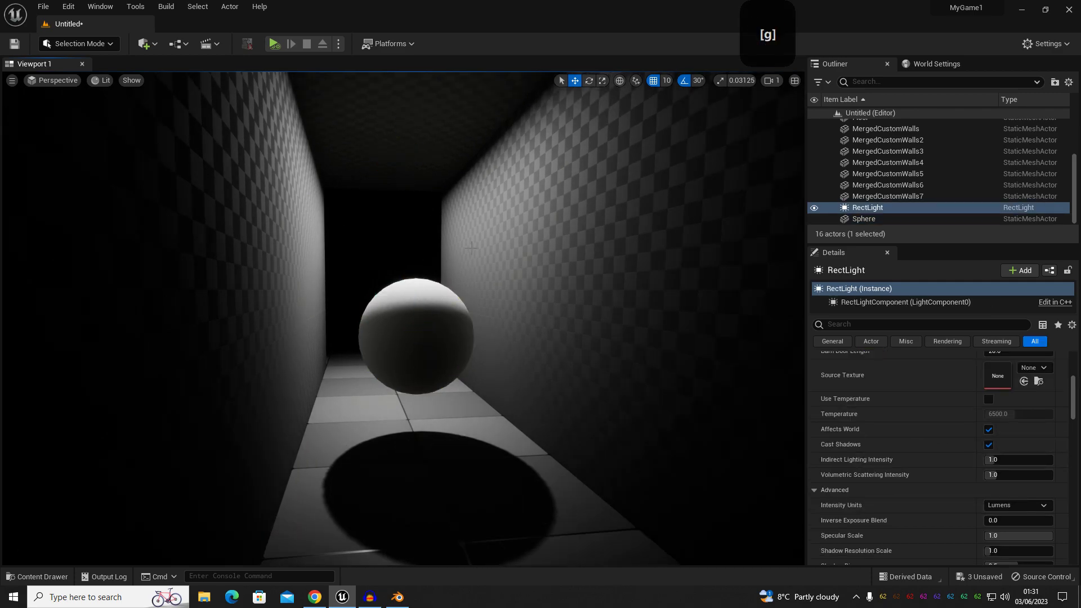
key("g")
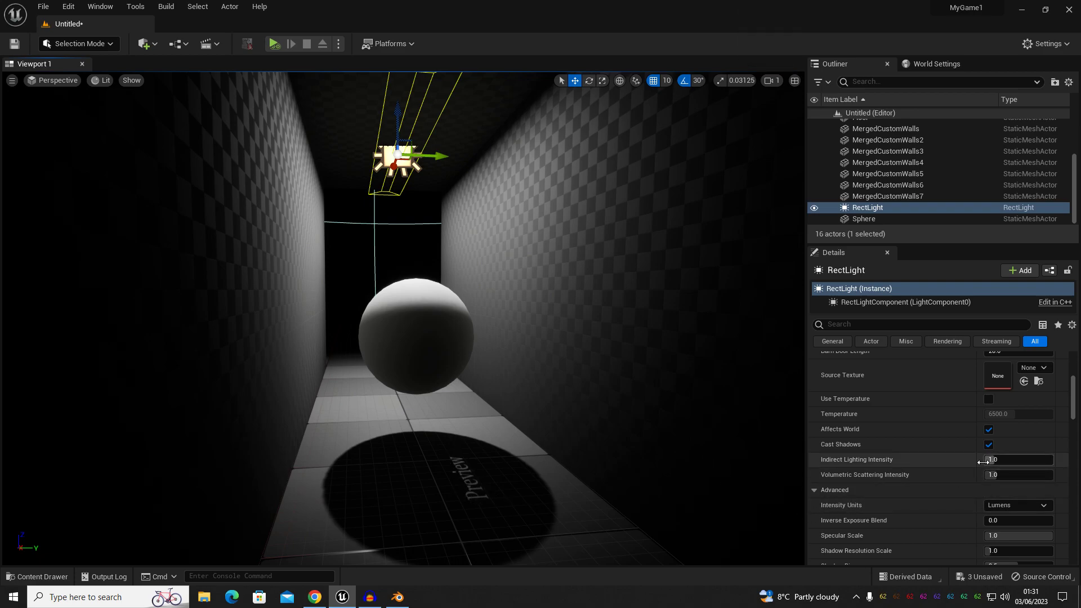
left_click(990, 446)
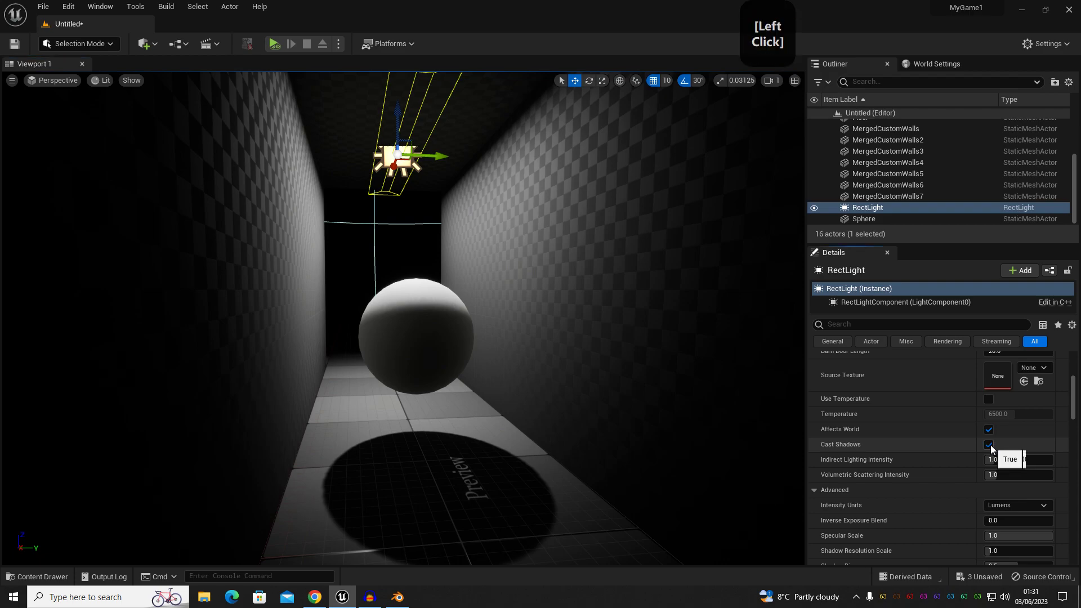
left_click(990, 445)
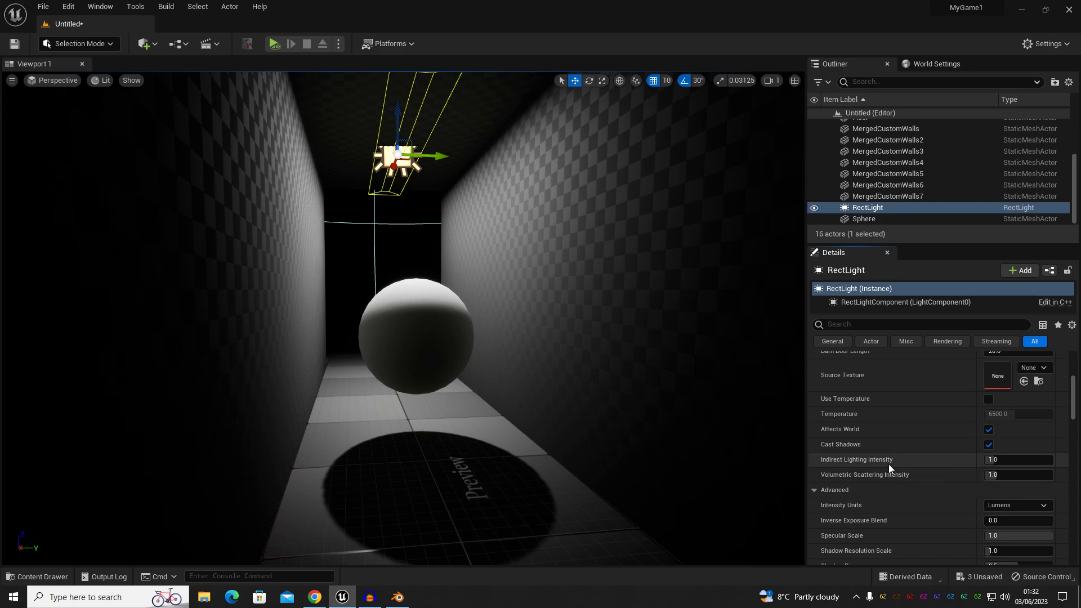
- Try an Indirect Lighting Intensity of 6.0 on the rect light and reset it to the default
mouse_move(891, 461)
left_click_drag(986, 460, 1053, 460)
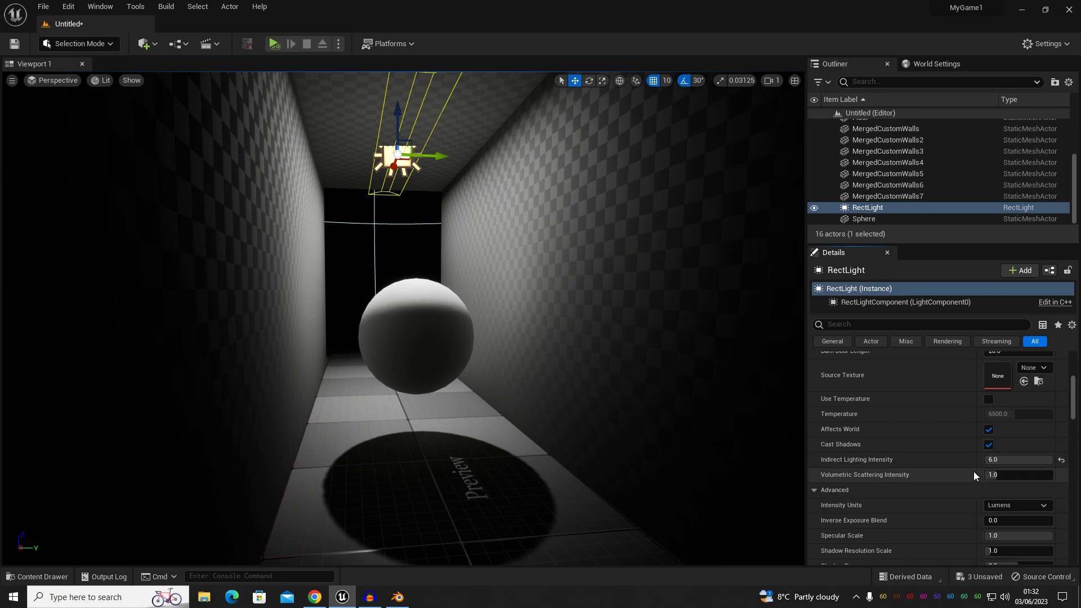
left_click(1061, 461)
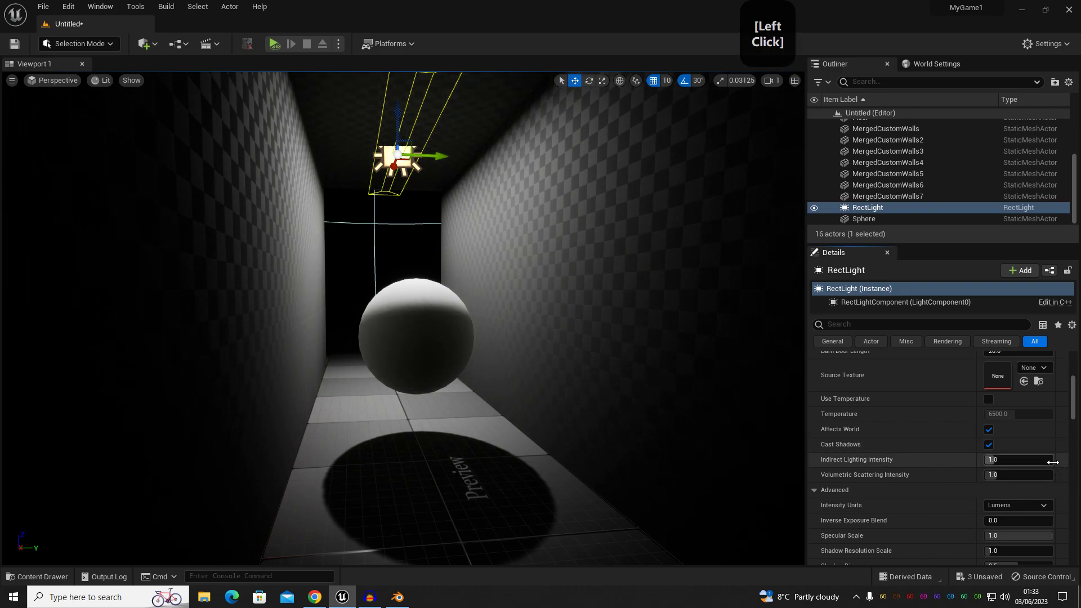
- Delete the rect light and place a spot light above the sphere near the corridor ceiling
scroll(881, 437, "down", 3)
scroll(870, 404, "up", 8)
scroll(863, 403, "up", 1)
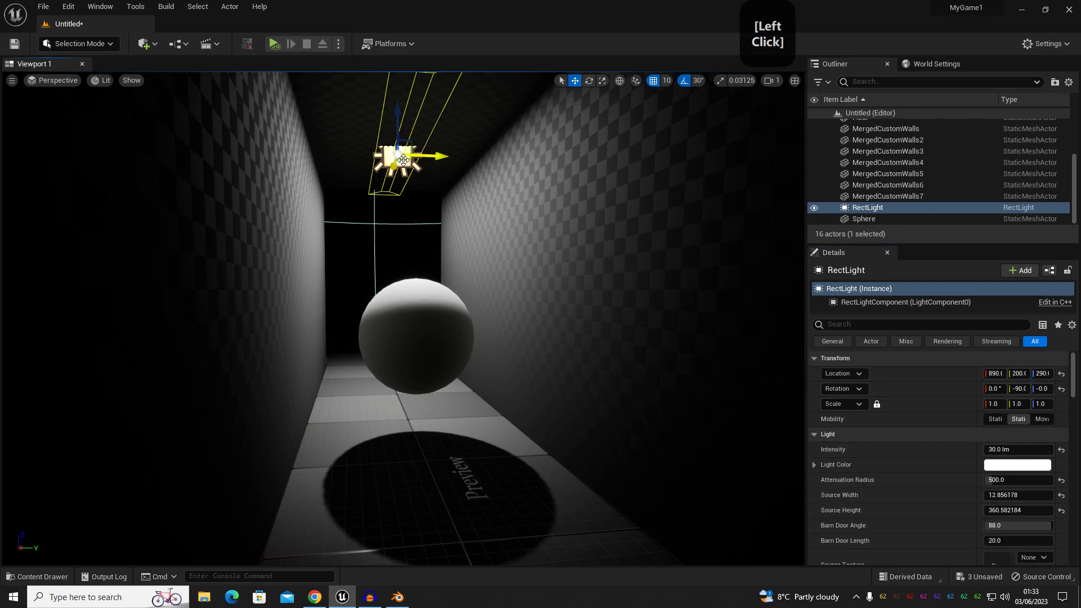
key("Delete")
left_click(156, 48)
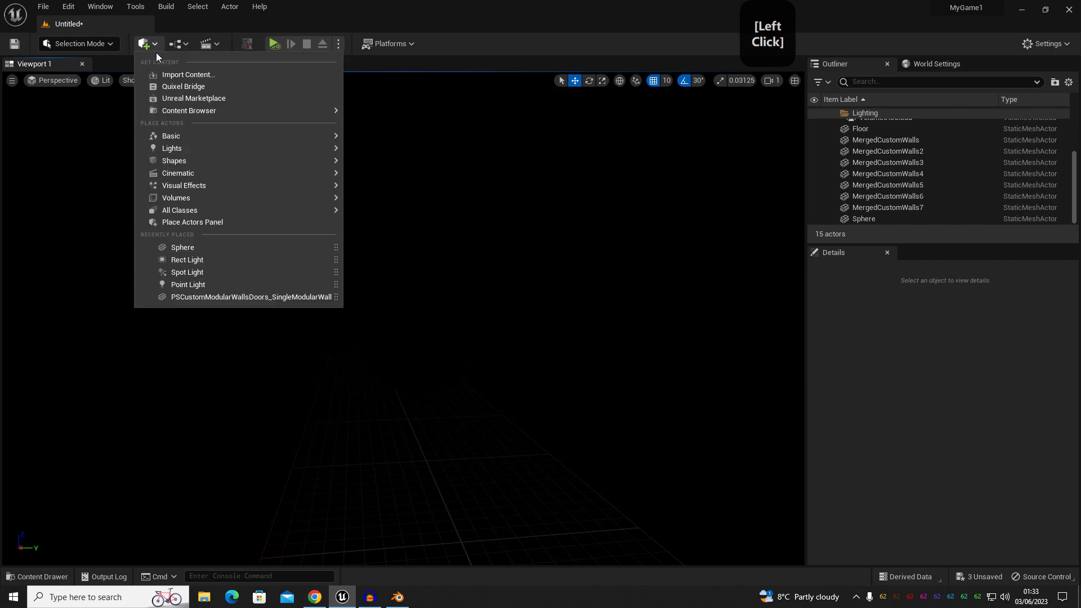
mouse_move(185, 150)
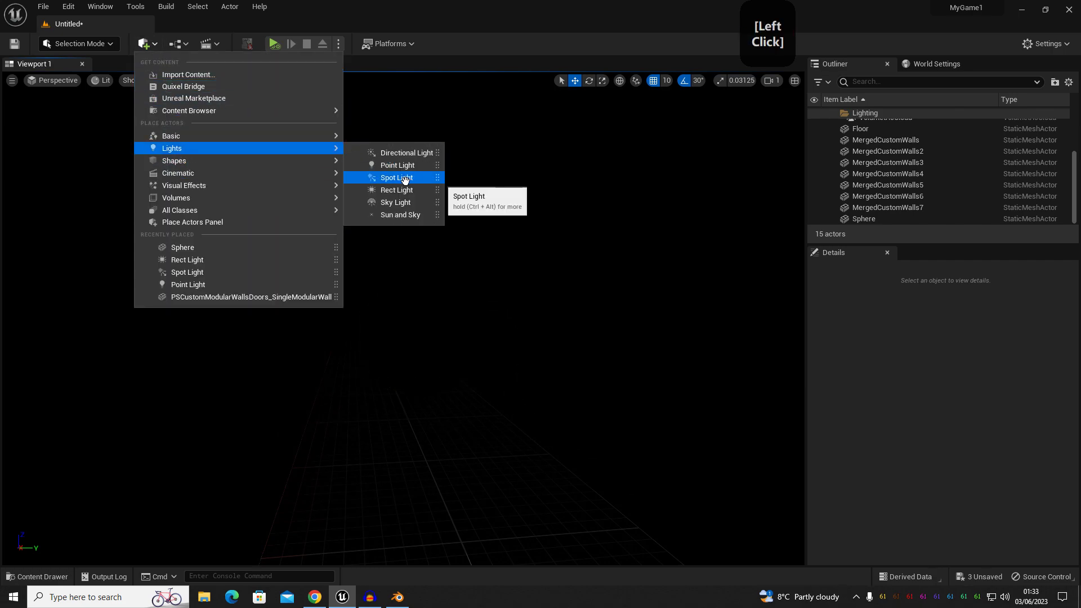
left_click_drag(406, 179, 399, 124)
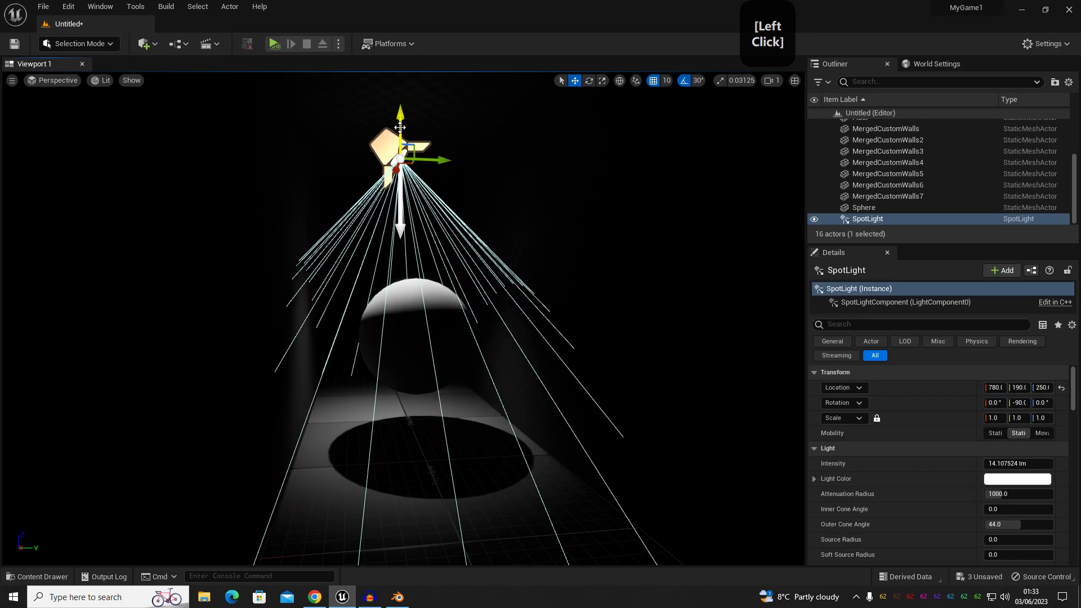
- Rotate the spot light above the sphere to a tilt of -60° on the Y rotation axis
key("e")
left_click(401, 127)
left_click_drag(404, 209, 430, 286)
right_click_drag(434, 303, 484, 304)
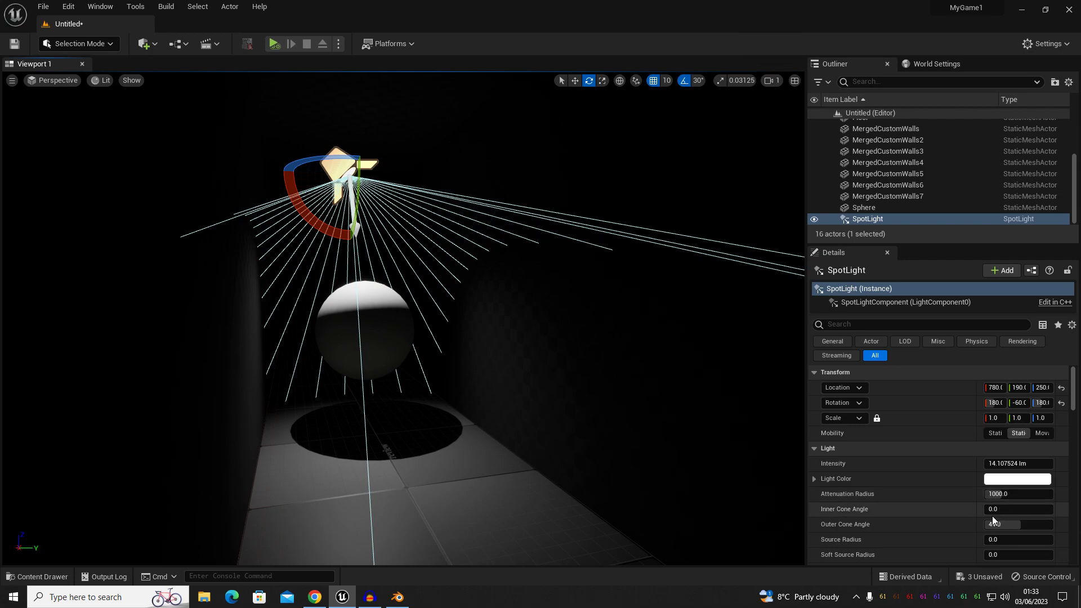
- Set the spot light's intensity to 30 lm and its attenuation radius to 500
left_click(1012, 465)
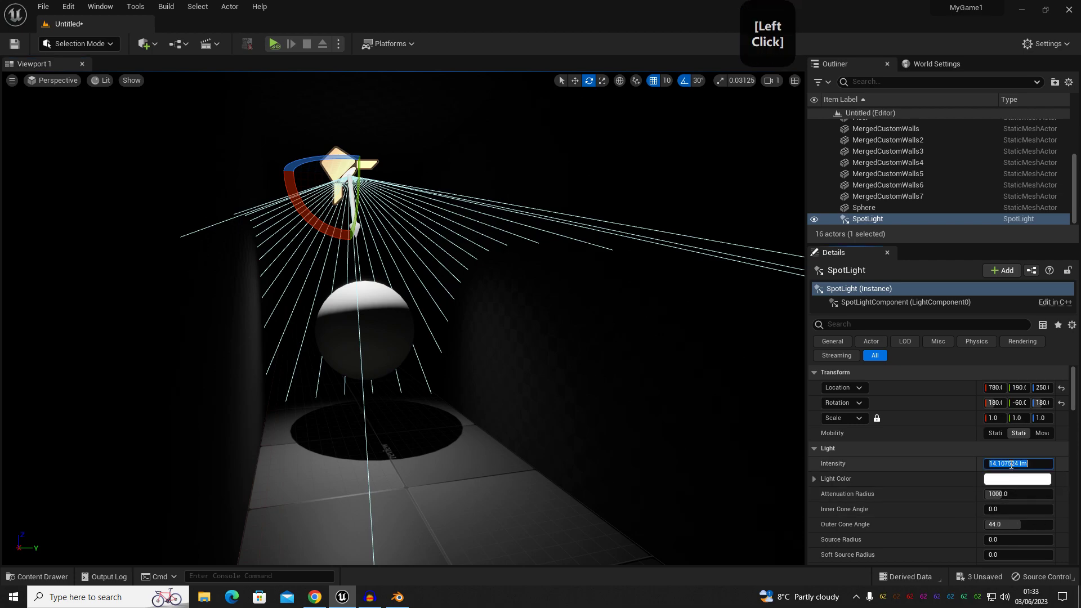
type("30")
key("Return")
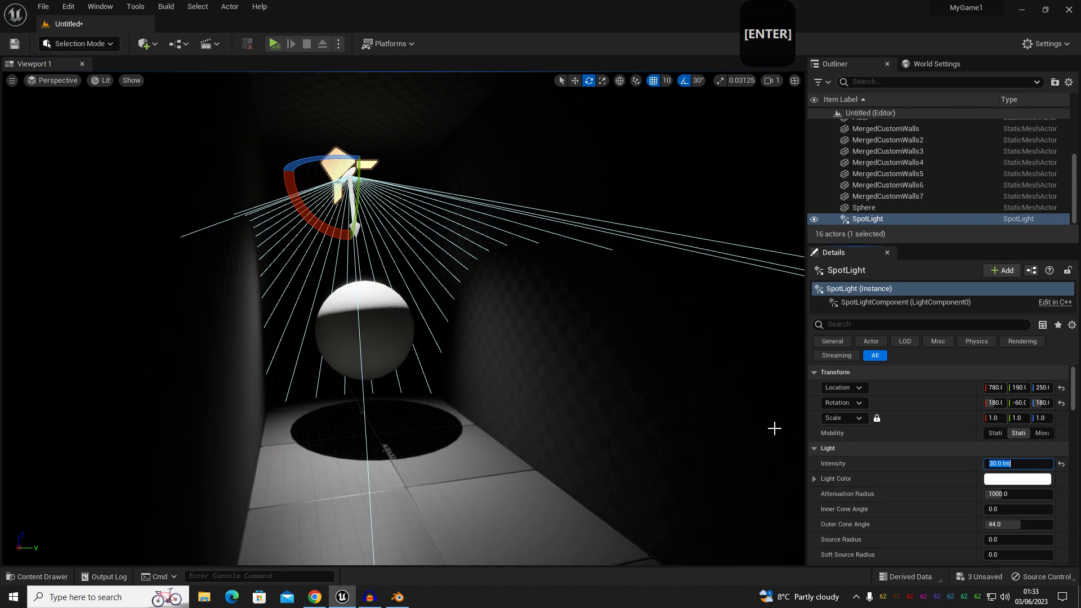
left_click(1005, 496)
type("500")
key("Return")
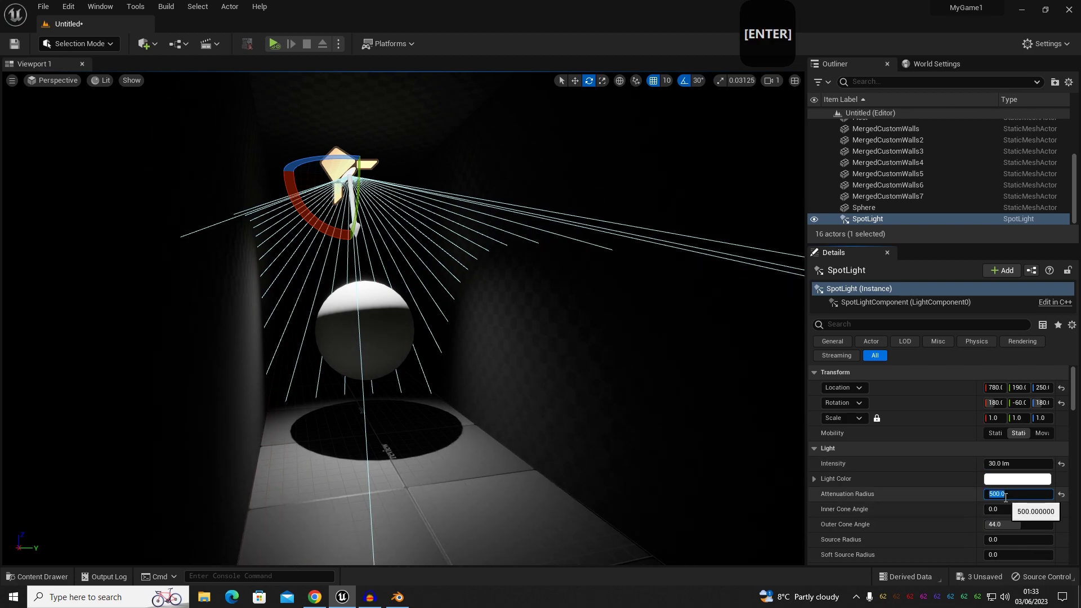
- Set the spot light's inner cone angle to about 34.5 and outer cone angle to about 50.9
mouse_move(1031, 511)
left_mouse_down()
mouse_move(1078, 512)
mouse_move(1050, 511)
left_mouse_up()
right_click_drag(616, 422, 575, 423)
key("g")
key("g")
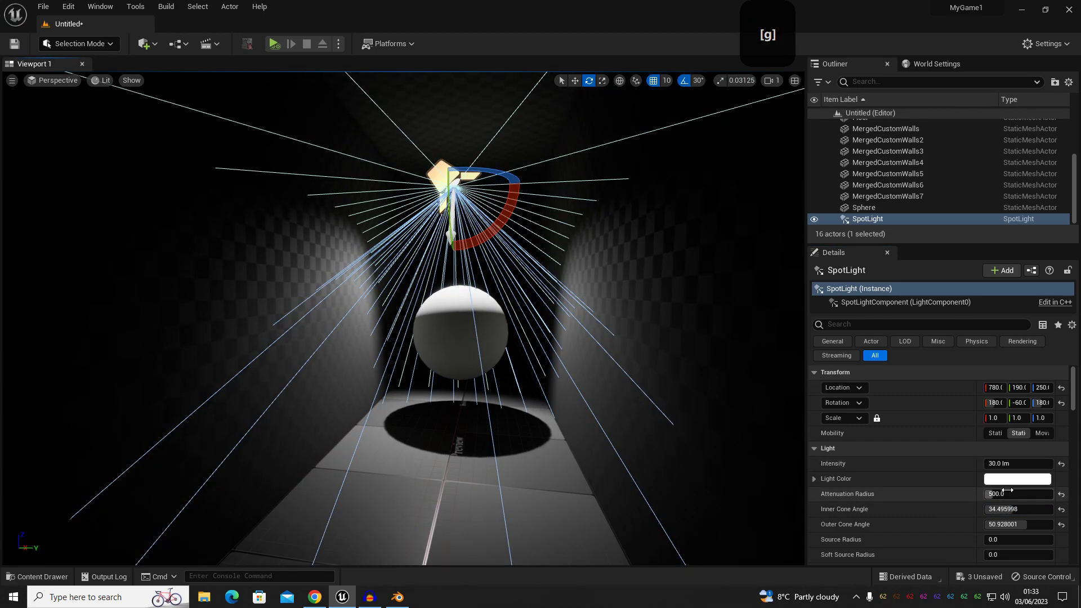
- Reduce the spot light's outer cone angle to about 37.7 and check the beam edge with editor icons hidden
left_click_drag(1019, 524, 992, 525)
right_click_drag(524, 383, 543, 383)
key("g")
key("a")
key("g")
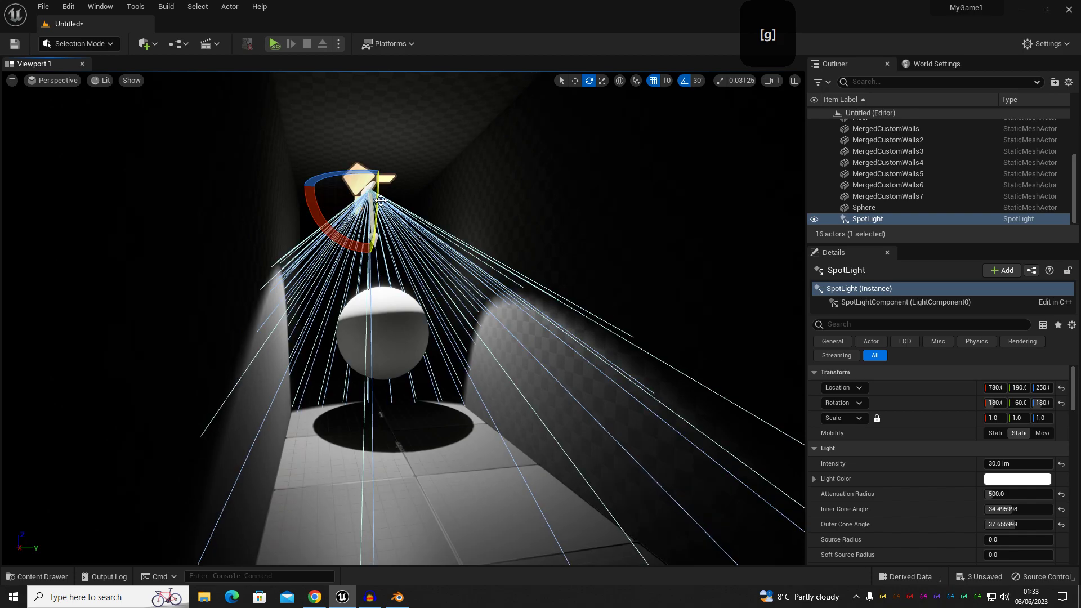
- Tilt the spot light to a Y rotation of -30° and move the sphere to X 610, Y 200, Z 150
left_click_drag(376, 215, 376, 237)
key("w")
left_click(383, 349)
left_click_drag(368, 324, 372, 361)
left_click_drag(414, 316, 414, 236)
- View the sphere and the spot light's beam along the corridor with editor icons hidden
key("d")
mouse_move(407, 297)
right_mouse_down()
mouse_move(388, 303)
mouse_move(397, 297)
right_mouse_up()
middle_click_drag(406, 297, 406, 343)
key("g")
key("s")
right_click_drag(410, 273, 472, 265)
key("w")
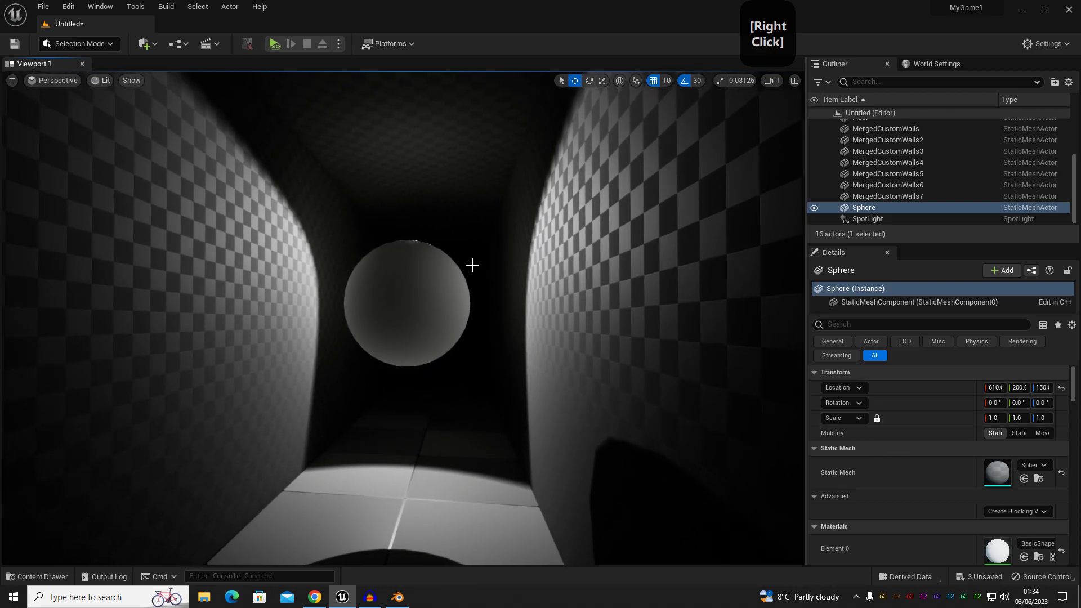
- Select the spot light with editor icons shown and examine its volumetric scattering, lighting channel and shadow settings
key("g")
left_click(412, 221)
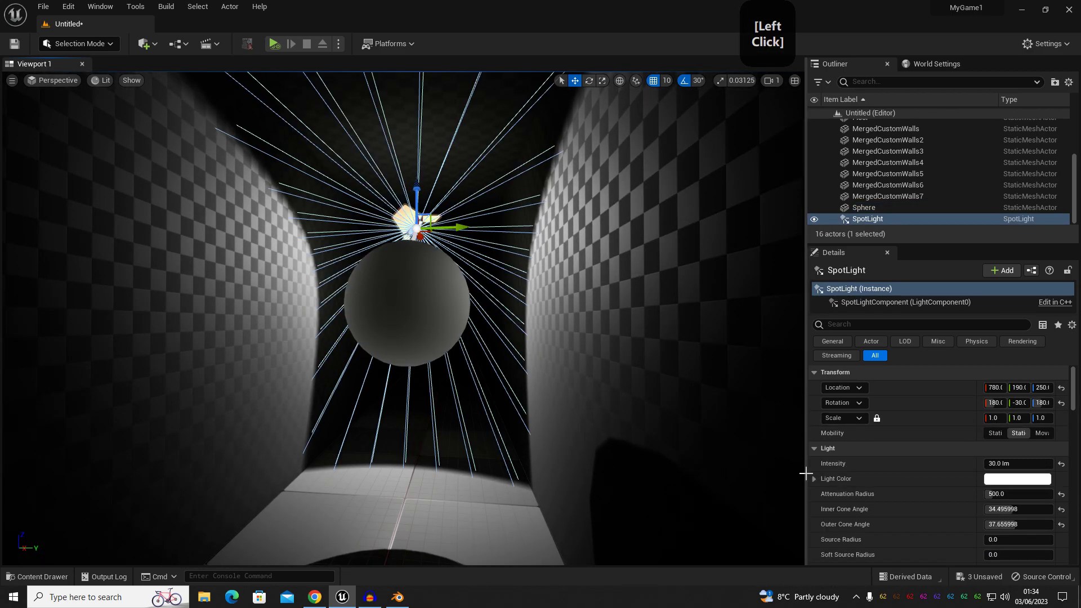
scroll(917, 495, "down", 3)
scroll(870, 458, "down", 3)
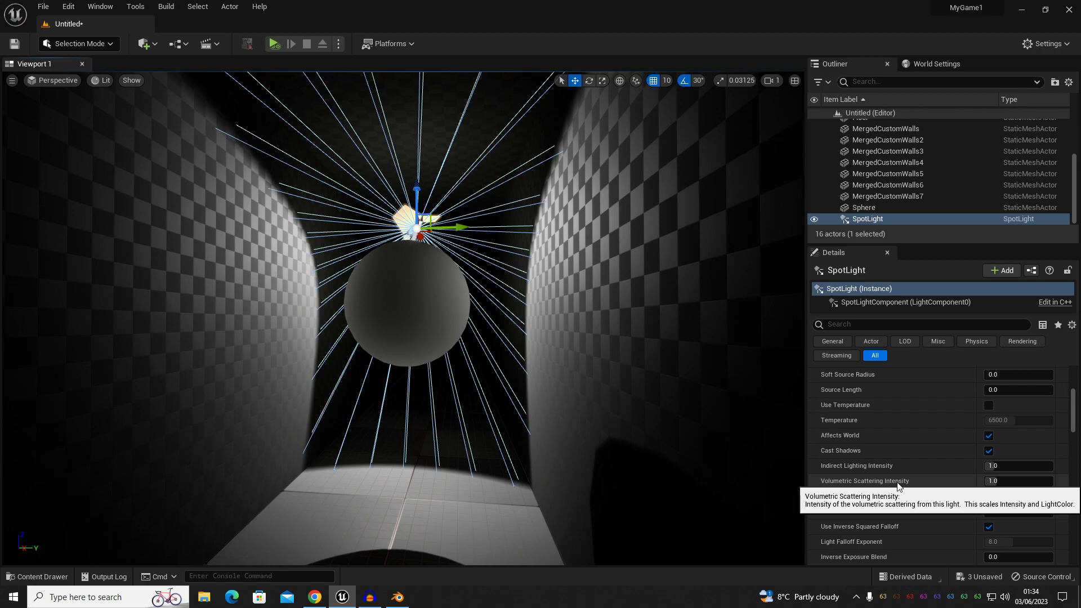
scroll(890, 481, "down", 3)
scroll(857, 461, "down", 4)
scroll(856, 460, "down", 4)
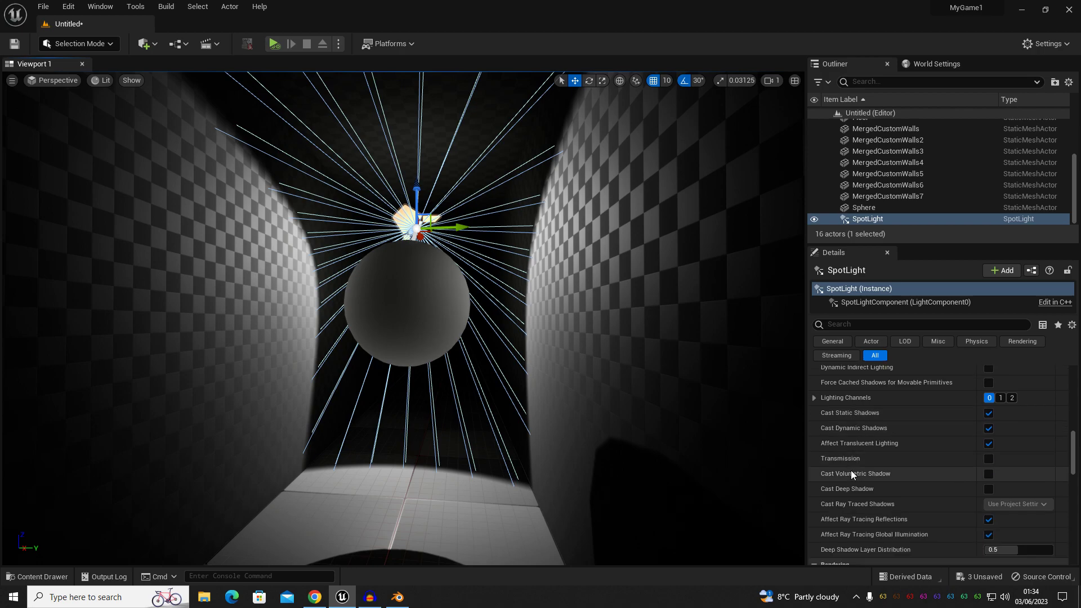
scroll(846, 407, "down", 1)
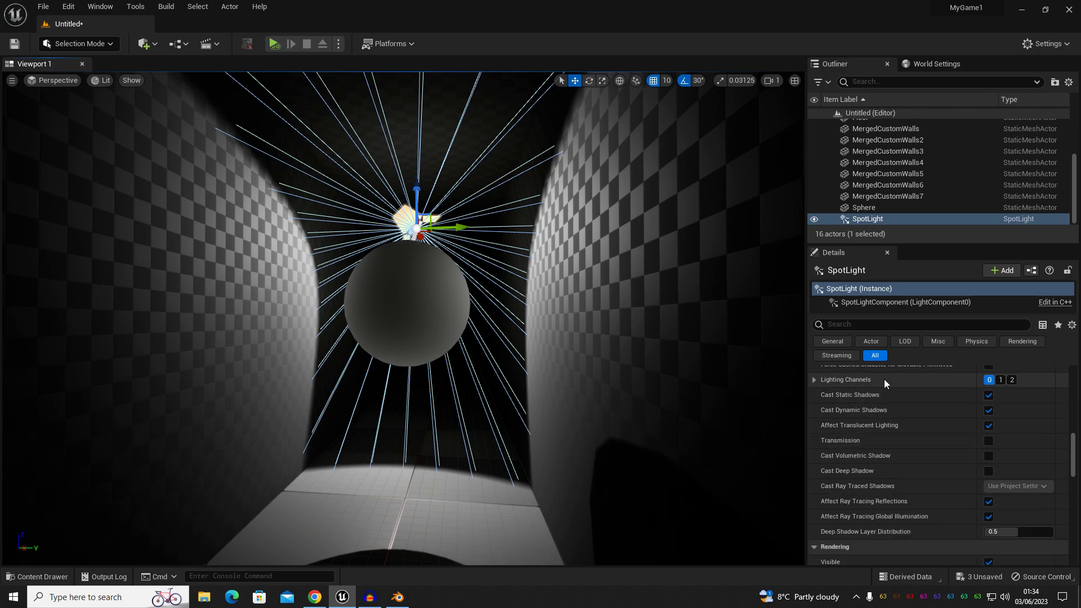
scroll(864, 480, "up", 1)
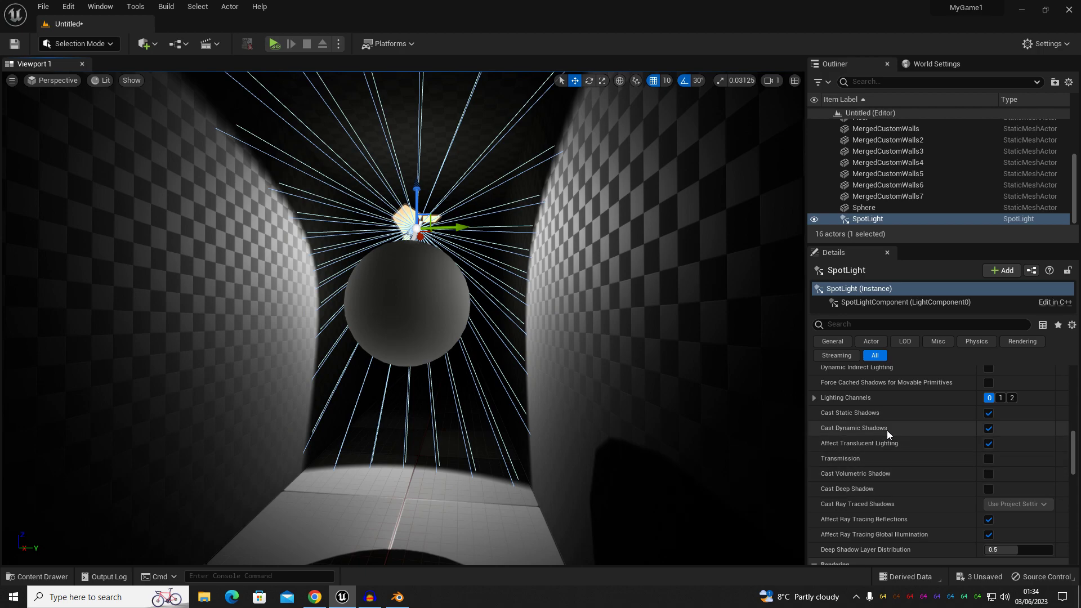
- Set the spot light's mobility to Movable and recheck its advanced shadow and ray tracing options
scroll(873, 477, "up", 12)
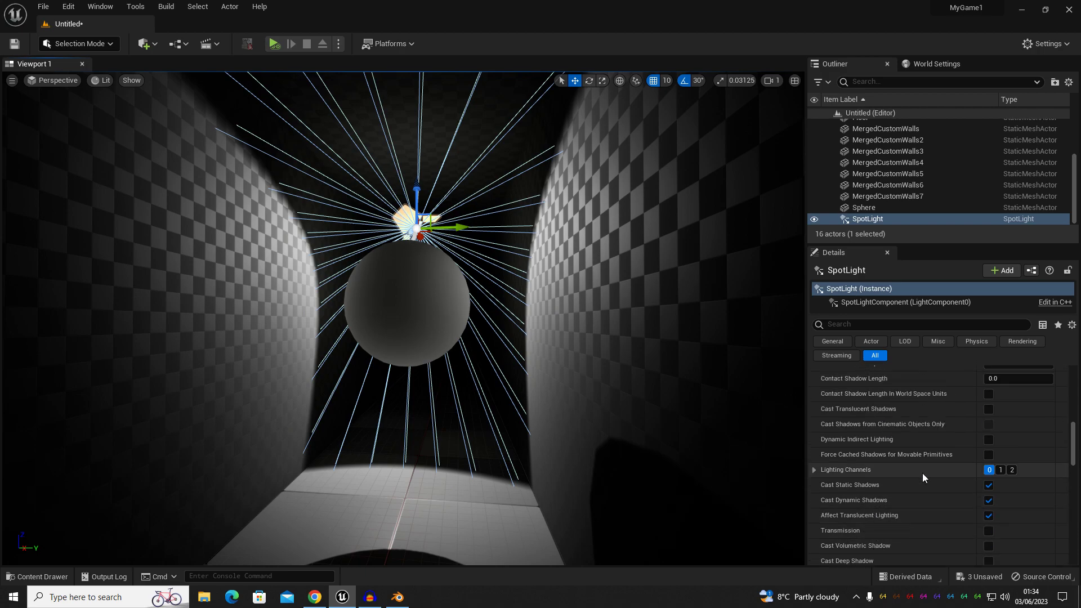
scroll(924, 482, "up", 5)
left_click(1008, 447)
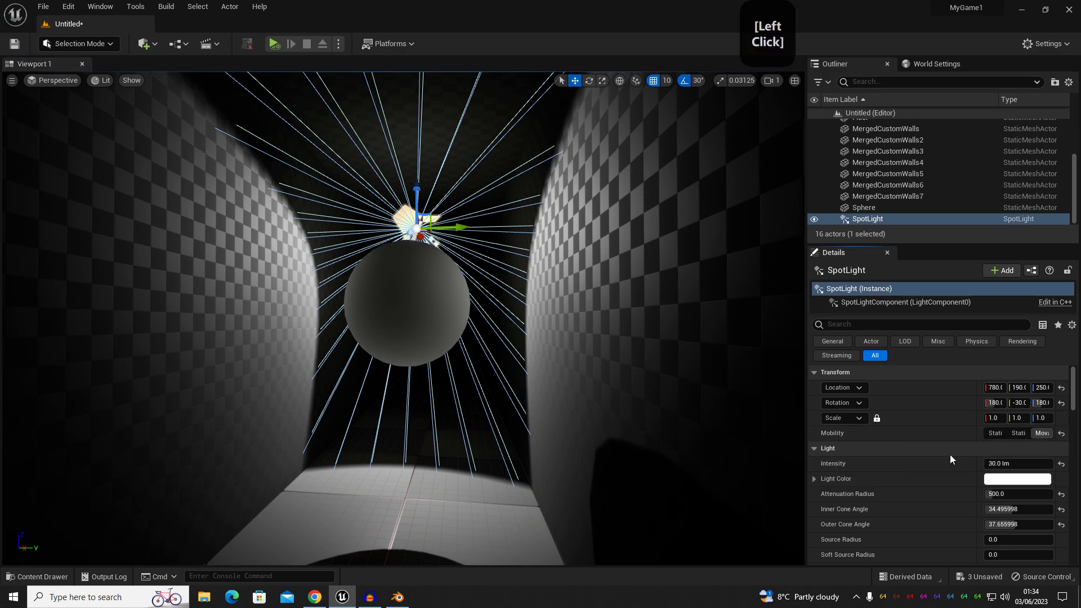
scroll(887, 473, "down", 6)
scroll(889, 469, "down", 12)
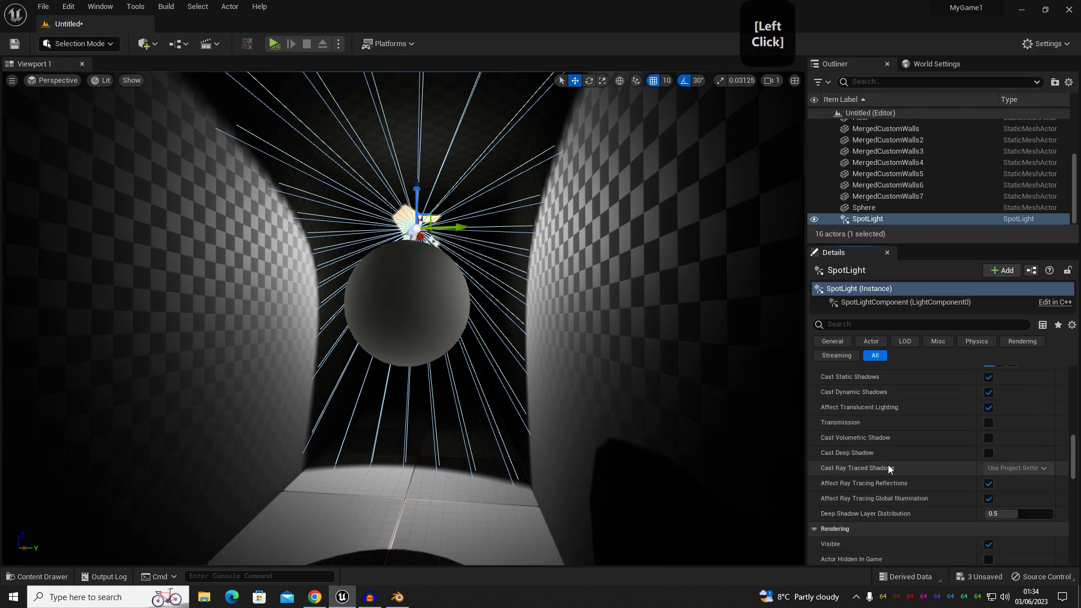
scroll(885, 468, "up", 15)
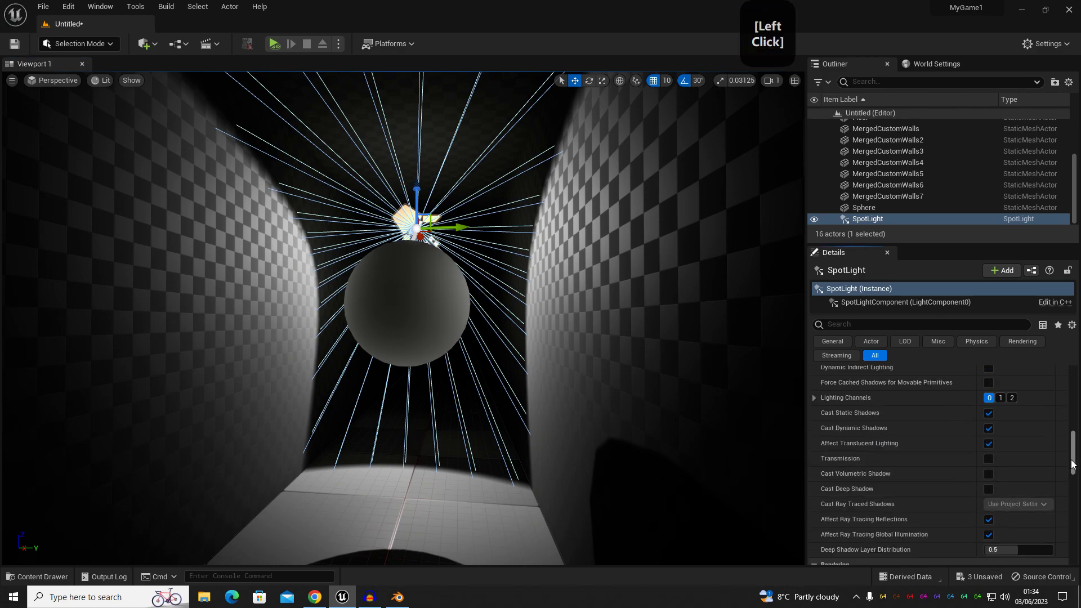
- Select the exponential height fog in the Lighting folder and review its density and falloff settings
scroll(908, 188, "up", 3)
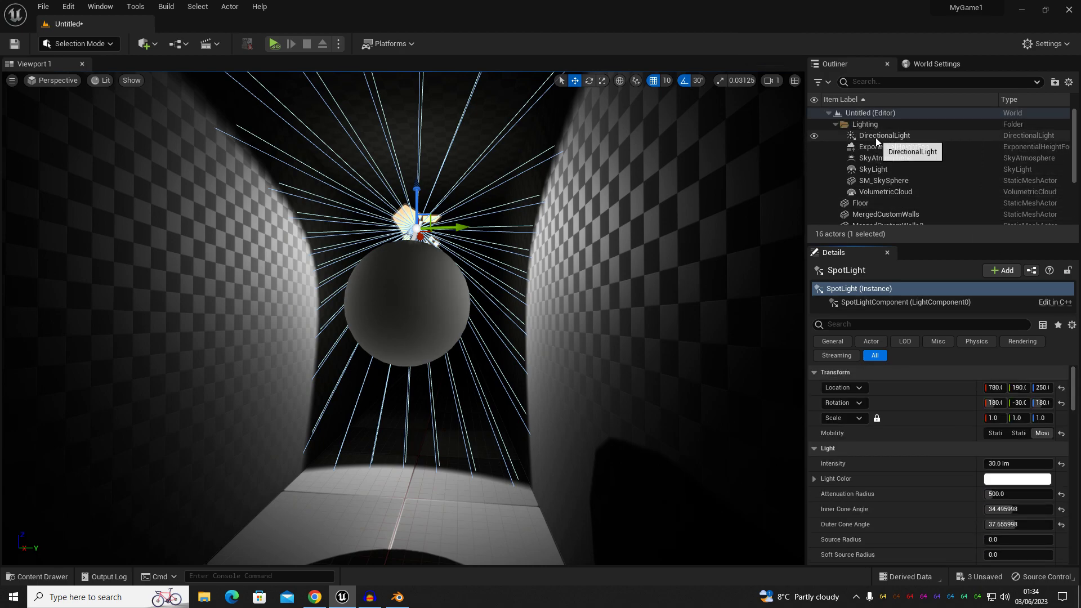
left_click(888, 149)
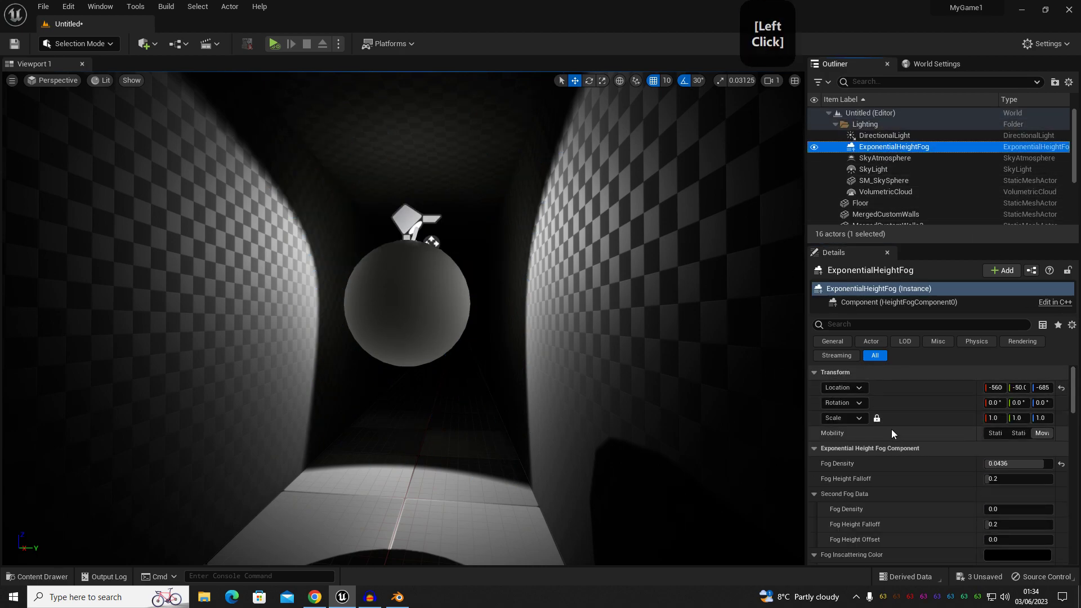
scroll(892, 451, "down", 4)
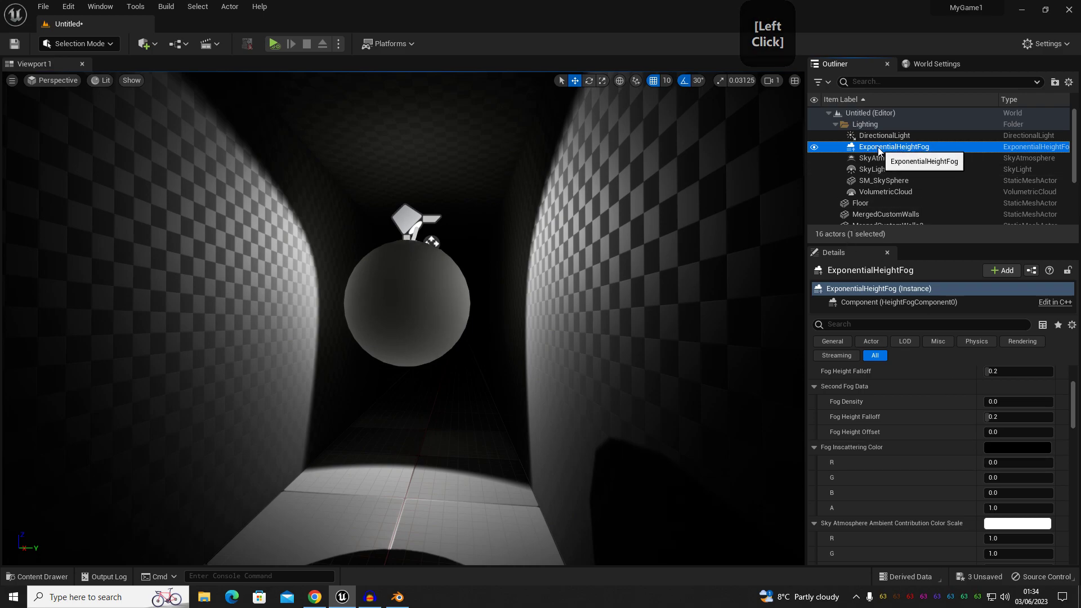
- Search all placeable actor classes for "expo" and leave the list without adding an actor
left_click(142, 43)
mouse_move(192, 198)
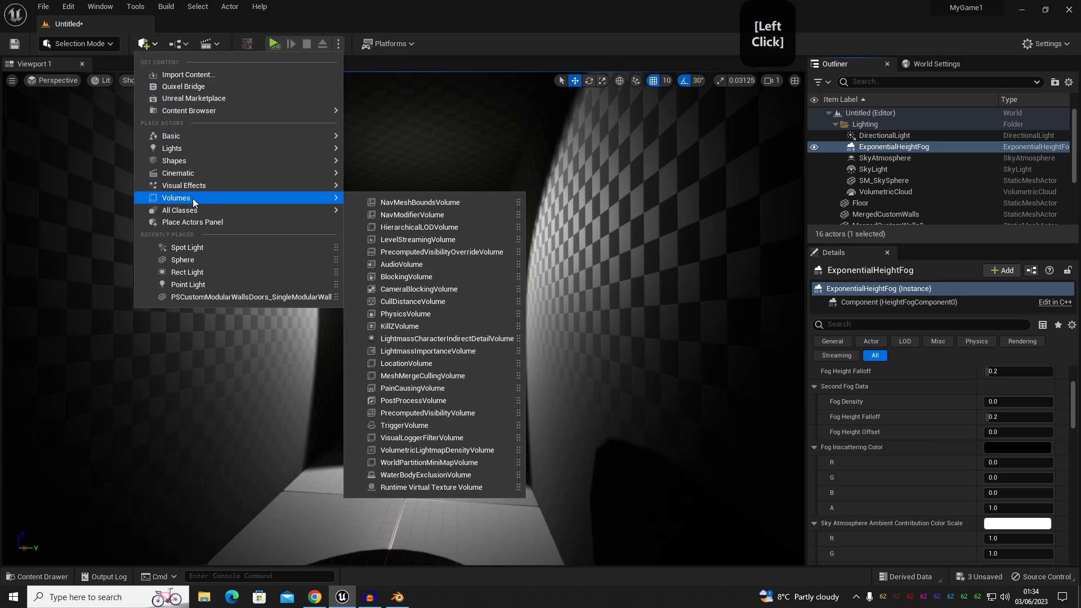
mouse_move(187, 148)
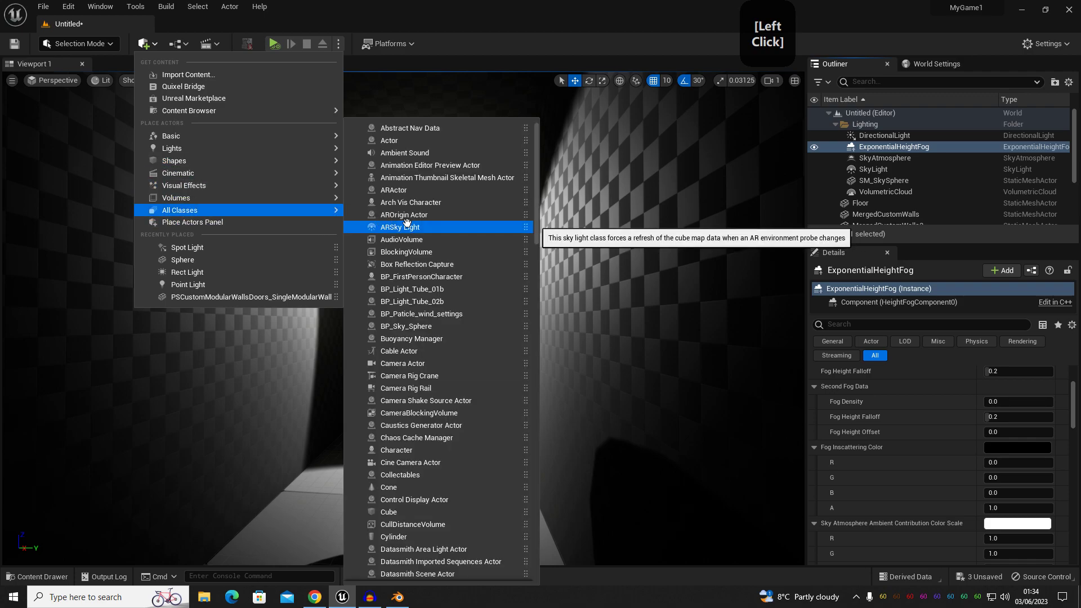
type("expo")
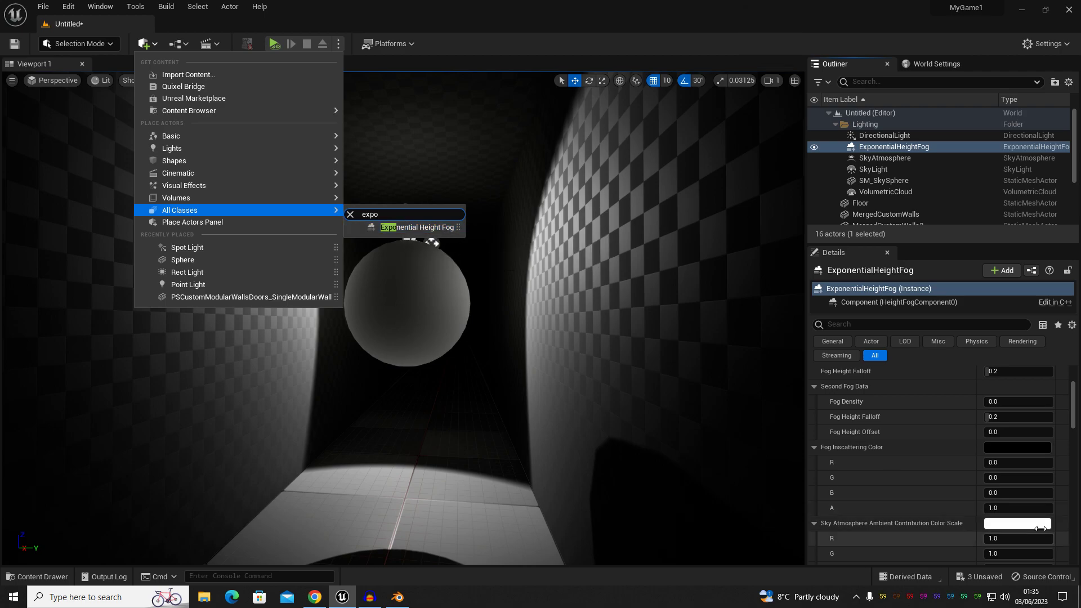
left_click(923, 354)
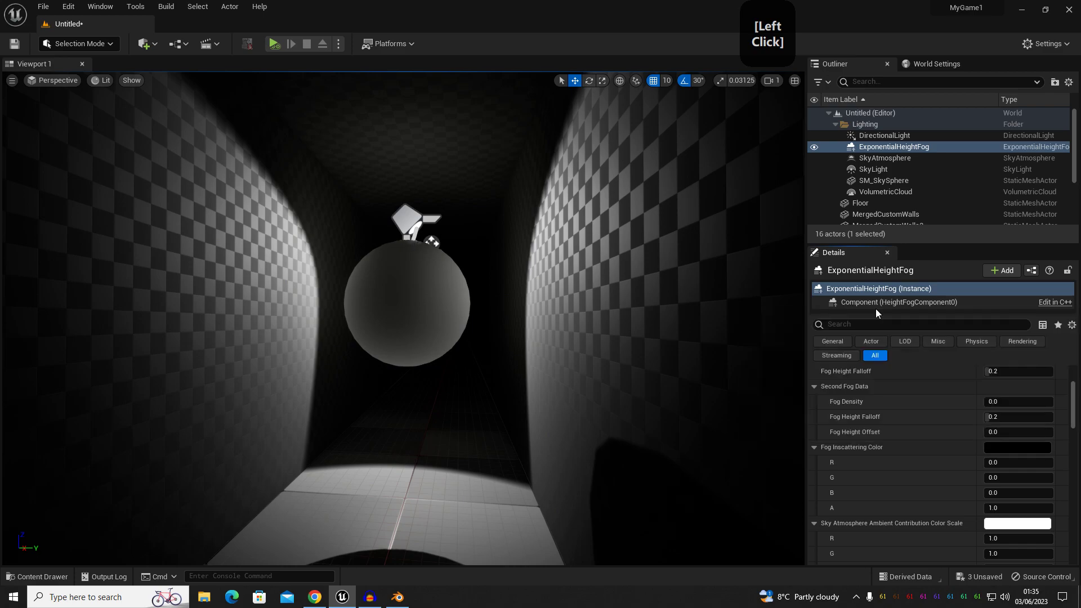
- Enable Volumetric Fog on the exponential height fog, toggling it off and on to compare the corridor
left_click(885, 149)
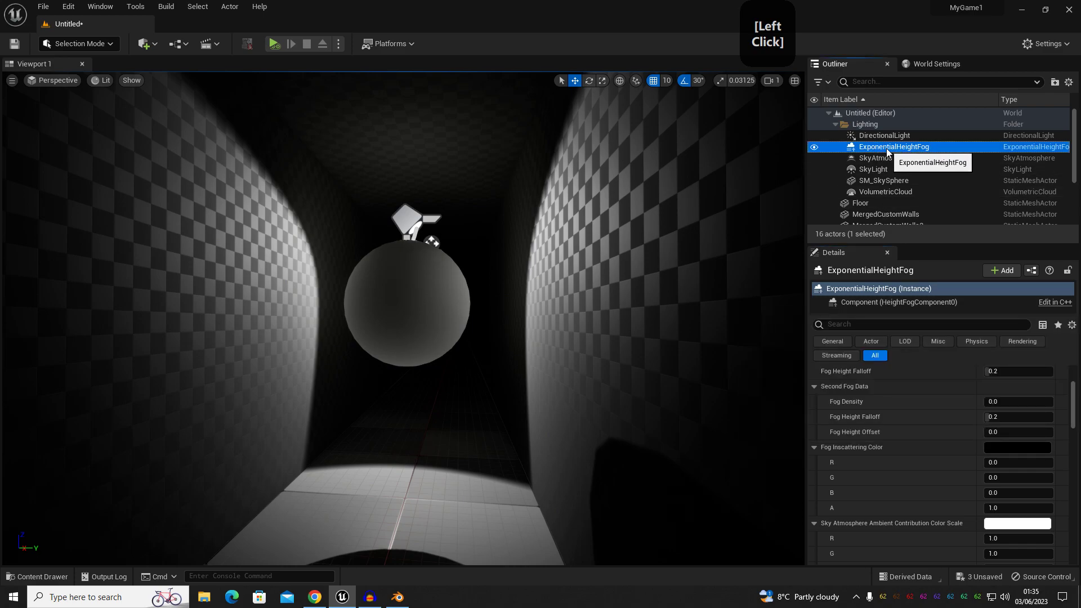
scroll(888, 404, "down", 5)
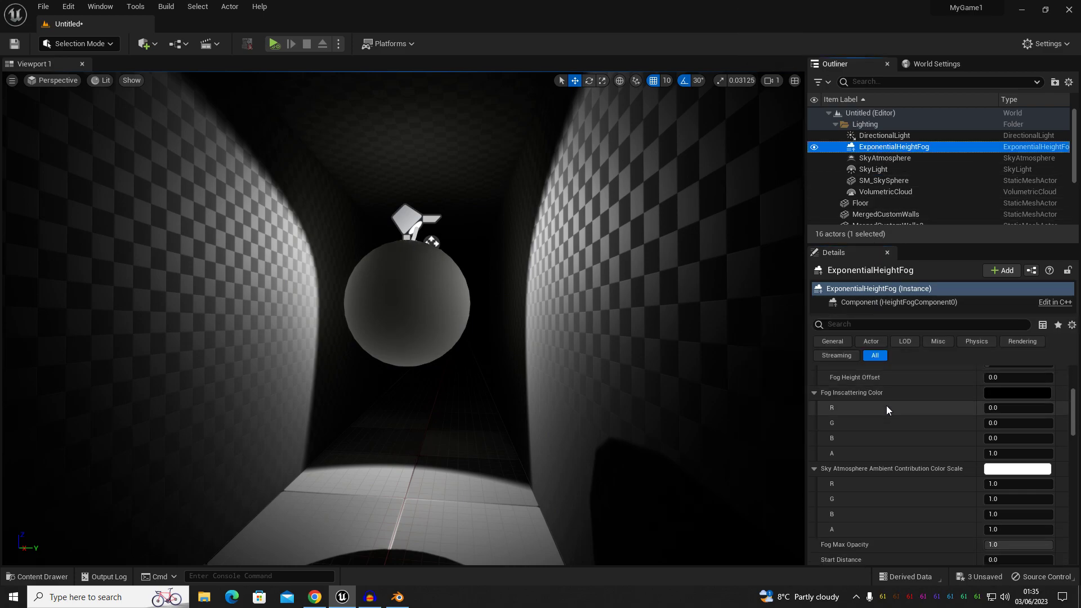
scroll(877, 420, "down", 8)
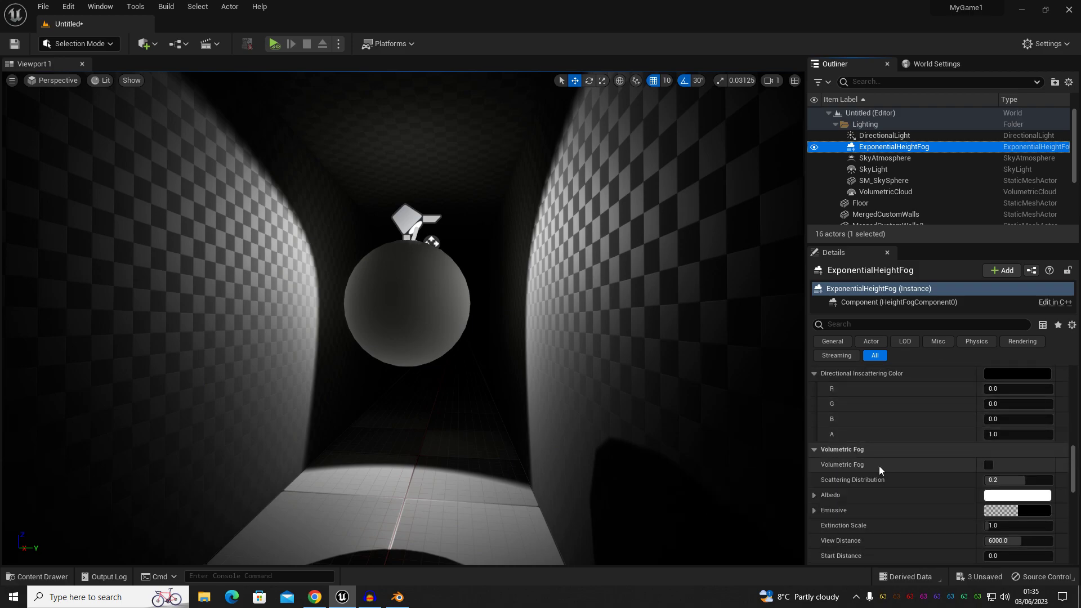
left_click(989, 466)
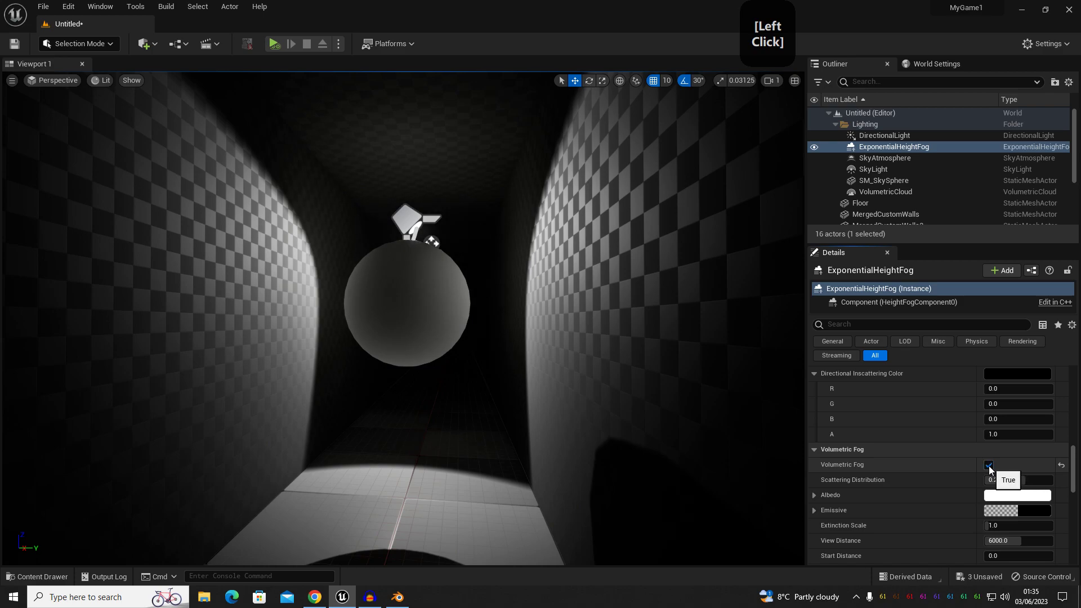
left_click(989, 466)
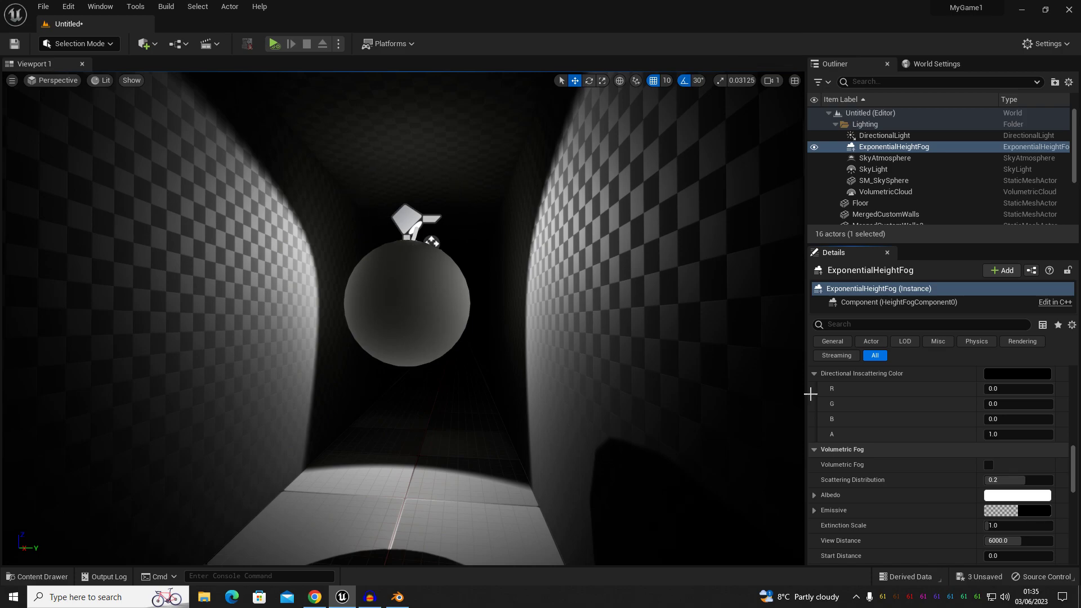
left_click(989, 466)
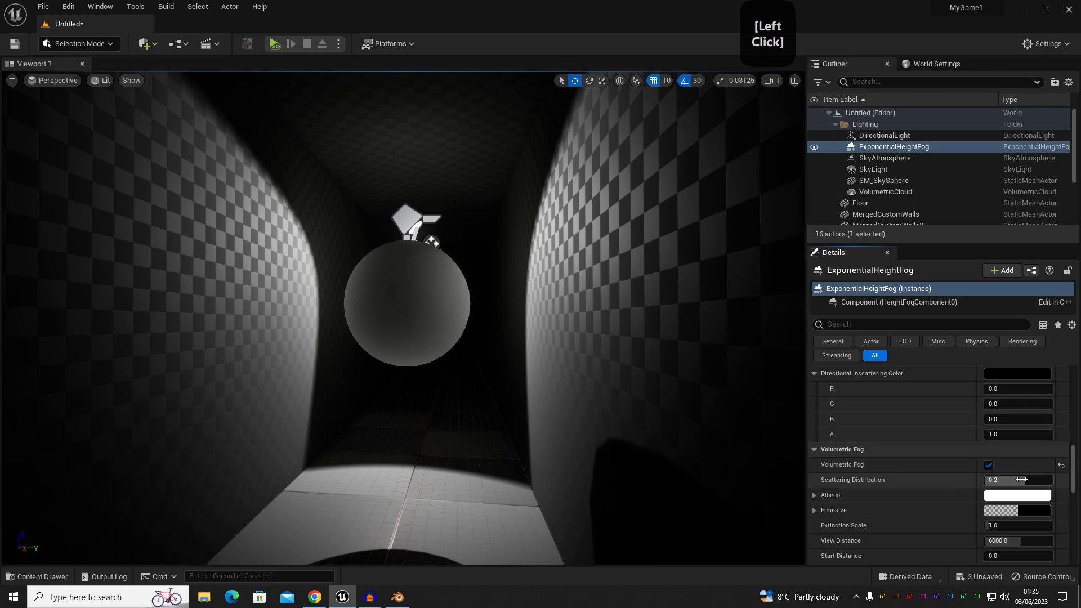
- Try higher Scattering Distribution values for the volumetric fog and set it back to 0.2
mouse_move(1035, 480)
left_mouse_down()
mouse_move(1051, 480)
mouse_move(1026, 480)
mouse_move(1047, 480)
left_mouse_up()
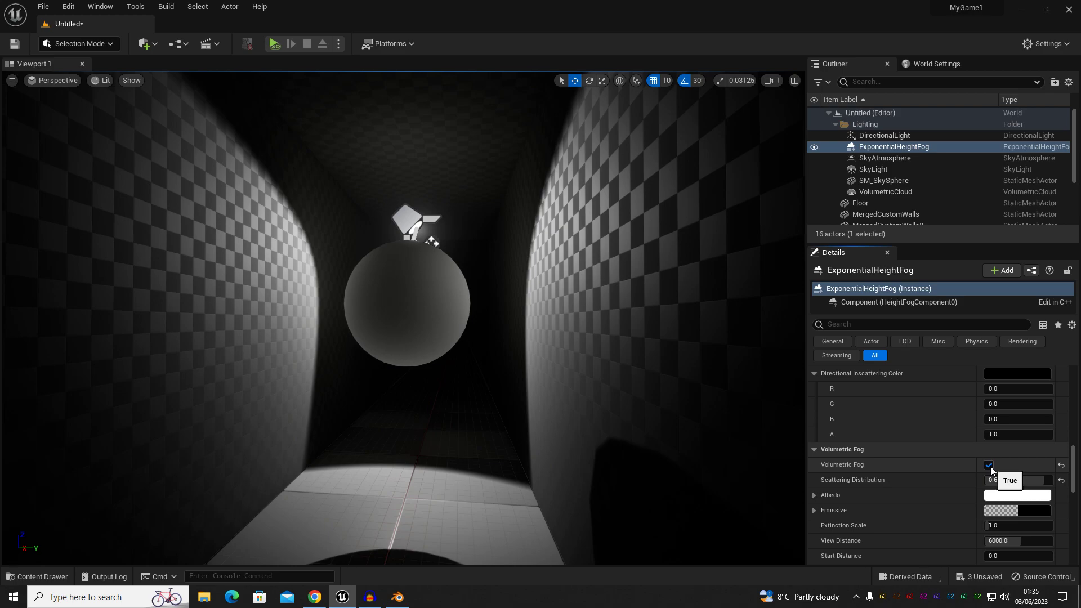
left_click_drag(994, 481, 1015, 480)
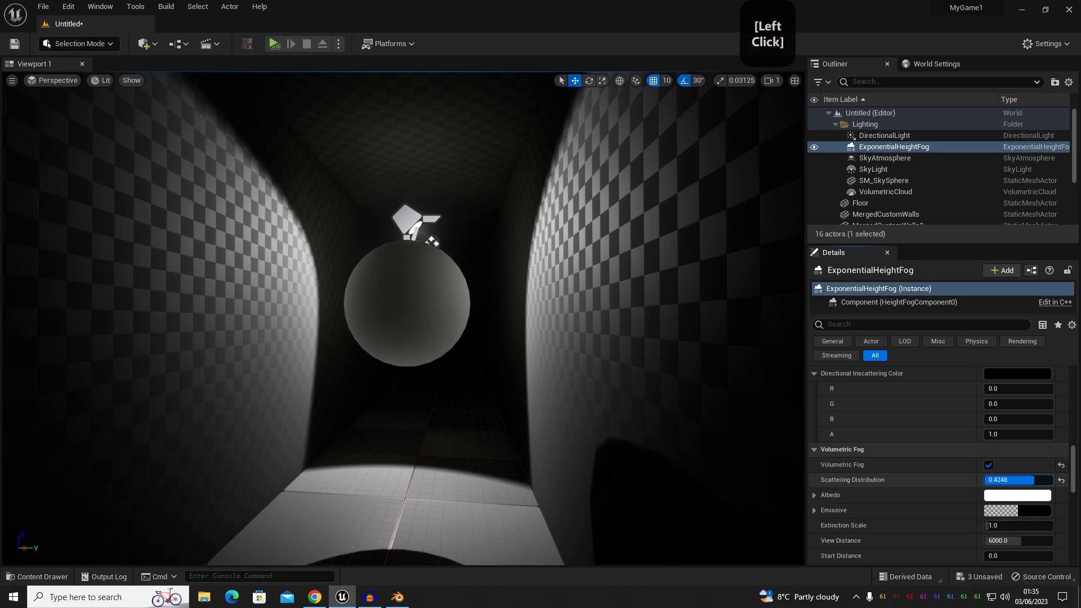
type("0.2")
key("Return")
- Set the height fog's Fog Density to 0.05 and its Fog Height Falloff to 0.001
scroll(1008, 485, "up", 12)
scroll(984, 501, "up", 5)
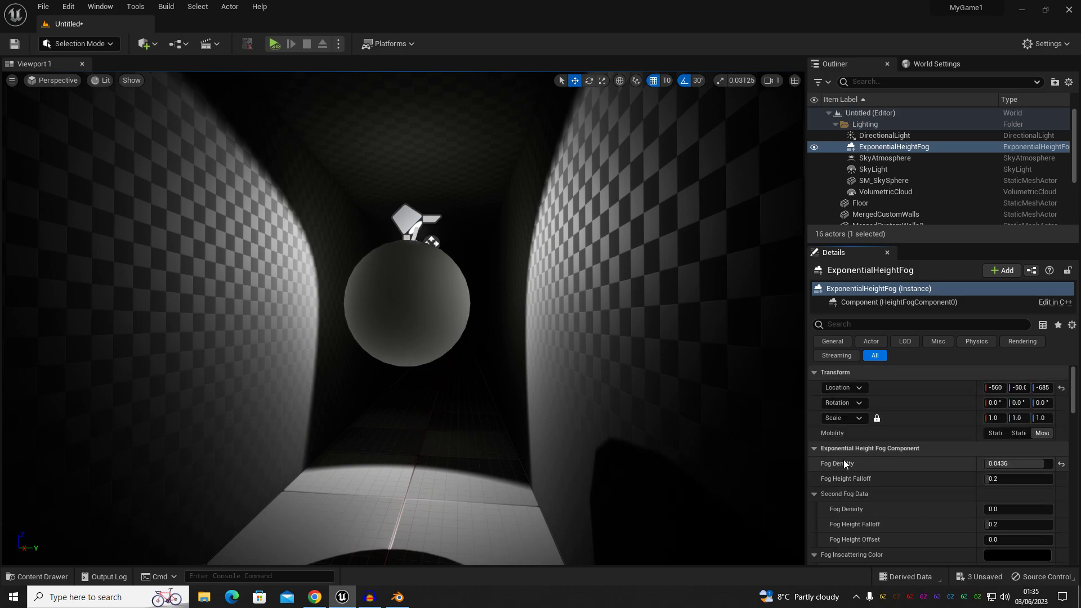
left_click(1008, 463)
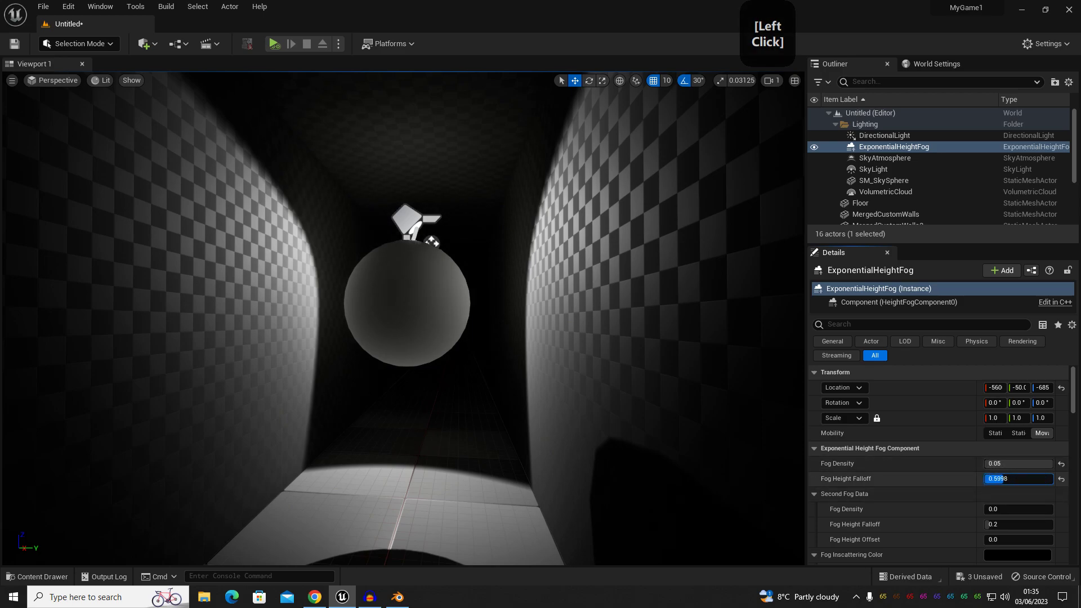
type("0.001")
mouse_move(986, 479)
left_mouse_down()
mouse_move(1011, 479)
mouse_move(988, 480)
left_mouse_up()
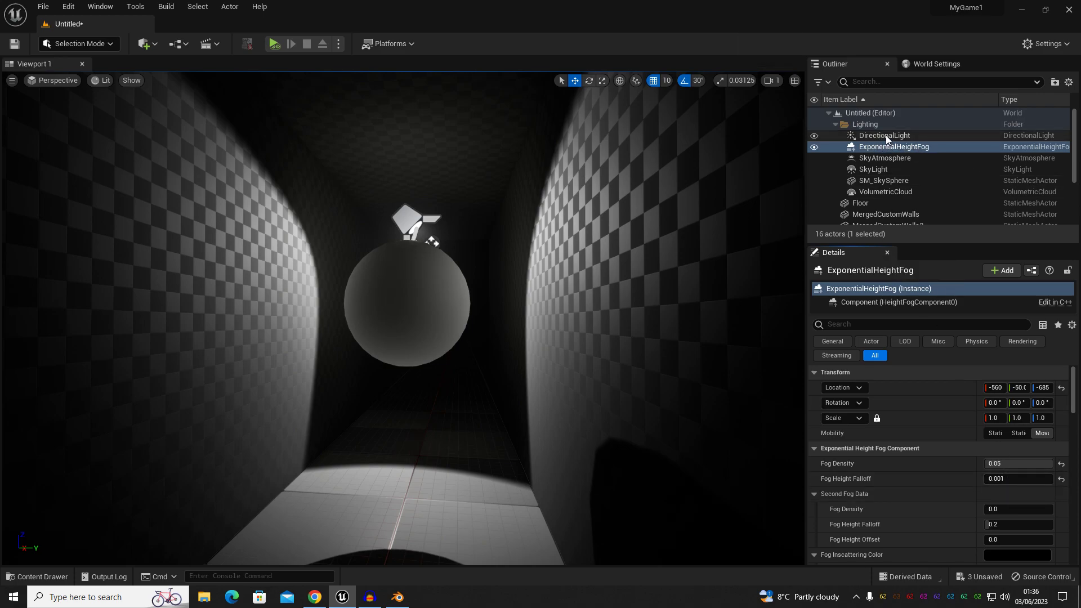
- Try several Extinction Scale values for the volumetric fog and set it to 2.5
scroll(876, 169, "down", 3)
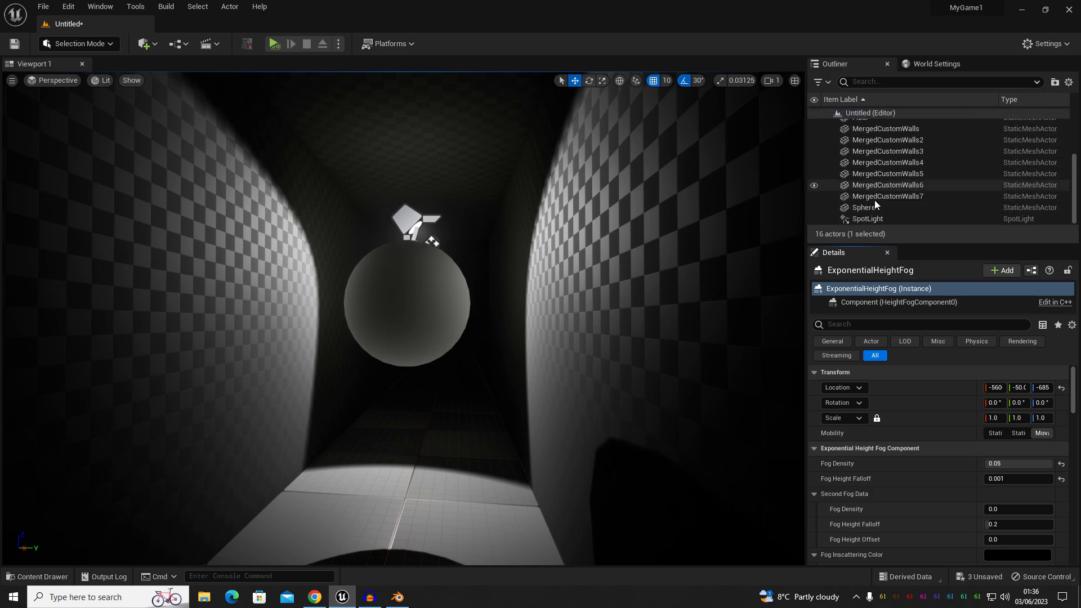
scroll(873, 189, "up", 3)
scroll(957, 431, "down", 10)
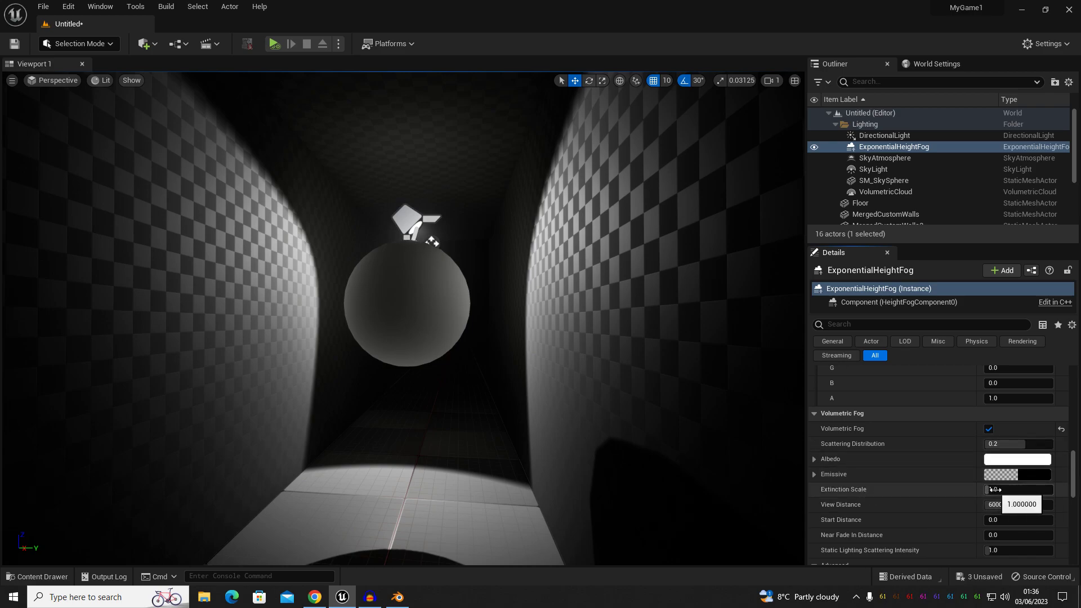
left_click(1000, 489)
mouse_move(999, 489)
left_mouse_down()
mouse_move(1013, 490)
mouse_move(1003, 490)
left_mouse_up()
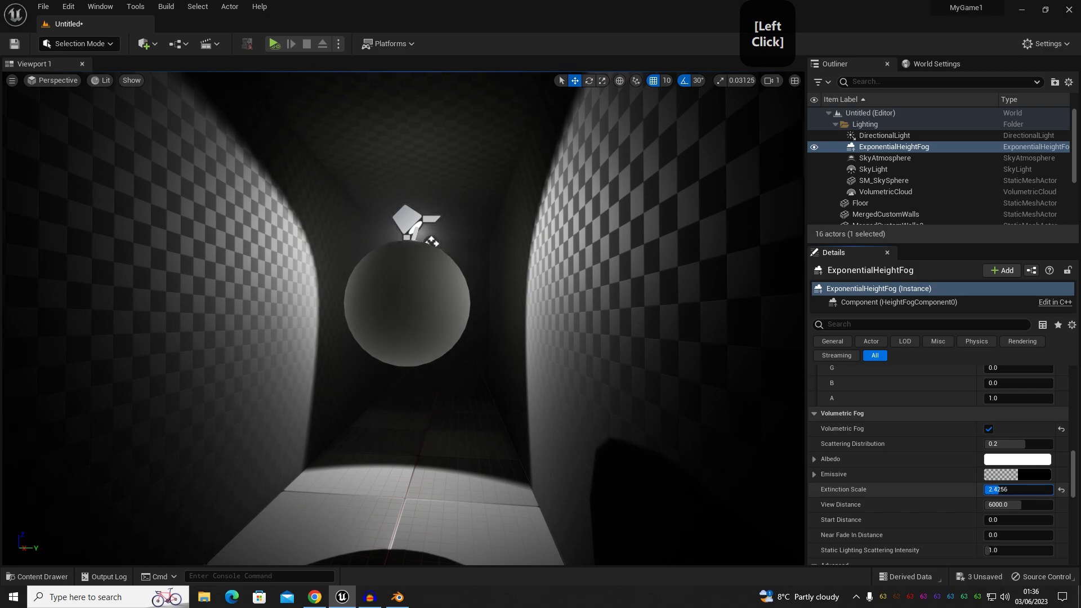
left_click_drag(1002, 489, 1011, 489)
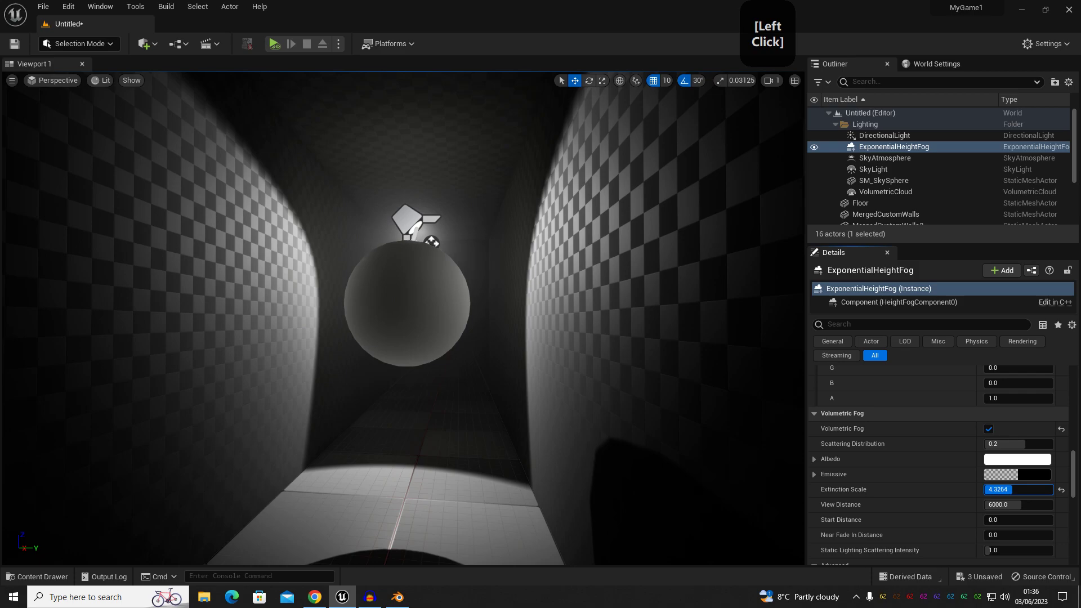
left_click(998, 489)
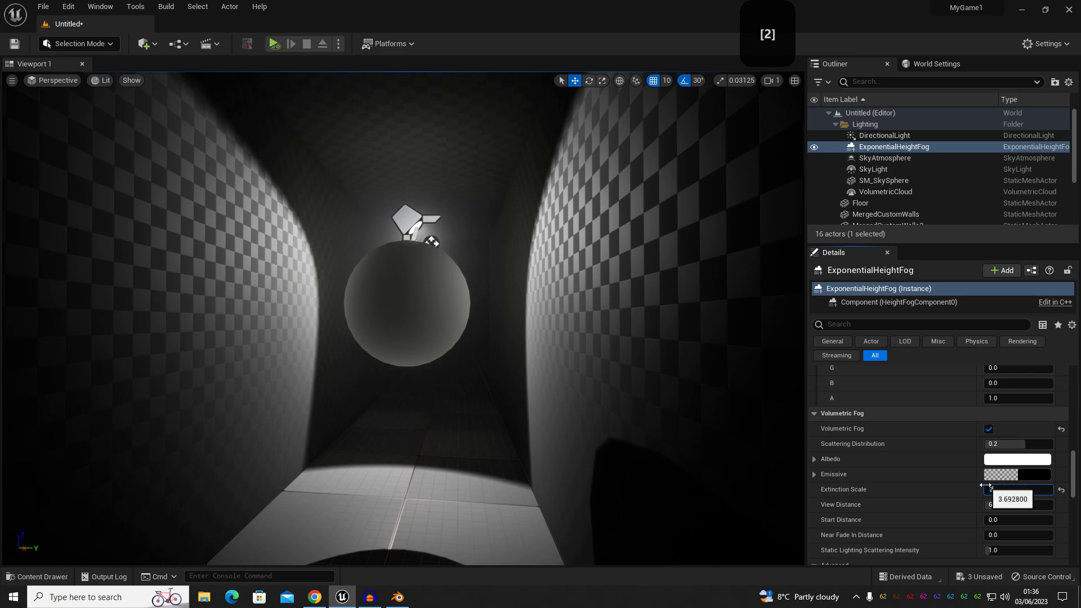
type("2.5")
key("Return")
- Select the spot light in the corridor and enable Cast Volumetric Shadow in its advanced light settings
right_click_drag(381, 355, 409, 352)
key("w")
key("d")
key("s")
key("a")
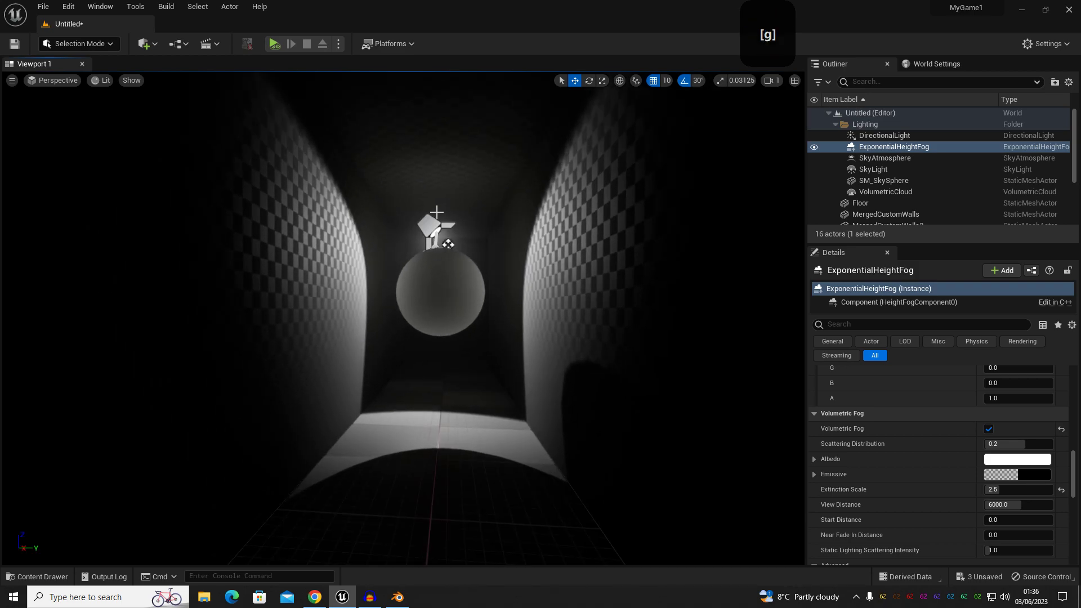
left_click(437, 226)
scroll(909, 466, "up", 5)
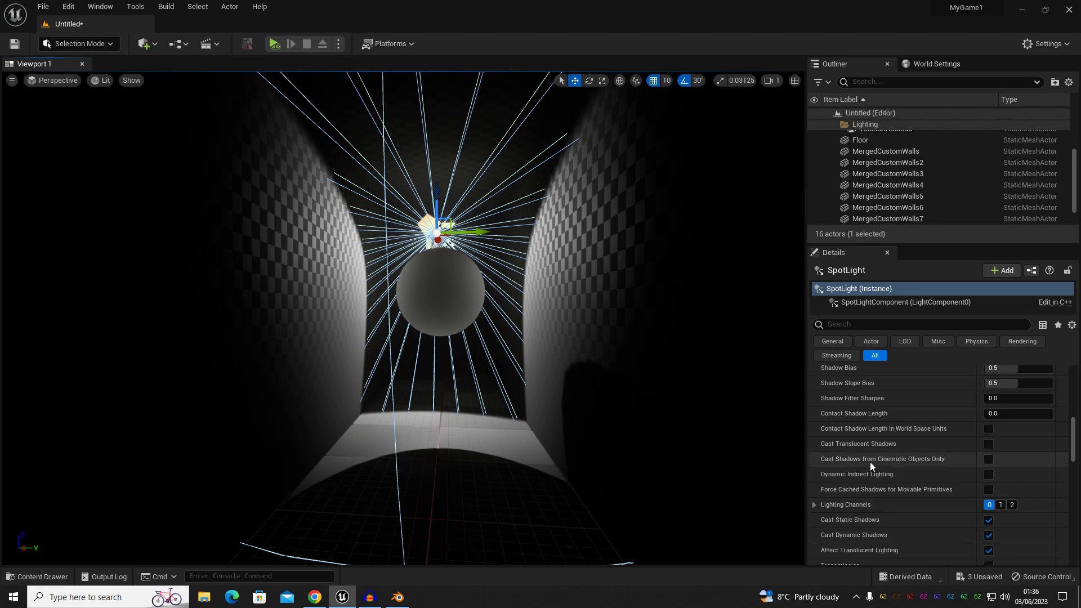
scroll(863, 490, "down", 1)
scroll(863, 489, "down", 1)
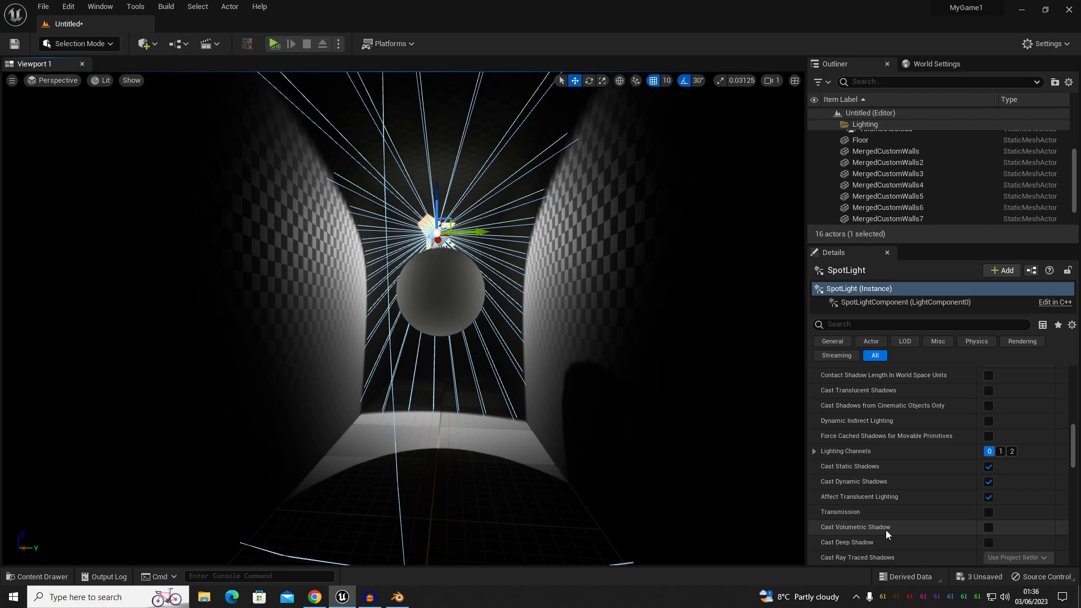
left_click(988, 528)
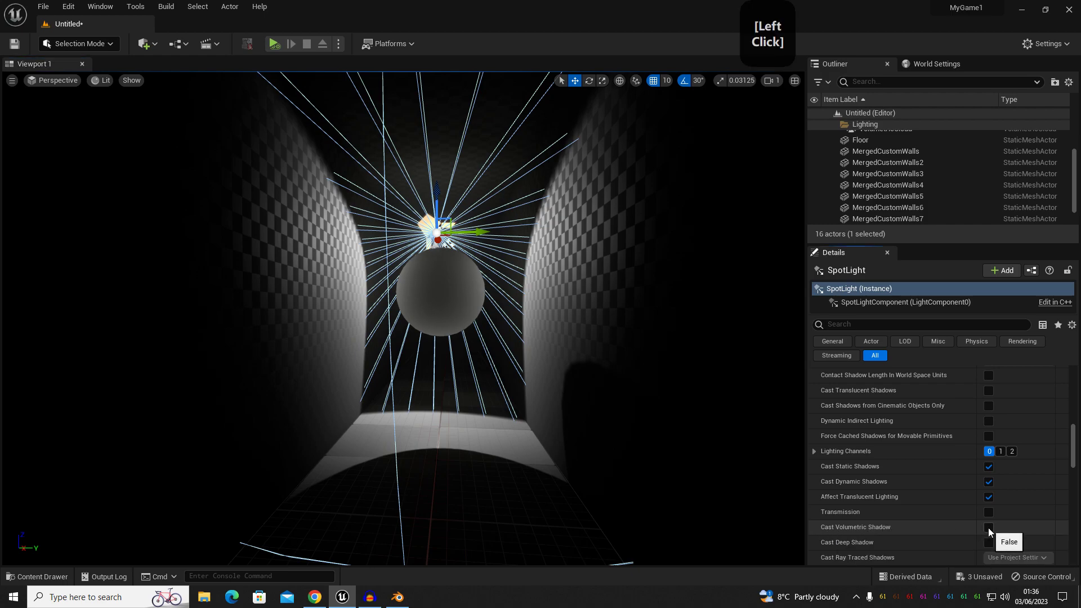
- Examine the spot light's foggy beam and shadows around the sphere from several viewpoints in the corridor
right_click_drag(509, 410, 492, 406)
key("w")
key("s")
middle_click_drag(492, 405, 492, 432)
right_click_drag(492, 432, 485, 340)
key("w")
key("s")
middle_click_drag(485, 340, 482, 253)
mouse_move(483, 253)
right_mouse_down()
mouse_move(526, 246)
mouse_move(494, 248)
right_mouse_up()
key("w")
key("d")
key("w")
- Scale the sphere uniformly to about a third of its size and arrange three copies above and beside it
left_click(437, 297)
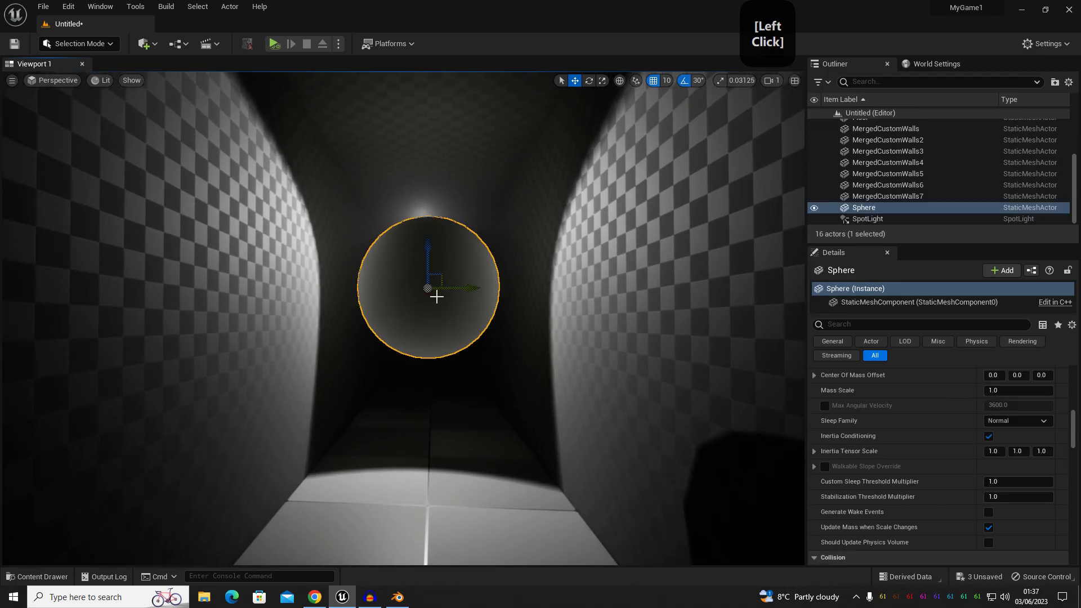
left_click_drag(429, 287, 397, 302)
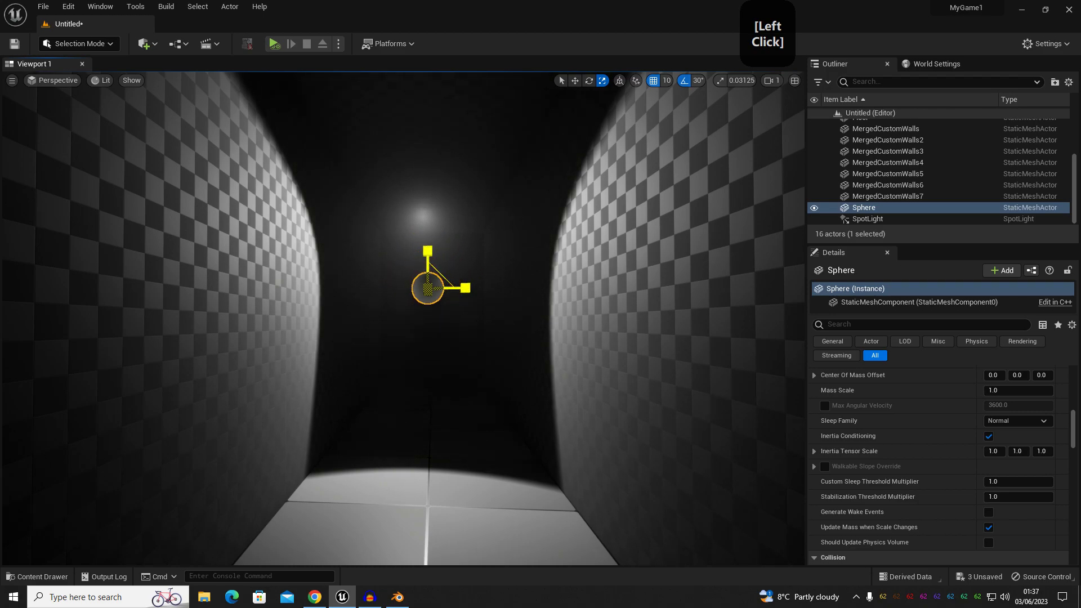
key("w")
left_click_drag(429, 250, 428, 181, "alt")
left_click_drag(460, 218, 404, 217, "alt")
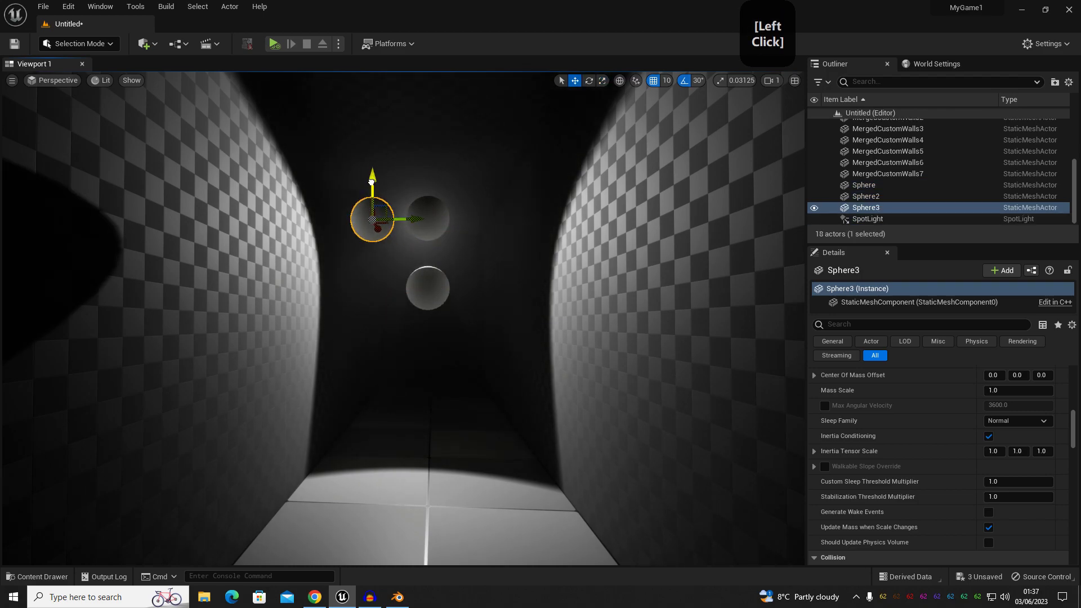
left_click_drag(372, 179, 372, 221)
left_click_drag(413, 260, 513, 281, "alt")
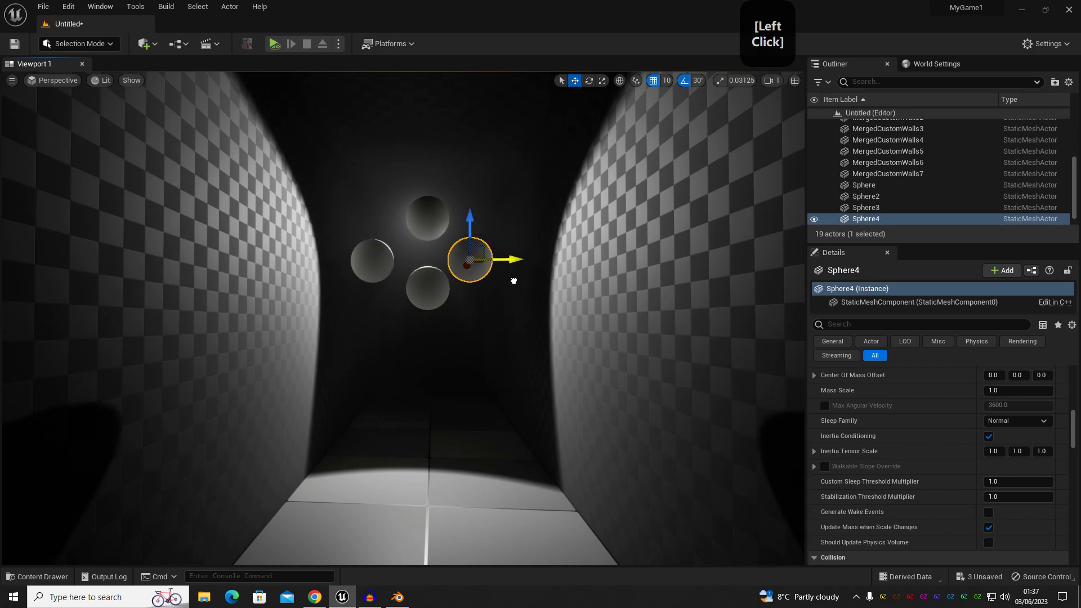
- Select the spot light behind the spheres and set its Volumetric Scattering Intensity to 3.97
key("w")
right_click_drag(482, 355, 482, 355)
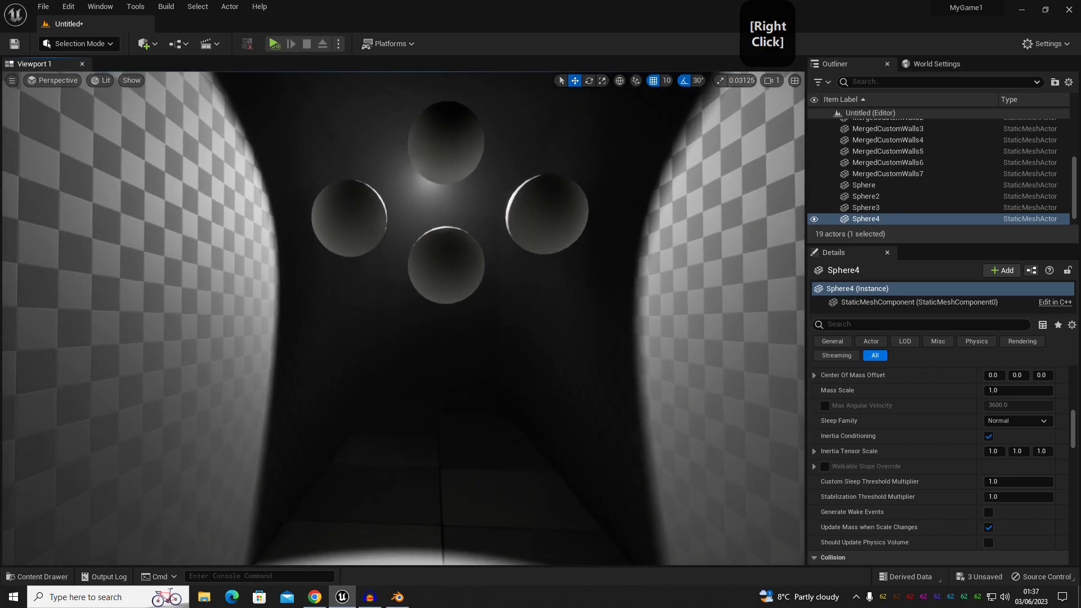
right_click_drag(460, 253, 460, 254)
key("g")
left_click(433, 224)
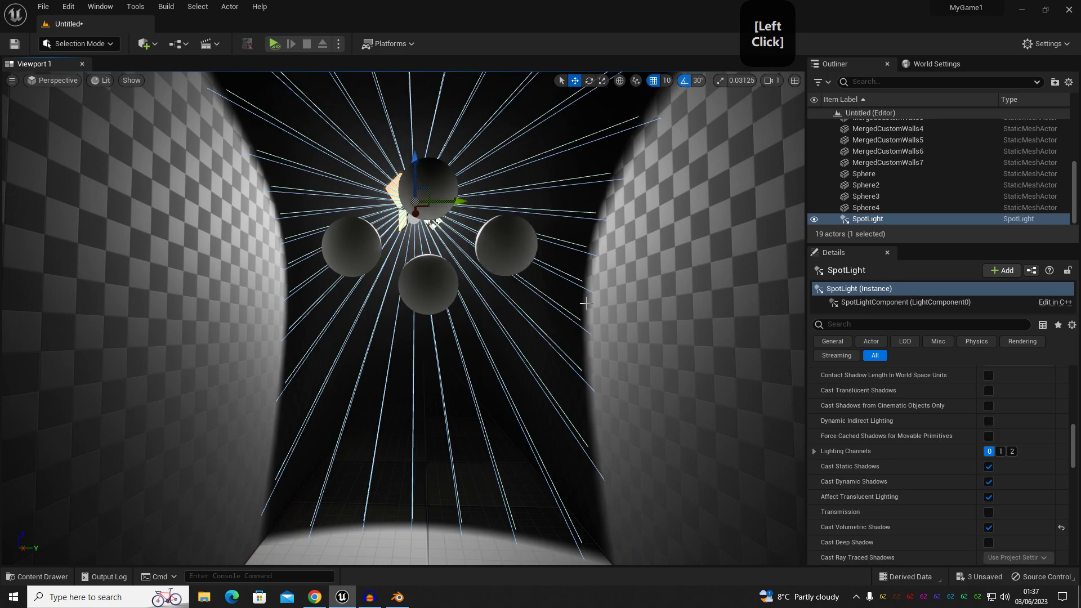
scroll(950, 436, "up", 10)
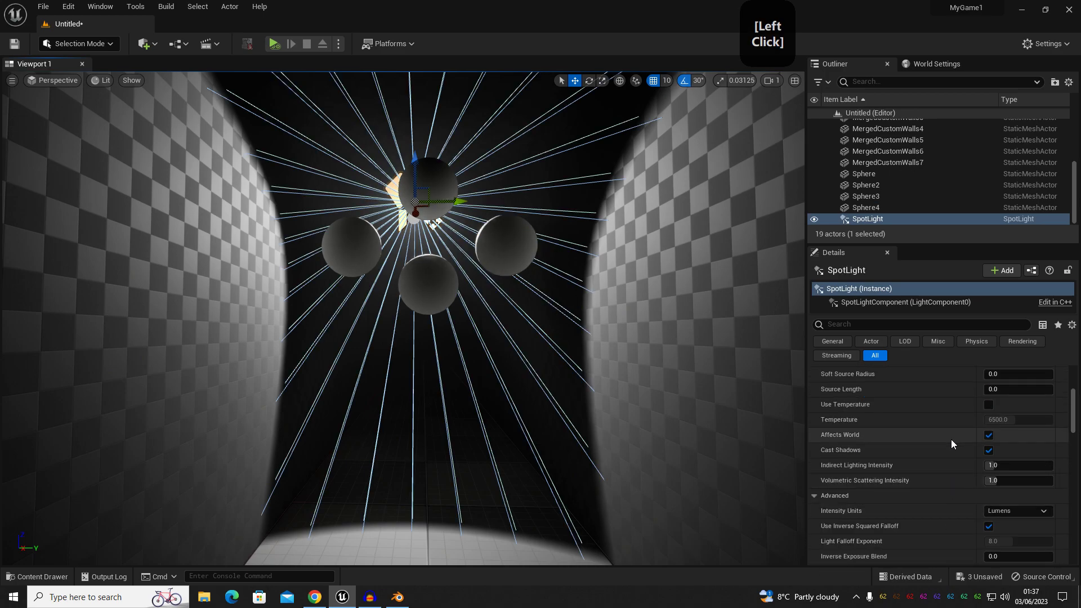
scroll(935, 445, "down", 5)
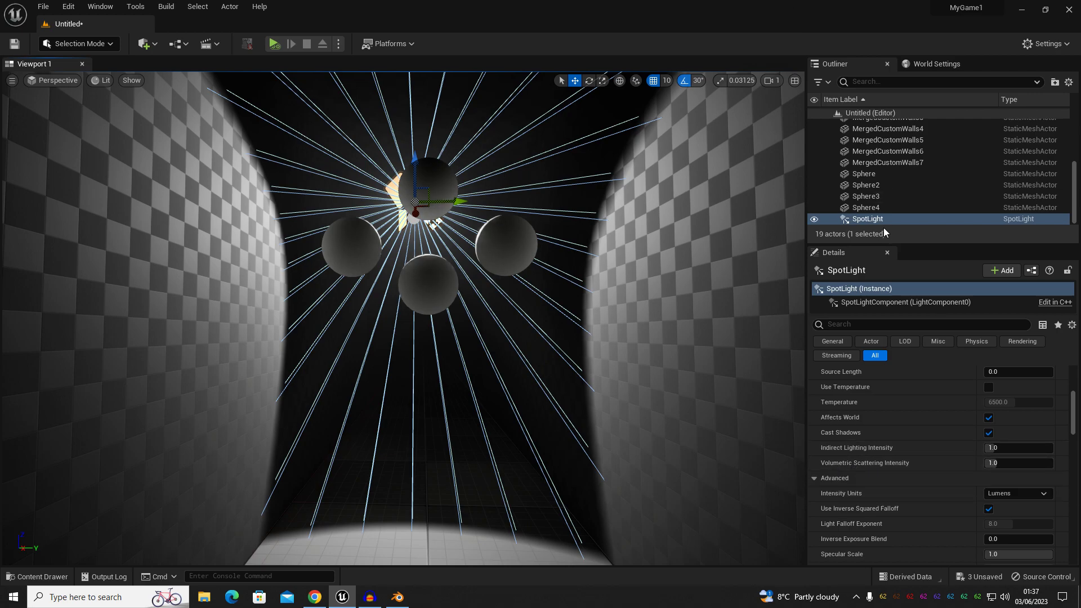
left_click(1002, 463)
left_click_drag(1023, 463, 1053, 463)
- Hide the editor icons and examine the volumetric light and shadows around the four spheres from different angles
mouse_move(629, 382)
right_mouse_down()
mouse_move(656, 400)
mouse_move(608, 351)
mouse_move(618, 374)
right_mouse_up()
key("g")
middle_click_drag(618, 374, 605, 353)
right_click_drag(605, 353, 607, 355)
key("s")
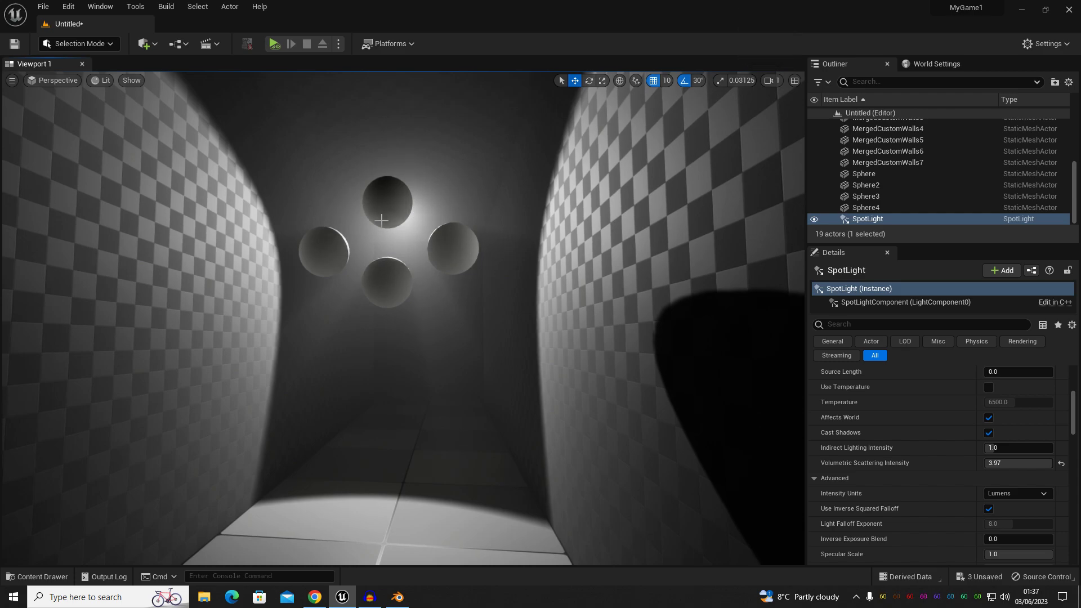
right_click_drag(363, 275, 404, 288)
key("a")
key("a")
middle_click_drag(403, 288, 388, 187)
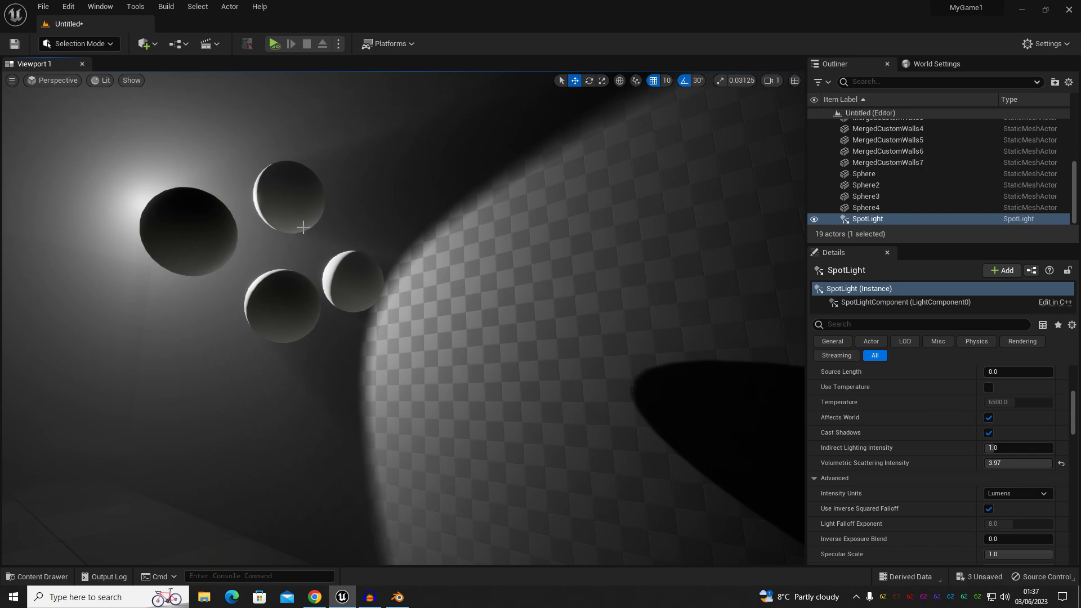
right_click_drag(441, 253, 442, 254)
key("d")
key("d")
key("a")
key("s")
key("d")
key("w")
mouse_move(403, 318)
right_mouse_down()
mouse_move(386, 324)
mouse_move(397, 316)
right_mouse_up()
key("w")
key("d")
middle_click_drag(397, 315, 379, 167)
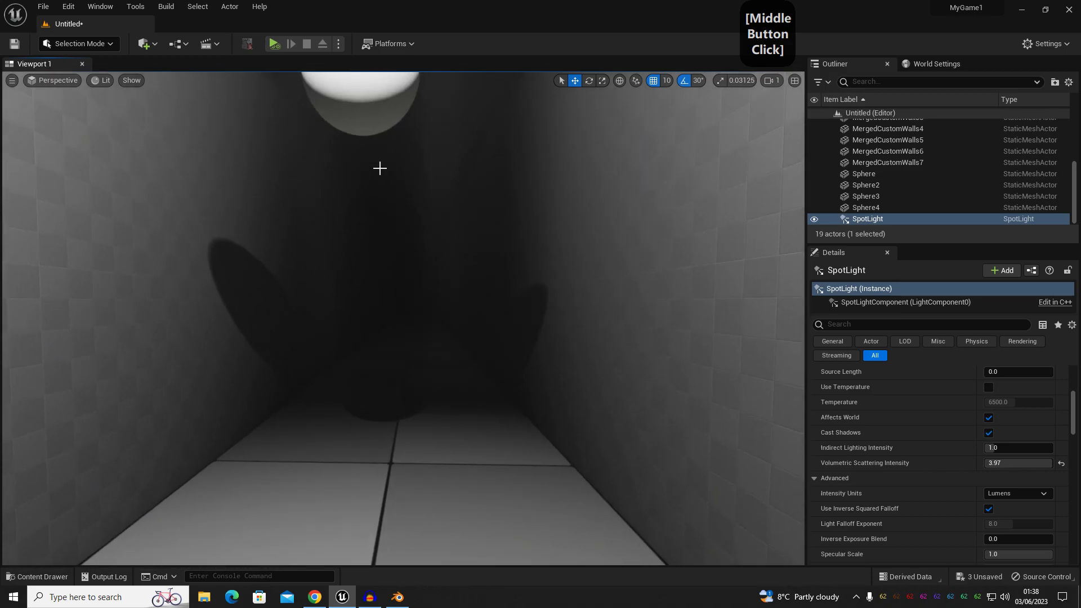
- Scale the lowest sphere uniformly to about 1.5 times its size and view its volumetric shadow from behind
right_click_drag(379, 166, 471, 234)
key("s")
left_click_drag(471, 234, 471, 237)
left_click(414, 248)
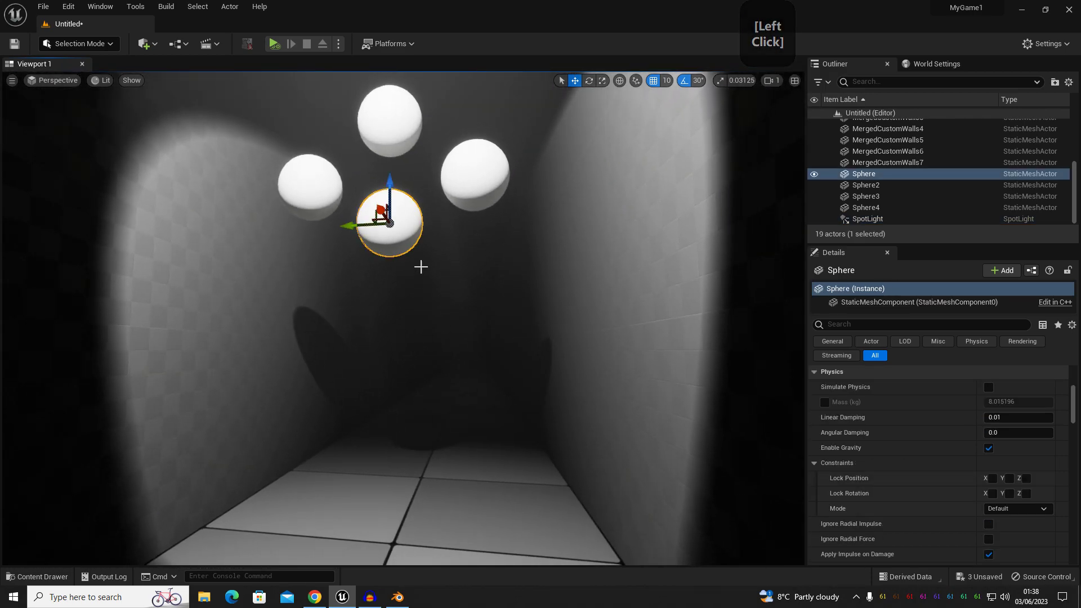
key("r")
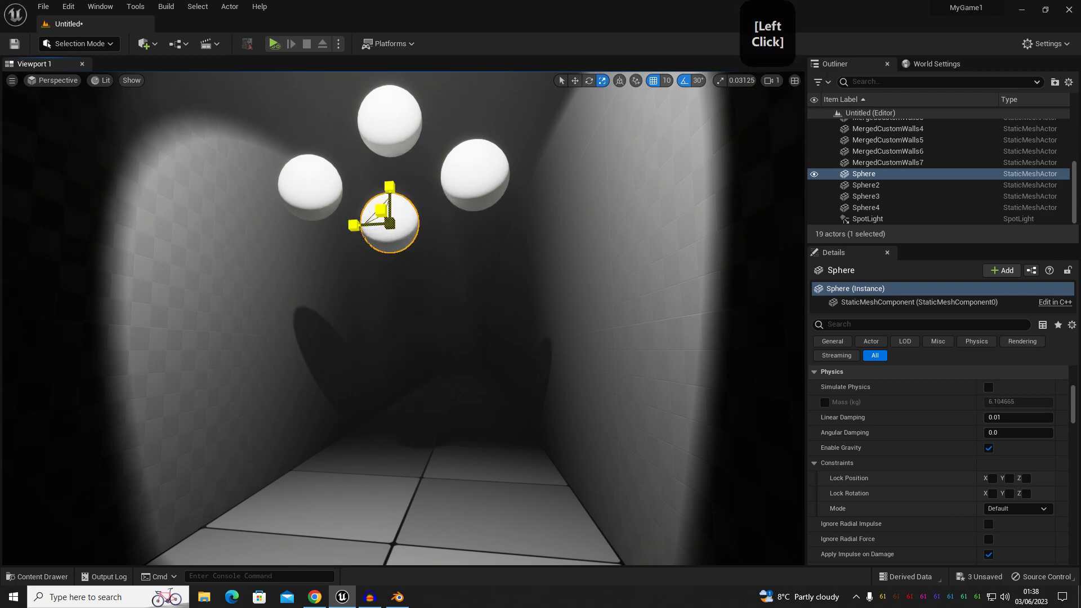
mouse_move(389, 224)
left_mouse_down()
mouse_move(397, 217)
mouse_move(380, 231)
left_mouse_up()
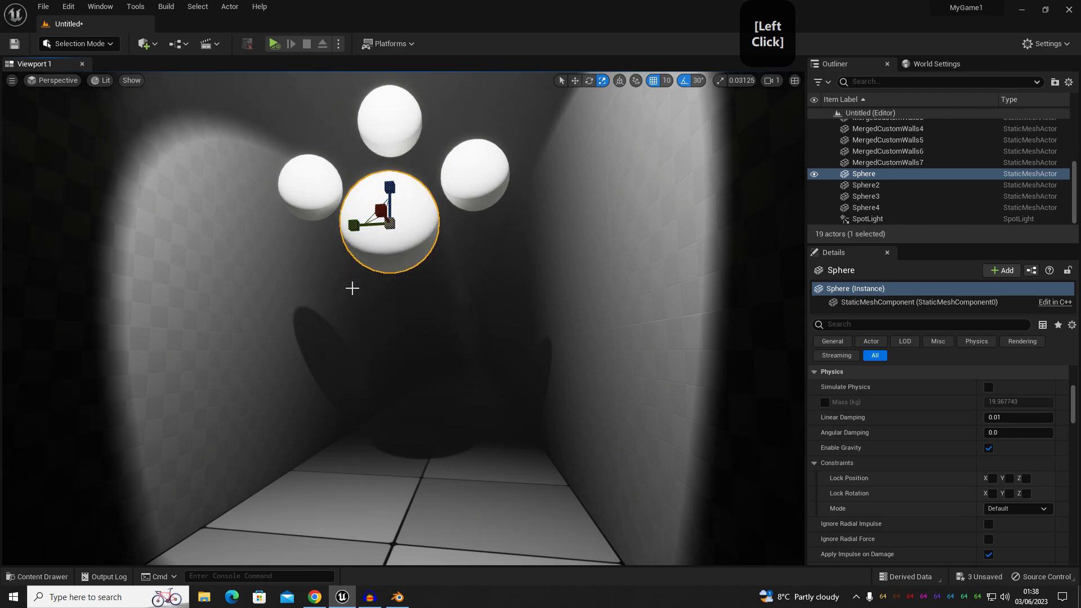
right_click_drag(353, 424, 387, 244)
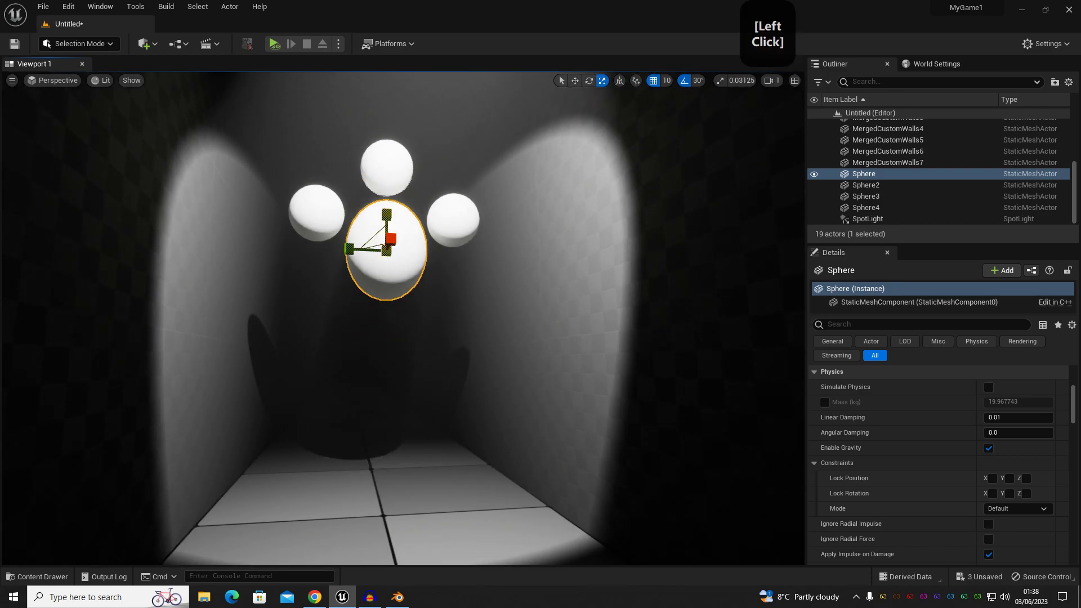
- Select the corridor's side wall section MergedCustomWalls5 and slide it sideways along its Y axis
key("d")
key("w")
right_click_drag(442, 280, 442, 279)
key("s")
right_click_drag(512, 293, 307, 396)
left_click(512, 293)
key("s")
scroll(978, 407, "up", 6)
right_click(930, 389)
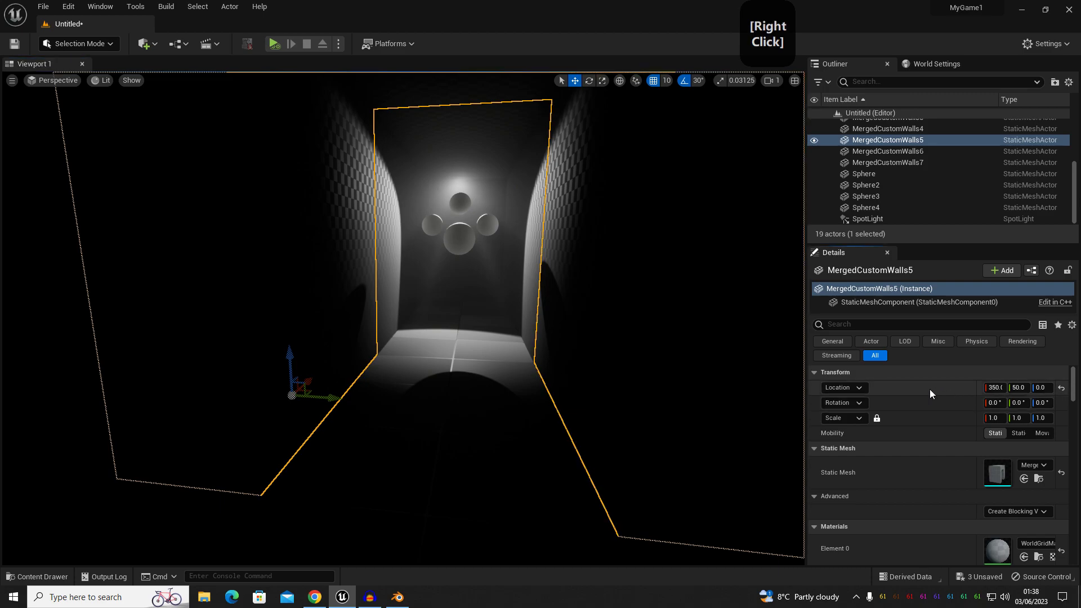
left_click(963, 401)
left_click_drag(334, 400, 12, 375)
- Set the spot light's Attenuation Radius to 1000, Inner Cone Angle to about 13.64 and Outer Cone Angle to about 21.22
key("d")
right_click_drag(12, 375, 11, 375)
right_click_drag(591, 364, 599, 360)
key("g")
left_click(448, 216)
key("d")
right_click_drag(448, 216, 448, 216)
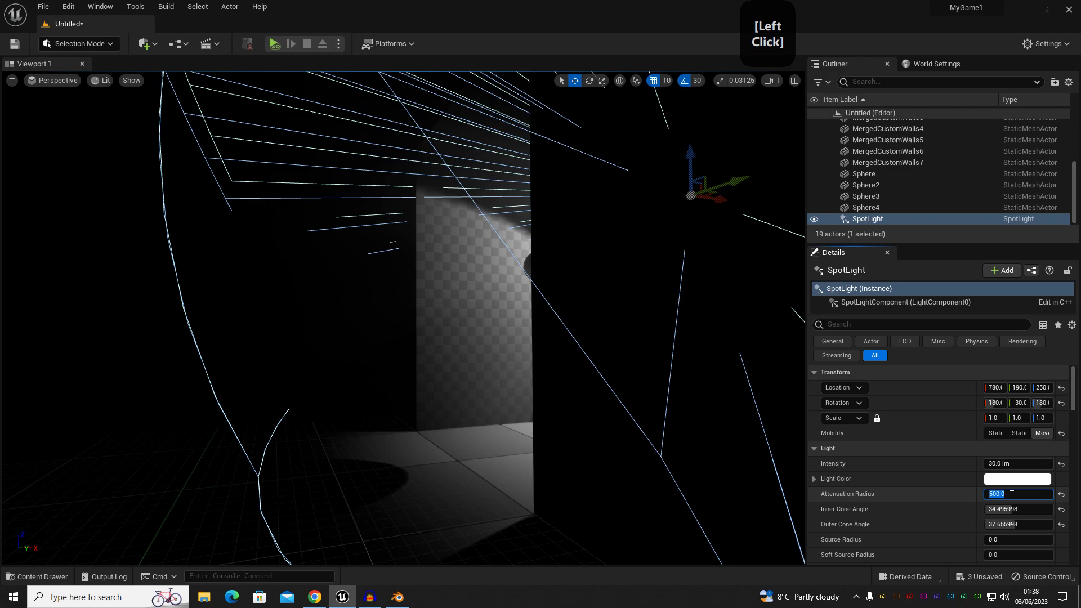
key("Return")
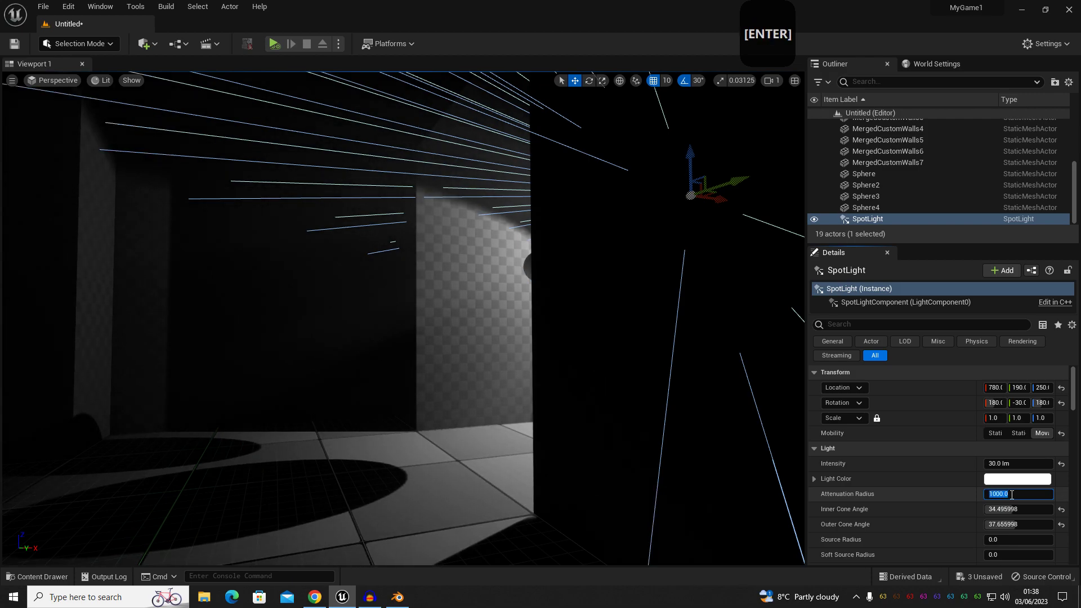
right_click_drag(731, 392, 609, 368)
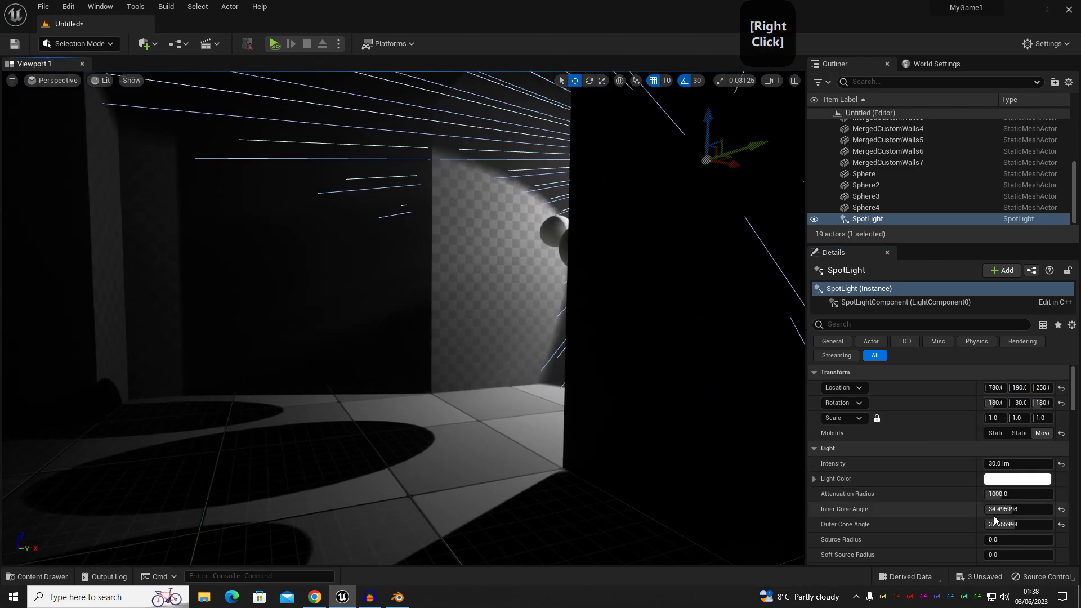
left_click_drag(1012, 511, 988, 524)
- Hide the editor icons and examine the narrowed beam and the volumetric shadows around the spheres from several angles
key("g")
right_click_drag(624, 413, 379, 196)
key("w")
key("d")
key("a")
key("a")
right_click_drag(461, 417, 440, 316)
key("d")
key("w")
key("s")
key("d")
- Select all four spheres in front of the spot light and delete them
left_click(439, 314)
left_click(394, 284, "shift")
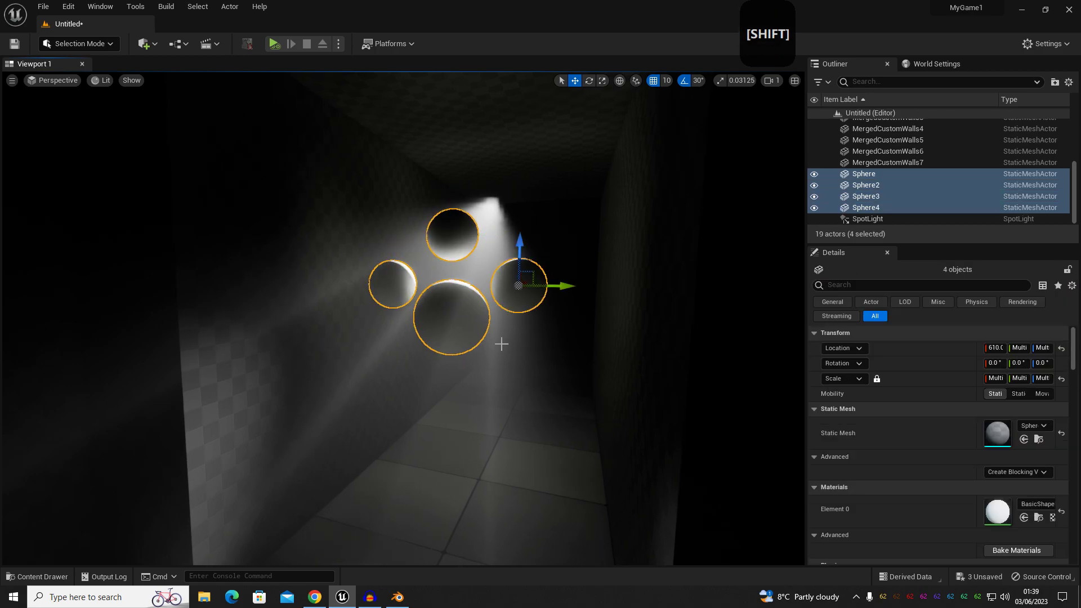
key("Delete")
- Examine the unobstructed volumetric beam and the lit floor from several positions in the corridor
right_click_drag(497, 366, 492, 357)
key("d")
key("w")
key("d")
middle_click_drag(492, 357, 492, 360)
right_click_drag(493, 361, 344, 269)
key("w")
key("d")
key("s")
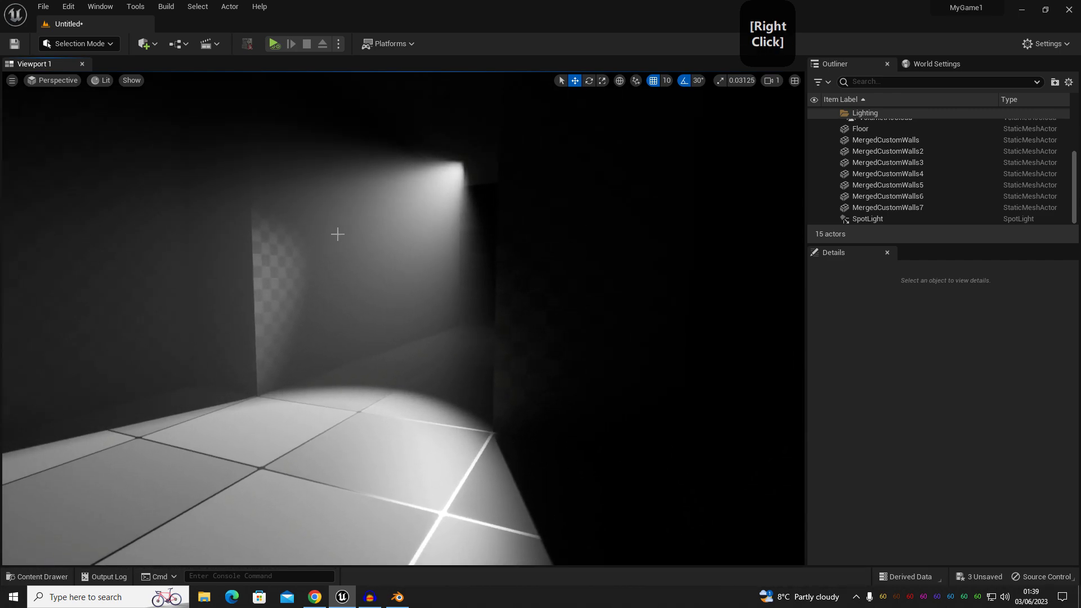
left_click(366, 328)
right_click_drag(366, 328, 411, 223)
key("d")
key("w")
- Select the spot light, disable rotation snapping and tilt the light to about -20° on Y
key("g")
left_click(483, 209)
key("s")
key("a")
key("g")
key("d")
key("s")
right_click_drag(557, 222, 557, 219)
left_click(687, 86)
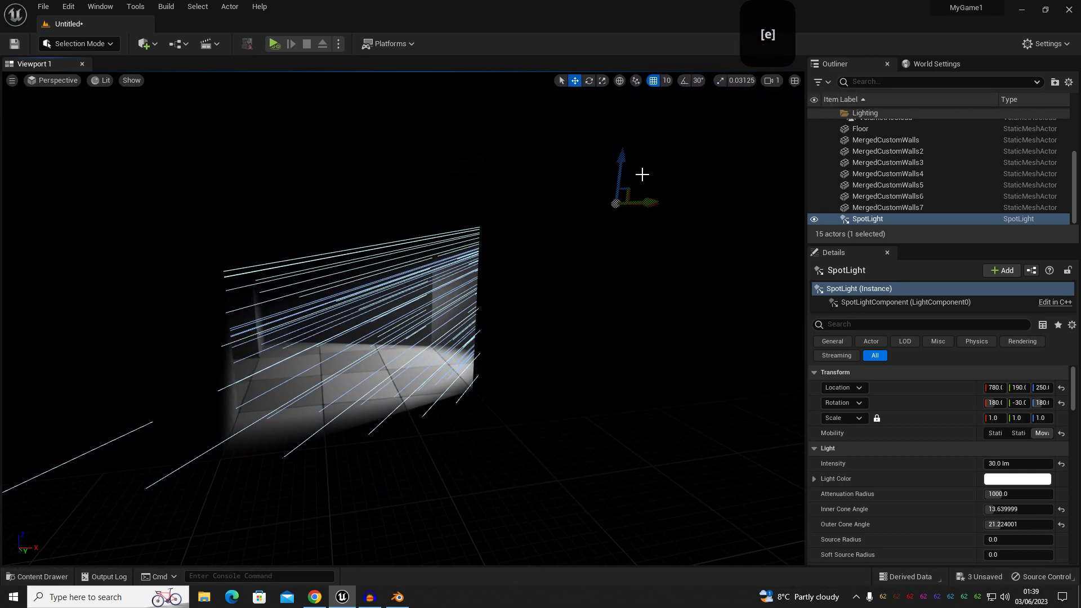
left_click_drag(576, 223, 562, 275)
- Set the spot light's Inner Cone Angle to about 8.58 and Outer Cone Angle to about 22.49
mouse_move(989, 509)
left_mouse_down()
mouse_move(1019, 509)
mouse_move(989, 509)
left_mouse_up()
right_click_drag(512, 442, 620, 446)
key("w")
key("a")
key("d")
mouse_move(990, 509)
left_mouse_down()
mouse_move(1011, 509)
mouse_move(988, 509)
mouse_move(1014, 524)
mouse_move(1000, 524)
left_mouse_up()
key("d")
right_click_drag(563, 338, 602, 338)
right_click_drag(634, 461, 604, 447)
key("s")
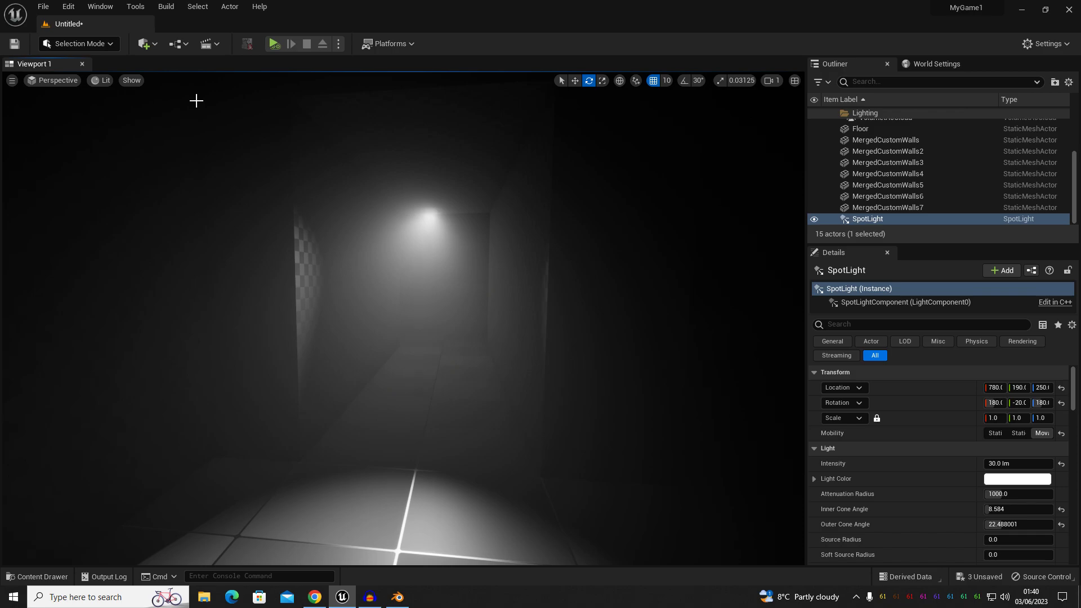
- Switch to Modeling Mode and create a 100 × 100 × 100 box on the corridor floor in front of the spot light
left_click(102, 43)
left_click(84, 109)
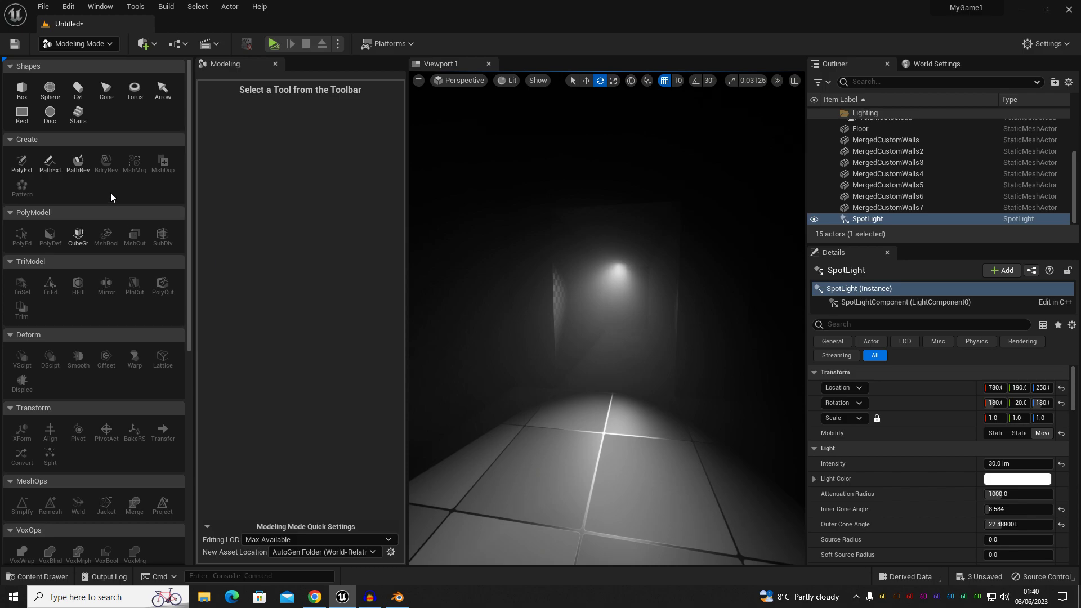
left_click(21, 90)
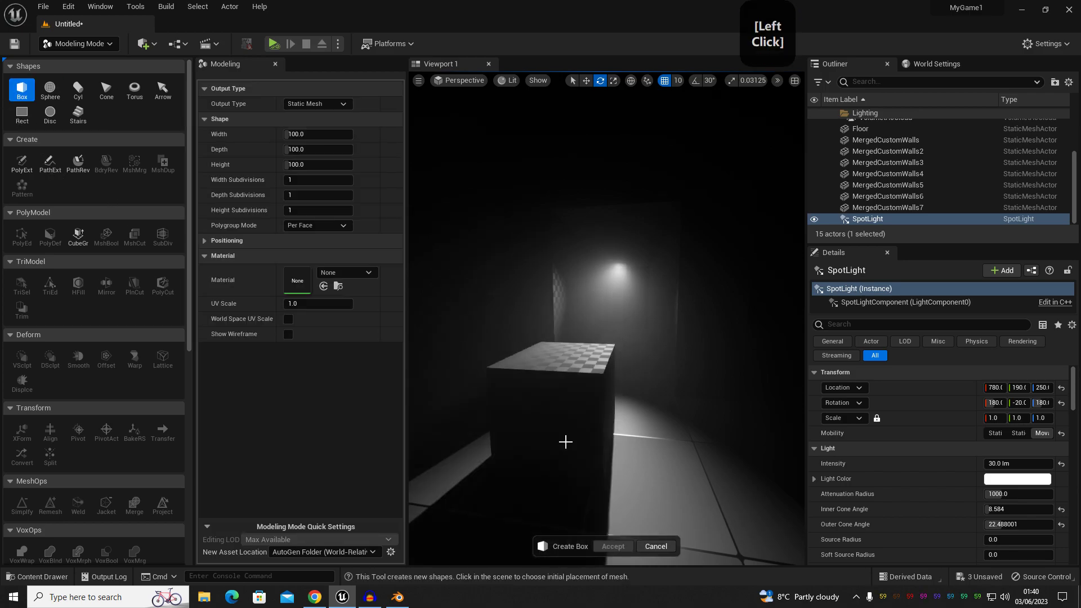
left_click(598, 434)
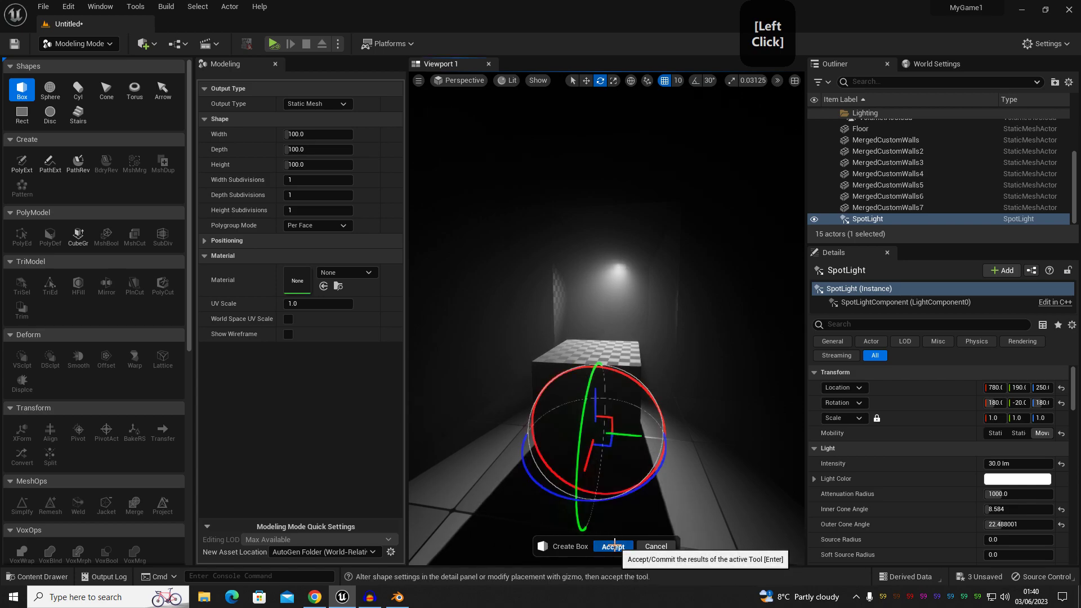
left_click(613, 545)
- Scale the box into a thin, tall post of about 0.12 on X, 0.24 on Y and 2.42 on Z
right_click_drag(625, 444, 602, 354)
key("d")
key("r")
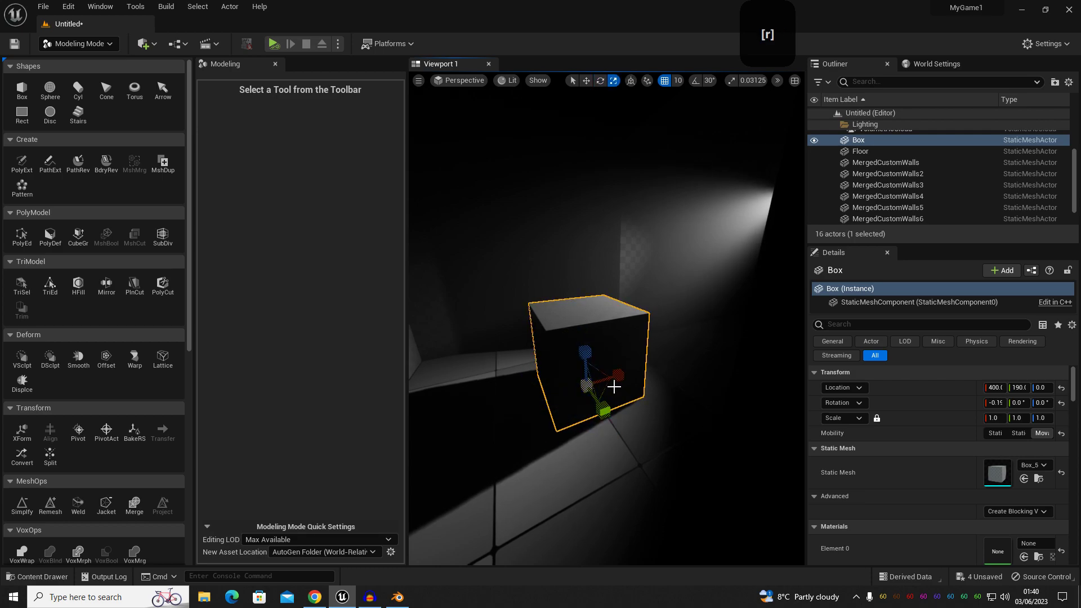
left_click_drag(619, 375, 619, 374)
right_click_drag(618, 375, 616, 379)
key("a")
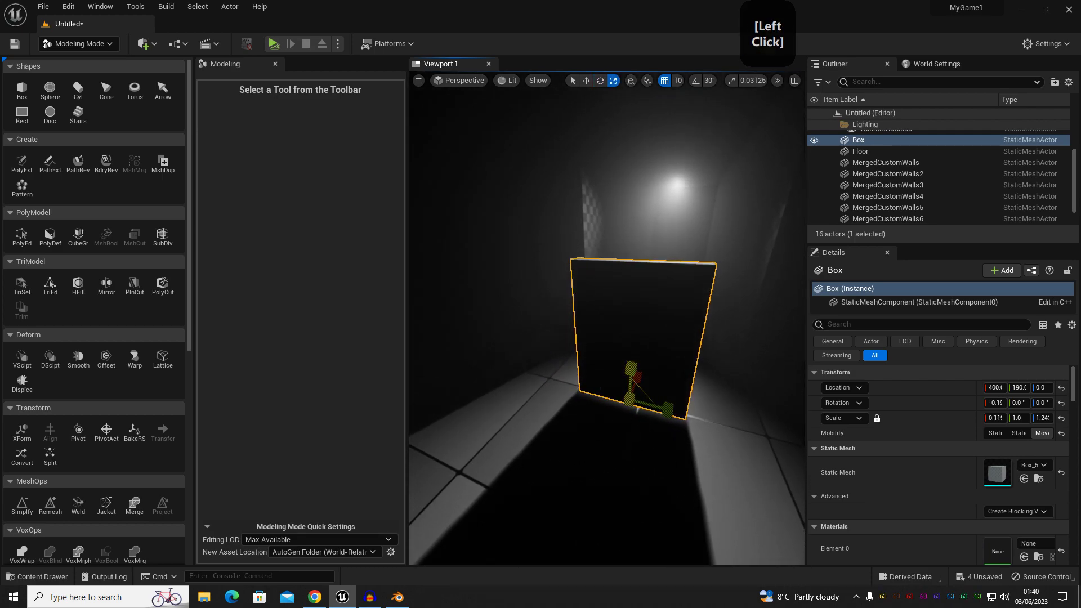
left_click_drag(631, 369, 631, 338)
left_click_drag(668, 406, 640, 402)
- Move the post towards the spot light to X 550 and raise it to Z 40
key("d")
right_click_drag(562, 415, 563, 415)
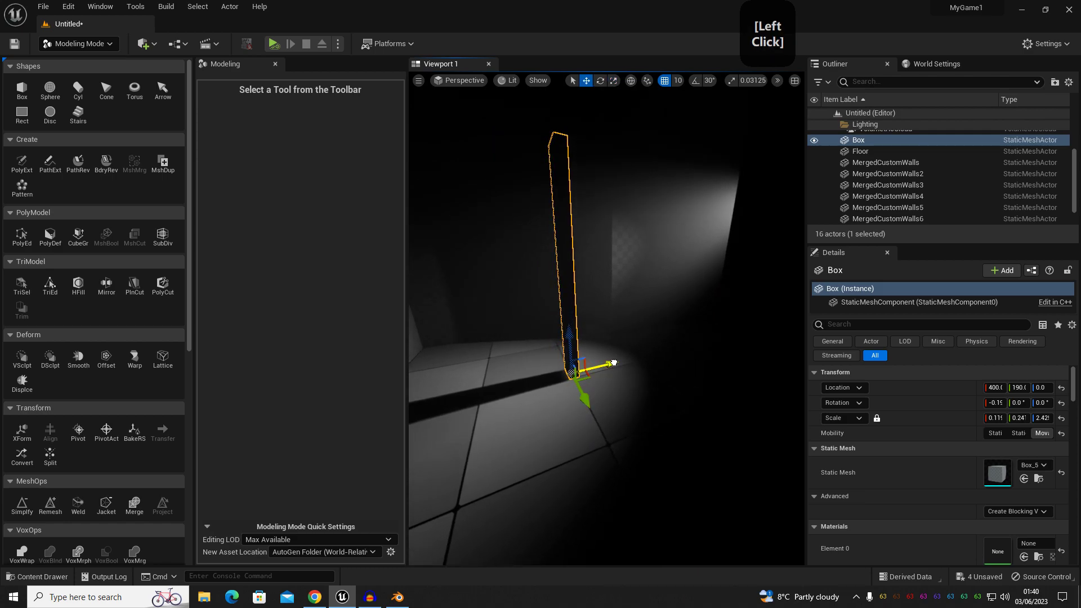
left_click_drag(672, 365, 673, 348)
left_click_drag(668, 302, 669, 290)
right_click_drag(624, 325, 624, 325)
key("a")
key("d")
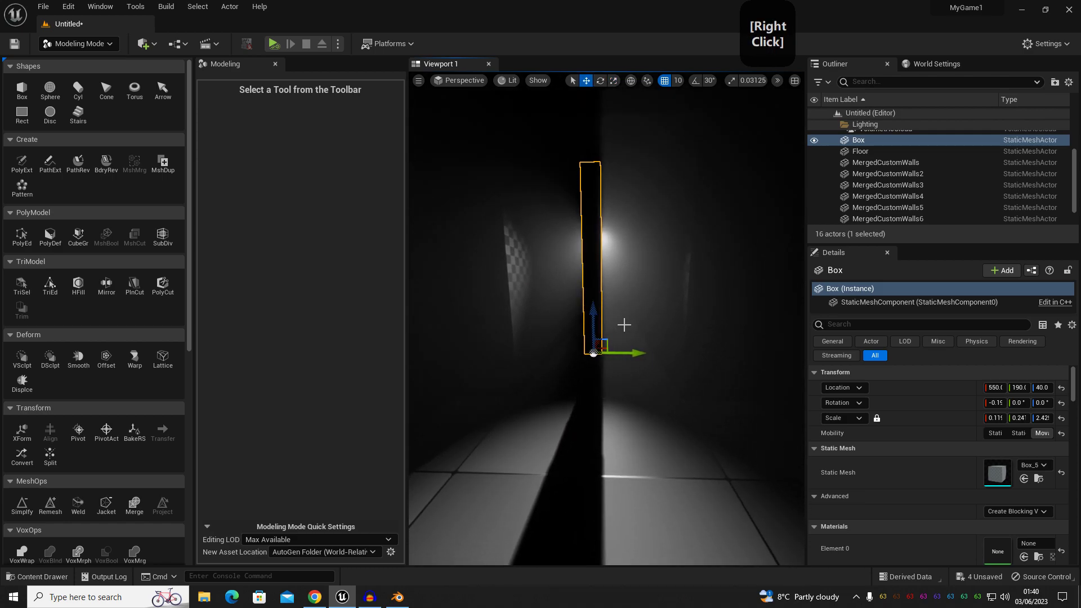
- Examine the post's volumetric shadow from different angles and shift the post to X 560
right_click_drag(676, 350, 676, 350)
key("w")
key("d")
key("d")
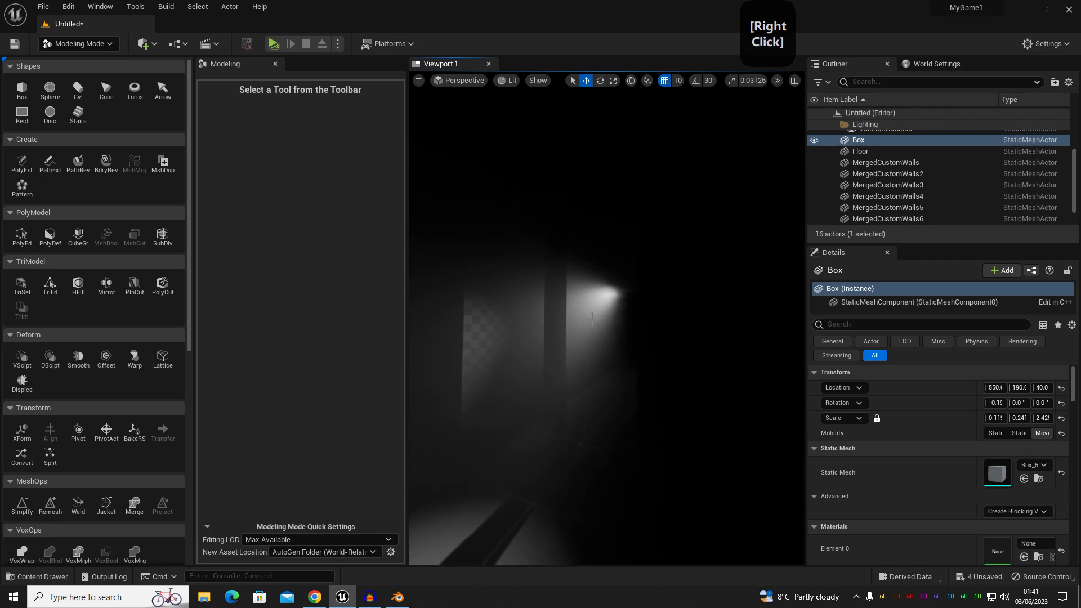
right_click_drag(592, 317, 555, 315)
mouse_move(571, 410)
left_mouse_down()
mouse_move(593, 409)
mouse_move(581, 419)
left_mouse_up()
right_click_drag(573, 422, 579, 430)
key("s")
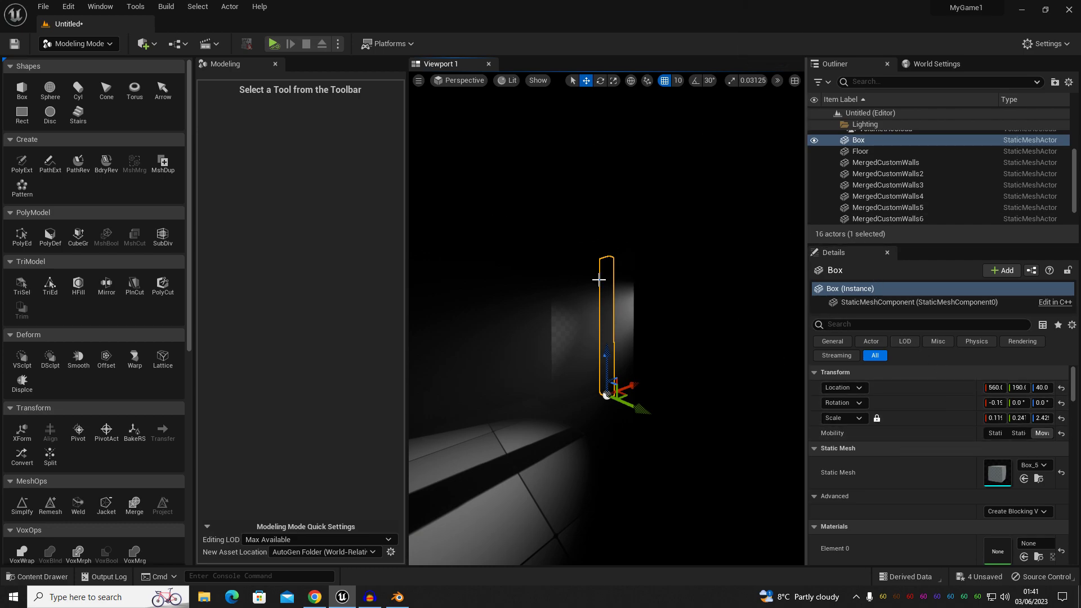
right_click_drag(629, 434, 629, 419)
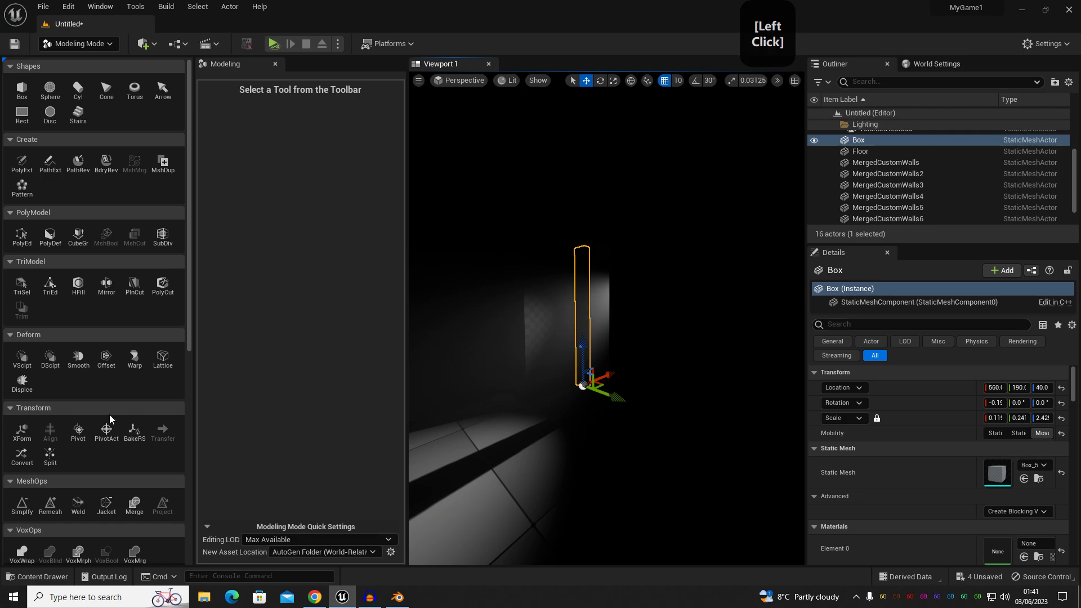
- Move the post's pivot to its center with the Edit Pivot tool and accept the change
left_click(78, 432)
left_click(231, 177)
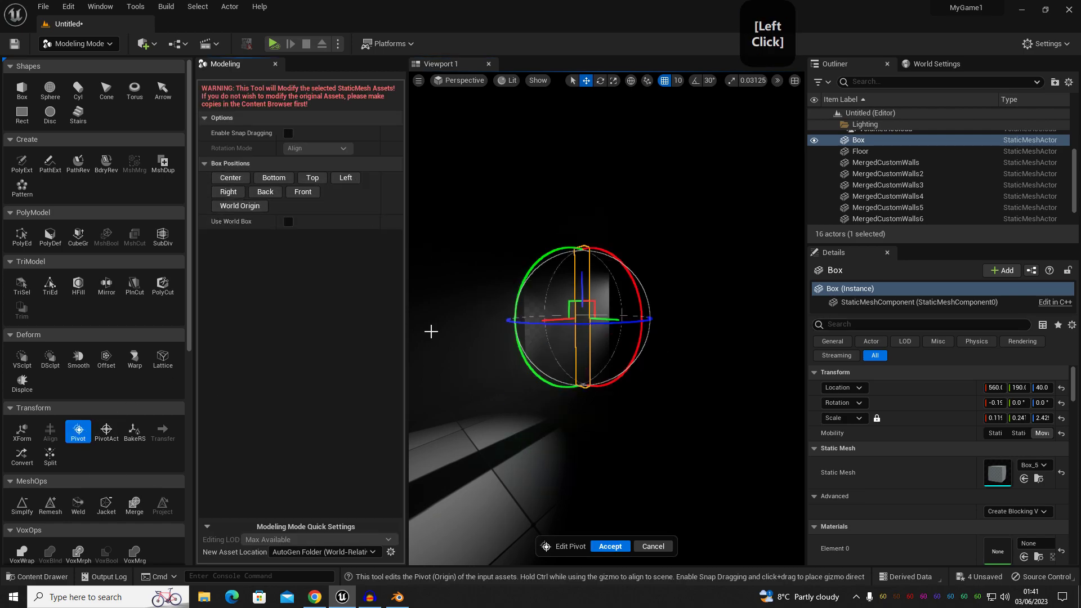
left_click(607, 544)
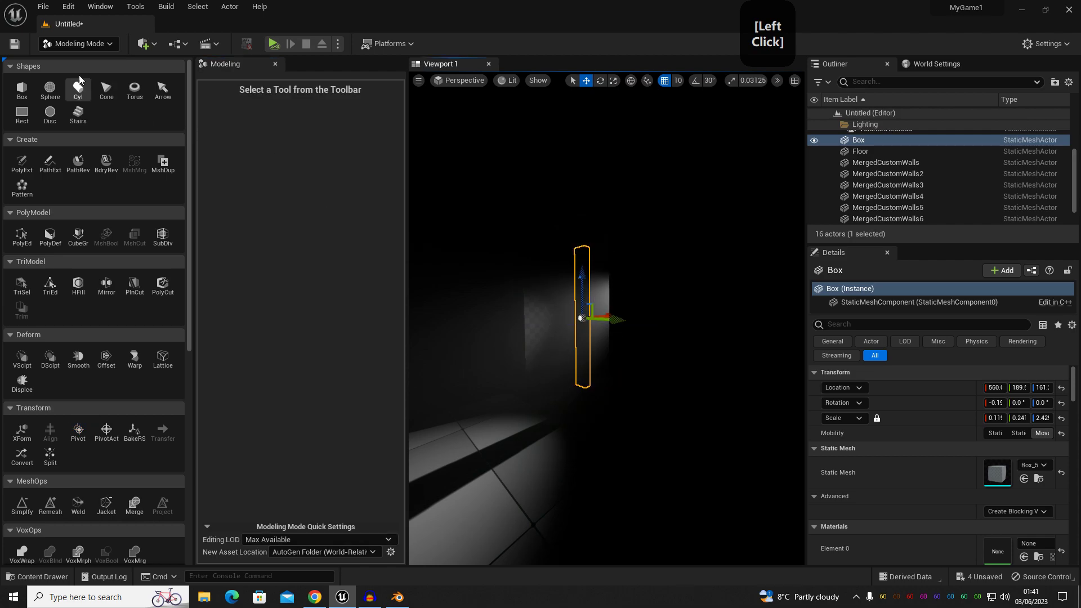
- Run the Edit Pivot tool on the post once more, accept it and return to Selection Mode
left_click(84, 44)
left_click(128, 386)
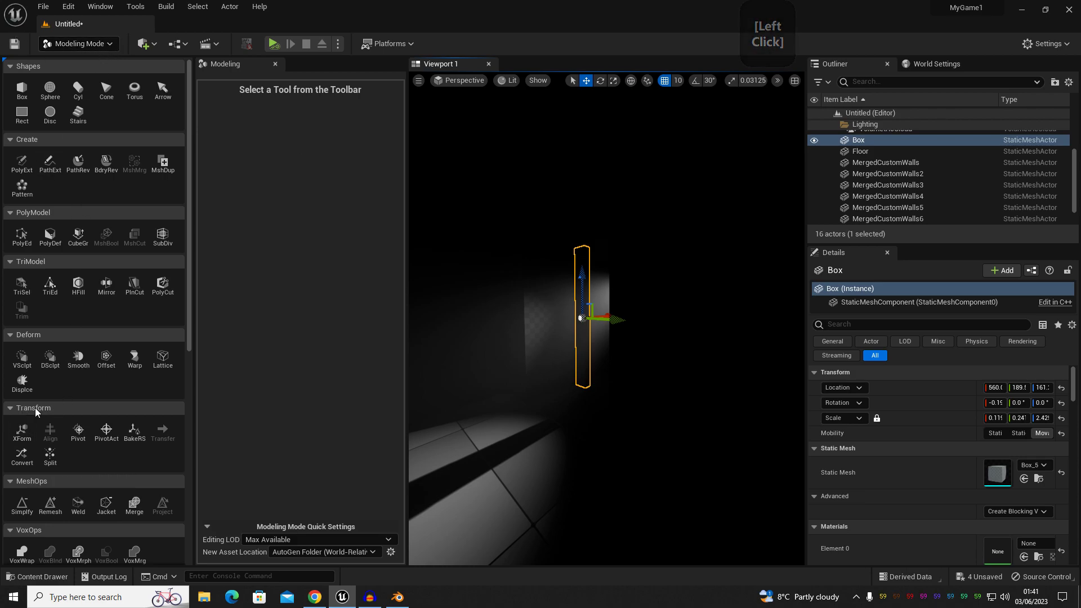
left_click(78, 433)
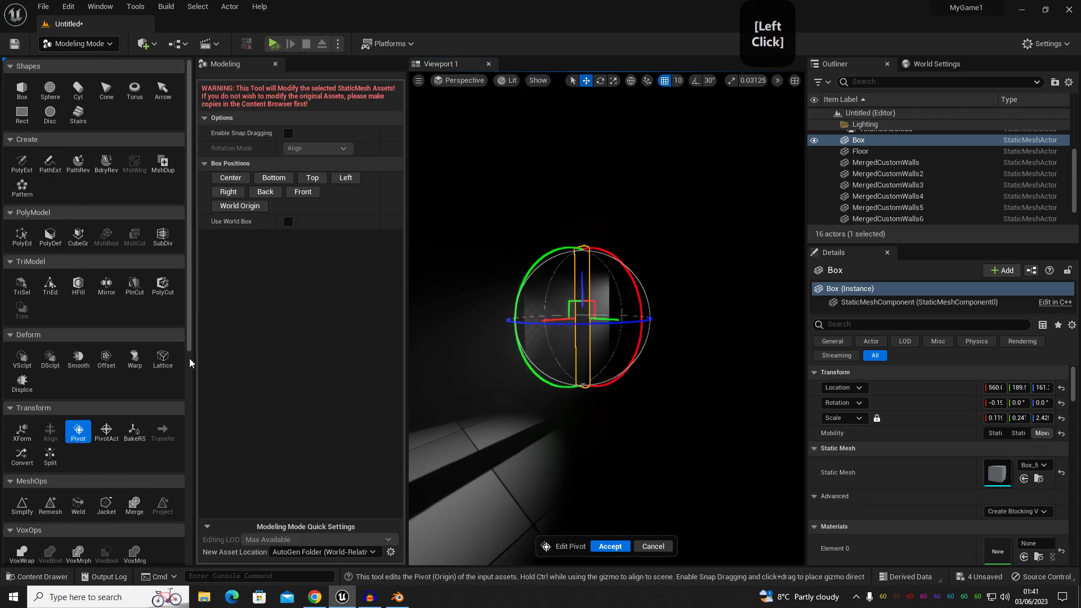
left_click(610, 546)
left_click(94, 45)
left_click(70, 64)
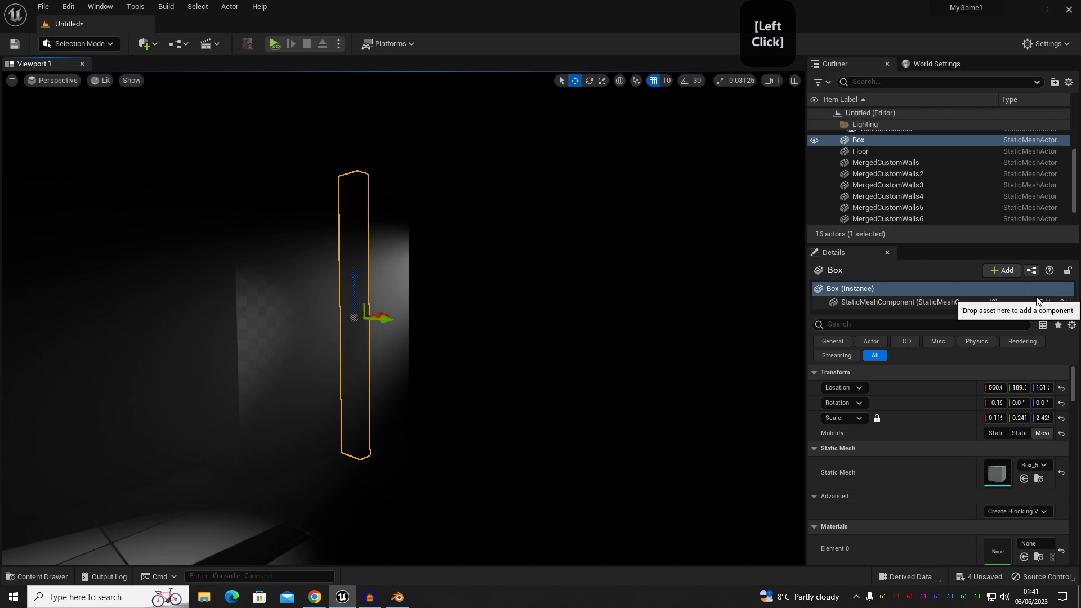
- Add a Rotating Movement component to the post
left_click(993, 271)
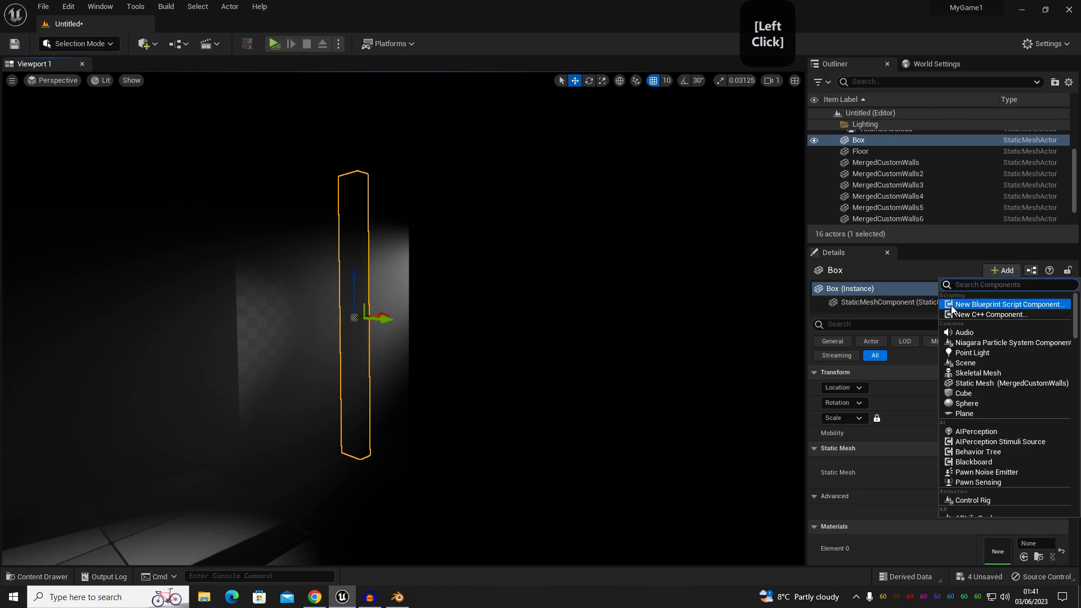
type("rotat")
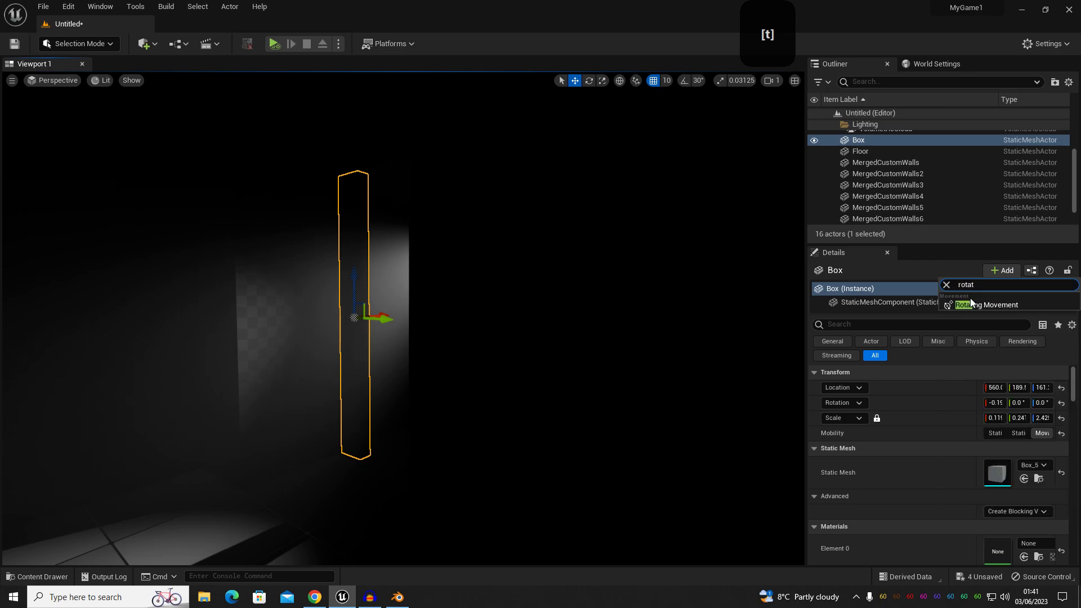
left_click(978, 304)
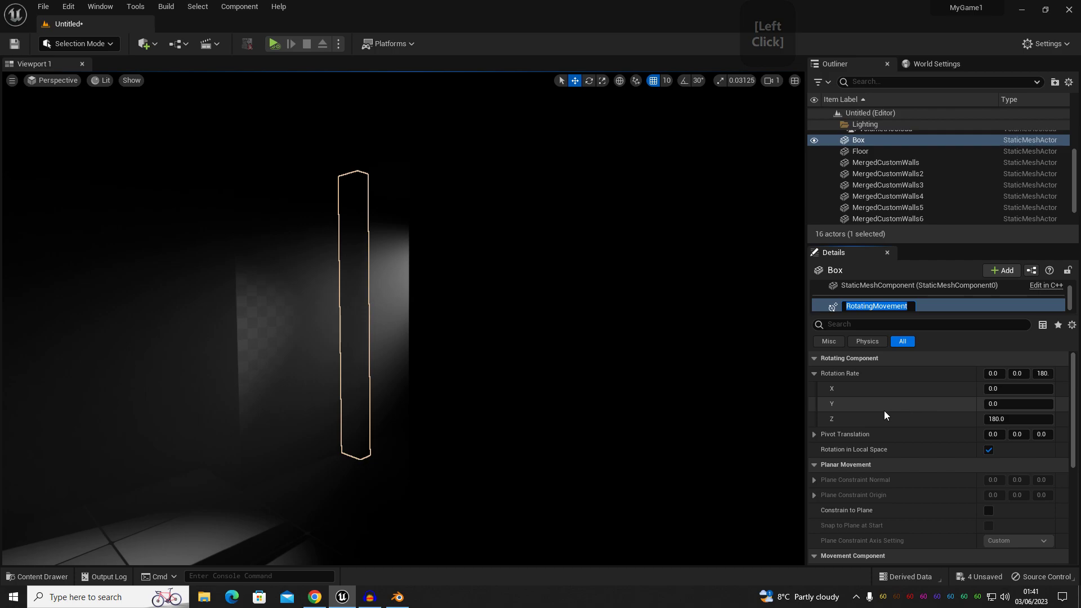
- Try rotating the post about its X axis and undo each test rotation
left_click(355, 336)
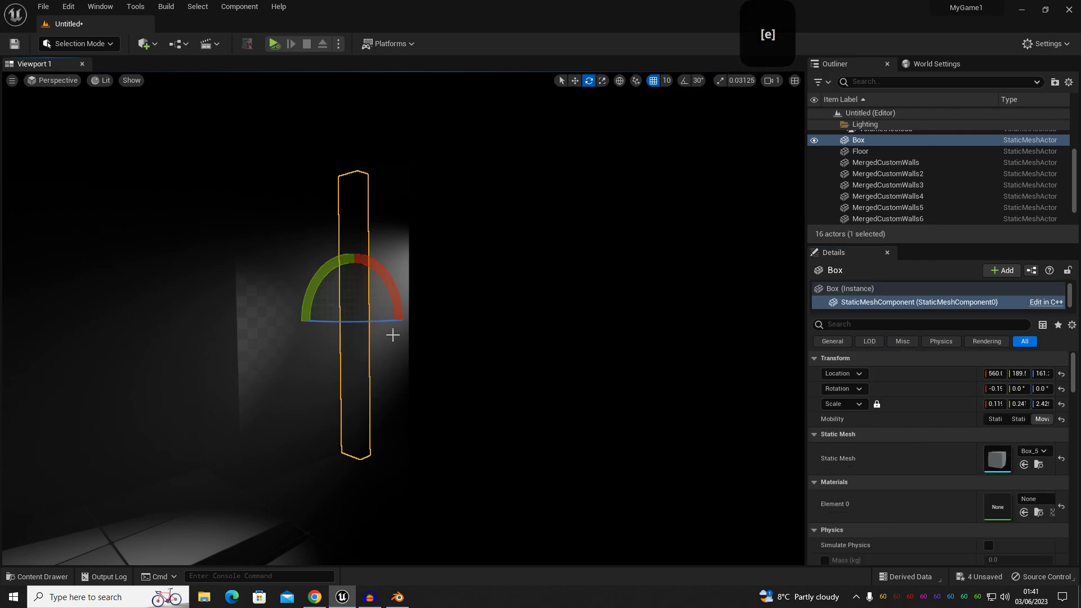
left_click_drag(391, 286, 338, 265)
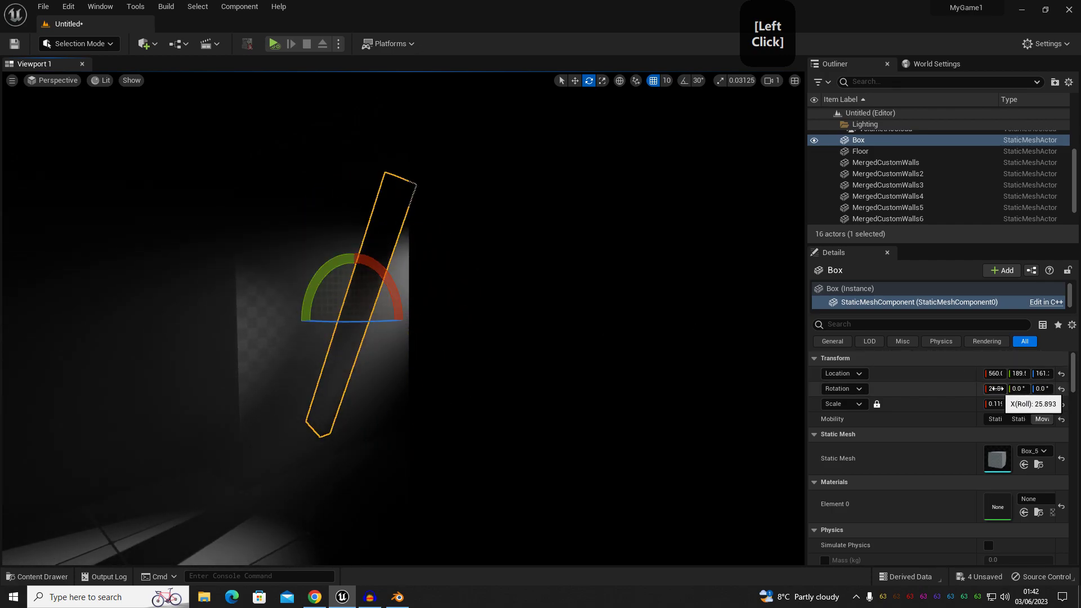
key("ctrl+z")
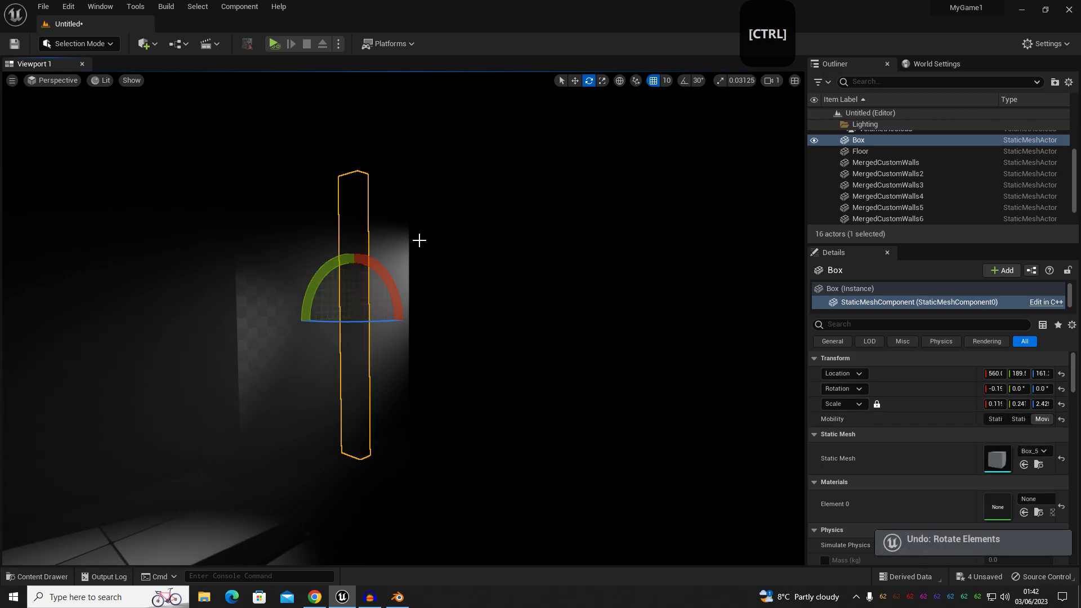
left_click_drag(375, 270, 428, 236)
key("ctrl+z")
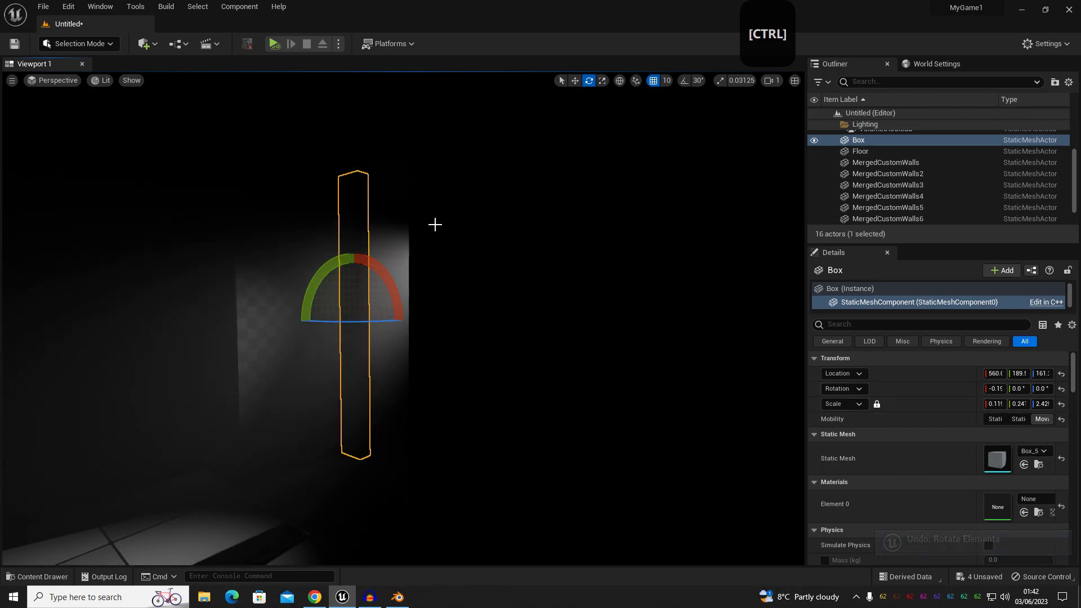
- Set the RotatingMovement component's Rotation Rate to 50 on X and 0 on Z
left_click(840, 307)
scroll(849, 305, "down", 1)
left_click(849, 305)
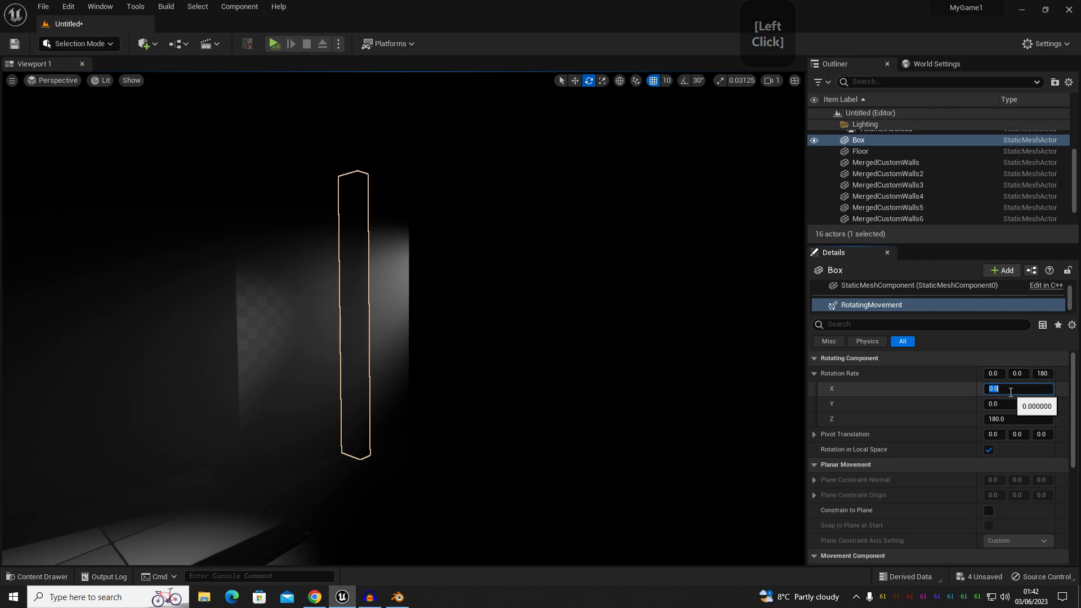
type("50")
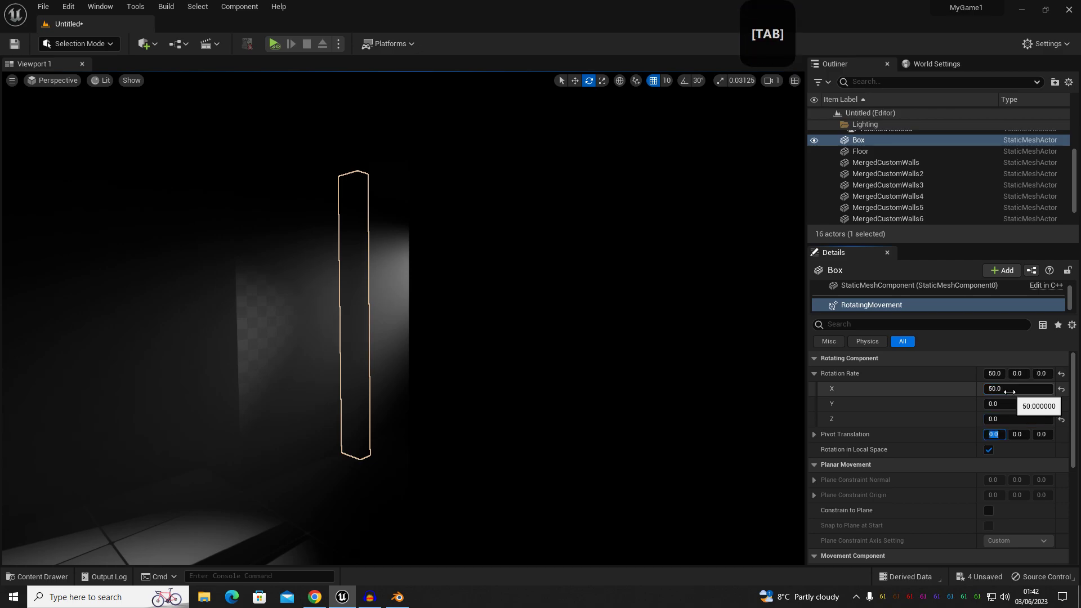
- Hide the editor icons and examine the post's shadow in the corridor from near and far
right_click_drag(419, 274, 418, 274)
key("s")
key("g")
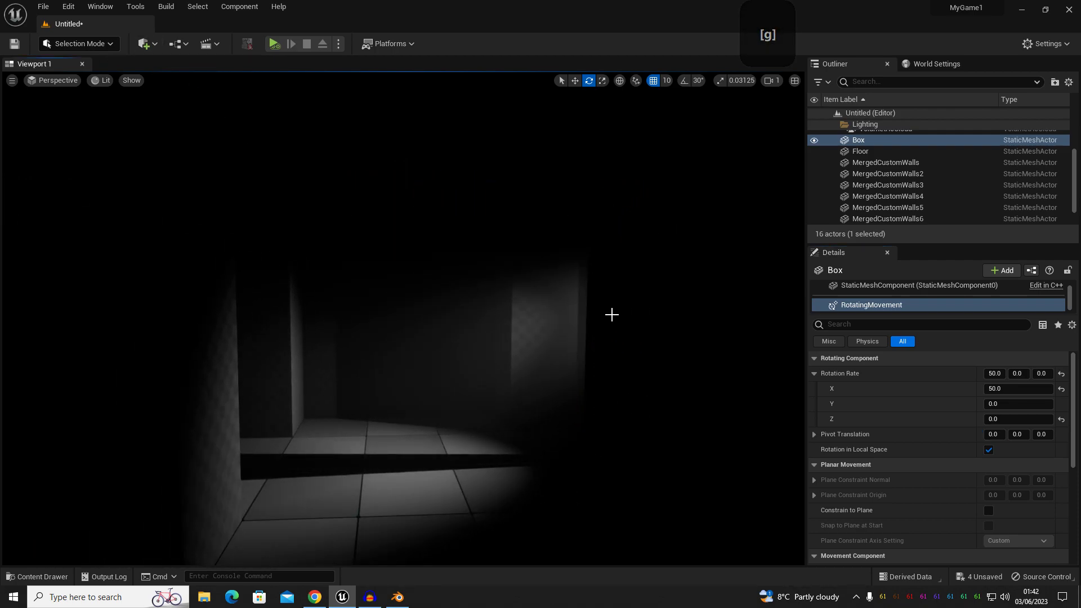
left_click(580, 311)
key("w")
right_click_drag(584, 326, 584, 326)
left_click(584, 326)
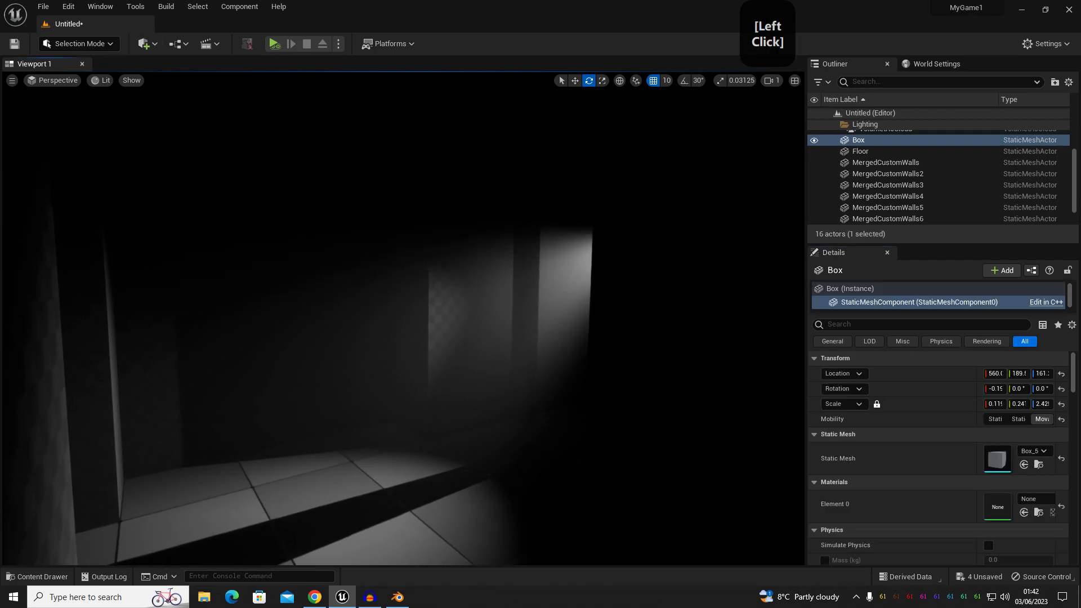
key("g")
right_click_drag(376, 145, 376, 145)
key("s")
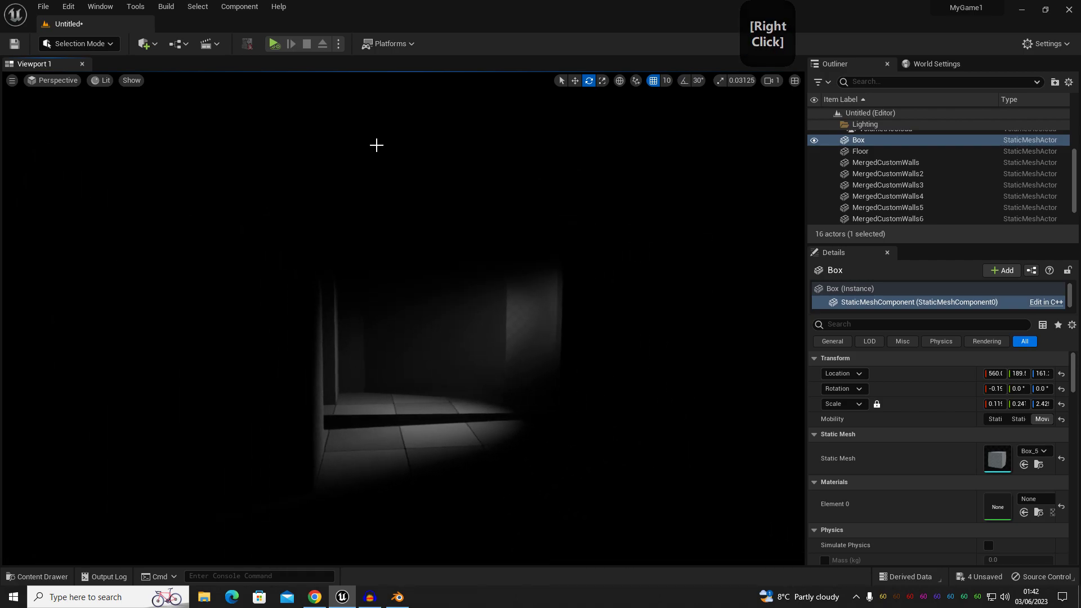
- Run the level simulation and examine the rotating post's shadow sweeping across the corridor from the side
left_click(275, 44)
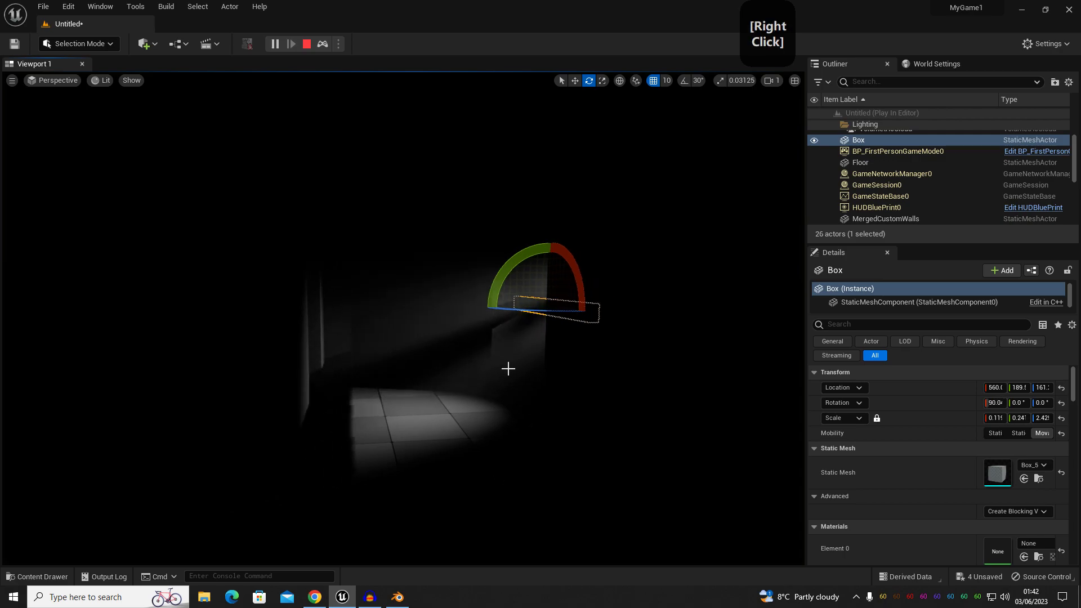
key("g")
right_click(552, 401)
type("g")
right_click_drag(491, 394, 591, 292)
key("w")
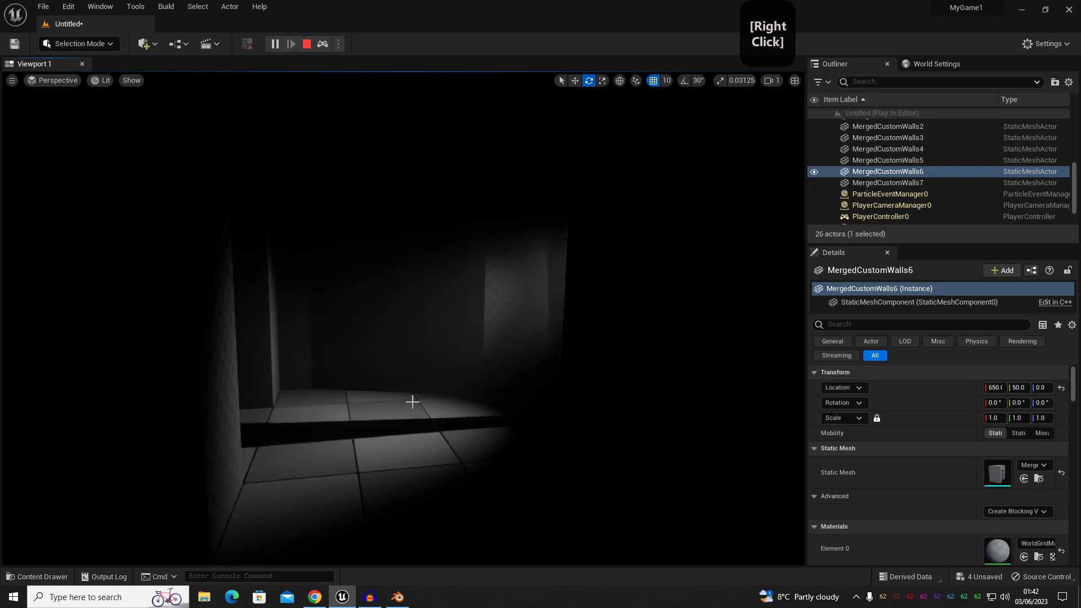
right_click_drag(617, 347, 567, 211)
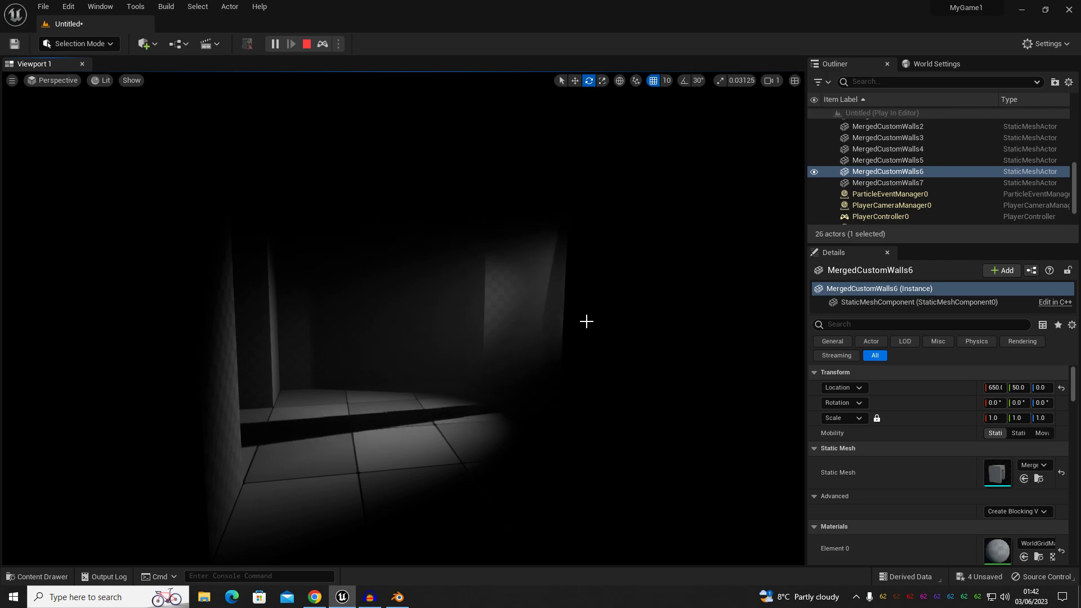
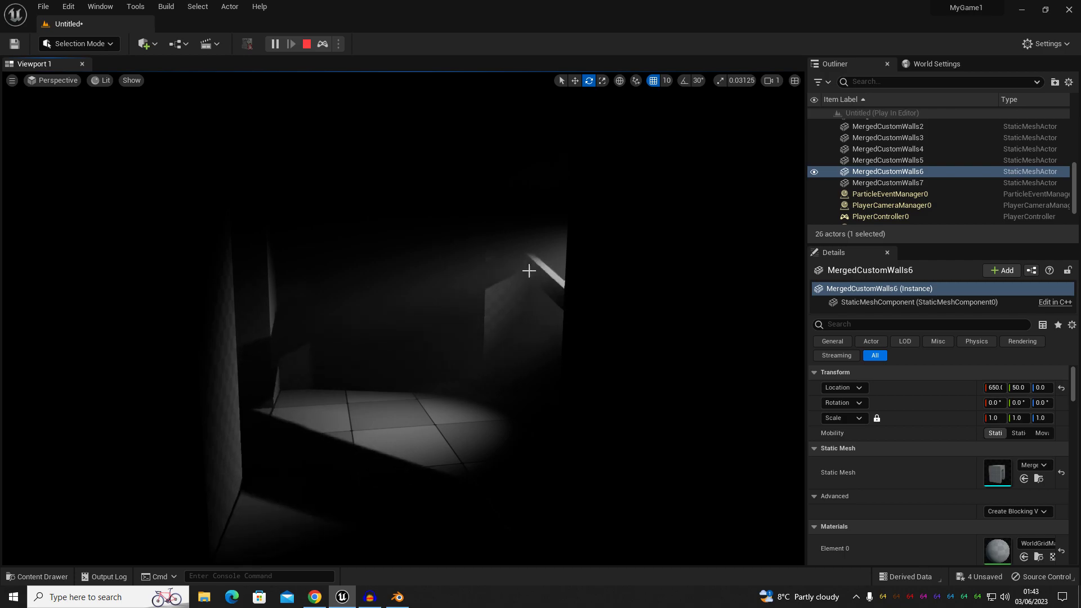
- Examine the rotating post's volumetric shadow looking along the corridor toward the spot light, from near and far
key("d")
right_click_drag(524, 388, 524, 387)
key("w")
key("a")
key("s")
middle_click_drag(524, 387, 524, 387)
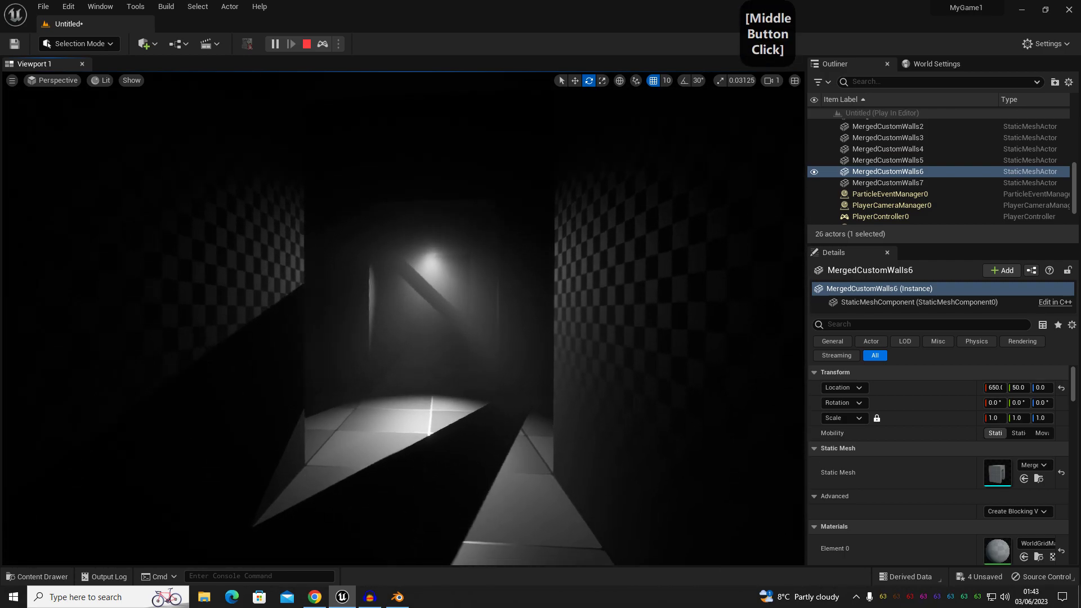
right_click_drag(524, 387, 525, 387)
right_click_drag(471, 259, 470, 259)
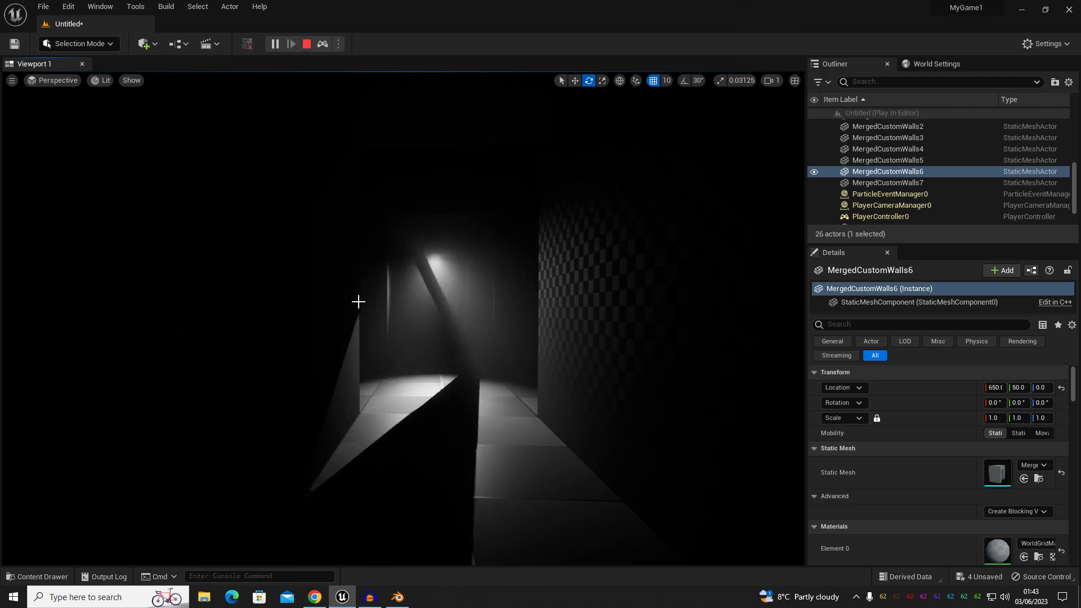
right_click_drag(377, 316, 378, 316)
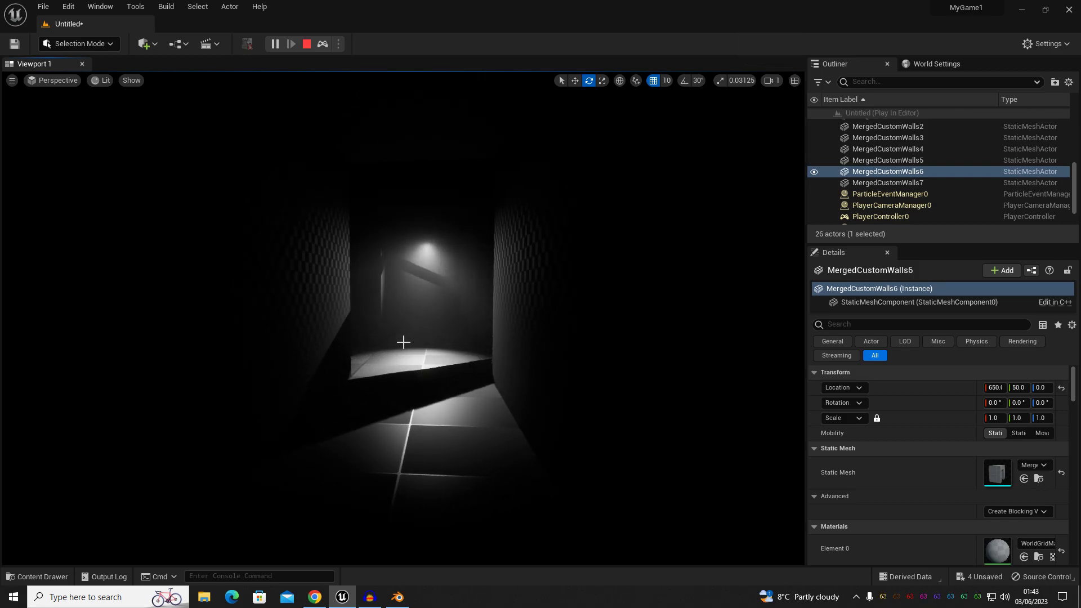
right_click_drag(446, 359, 445, 357)
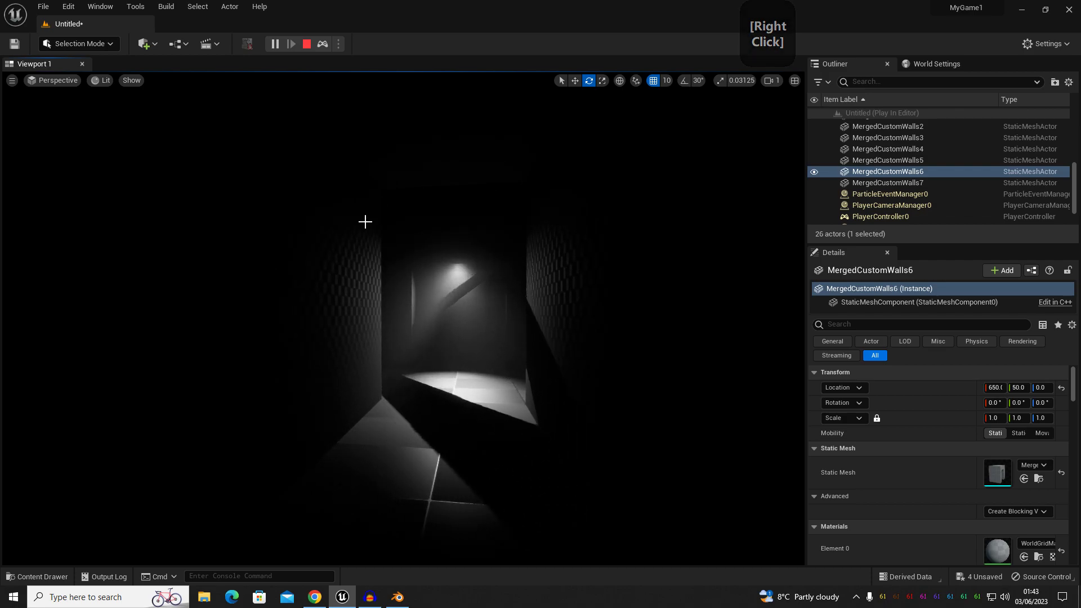
key("w")
right_click_drag(501, 376, 501, 375)
key("s")
middle_click(501, 375)
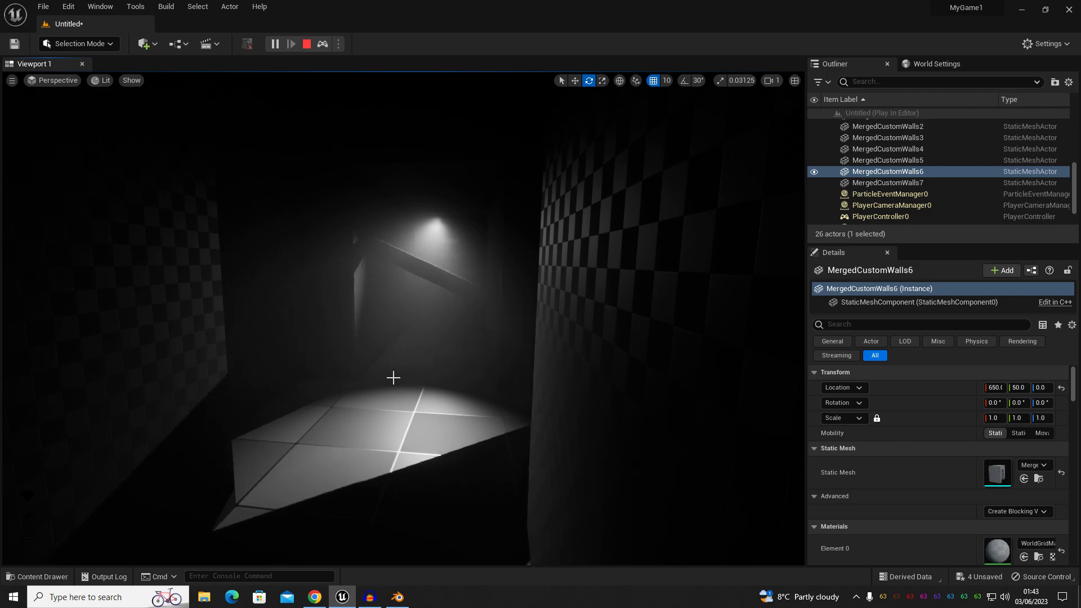
- View the moving shadow from the dark side of the corridor, then stop the simulation and close the message log
key("d")
key("s")
right_click_drag(429, 369, 439, 388)
middle_click_drag(439, 389, 439, 417)
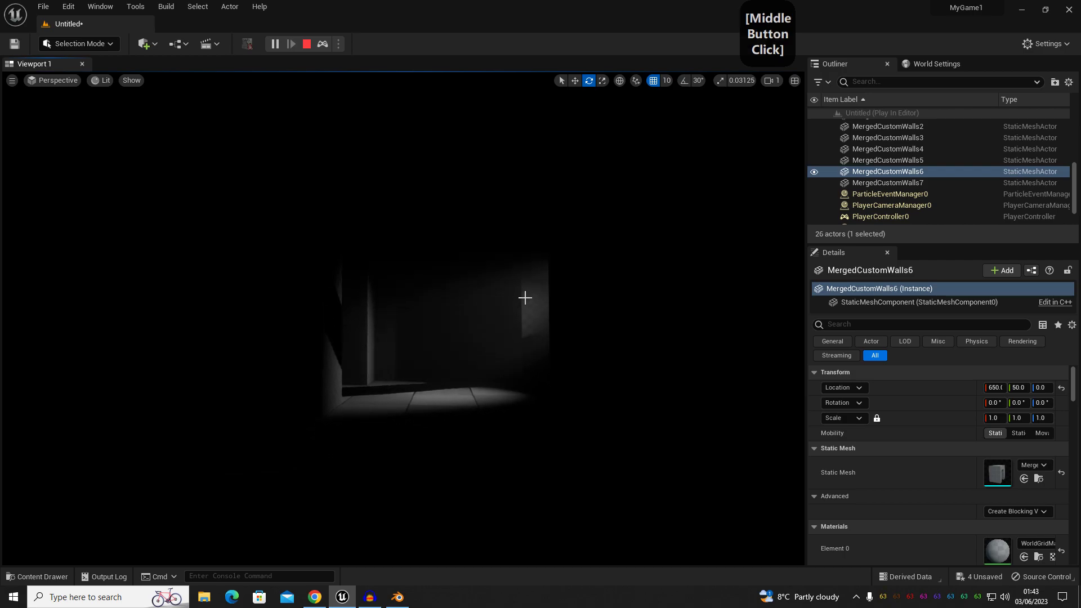
right_click_drag(513, 339, 551, 293)
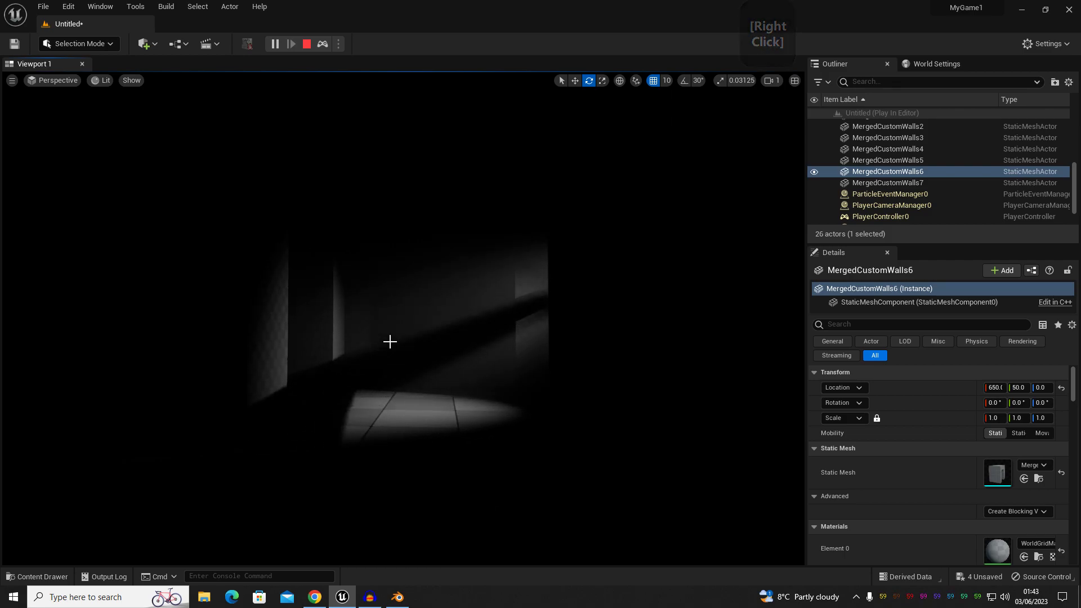
right_click_drag(389, 340, 417, 338)
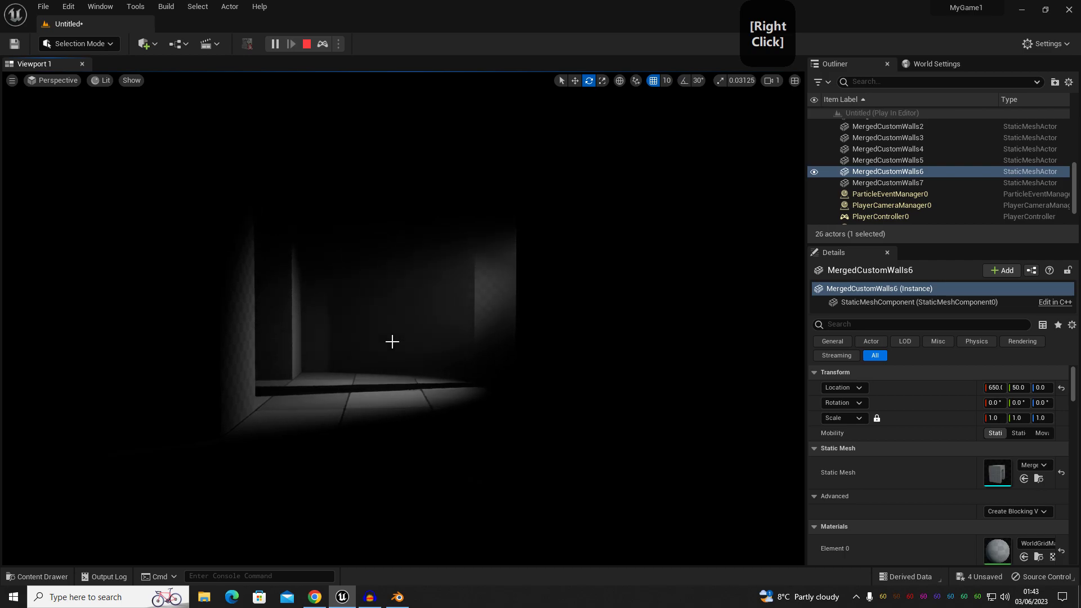
right_click_drag(459, 380, 411, 321)
key("w")
key("a")
left_click(307, 43)
left_click(126, 11)
- Duplicate the post in place and rotate the copy 90° about its X axis to form a cross
left_click(381, 289)
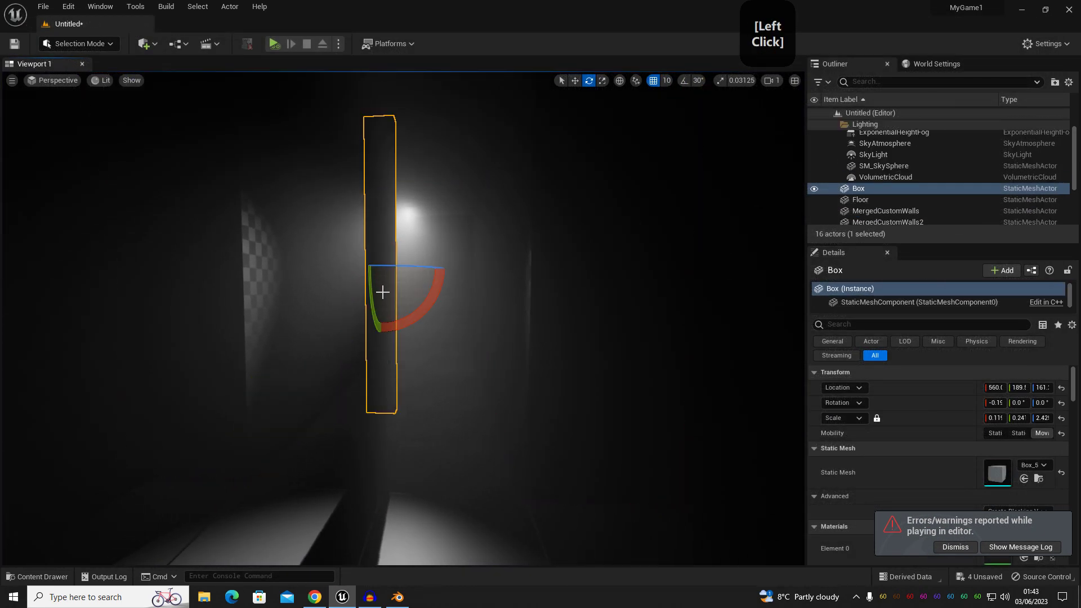
left_click_drag(422, 320, 403, 330, "alt")
key("ctrl+z")
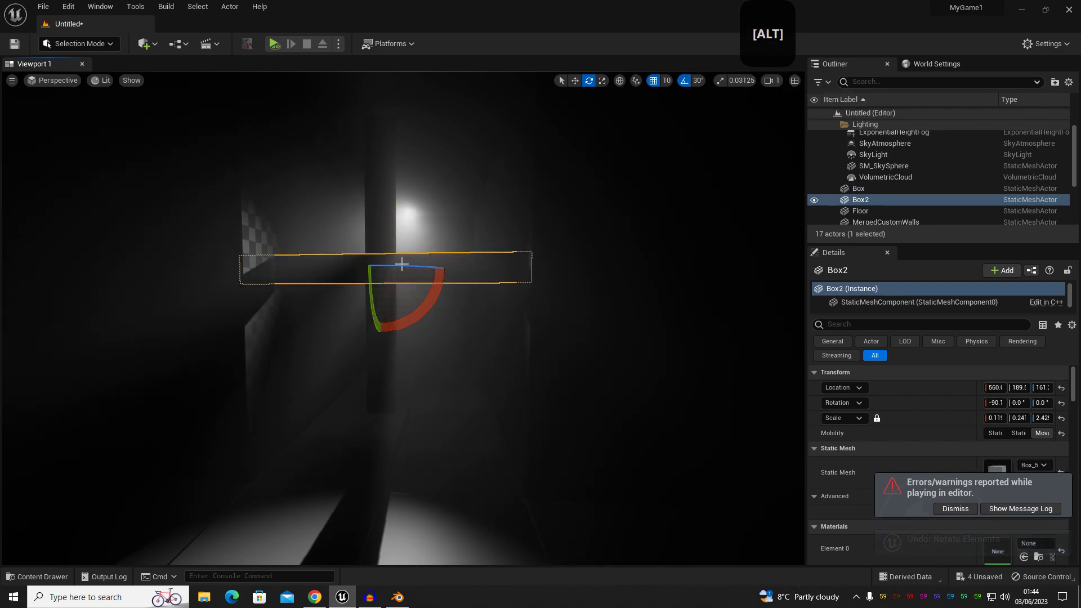
- Set the horizontal post's RotatingMovement Rotation Rate X to -50
left_click(383, 247)
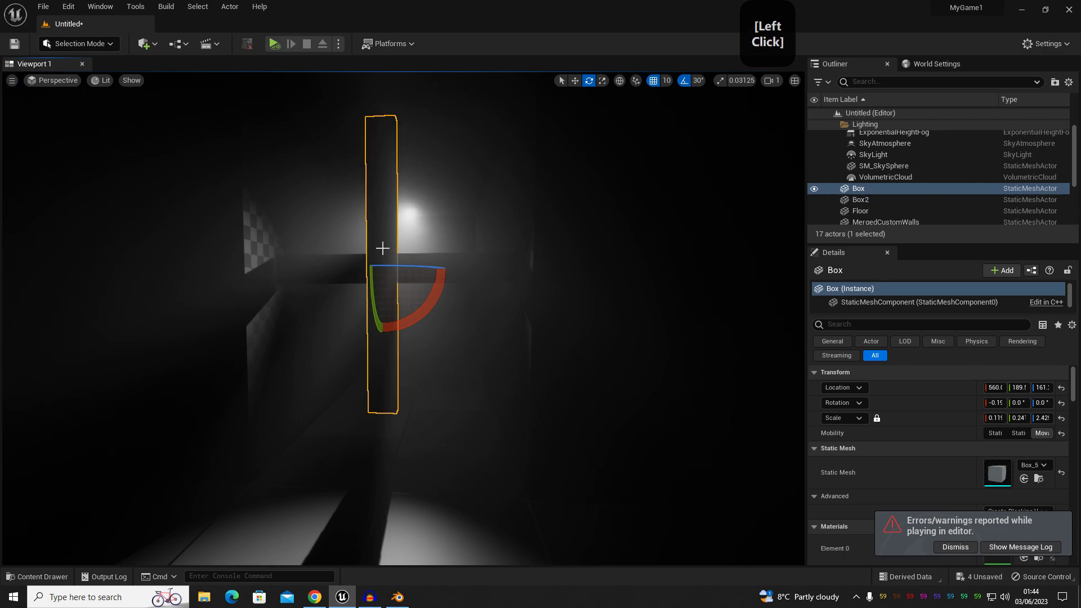
left_click(427, 267)
left_click(369, 228, "shift")
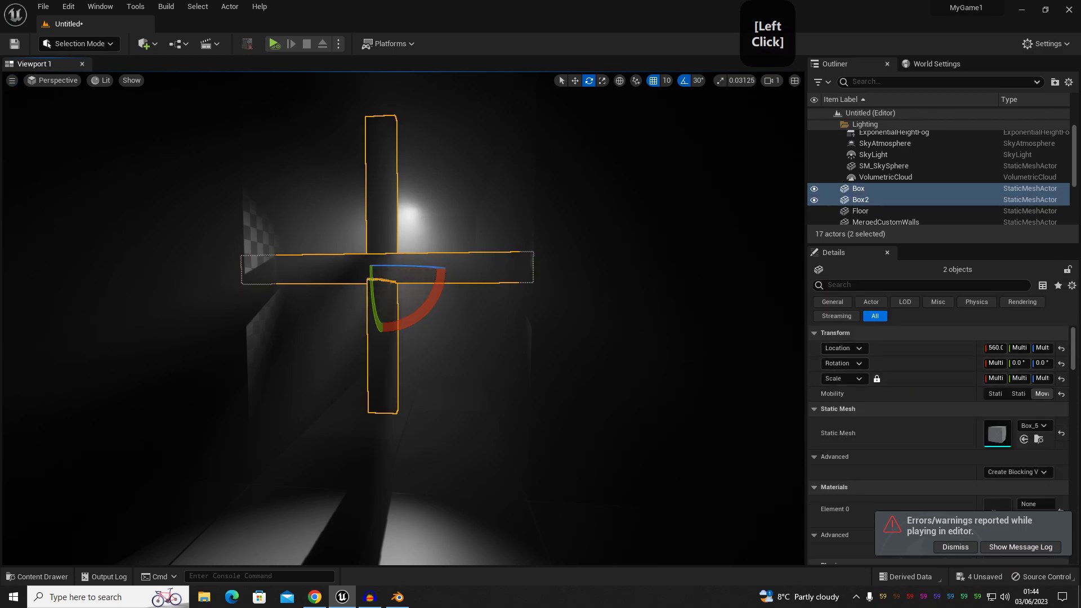
left_click(395, 228, "ctrl")
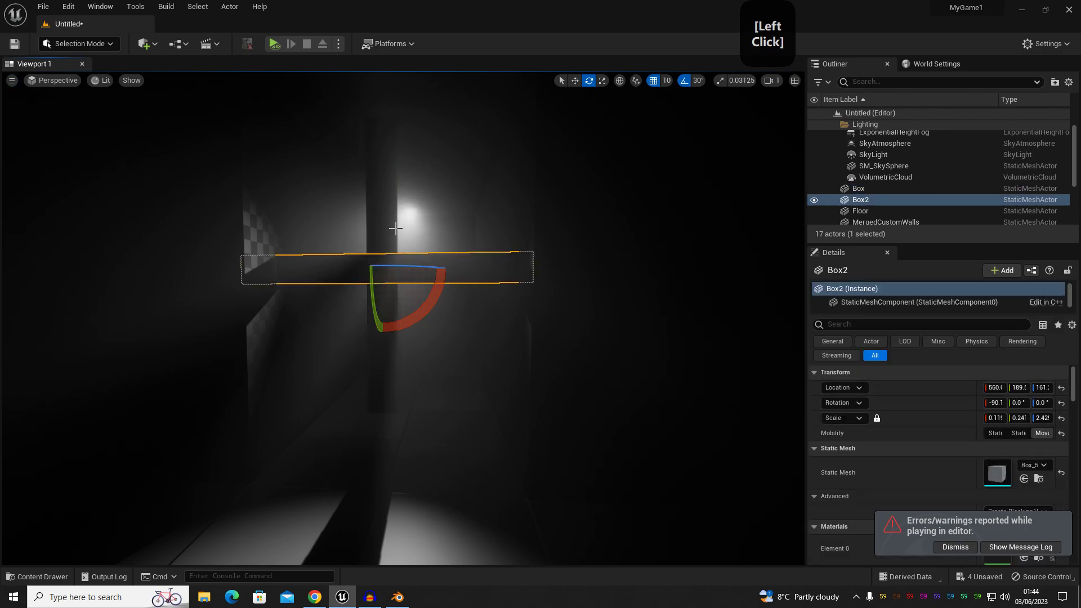
scroll(862, 305, "down", 1)
left_click(862, 306)
left_click(1010, 392)
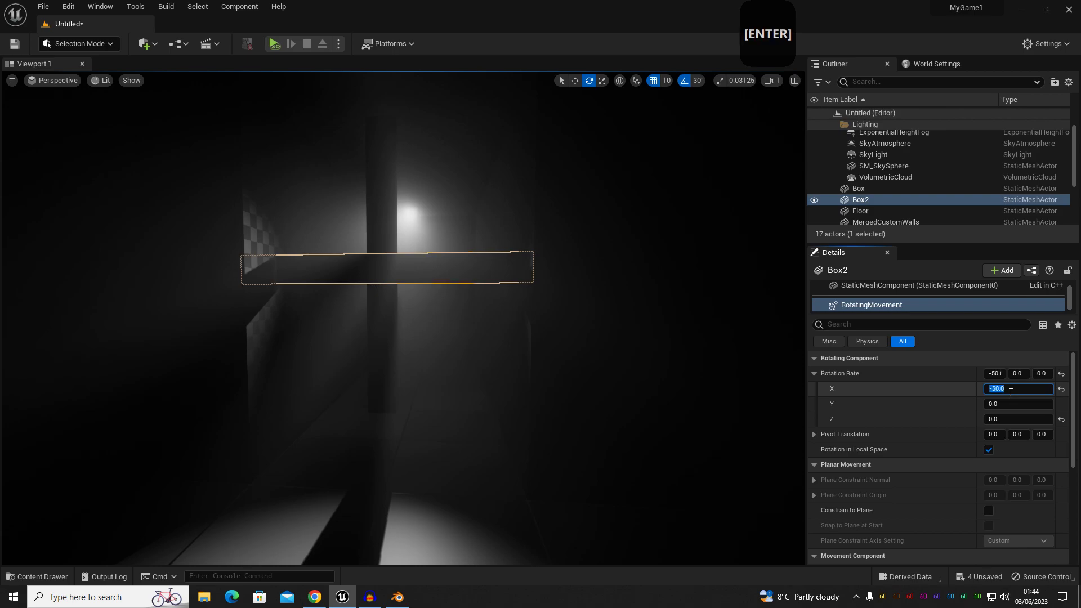
- Check the vertical post's RotatingMovement settings and start the simulation from a side view of the corridor
left_click(386, 223)
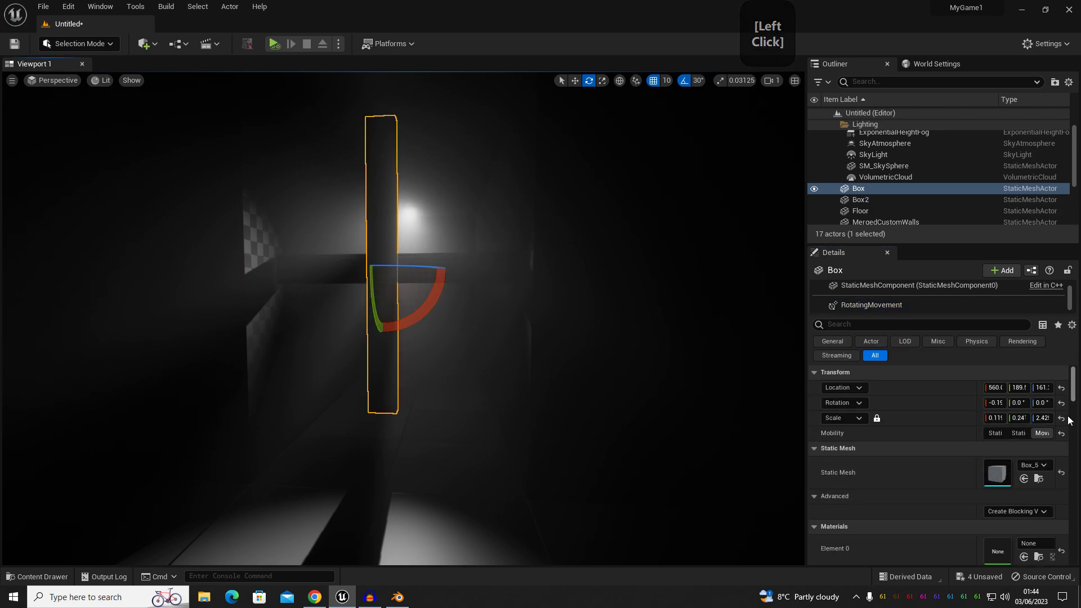
left_click(912, 305)
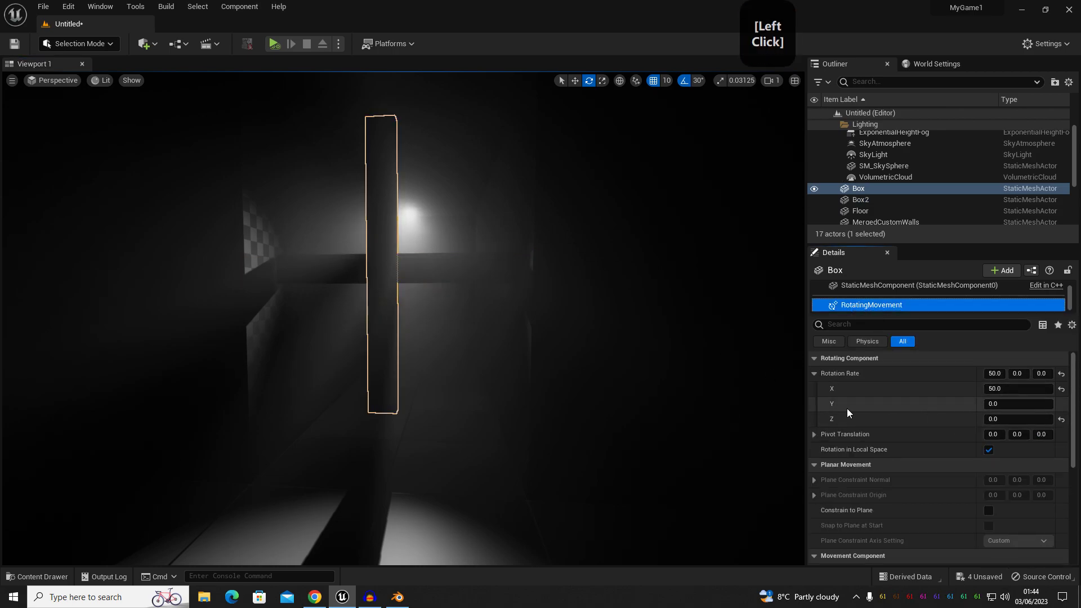
right_click_drag(619, 281, 563, 299)
key("g")
key("g")
key("d")
right_click_drag(473, 349, 248, 349)
left_click(273, 43)
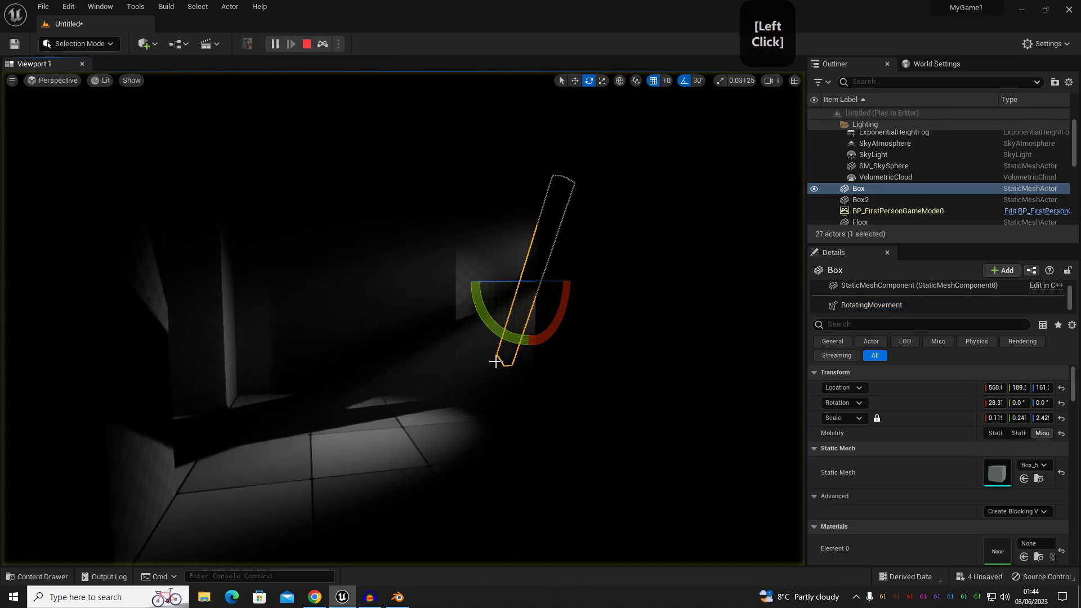
- Examine the shadows of the two counter-rotating posts from several viewpoints, then stop the simulation and close the message log
key("g")
right_click_drag(482, 382, 467, 387)
key("g")
key("s")
key("a")
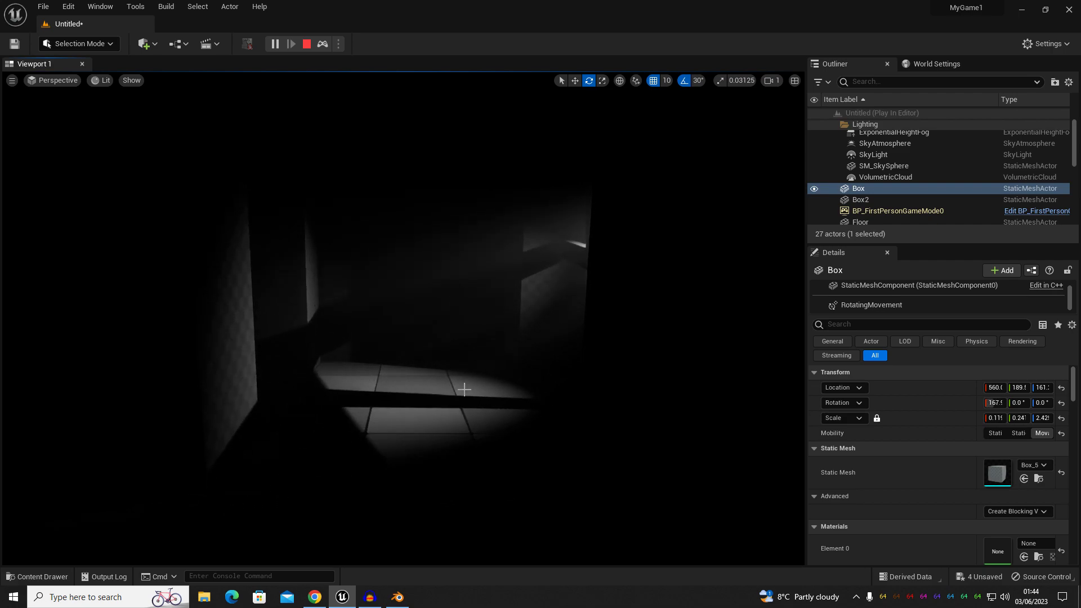
right_click_drag(464, 390, 579, 333)
key("a")
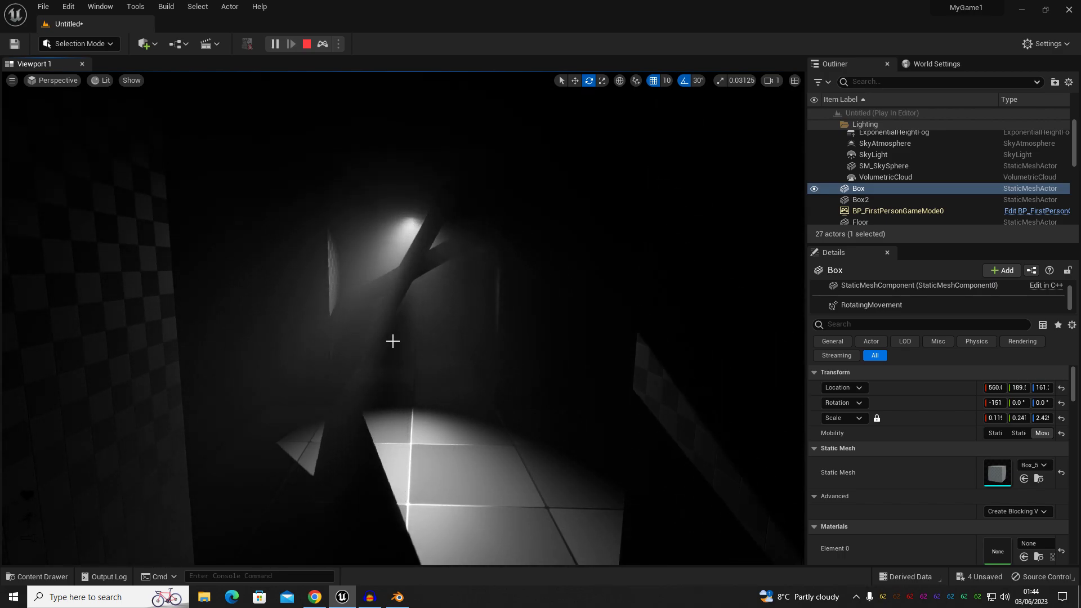
right_click_drag(367, 318, 427, 329)
key("s")
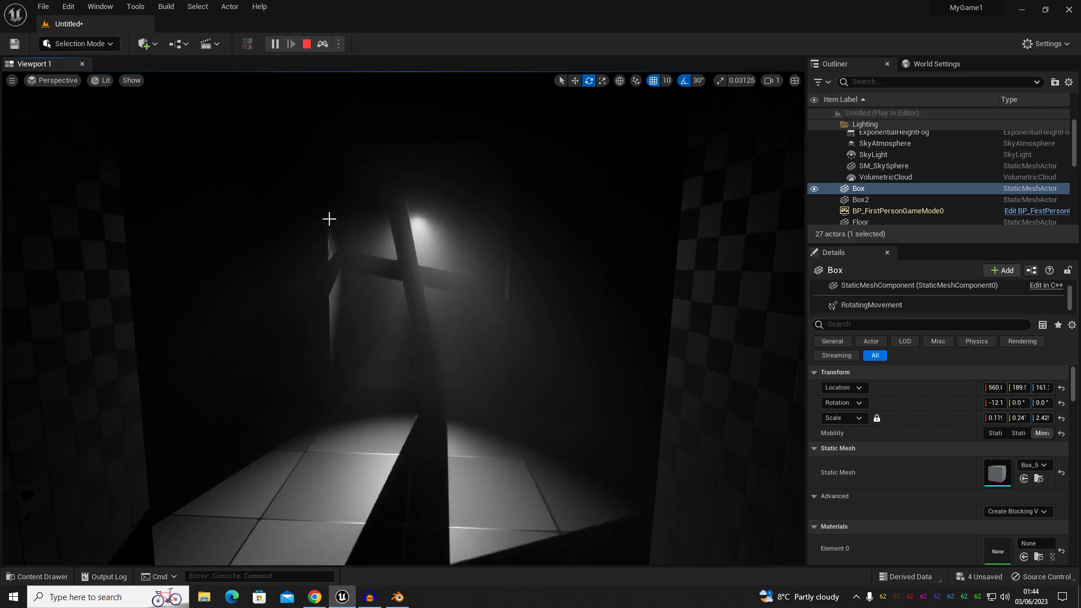
left_click(307, 44)
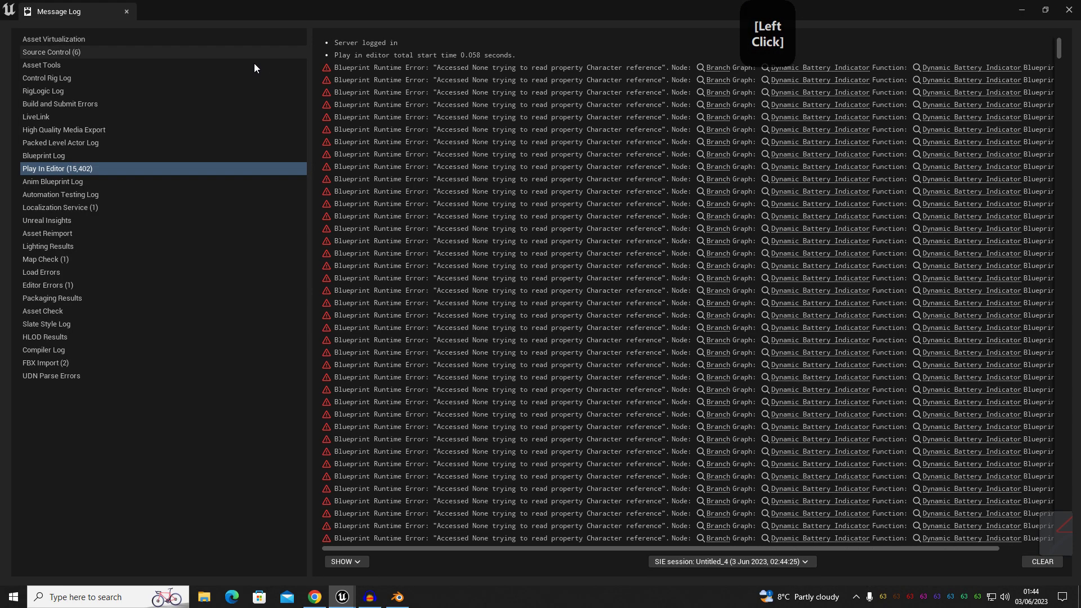
left_click(127, 12)
- Set the horizontal post's RotatingMovement Rotation Rate X to 50
left_click(486, 275)
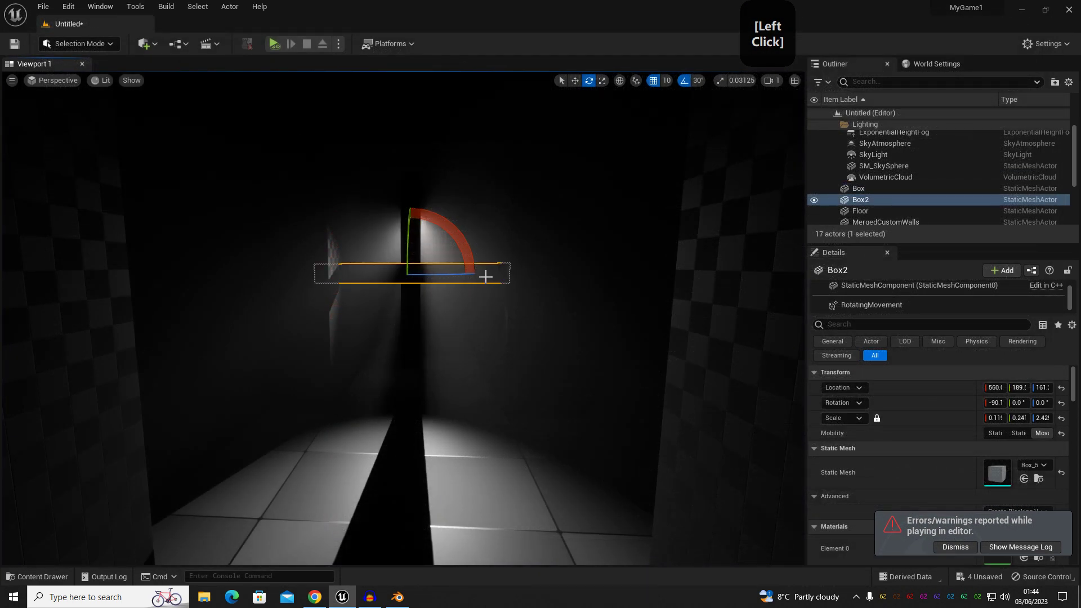
left_click(871, 306)
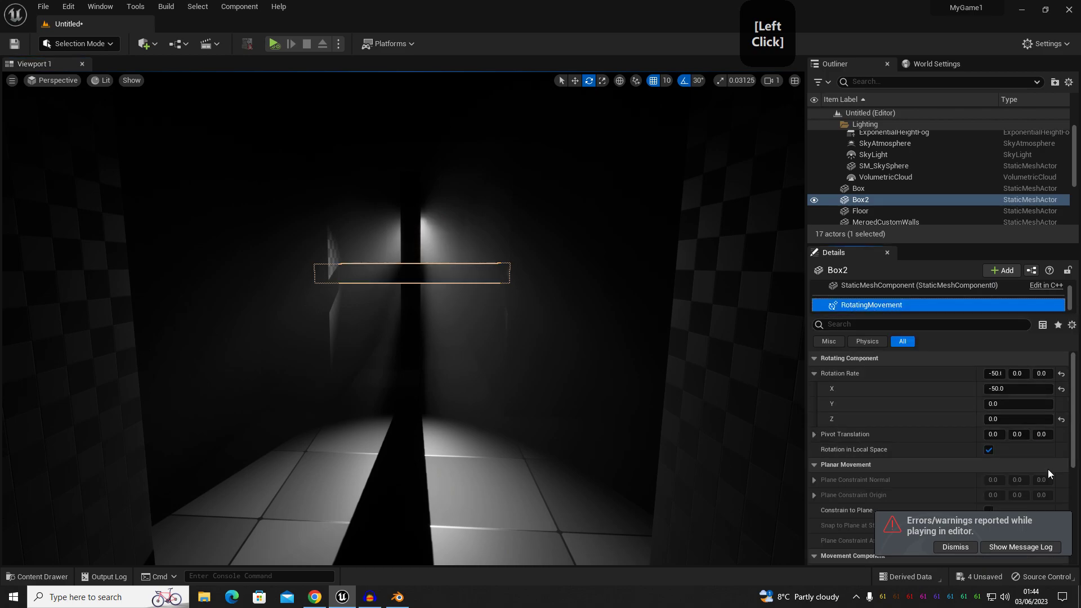
left_click(1023, 389)
type("50")
key("Return")
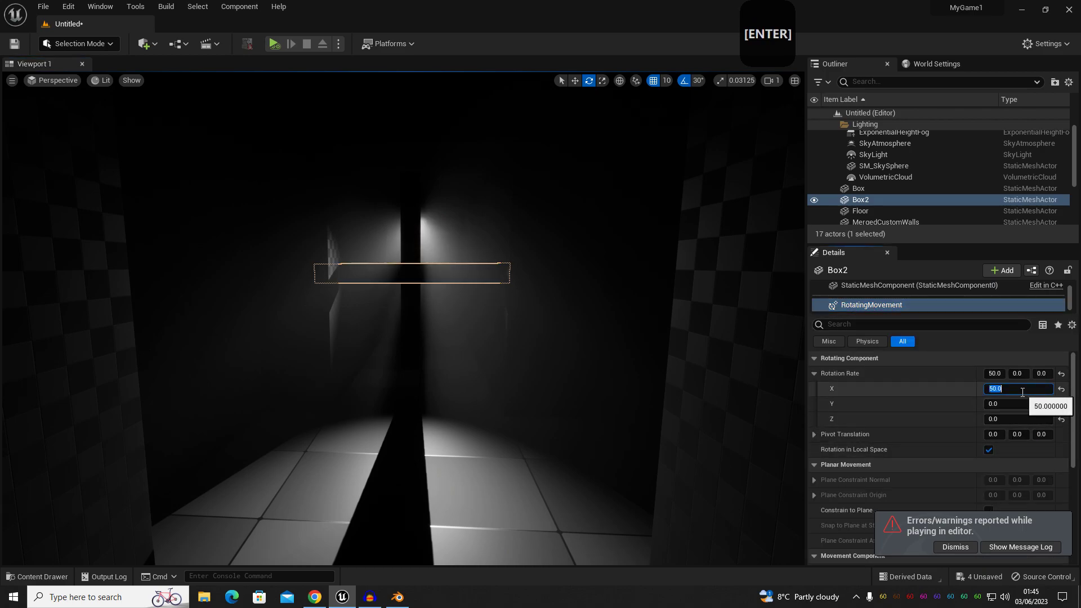
- Simulate the level and examine the crossed posts' shadows from around the corridor, then stop and close the message log
right_click_drag(298, 82, 298, 82)
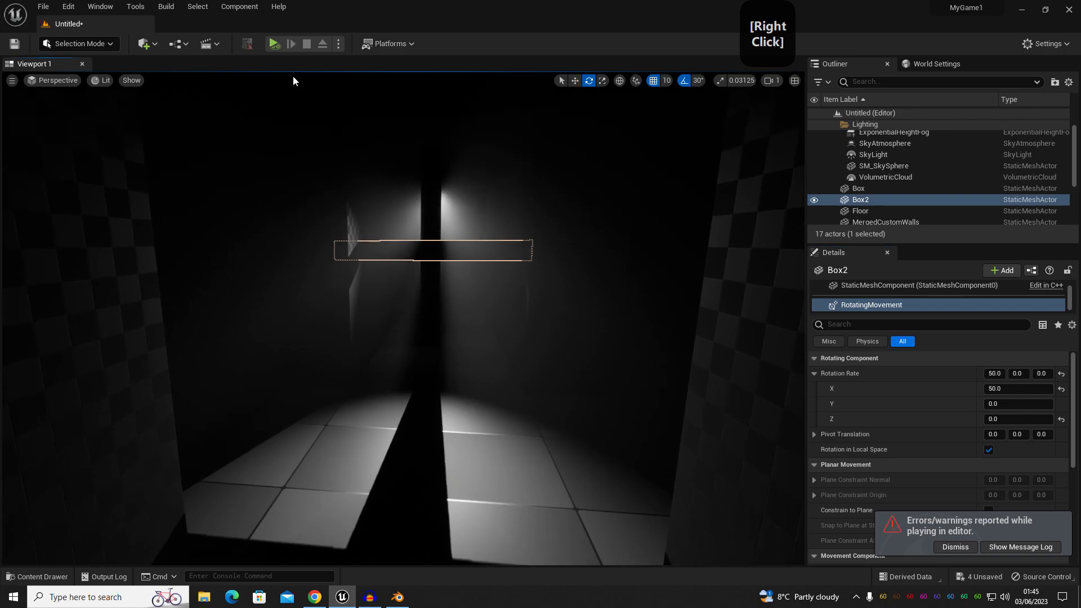
left_click(275, 43)
right_click_drag(477, 242, 477, 241)
right_click_drag(554, 365, 553, 364)
key("d")
key("a")
key("w")
key("s")
key("d")
key("s")
middle_click(554, 365)
middle_click_drag(572, 408, 573, 407)
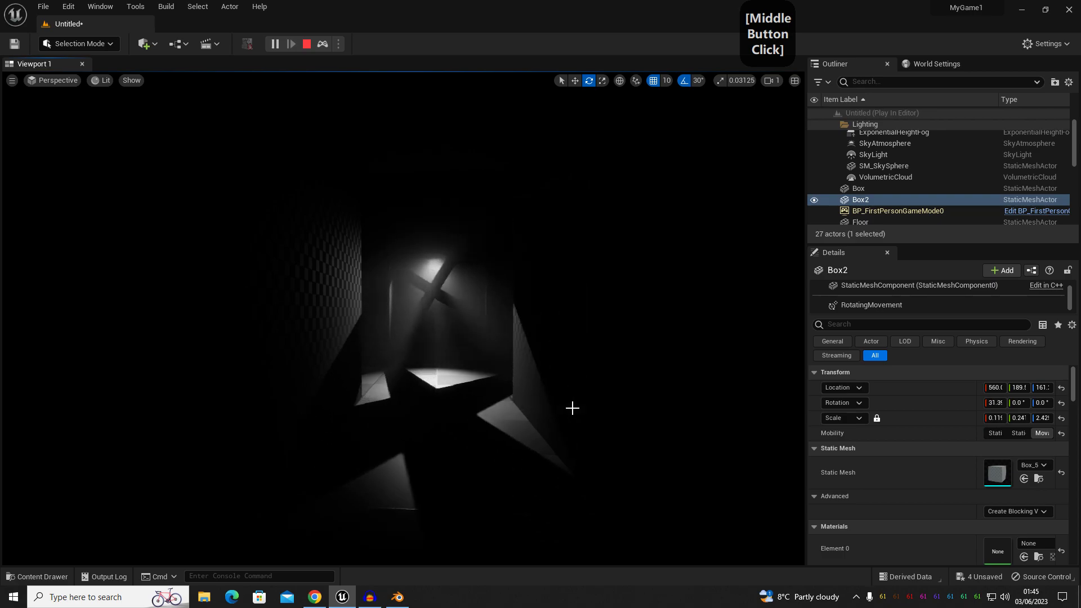
right_click_drag(572, 408, 458, 226)
key("w")
key("d")
left_click(305, 44)
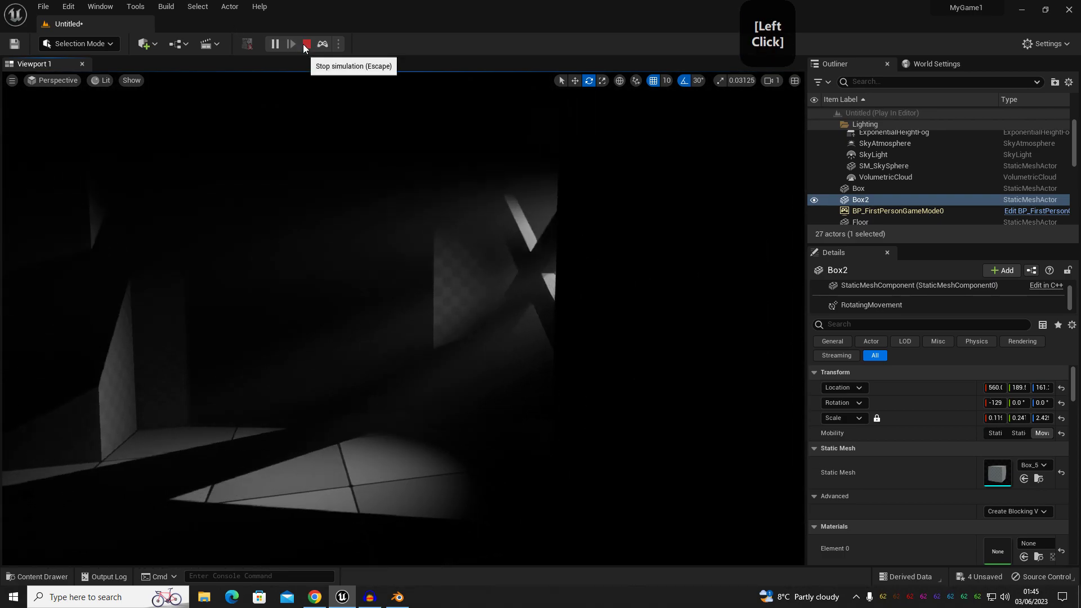
left_click(125, 12)
- Select the vertical and horizontal posts of the cross together
key("s")
key("w")
right_click_drag(471, 304, 471, 297)
key("a")
left_click(413, 313, "shift")
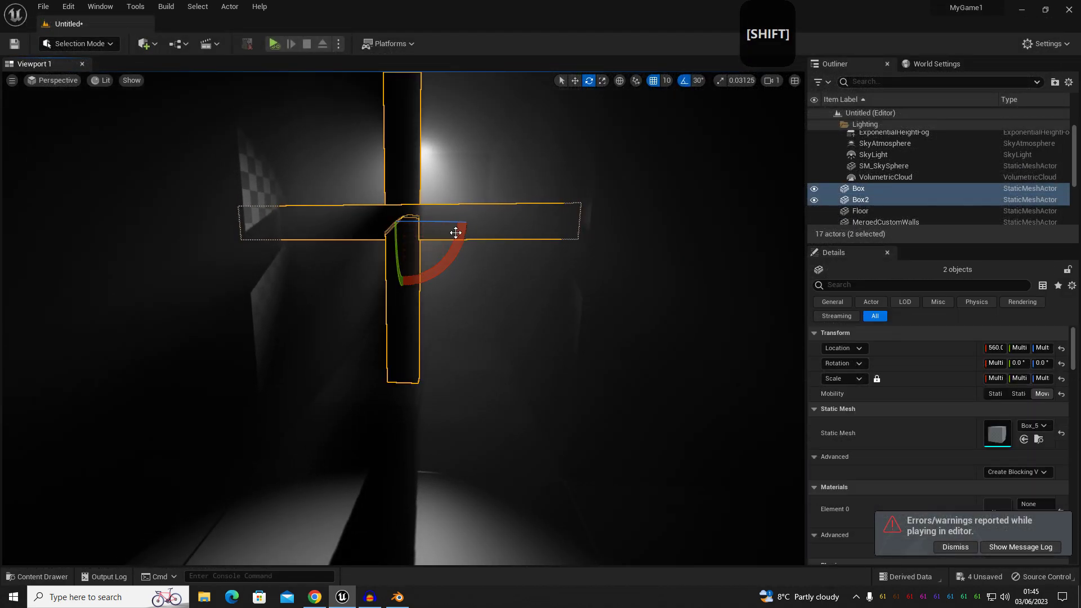
- Delete the two crossing boxes and the spotlight inside the corridor
key("Delete")
right_click_drag(421, 179, 421, 179)
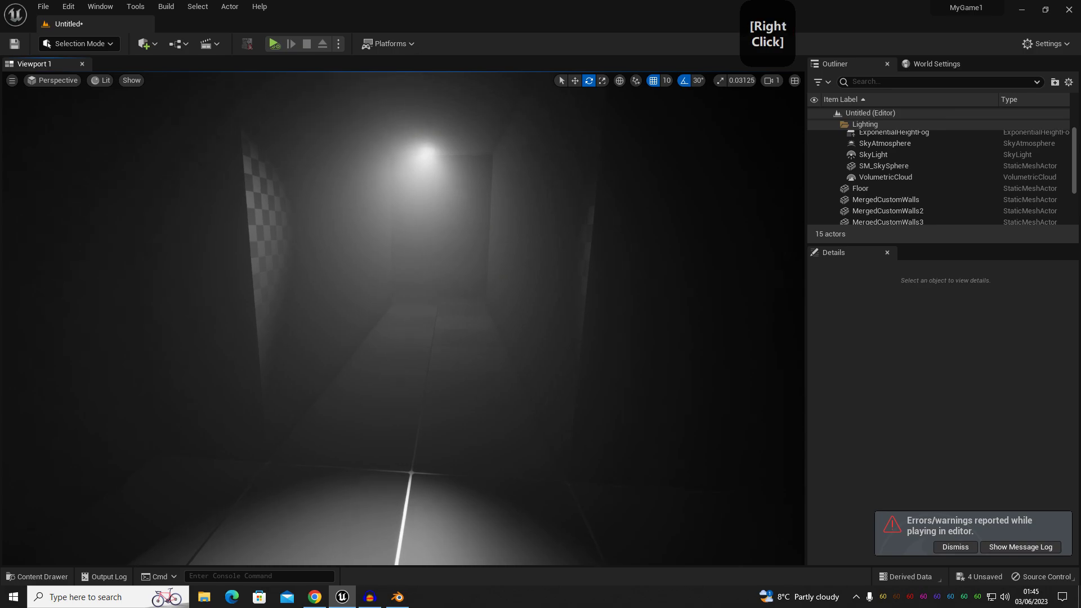
key("s")
left_click(447, 203)
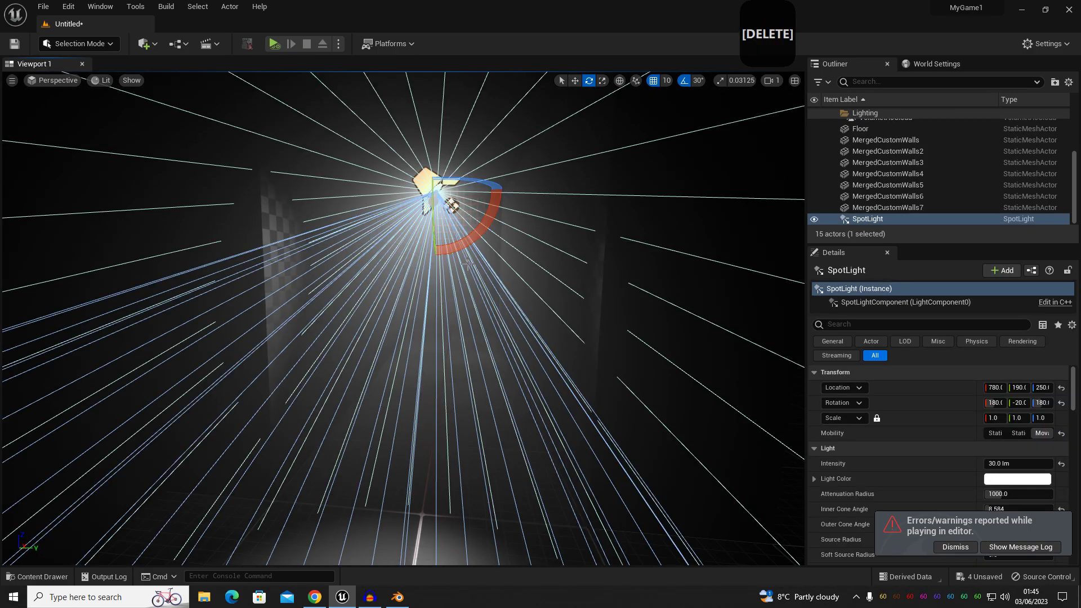
key("Delete")
- Switch the viewport from lit shading to the Unlit view mode
left_click(100, 80)
left_click(124, 124)
right_click_drag(124, 124, 124, 124)
key("s")
right_click_drag(398, 326, 398, 326)
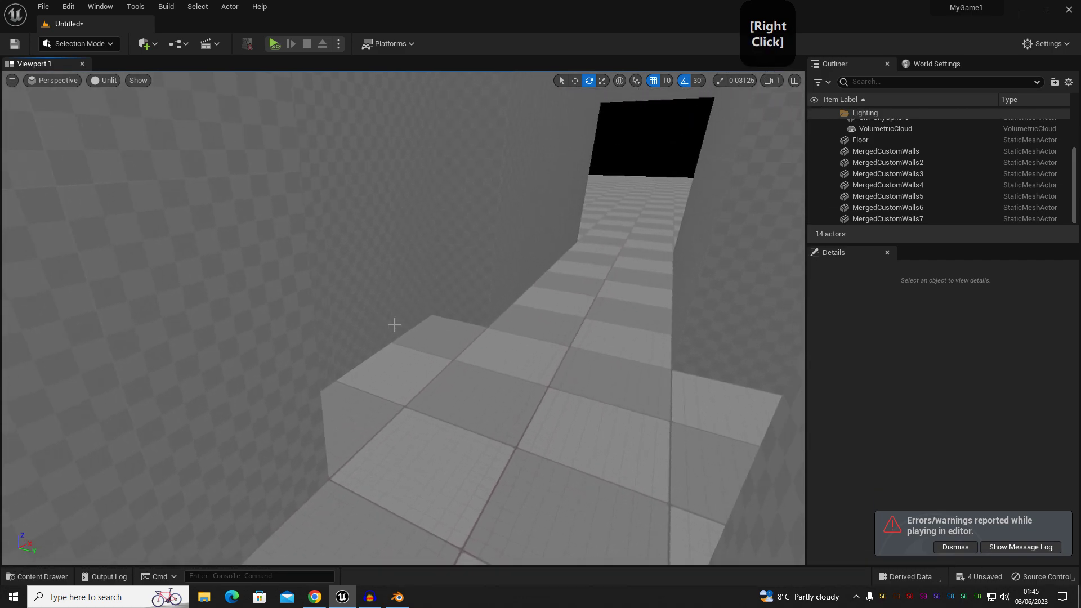
- Examine the corridor's wall sections from inside and from outside its entrance
left_click(405, 318)
right_click(910, 387)
left_click(955, 414)
right_click_drag(527, 380, 528, 380)
key("g")
key("s")
key("d")
key("a")
key("w")
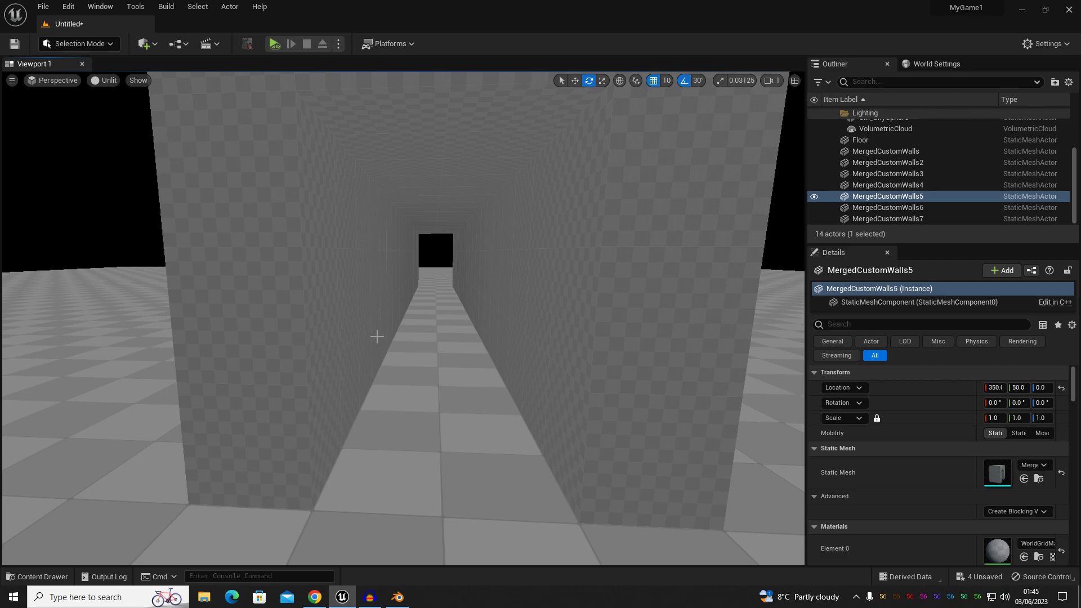
right_click_drag(527, 380, 527, 380)
key("a")
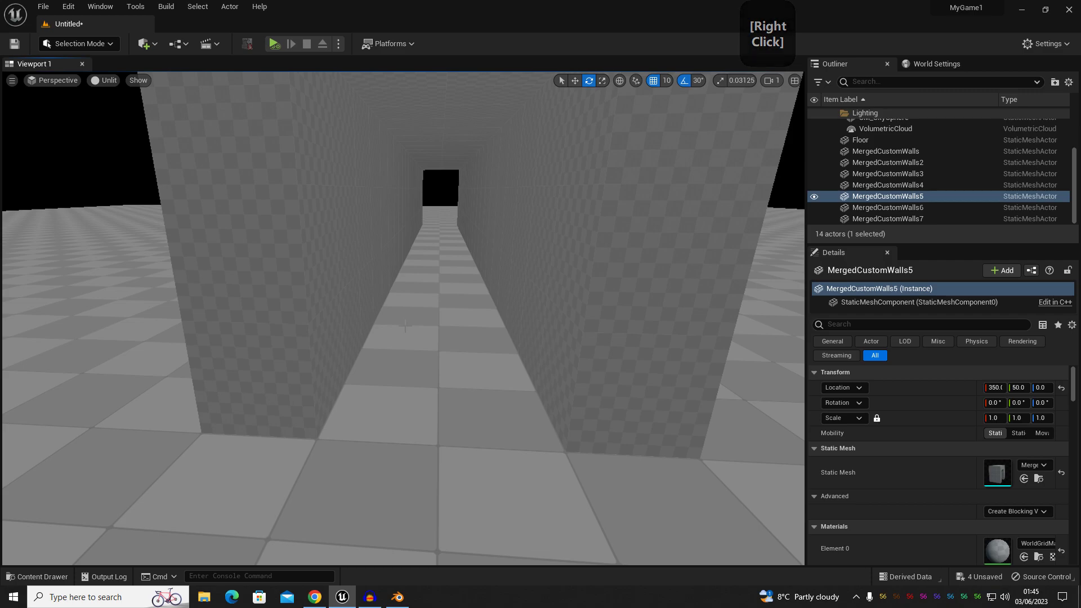
right_click_drag(527, 380, 527, 380)
key("a")
key("d")
key("s")
right_click_drag(401, 340, 400, 340)
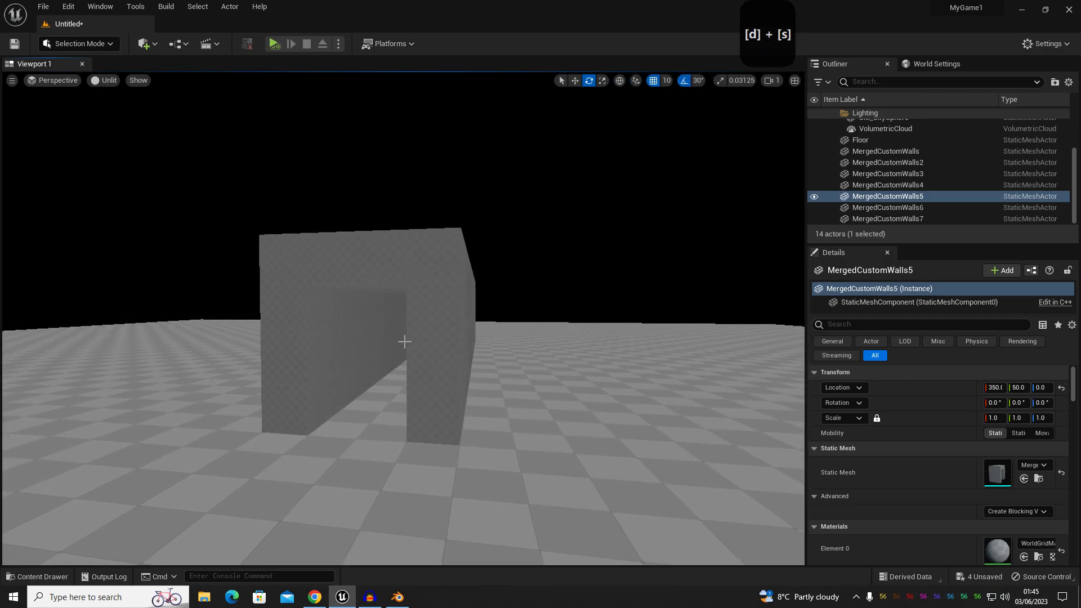
- Move one corridor wall section sideways so it stands apart from the rest of the corridor
left_click(417, 398)
right_click_drag(332, 412, 332, 412)
key("s")
key("r")
left_click_drag(295, 410, 540, 430)
- Play the level from the floor in front of the separated wall section, check the flashlight's lighting on the walls, and end the preview
right_click_drag(559, 75, 559, 76)
key("d")
left_click(494, 524)
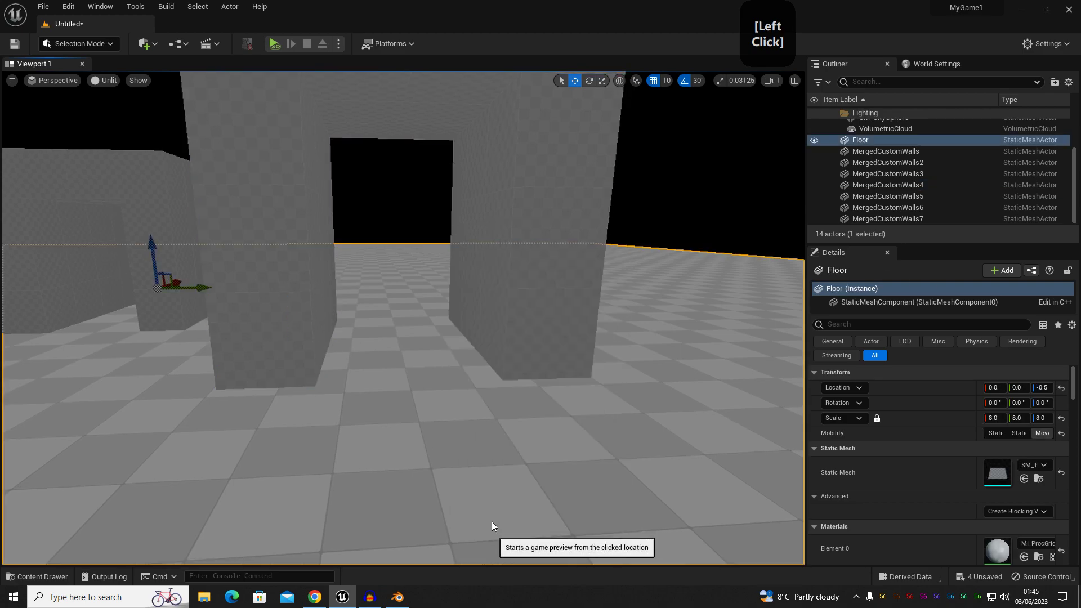
key("alt+p")
key("w")
key("a")
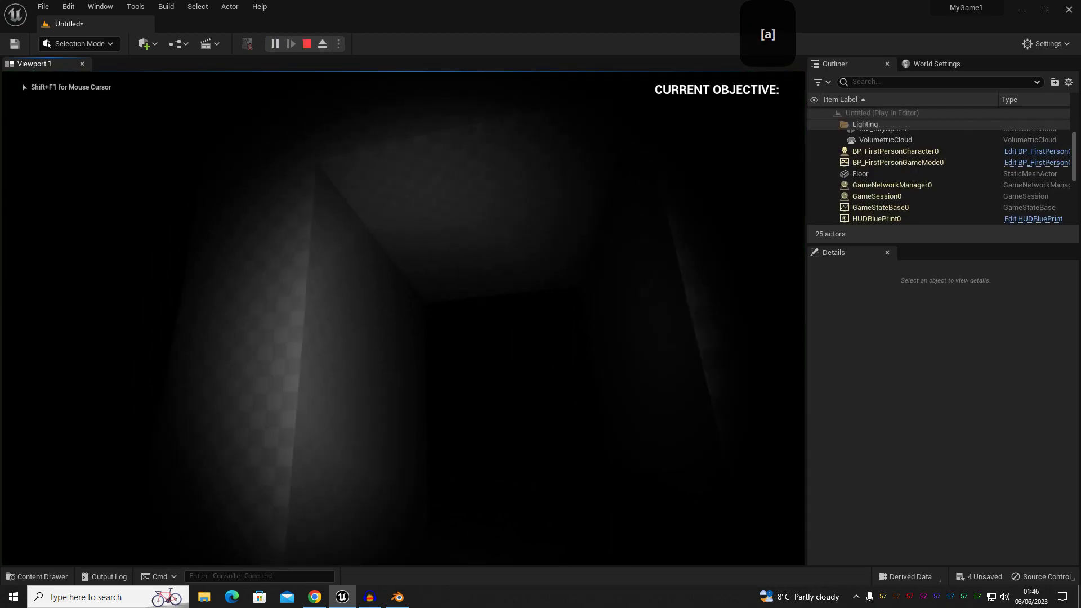
key("d")
key("a")
key("w")
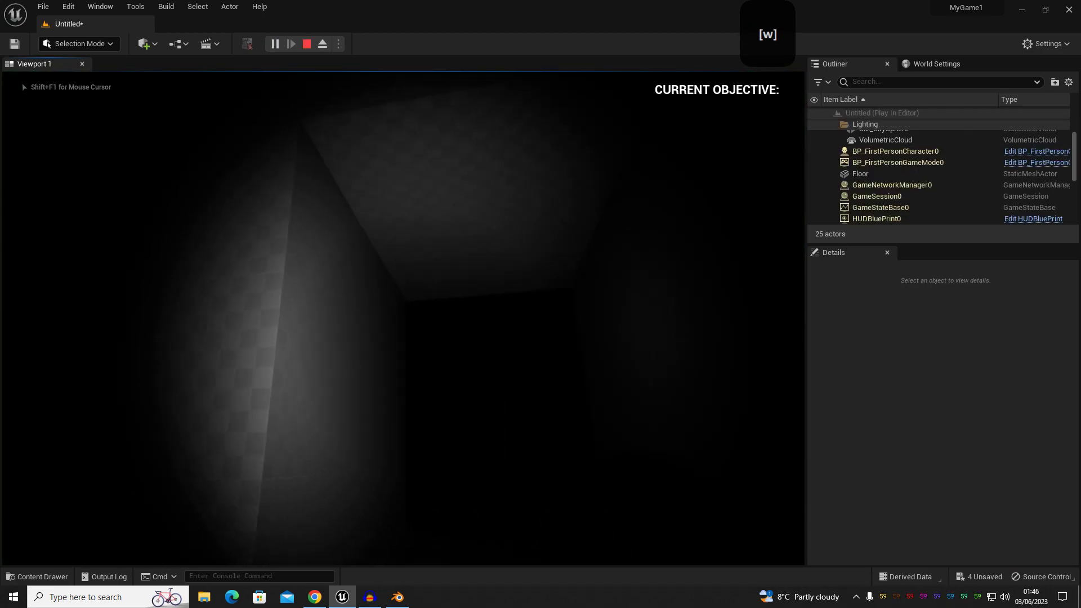
key("a")
key("w")
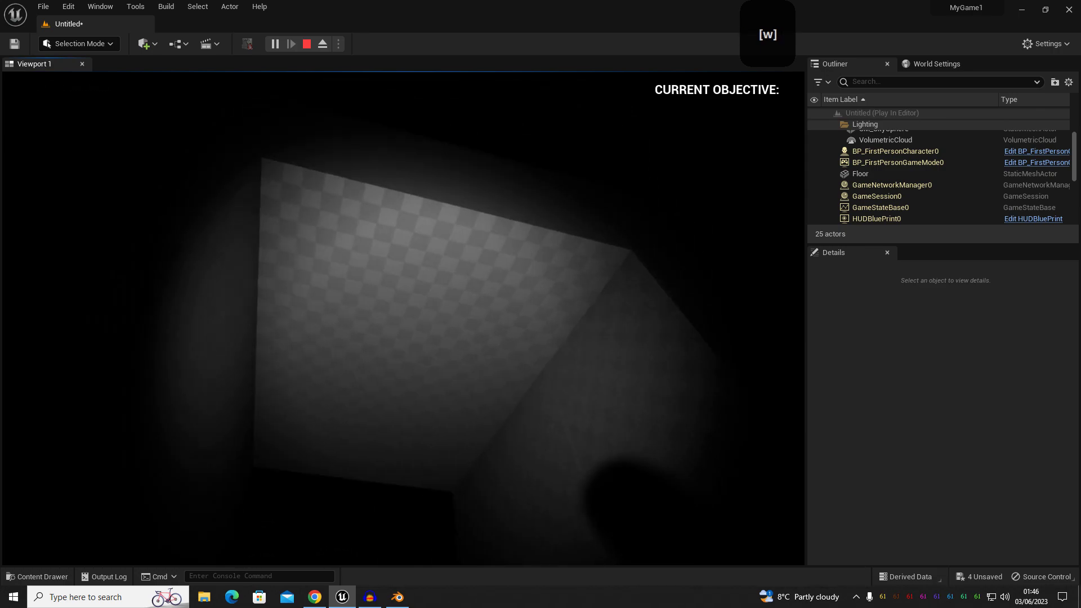
key("d")
key("a")
key("w")
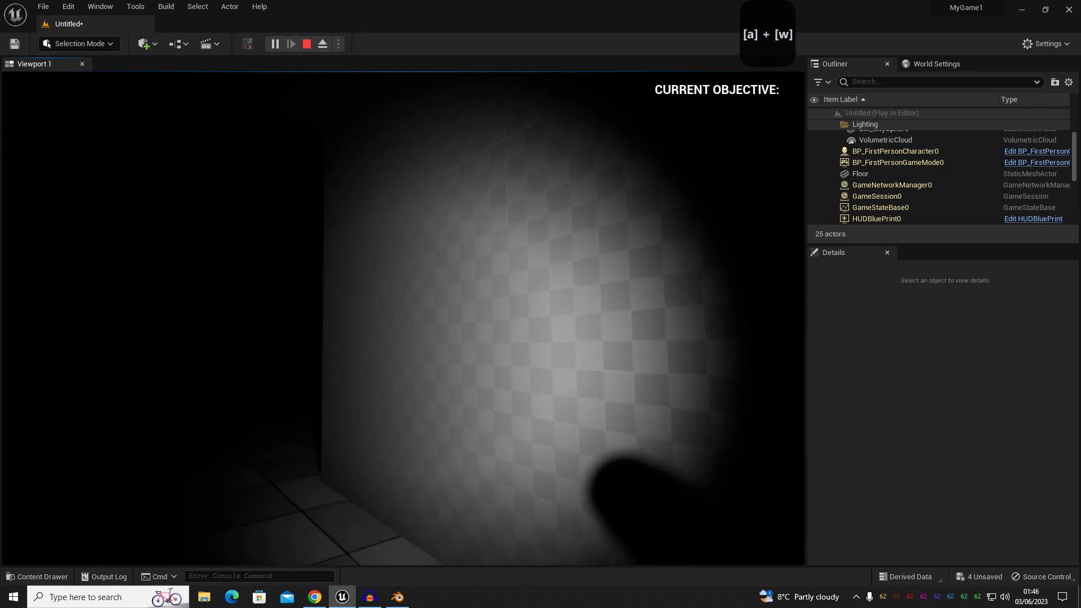
key("d")
key("a")
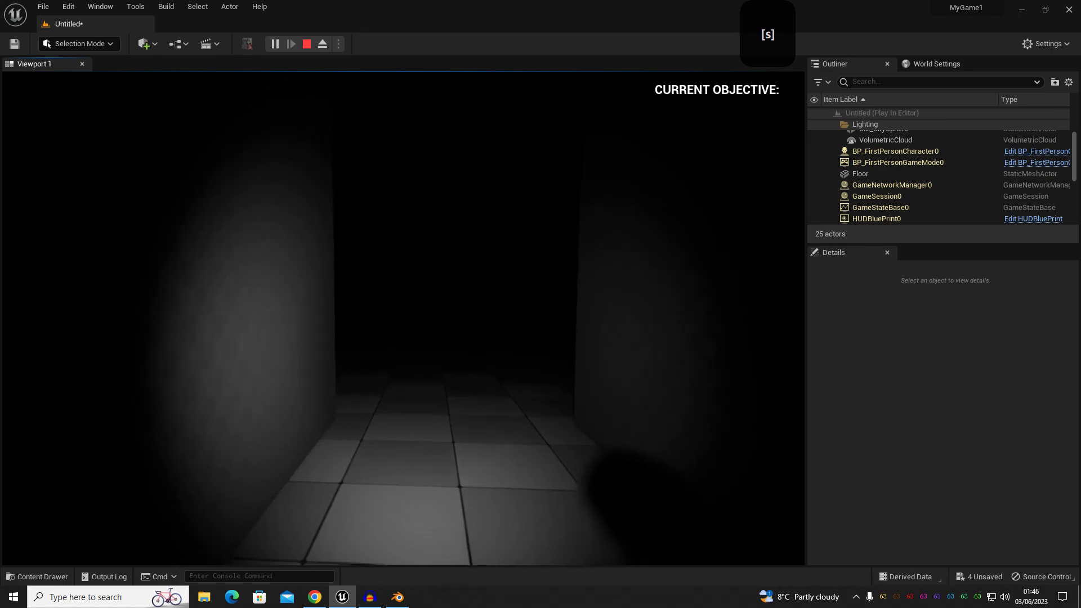
key("d")
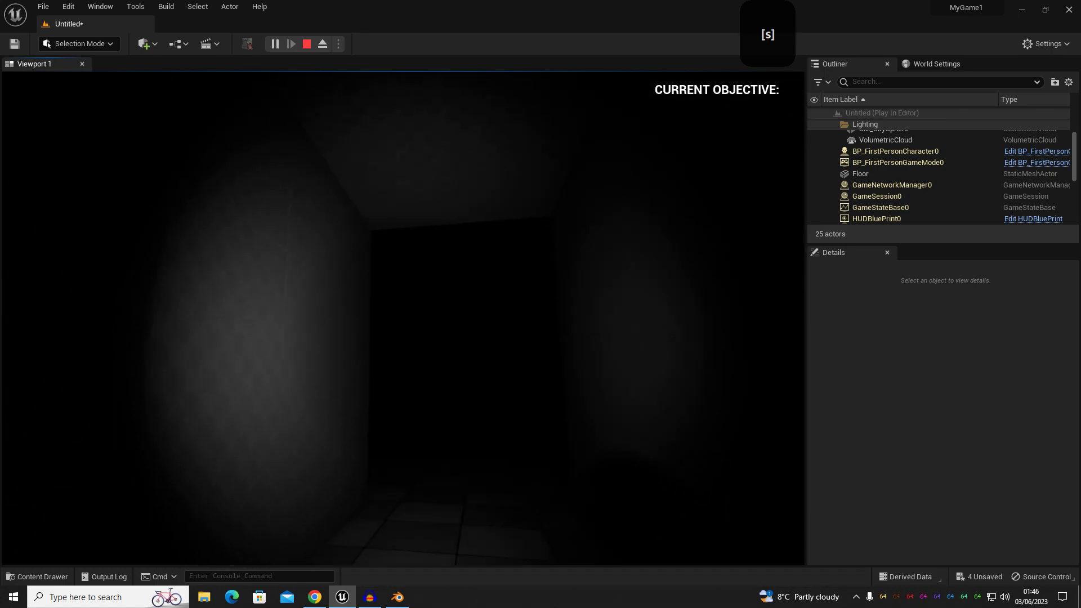
key("d")
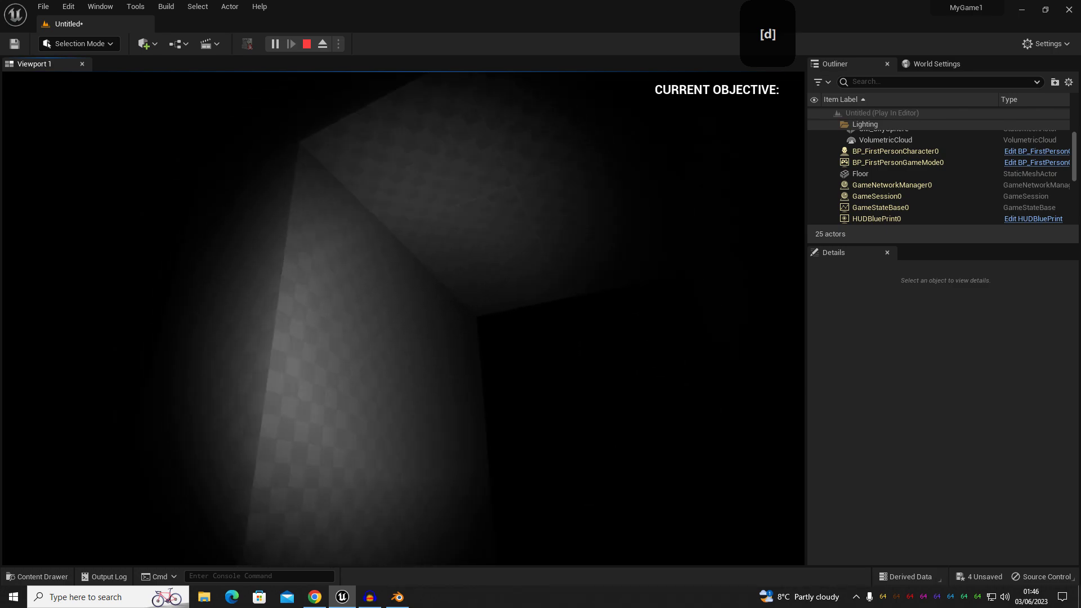
key("f")
key("Escape")
- Undo the wall section's move away from the corridor
right_click_drag(343, 354, 343, 352)
key("s")
key("ctrl+z")
key("ctrl+z")
key("ctrl+z")
- Place a point light on the floor inside the corridor
key("a")
key("g")
key("s")
key("w")
left_click(146, 44)
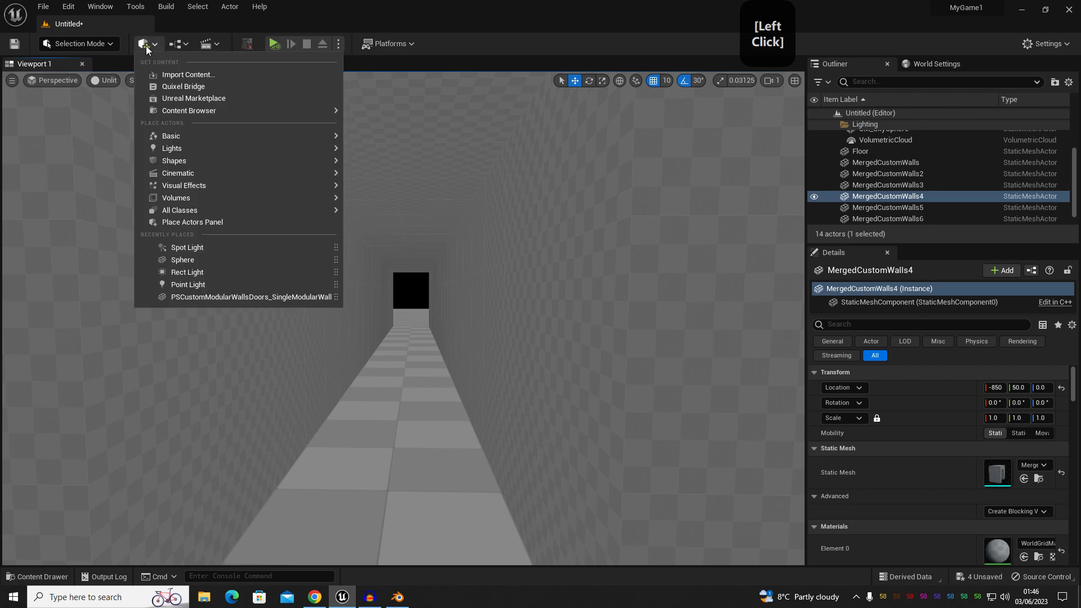
mouse_move(175, 150)
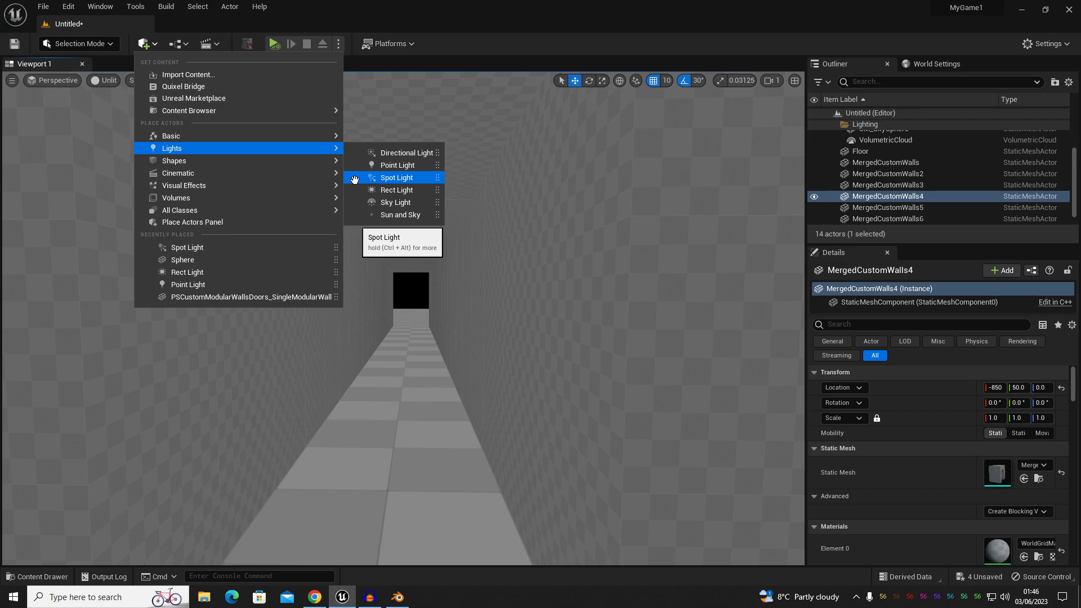
left_click(505, 287)
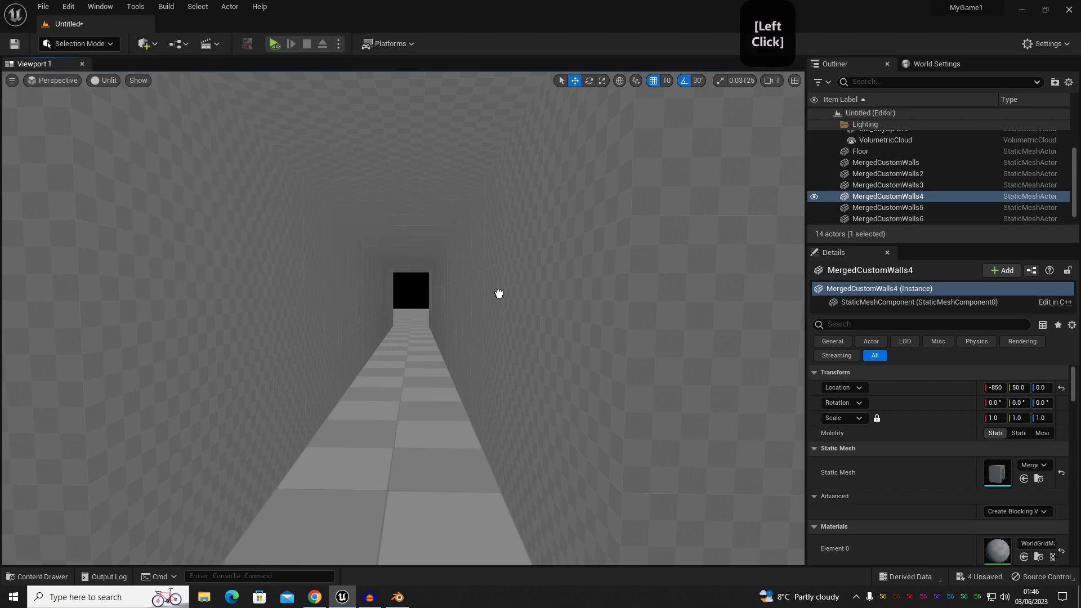
left_click_drag(388, 458, 389, 457)
- Switch the viewport to Lit and raise the point light to a Z location of 200
left_click(117, 82)
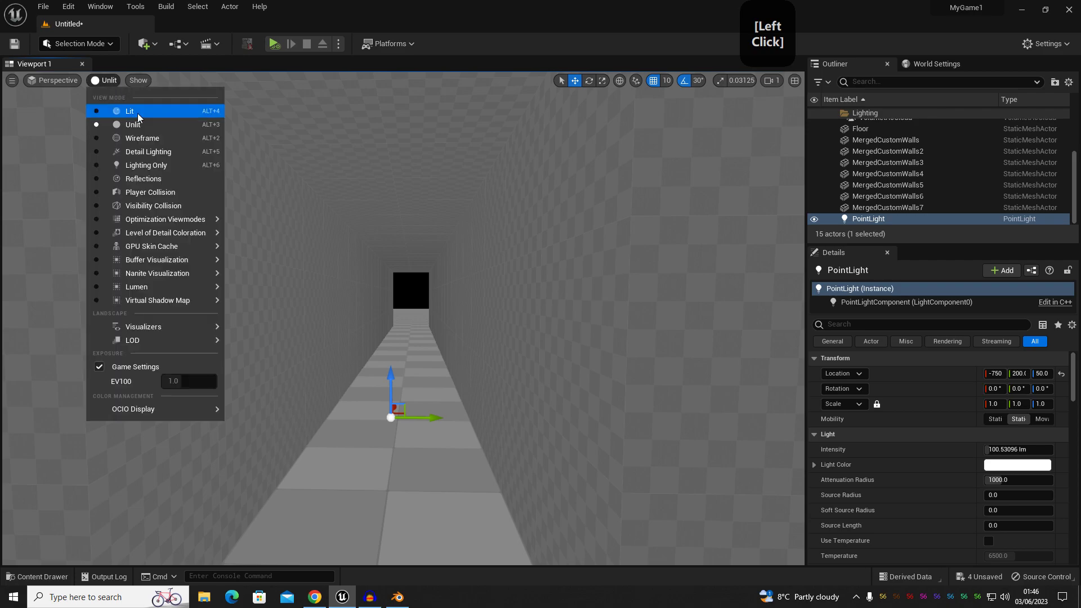
left_click(135, 112)
left_click_drag(388, 376, 367, 228)
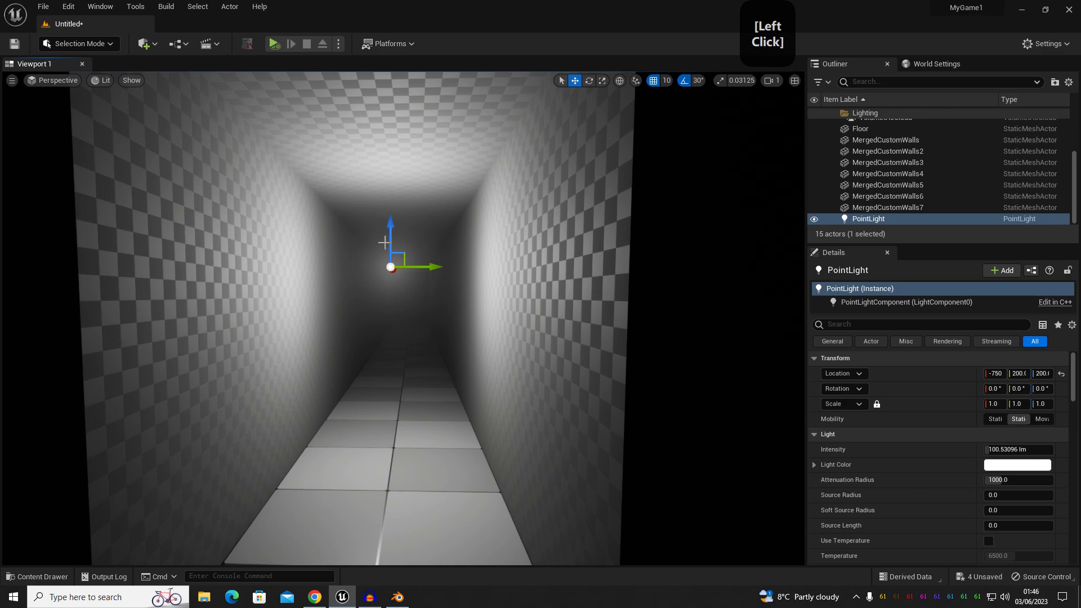
- Move the point light along the X axis out of the corridor, over the open floor before the entrance
right_click_drag(373, 323, 434, 337)
key("a")
right_click_drag(457, 229, 550, 181)
key("s")
key("d")
key("s")
key("s")
left_click_drag(577, 217, 304, 299)
right_click_drag(304, 298, 97, 86)
key("s")
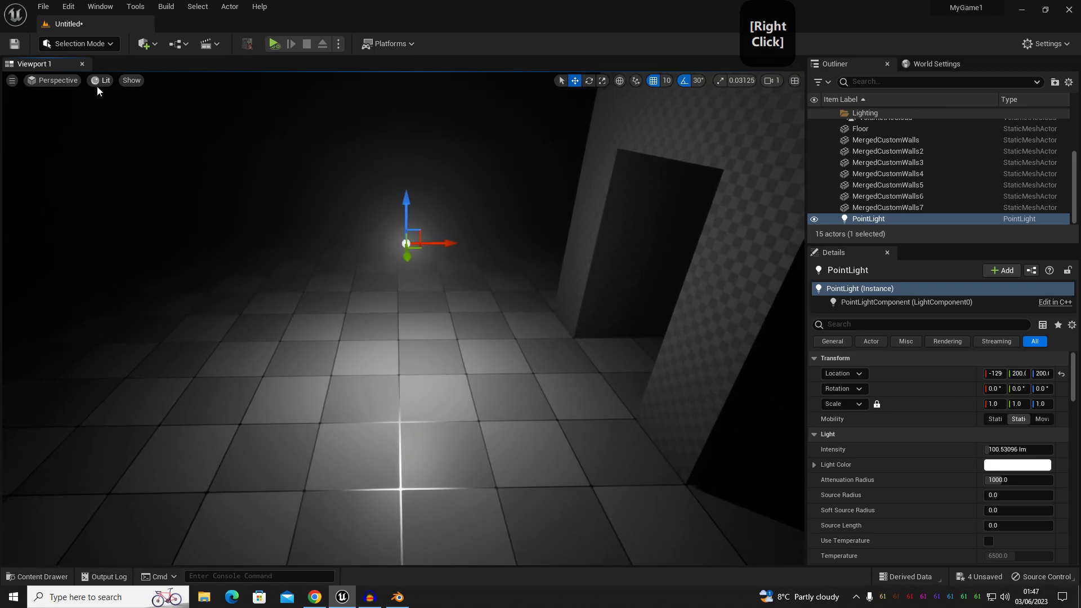
left_click(99, 81)
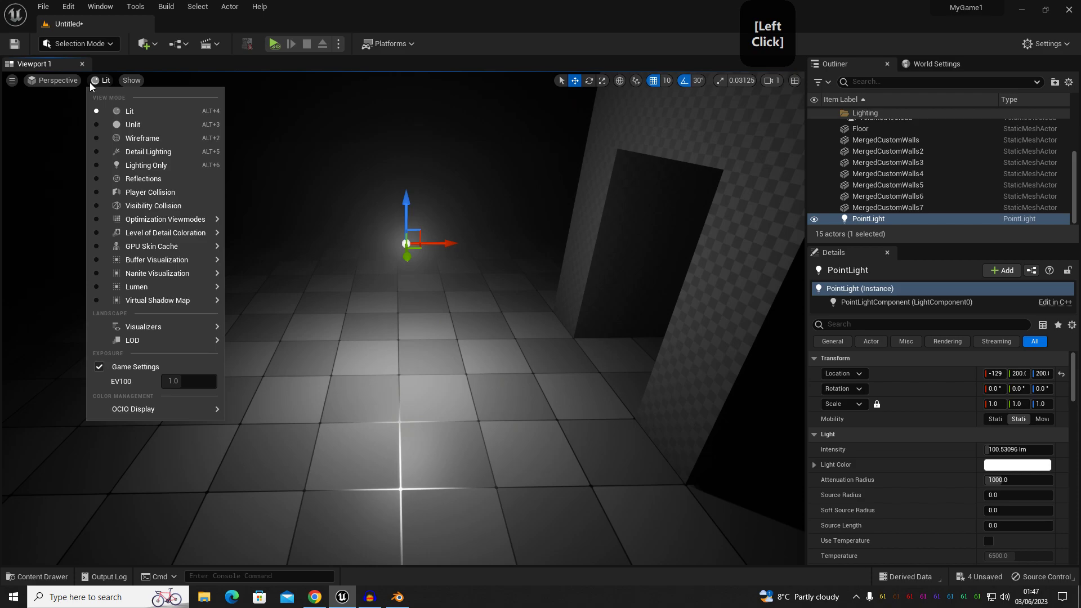
- Set the point light's mobility to Static and move it along the Y axis to 420
left_click(996, 422)
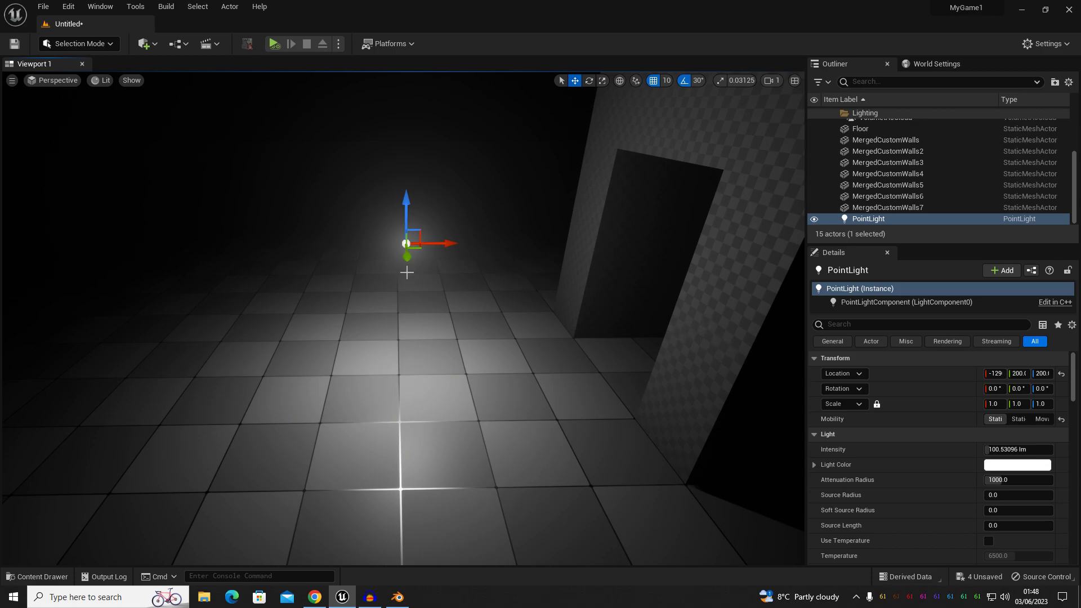
left_click_drag(403, 258, 409, 366)
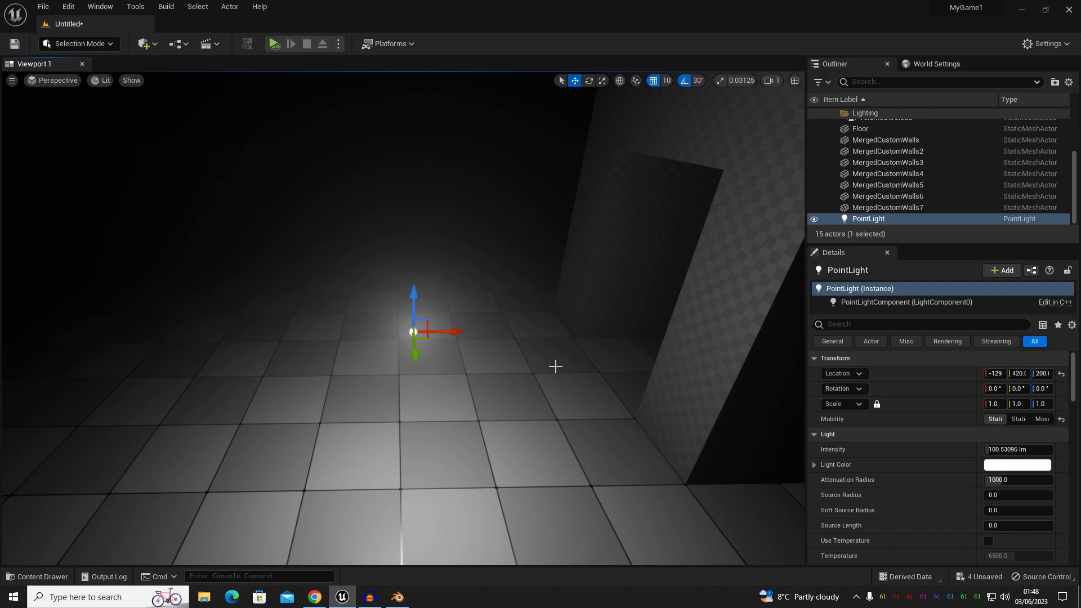
- Set the point light's mobility to Stationary and try pure red as its light color
left_click(1019, 419)
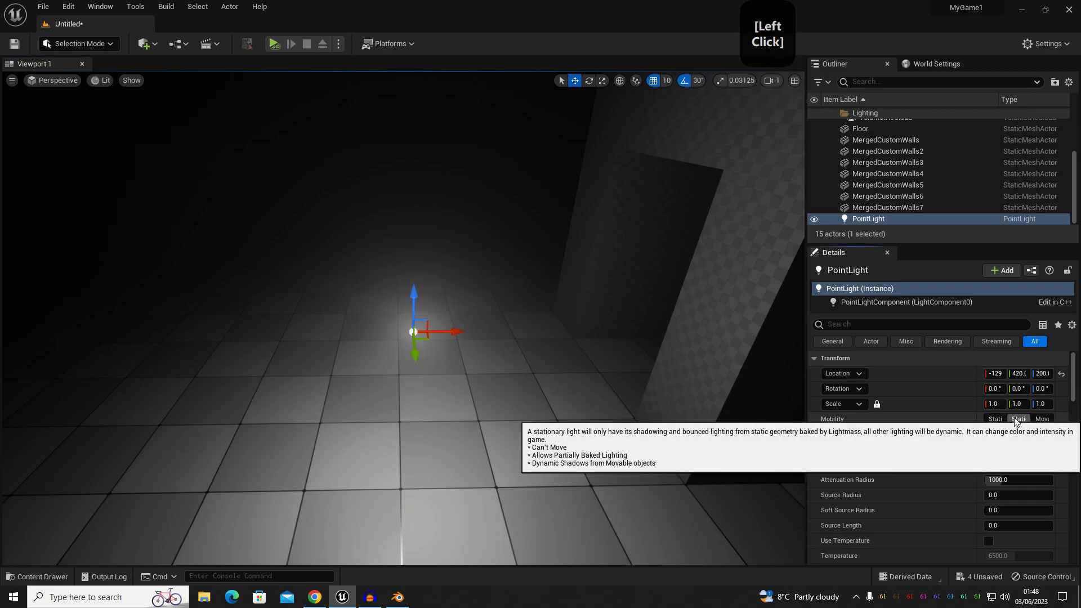
right_click_drag(737, 343, 715, 332)
key("a")
key("w")
right_click_drag(448, 332, 449, 331)
key("w")
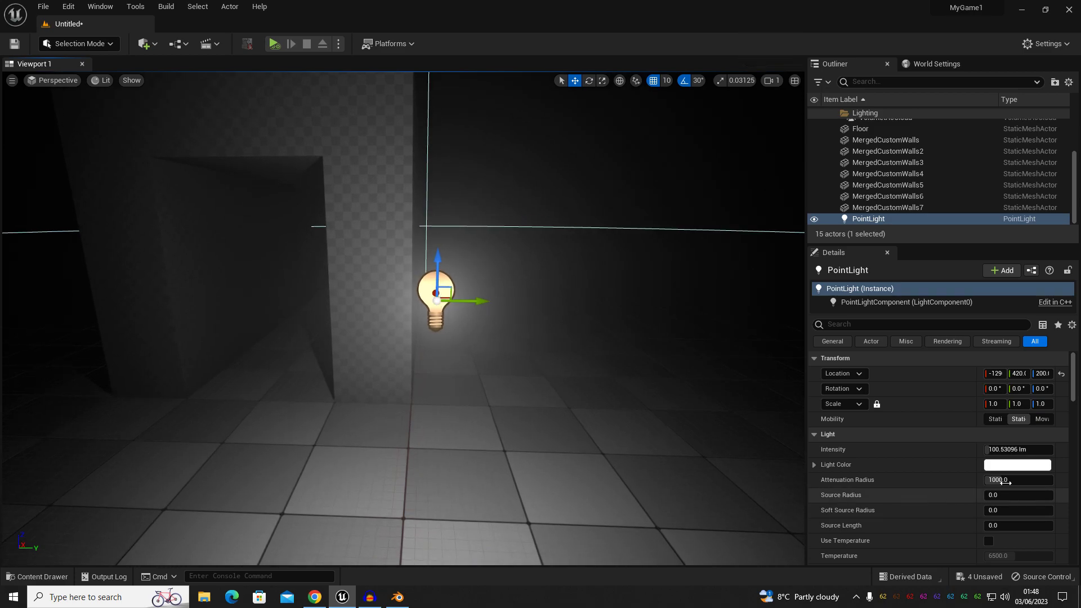
left_click(1016, 465)
left_click(892, 382)
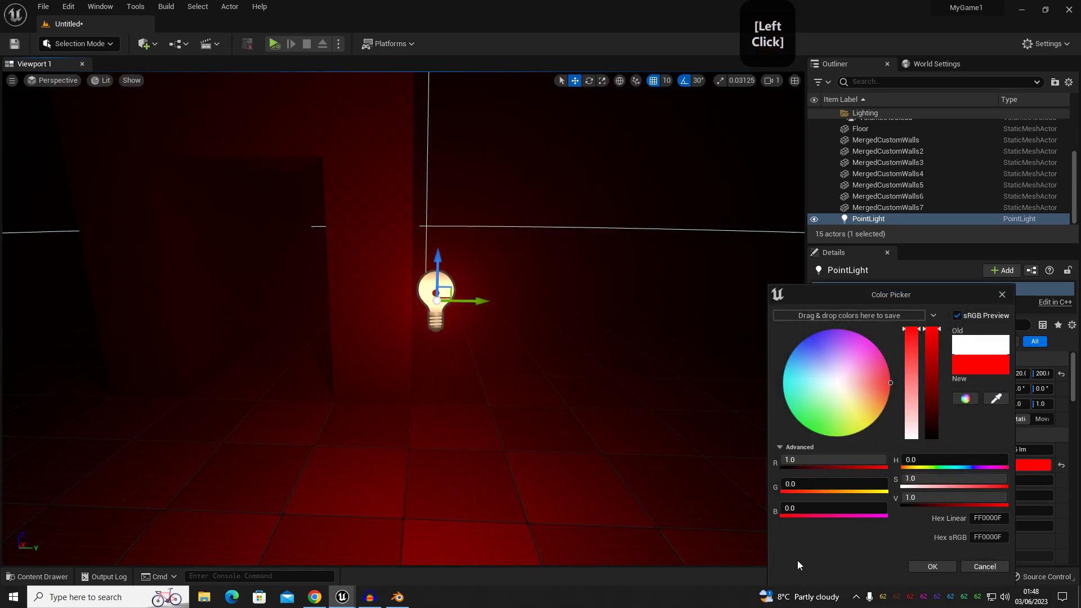
left_click(980, 567)
- Raise the point light's intensity to about 150 lm and compare Static with Stationary mobility
mouse_move(987, 449)
left_mouse_down()
mouse_move(1008, 449)
mouse_move(983, 449)
left_mouse_up()
left_click(995, 419)
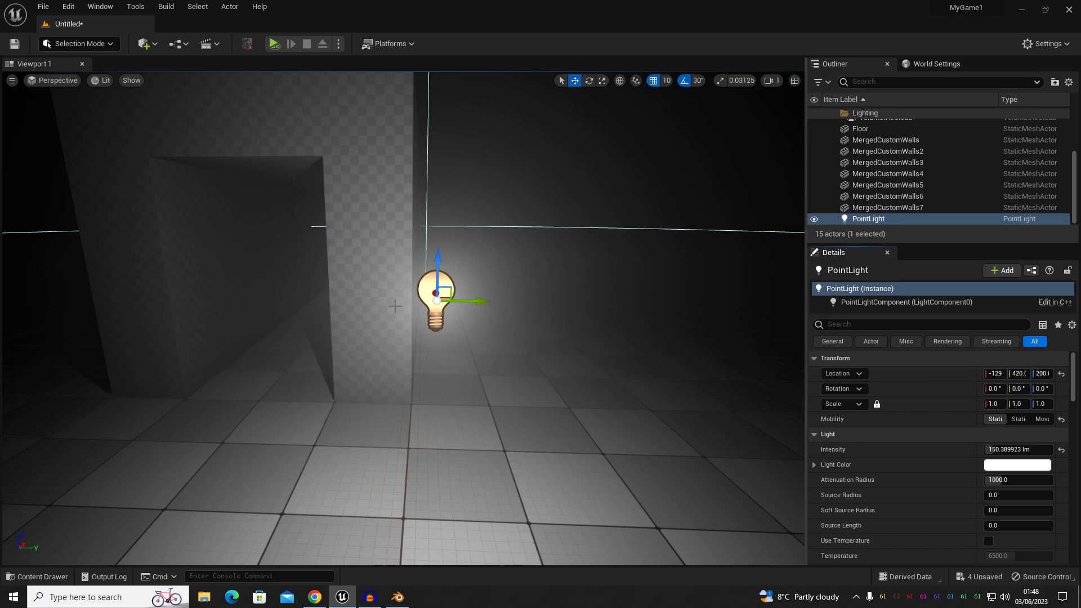
left_click(1019, 419)
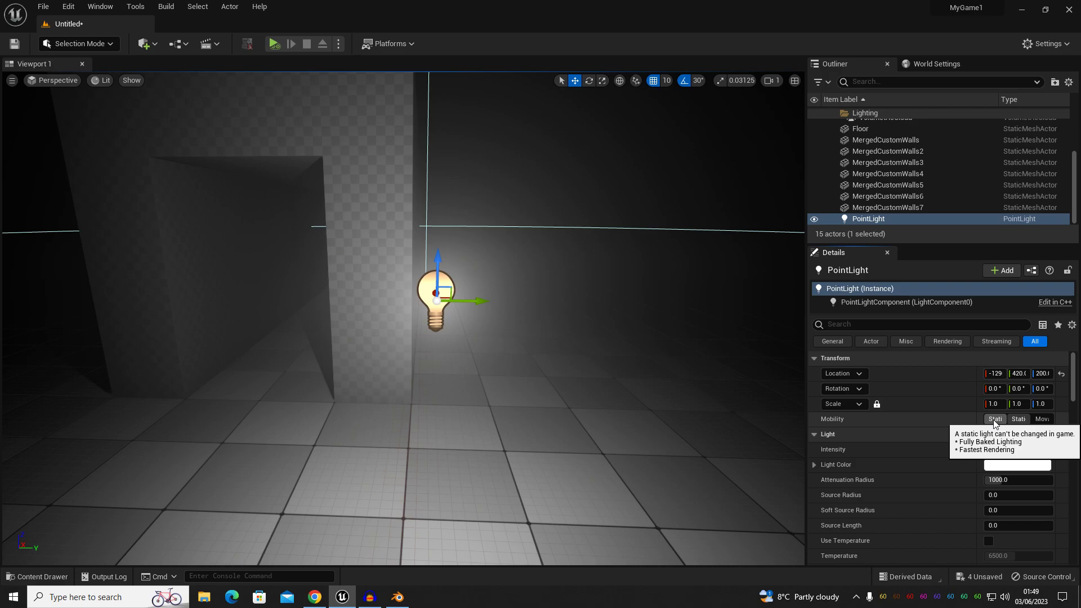
- Compare Movable with Stationary mobility, leave the point light Movable, and move it along the Y axis to 470
left_click(1040, 420)
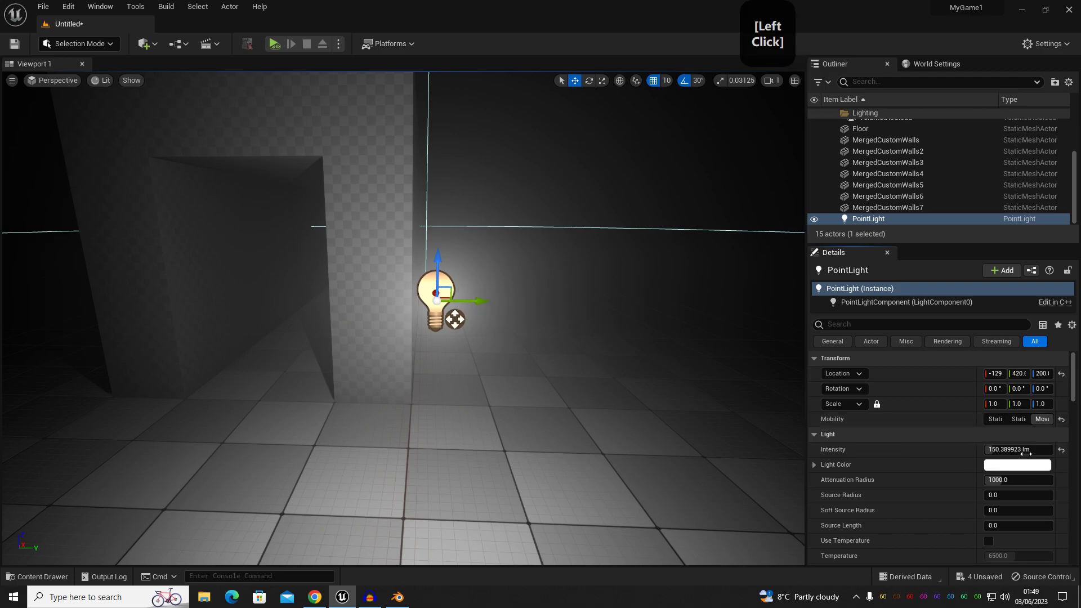
left_click(1017, 419)
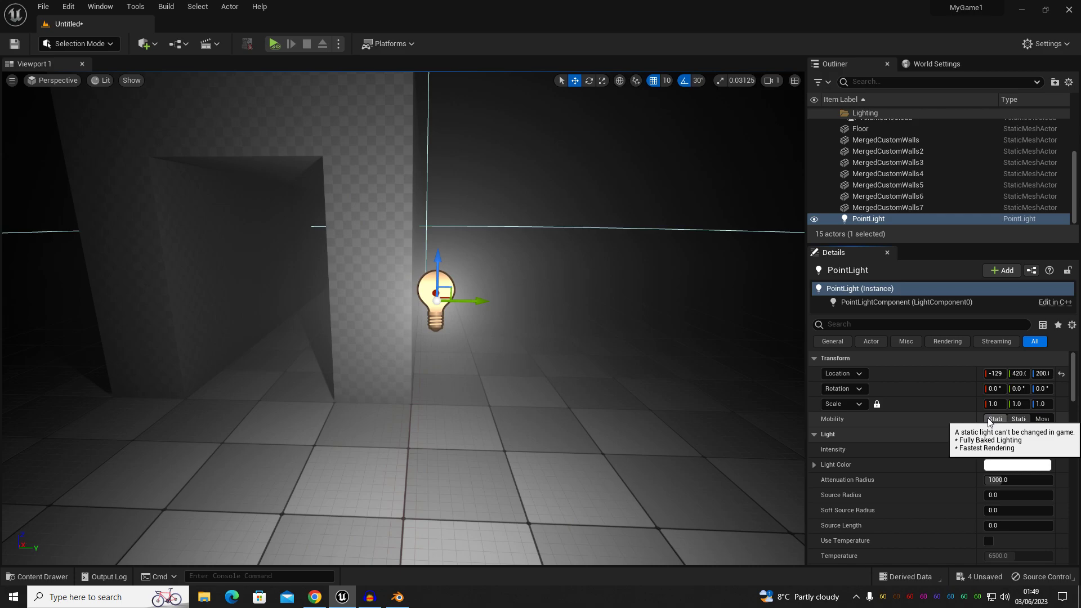
left_click(1043, 420)
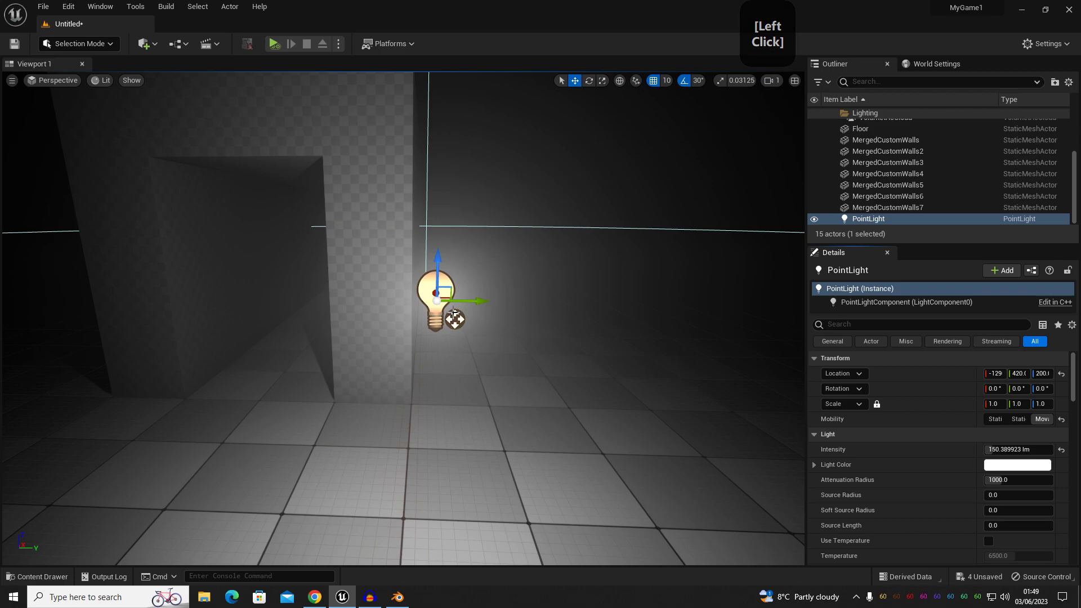
left_click_drag(479, 302, 518, 379)
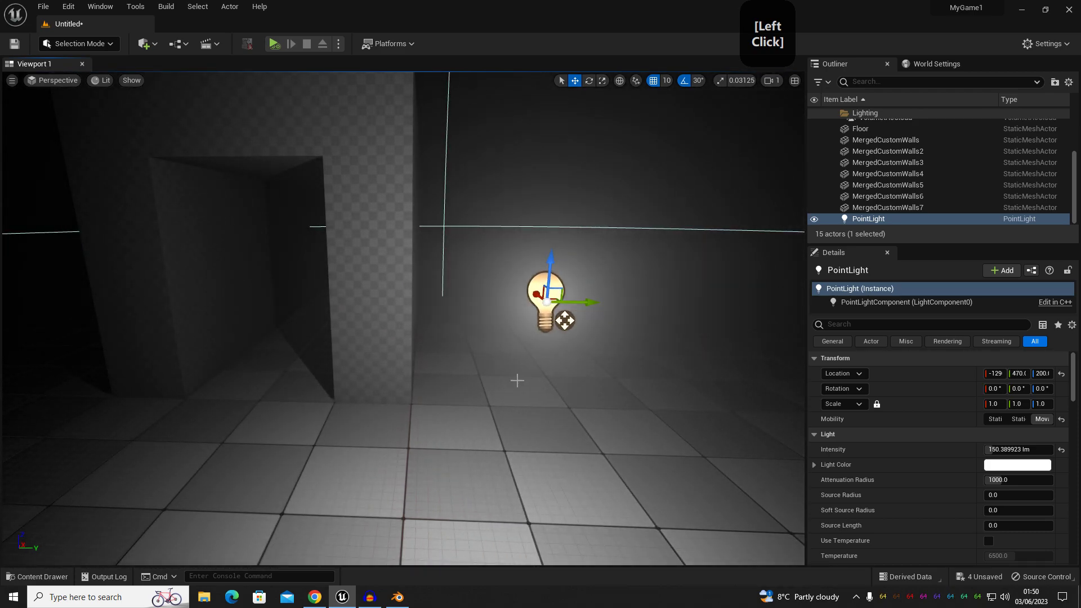
- Play-test the level from the floor outside the corridor, walk around the wall's corner to check the movable light, and stop playing
right_click_drag(308, 210, 287, 250)
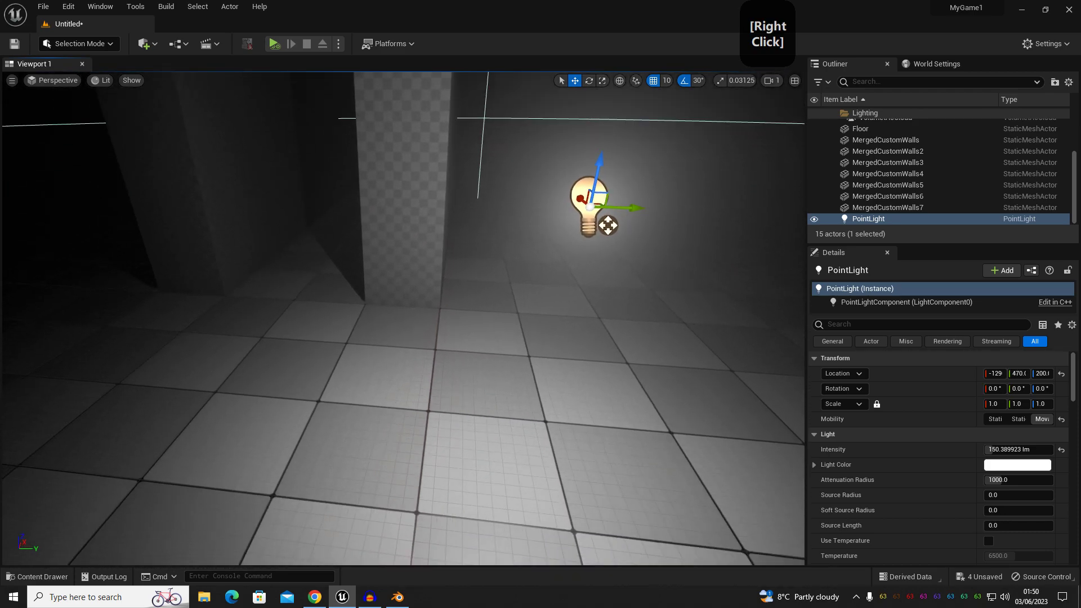
right_click(460, 455)
left_click(499, 459)
right_click(498, 458)
key("a")
key("s")
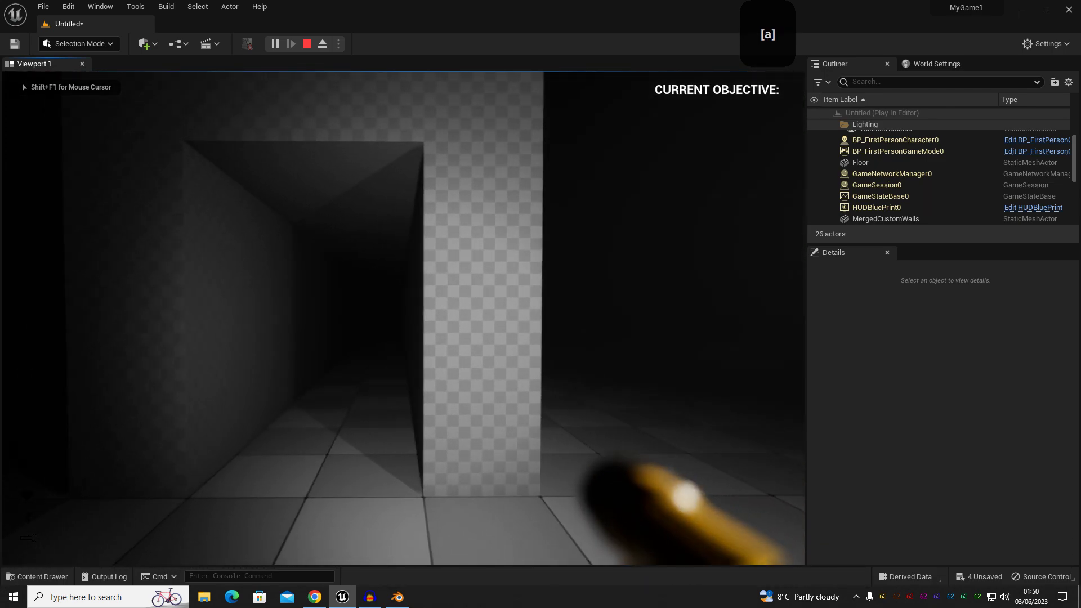
key("d")
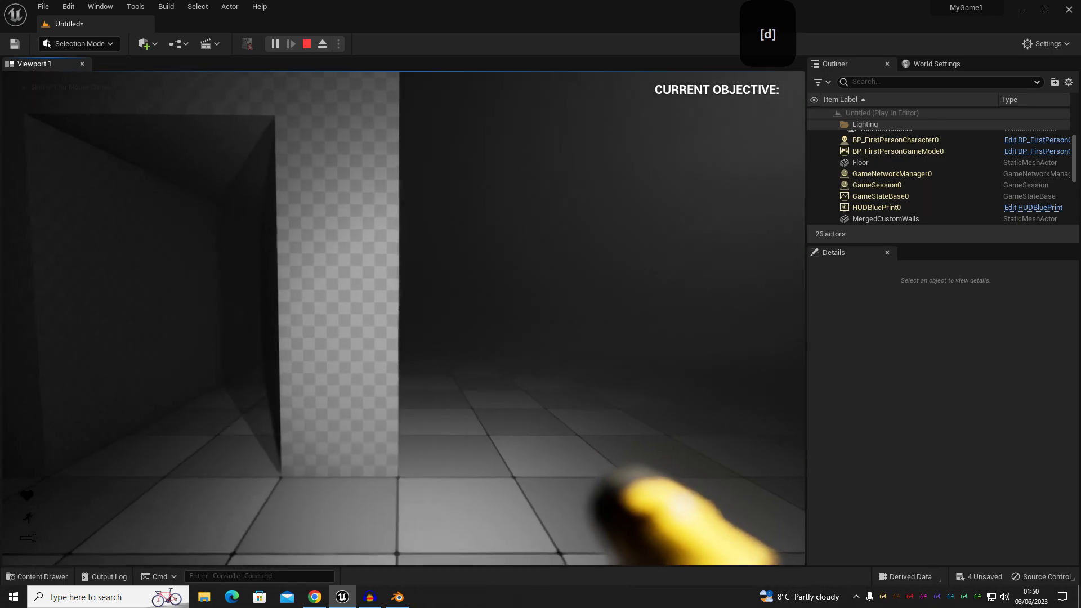
key("s")
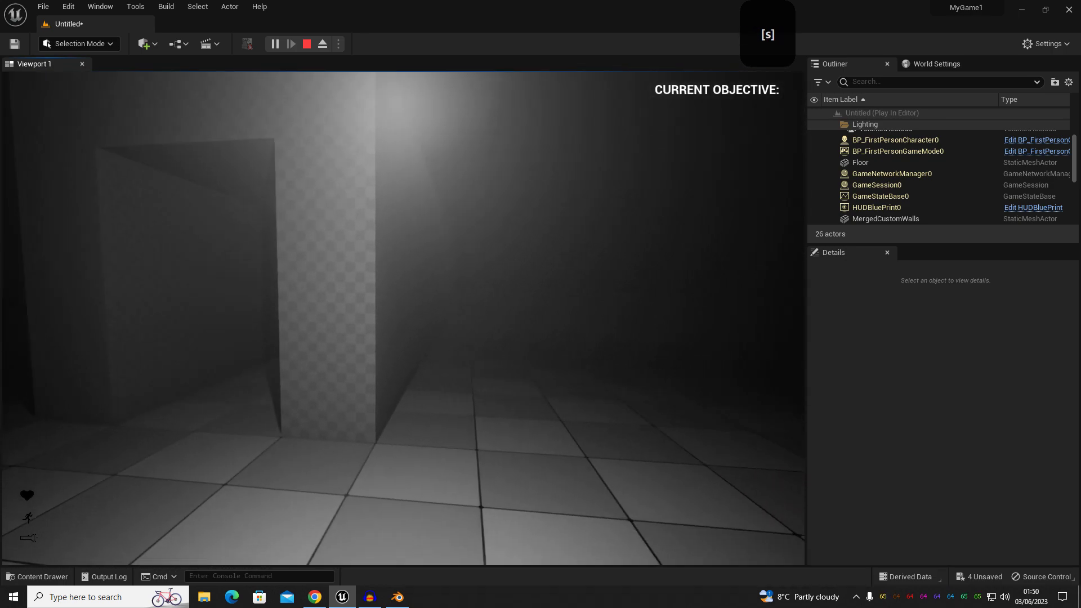
key("a")
key("Escape")
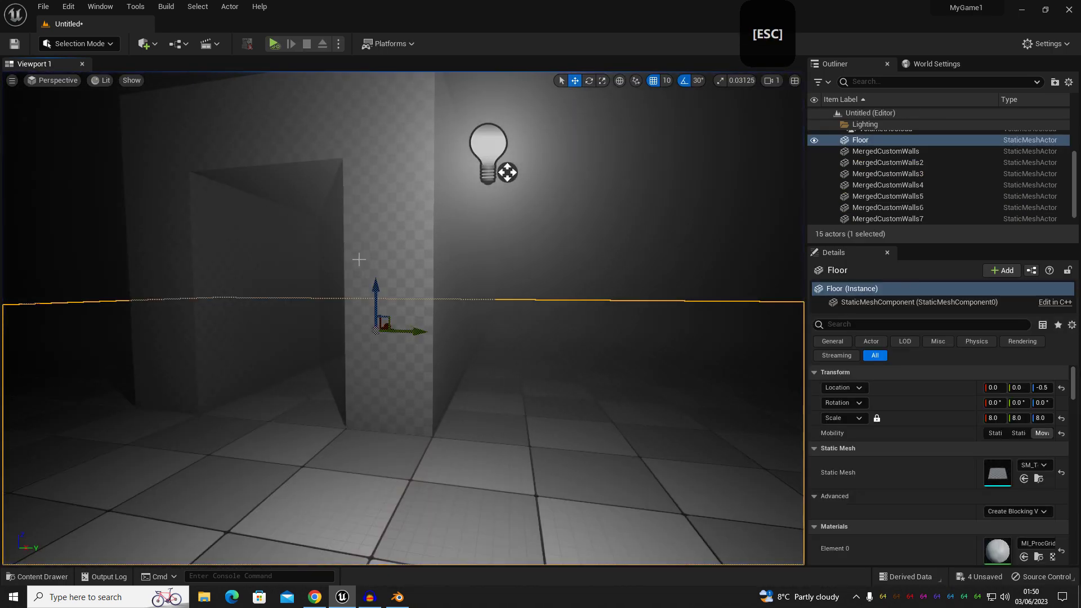
- Move the point light outside the corridor wall to 240 along Y and 150 along Z
left_click(507, 172)
left_click_drag(507, 172, 605, 324)
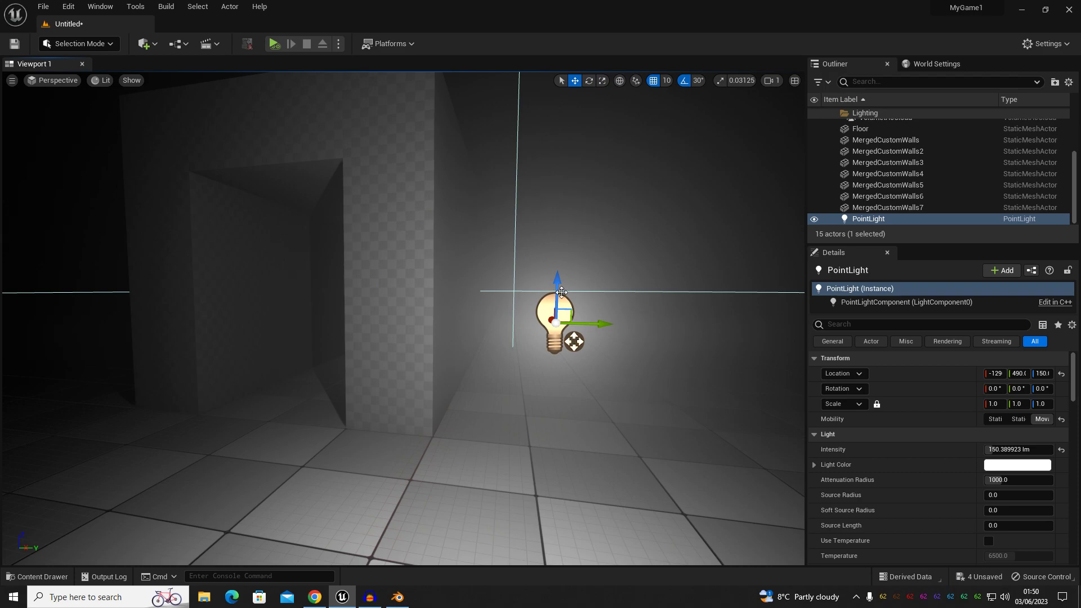
left_click_drag(593, 326, 225, 316)
right_click_drag(206, 333, 653, 305)
left_click_drag(694, 283, 338, 299)
key("a")
key("s")
right_click_drag(338, 298, 382, 290)
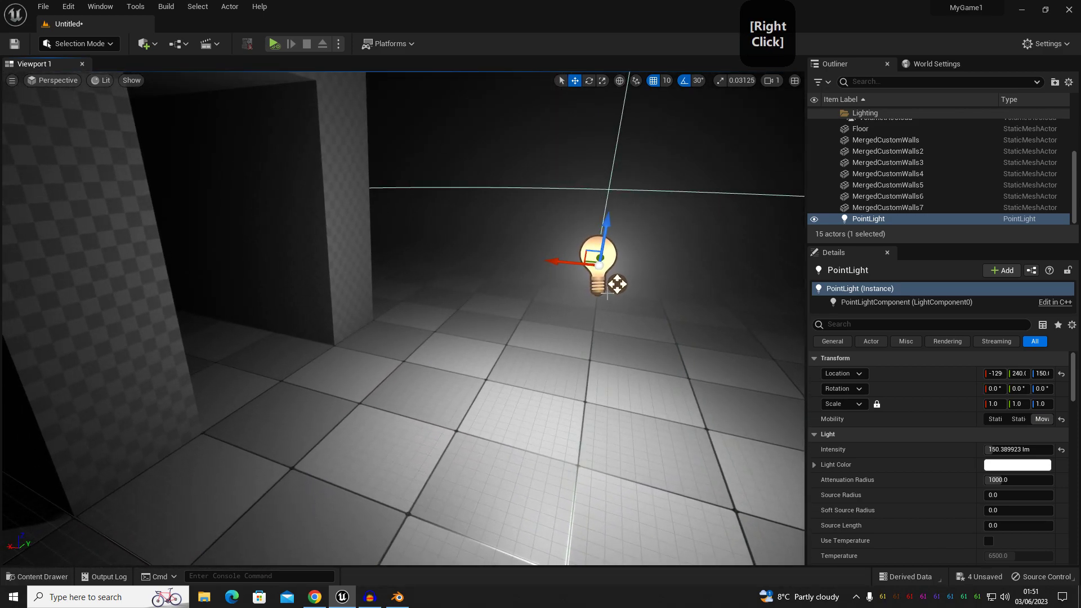
- Move the point light inside the corridor entrance, to X -850, Y 200 and Z 250
right_click_drag(571, 293, 674, 355)
left_click_drag(683, 362, 304, 286)
right_click_drag(305, 286, 369, 335)
key("w")
key("a")
key("s")
key("g")
left_click_drag(452, 298, 415, 234)
key("s")
right_click_drag(396, 321, 396, 321)
- Search the project's content for "light" and browse the results for the light fixture blueprints
key("ctrl+space")
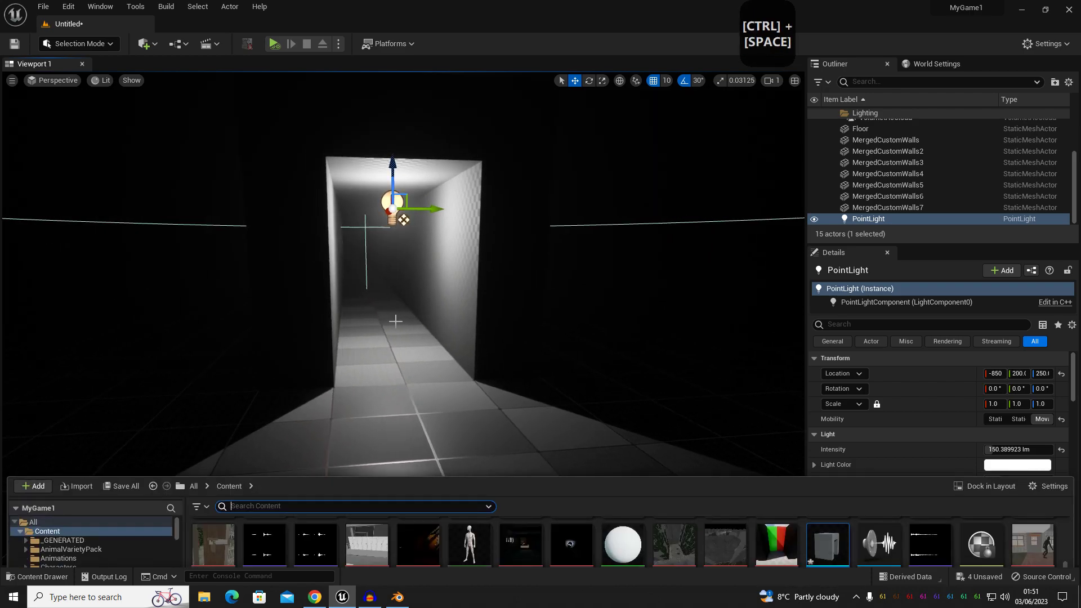
left_click(258, 439)
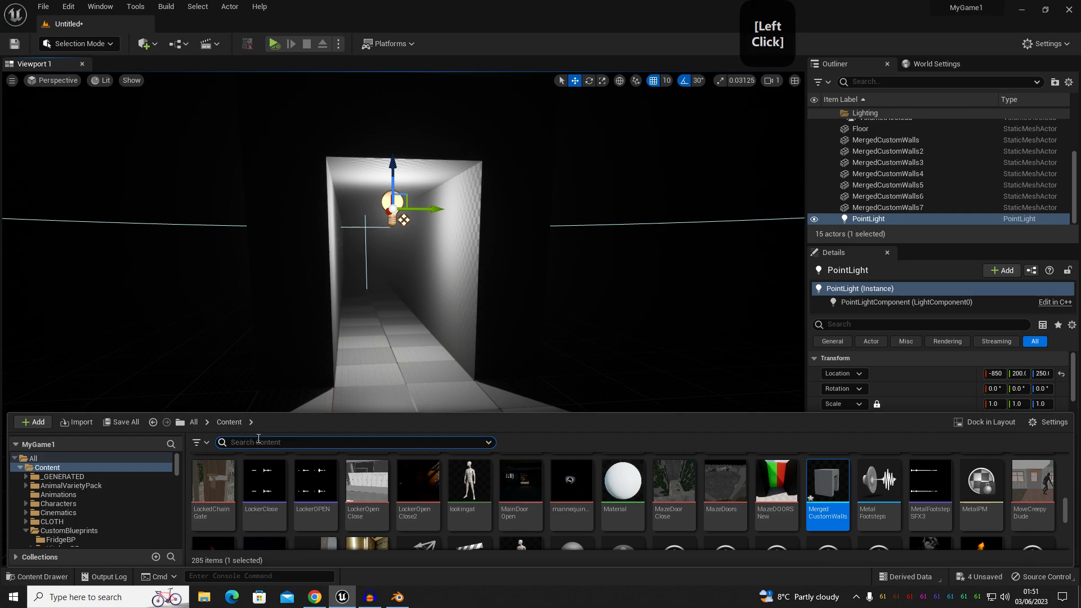
type("light")
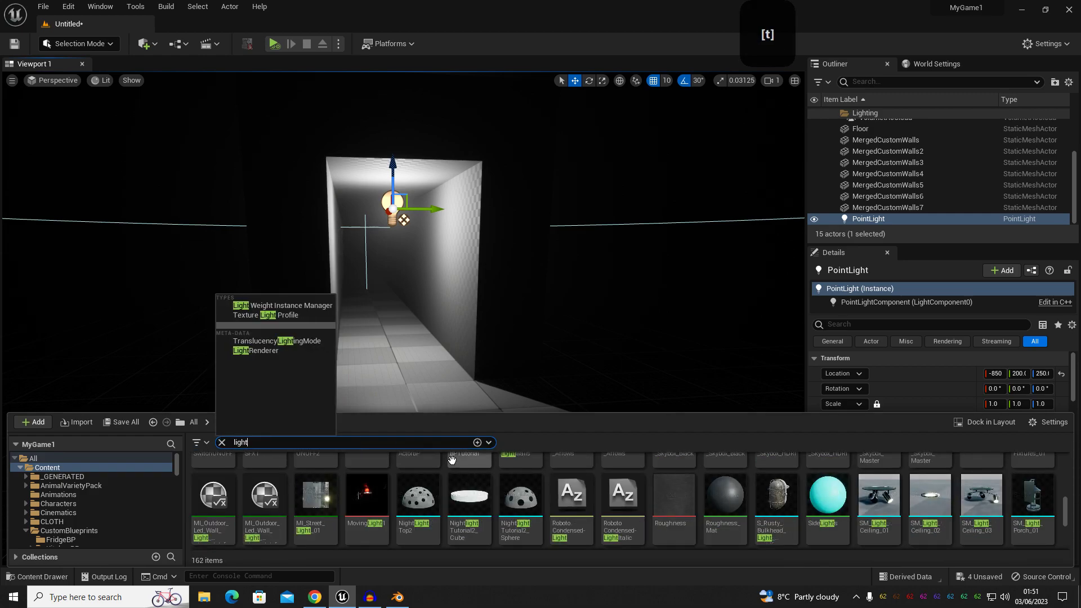
scroll(688, 522, "up", 5)
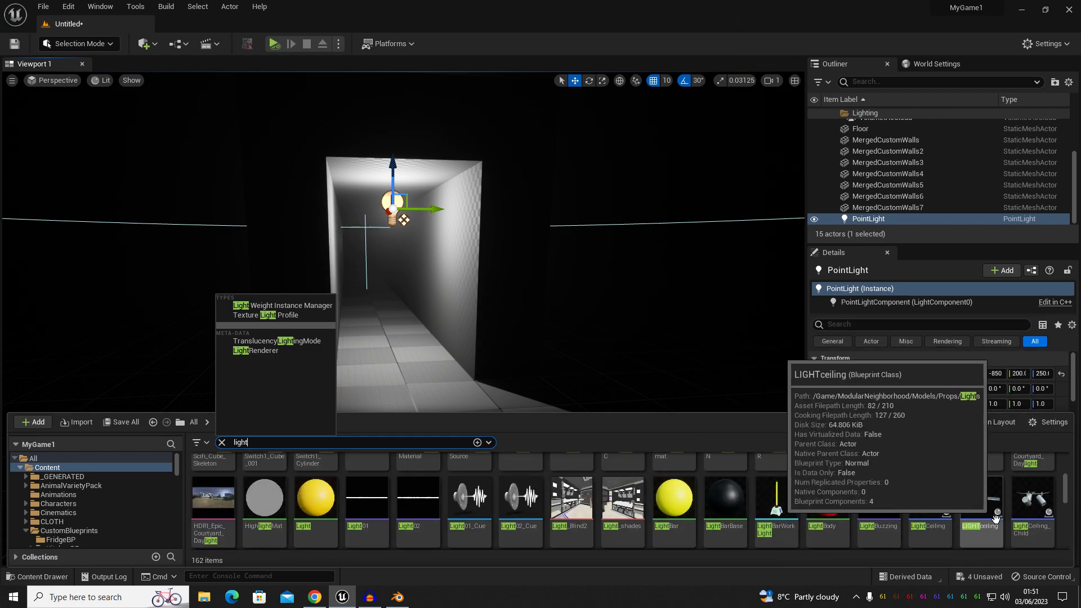
scroll(717, 516, "up", 5)
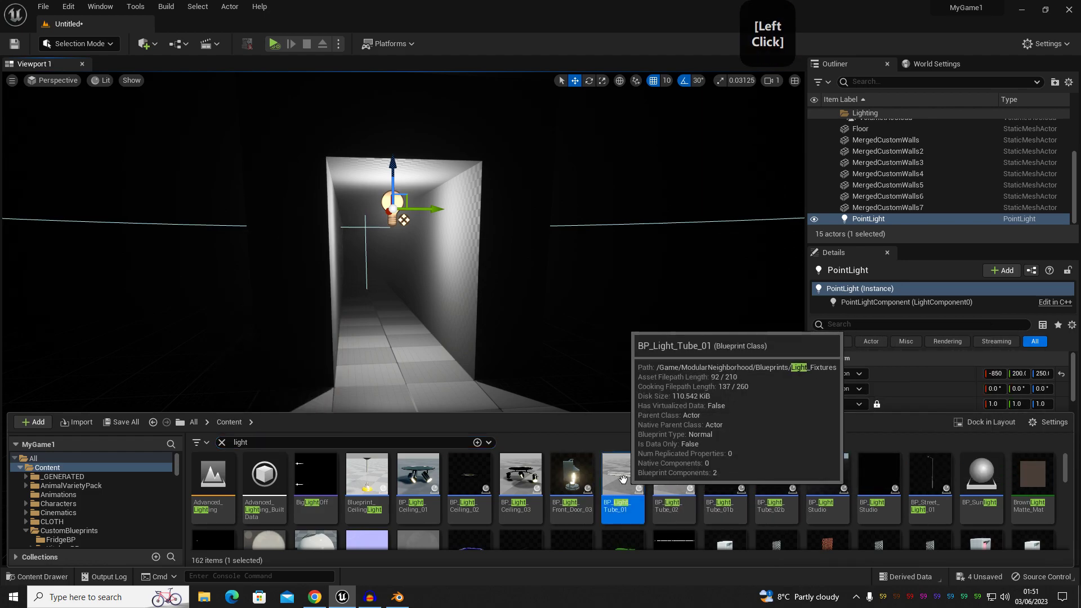
- Place BP_Light_Tube_01 on the corridor ceiling near the entrance and delete the point light
left_click(386, 180)
left_click(377, 179)
left_click(394, 210)
key("Delete")
right_click(437, 234)
key("w")
right_click_drag(475, 177, 475, 178)
left_click(428, 162)
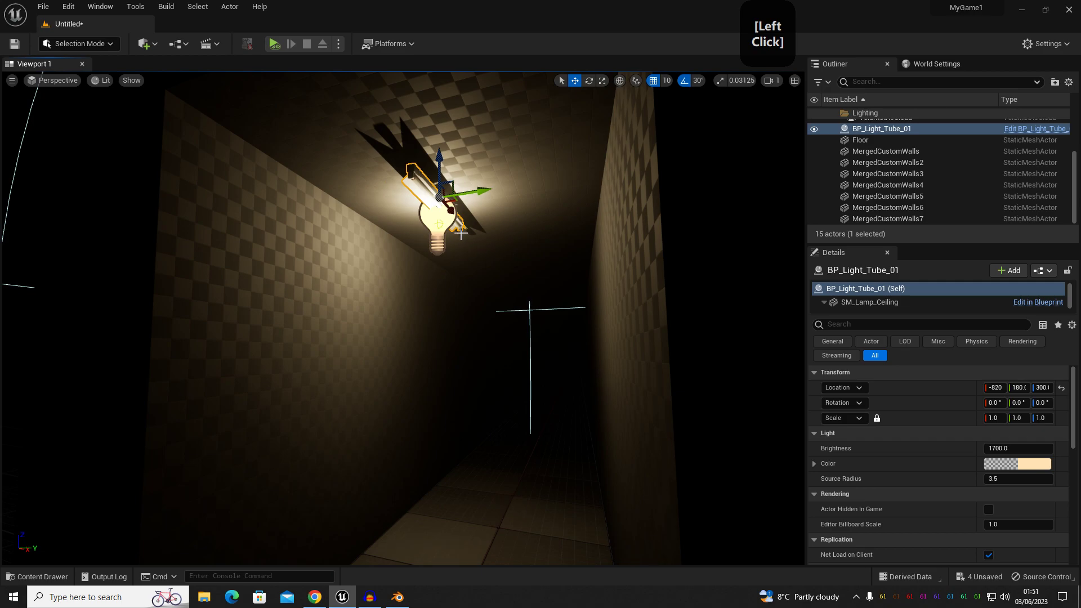
- Replace the ceiling fixture with BP_Light_Tube_02, positioned at X -880, Y 200 and Z 300
key("Delete")
key("ctrl+space")
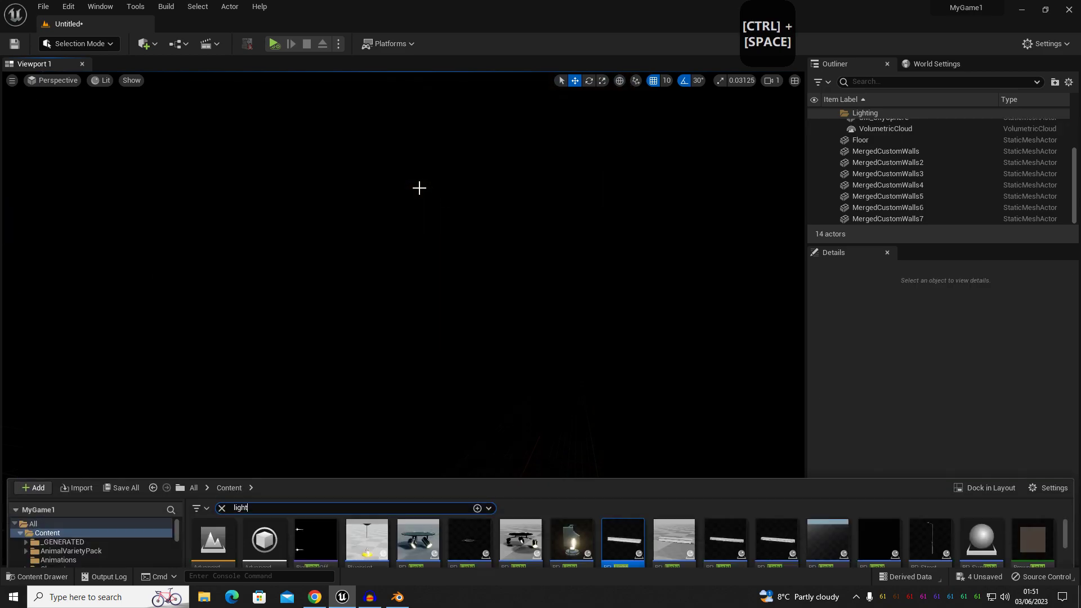
left_click_drag(689, 484, 459, 156)
right_click_drag(459, 156, 459, 156)
key("d")
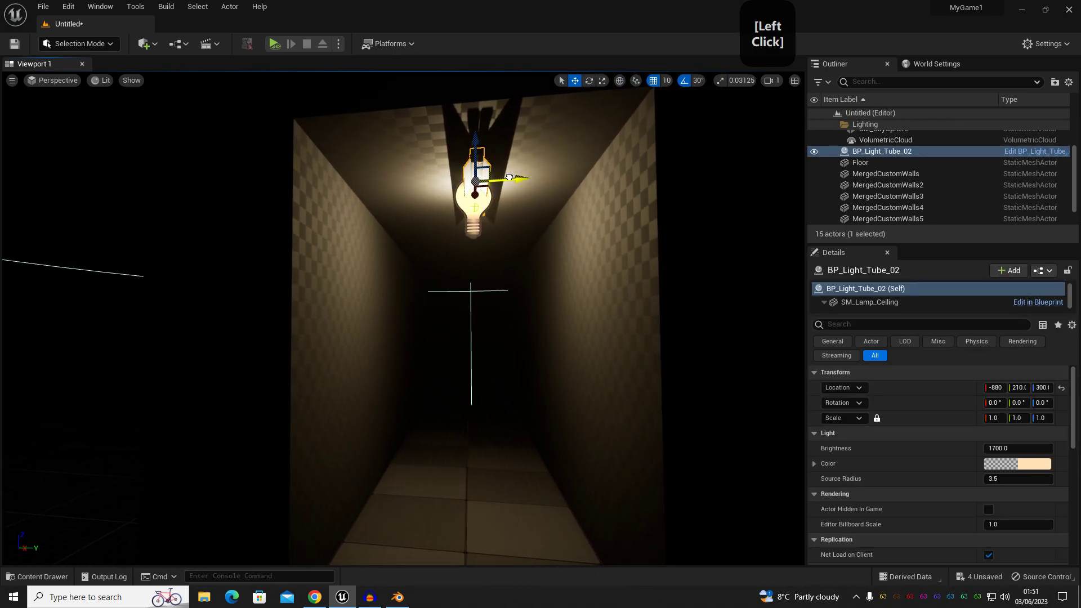
left_click_drag(509, 178, 504, 178)
- Examine the tube light's glow and shadows on the corridor ceiling and walls from several angles, with and without editor overlays
key("a")
right_click_drag(484, 227, 484, 228)
key("g")
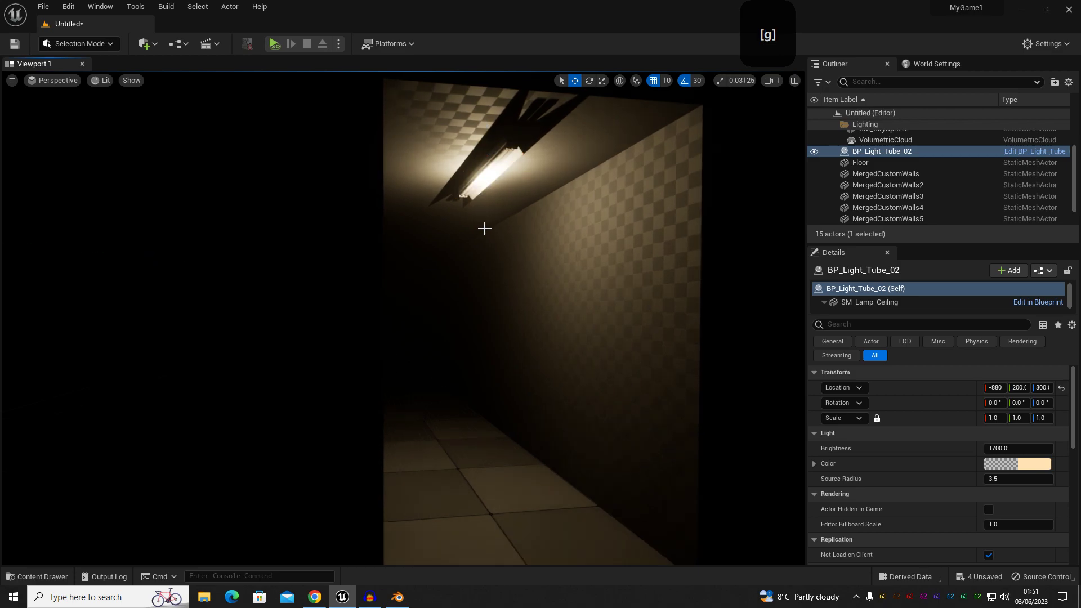
key("g")
key("d")
right_click_drag(487, 170, 455, 185)
left_click_drag(436, 156, 436, 159)
key("s")
right_click_drag(437, 159, 439, 165)
right_click_drag(429, 219, 452, 222)
key("e")
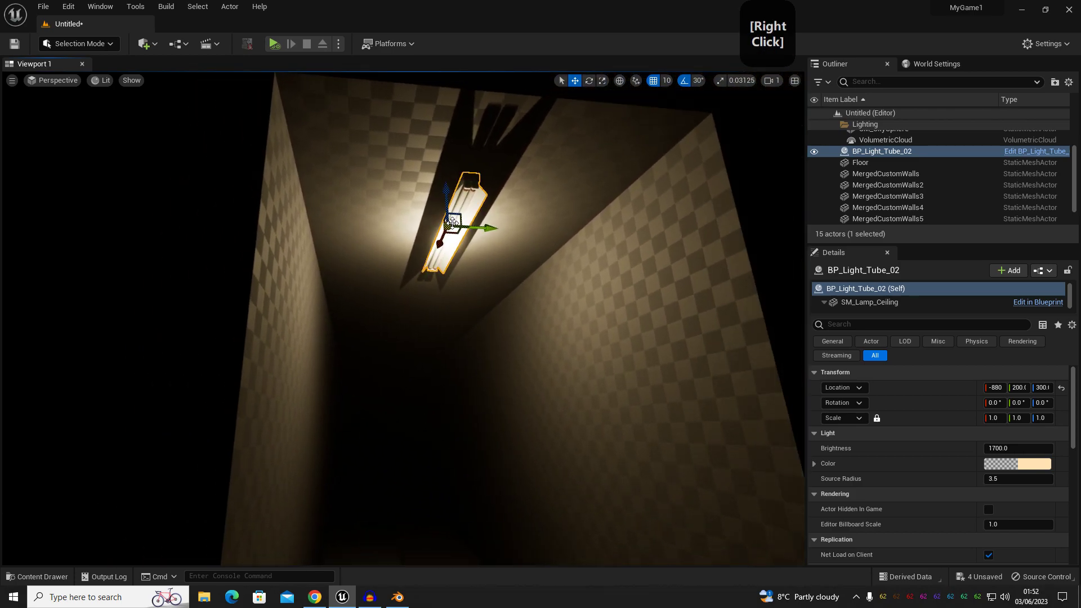
- Duplicate the tube light farther along the corridor ceiling to X -350
right_click_drag(424, 260, 475, 261)
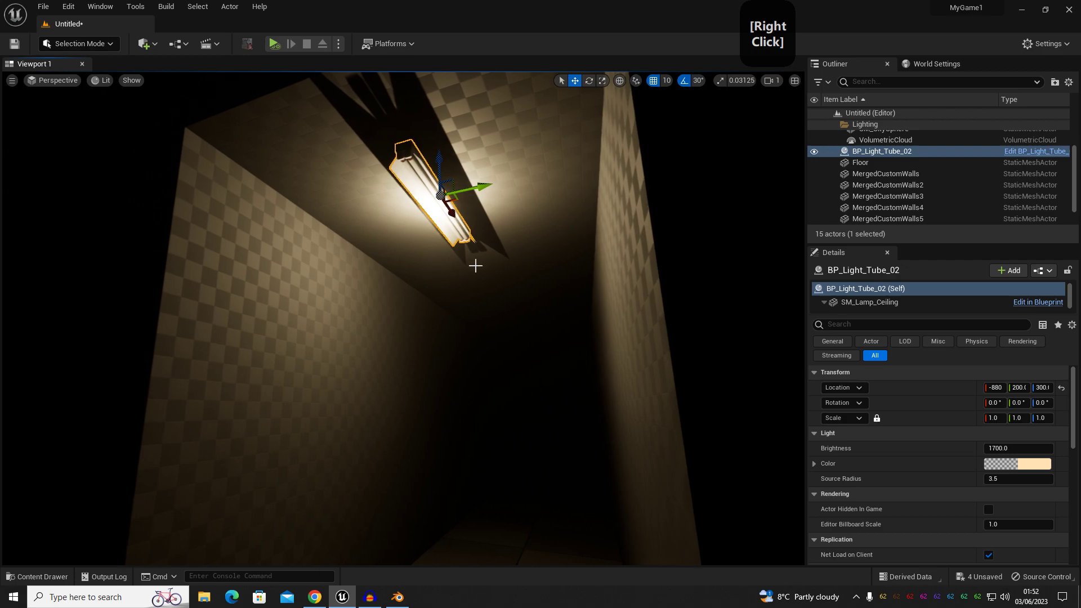
left_click_drag(450, 219, 531, 321, "alt")
right_click_drag(531, 321, 202, 87)
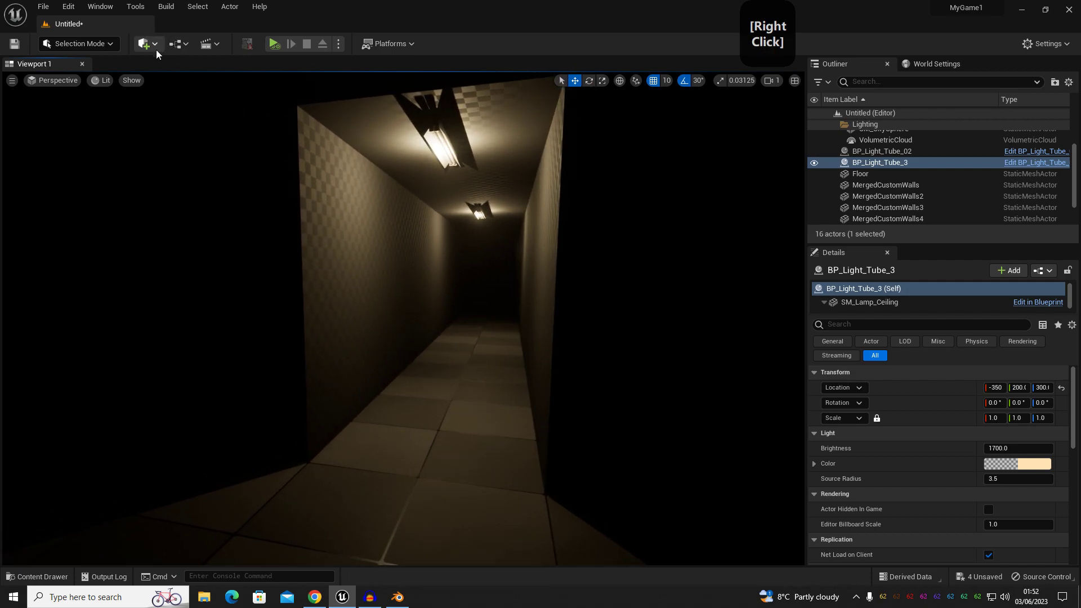
- Switch the viewport to the Light Complexity optimization view mode
left_click(102, 84)
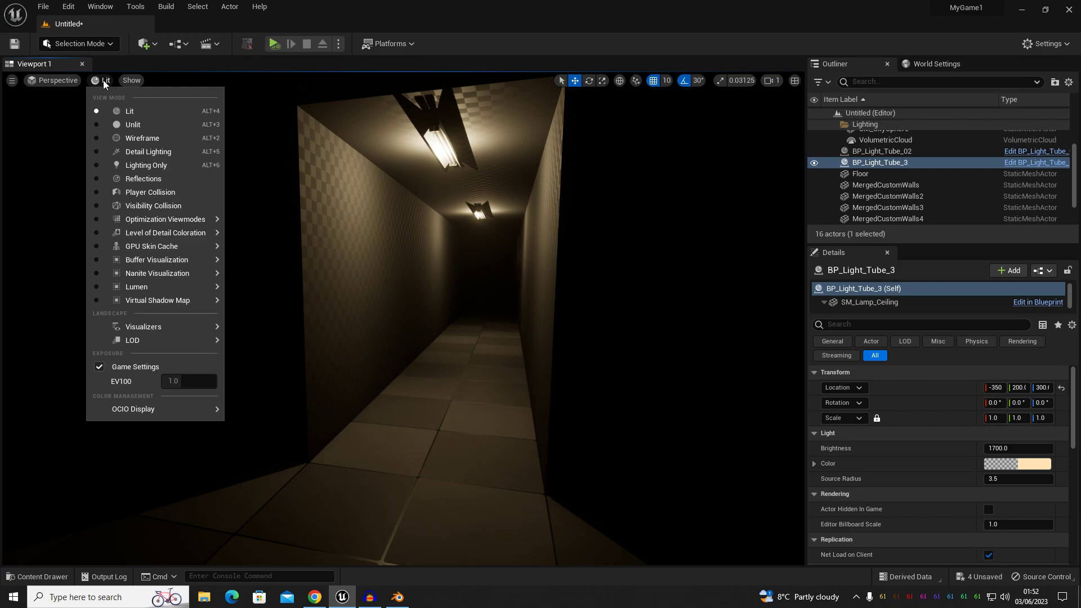
mouse_move(100, 218)
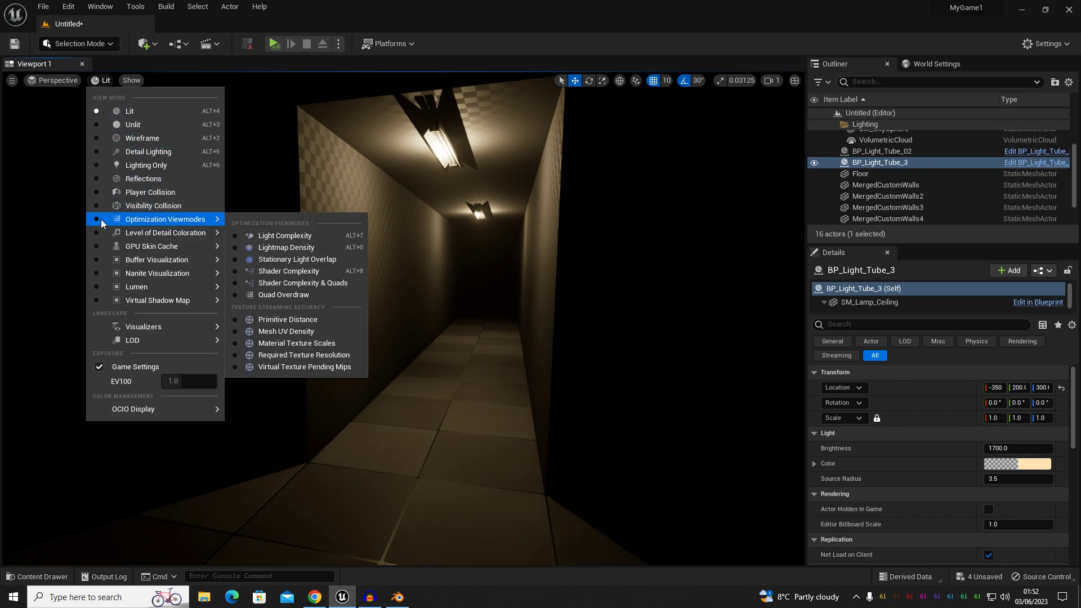
left_click(276, 236)
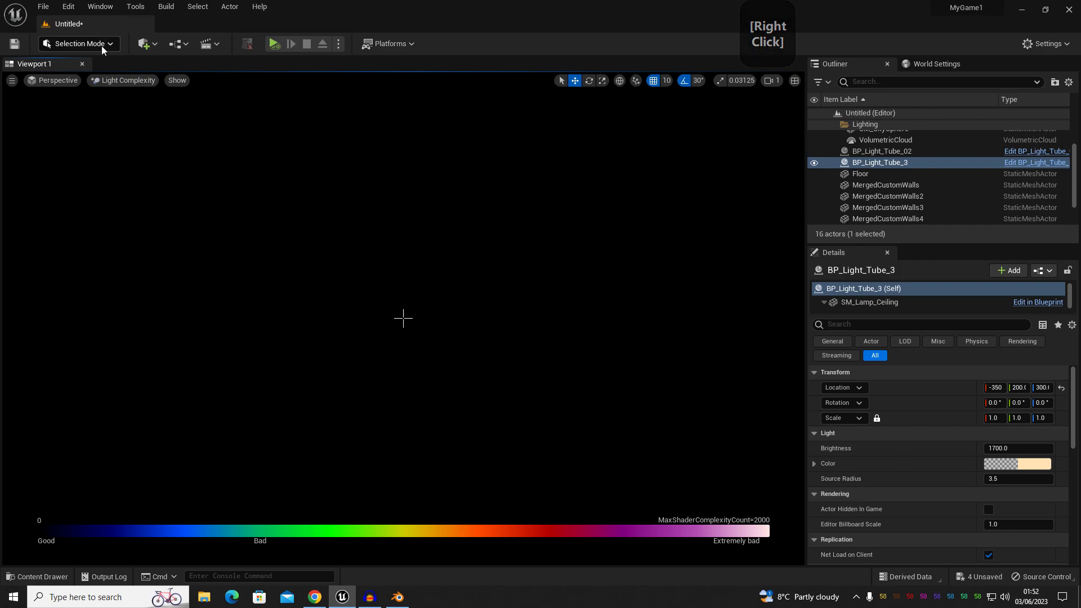
- Switch the viewport to Lightmap Density and examine the corridor and its tube lights
left_click(120, 83)
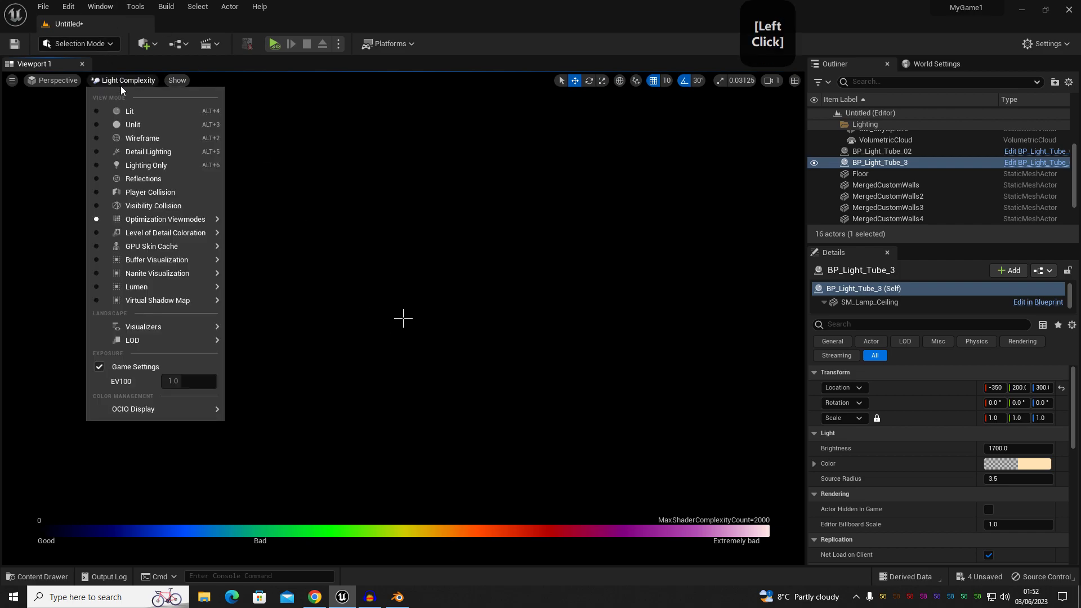
mouse_move(139, 221)
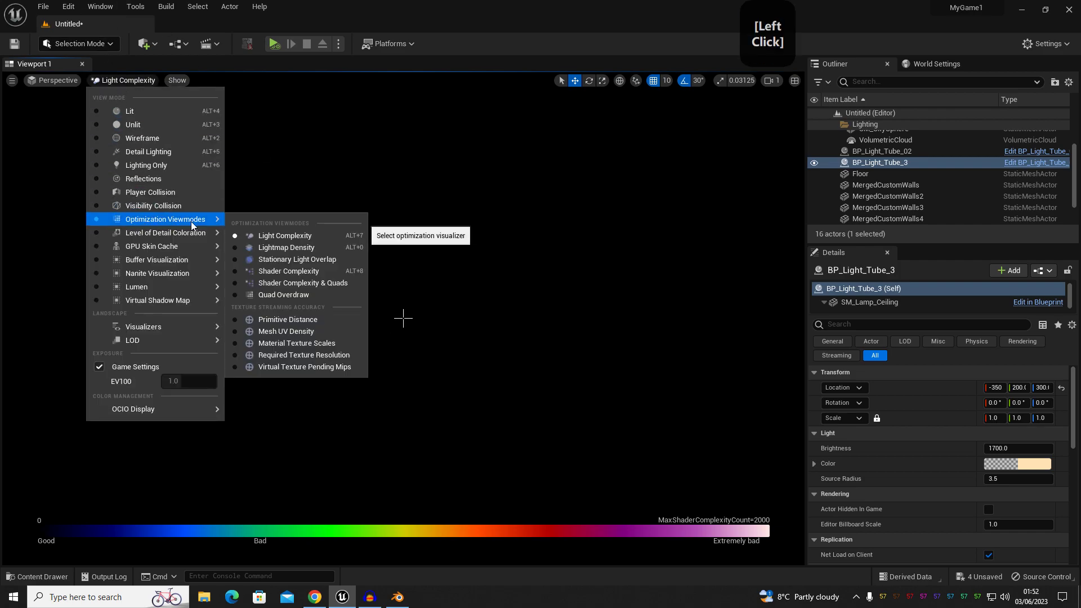
left_click(283, 248)
right_click_drag(283, 248, 270, 185)
key("d")
key("s")
key("a")
key("d")
key("w")
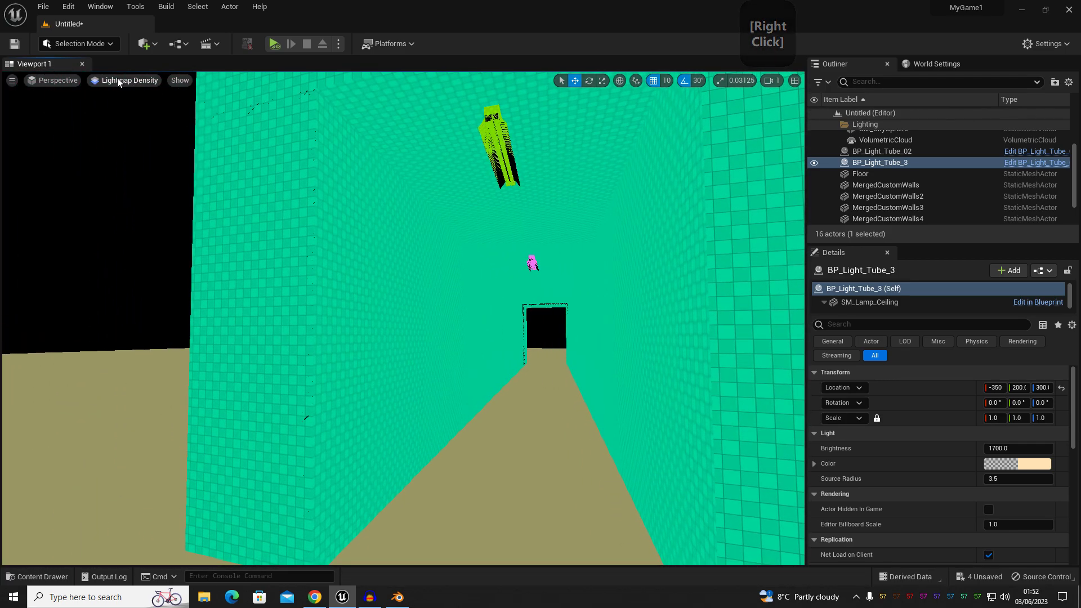
- Switch the viewport to the Stationary Light Overlap view mode
left_click(119, 82)
mouse_move(183, 220)
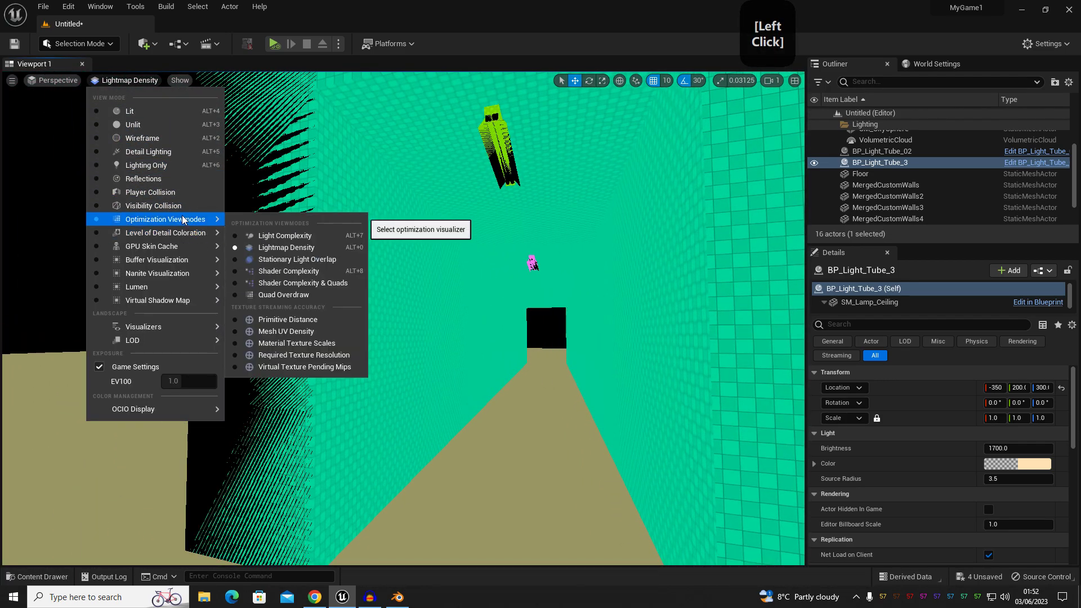
left_click(261, 260)
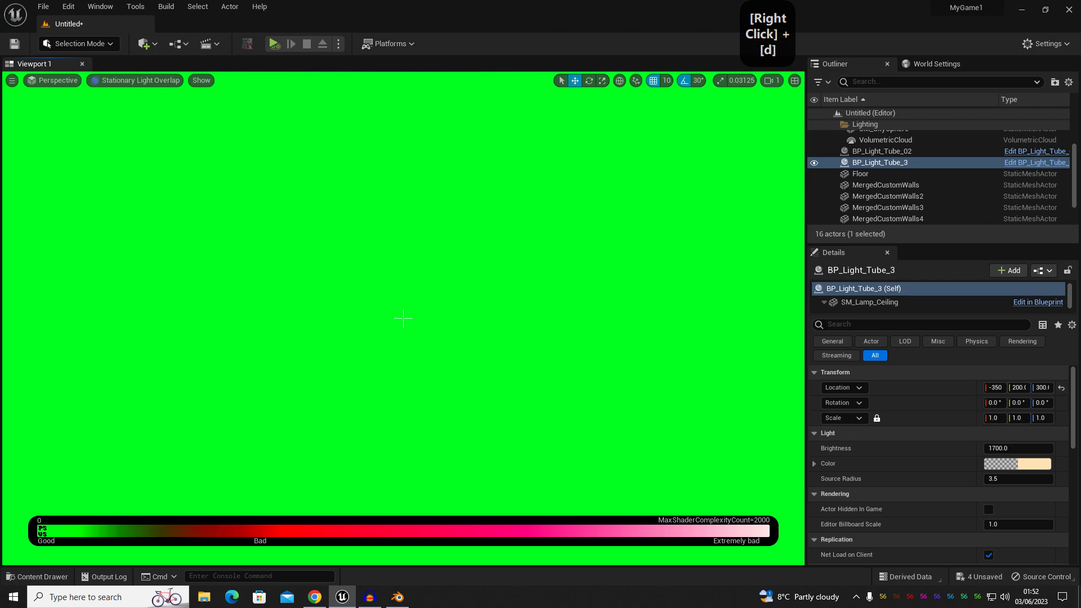
- Switch the viewport to Shader Complexity and examine the corridor from outside
left_click(122, 82)
mouse_move(163, 224)
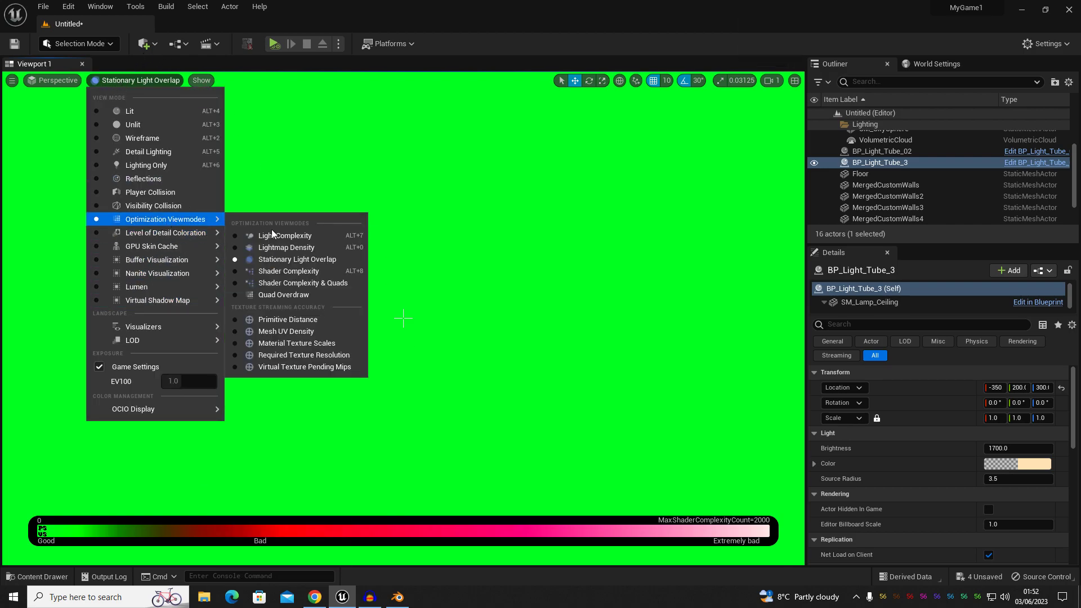
left_click(287, 276)
key("d")
key("w")
right_click_drag(428, 309, 178, 134)
key("s")
- Recheck the corridor in the Stationary Light Overlap view mode and switch to Light Complexity
left_click(118, 79)
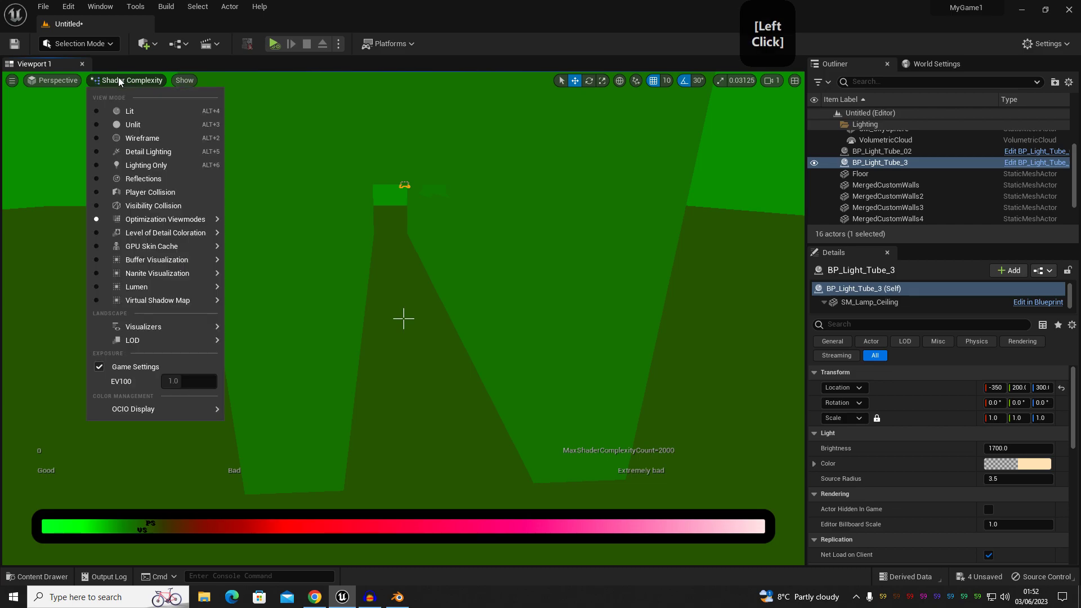
mouse_move(151, 219)
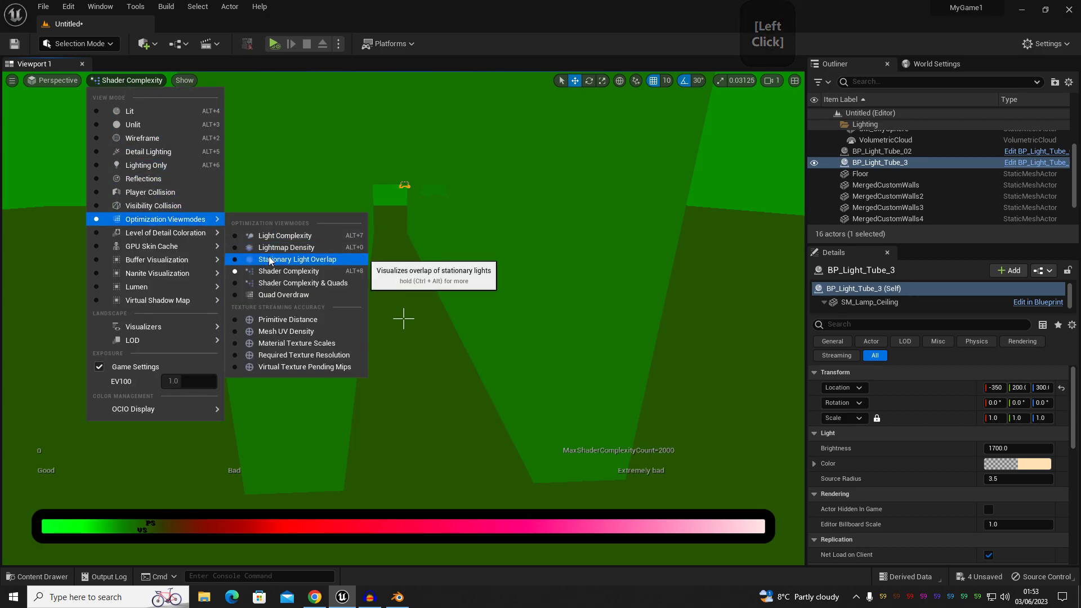
left_click(282, 261)
right_click(282, 262)
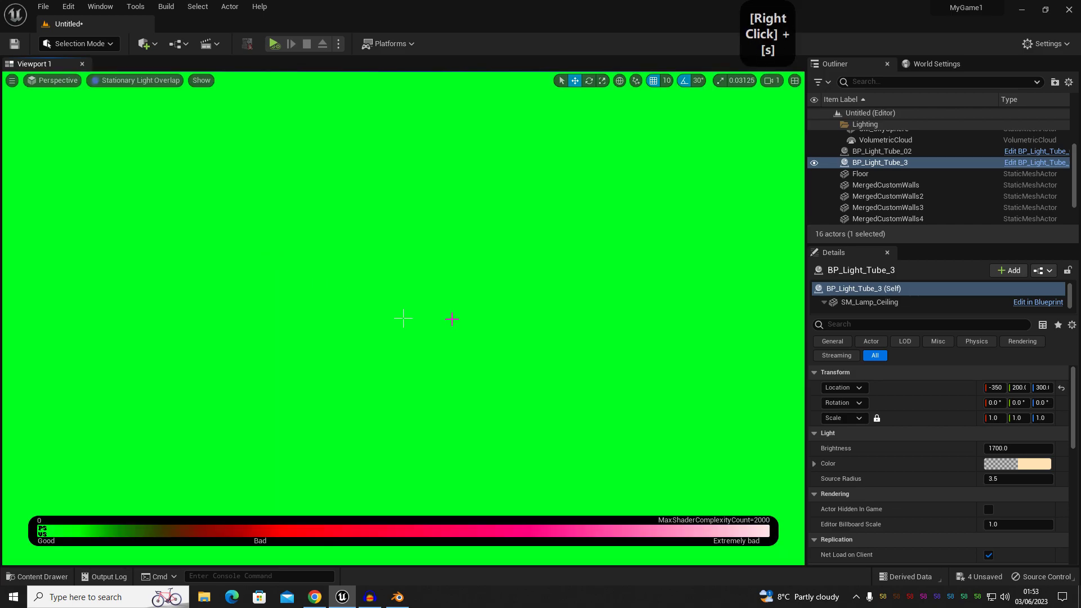
left_click(139, 82)
mouse_move(169, 232)
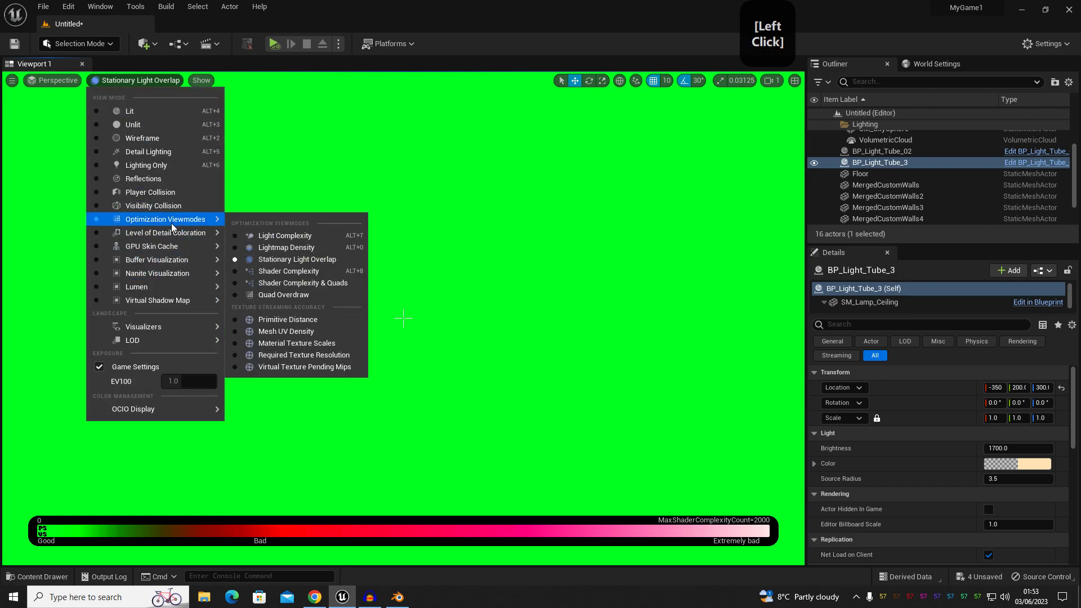
left_click(279, 236)
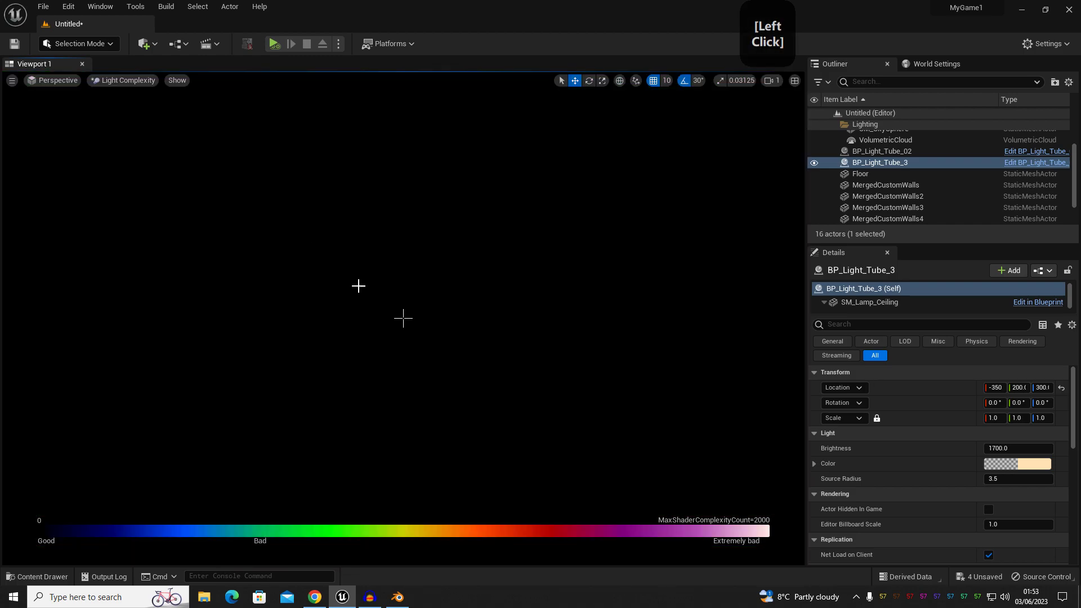
- Return the viewport to Lit mode and line up the view down the tube-lit corridor
left_click(117, 80)
left_click(131, 107)
right_click_drag(131, 107, 141, 115)
key("w")
middle_click_drag(350, 210, 350, 210)
key("s")
right_click_drag(130, 75, 131, 75)
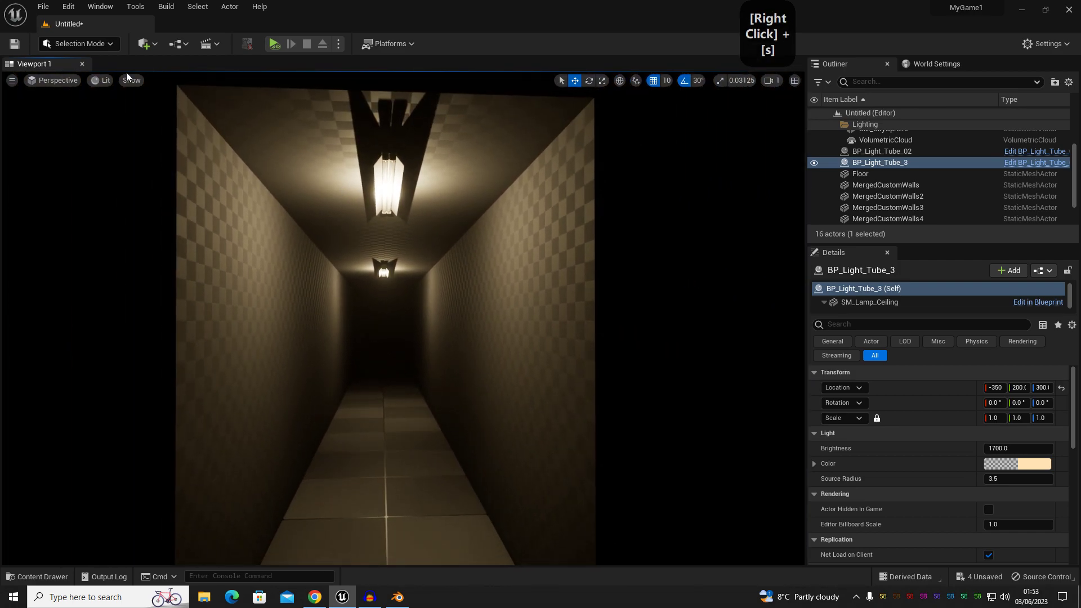
- Show the tube-lit corridor in the Light Complexity view mode again
left_click(101, 80)
mouse_move(222, 221)
left_click(272, 237)
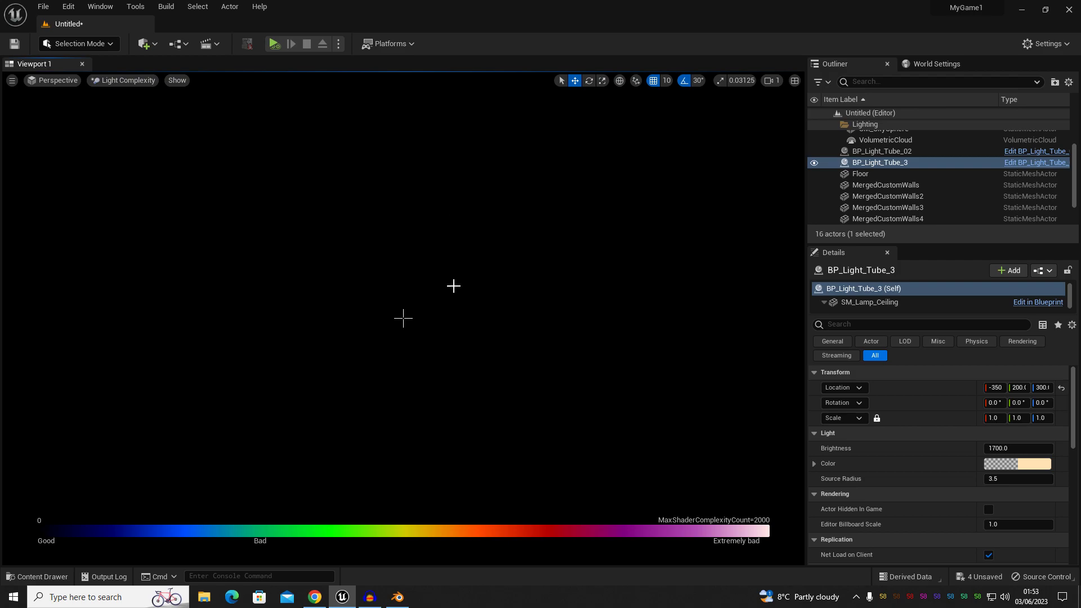
- Select the PointLight1 component of BP_Light_Tube_02 and set its mobility to Movable
left_click(401, 248)
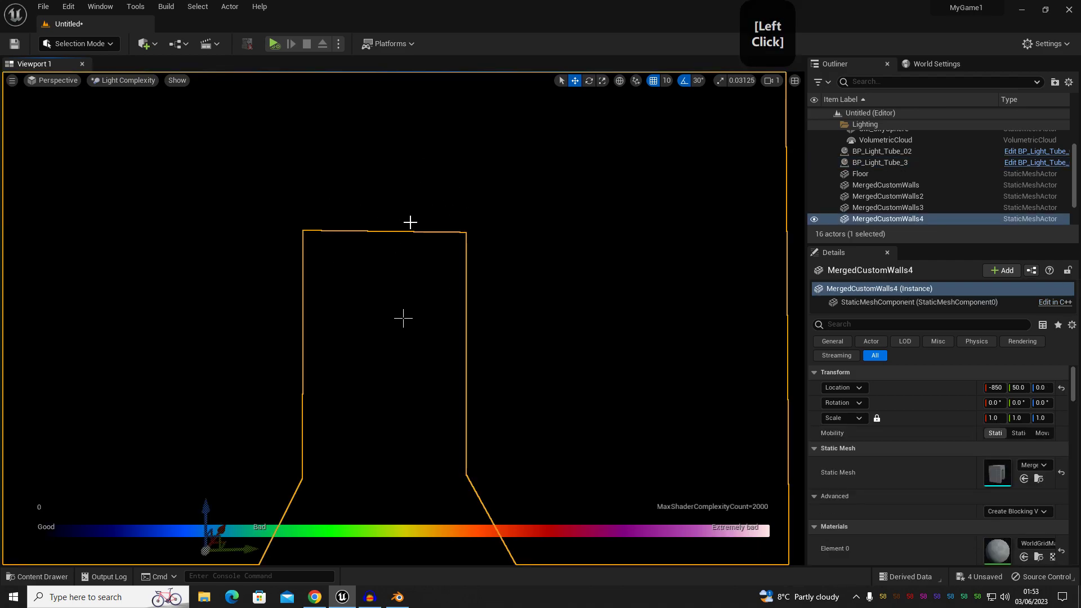
left_click(397, 181)
scroll(873, 299, "down", 1)
left_click(860, 299)
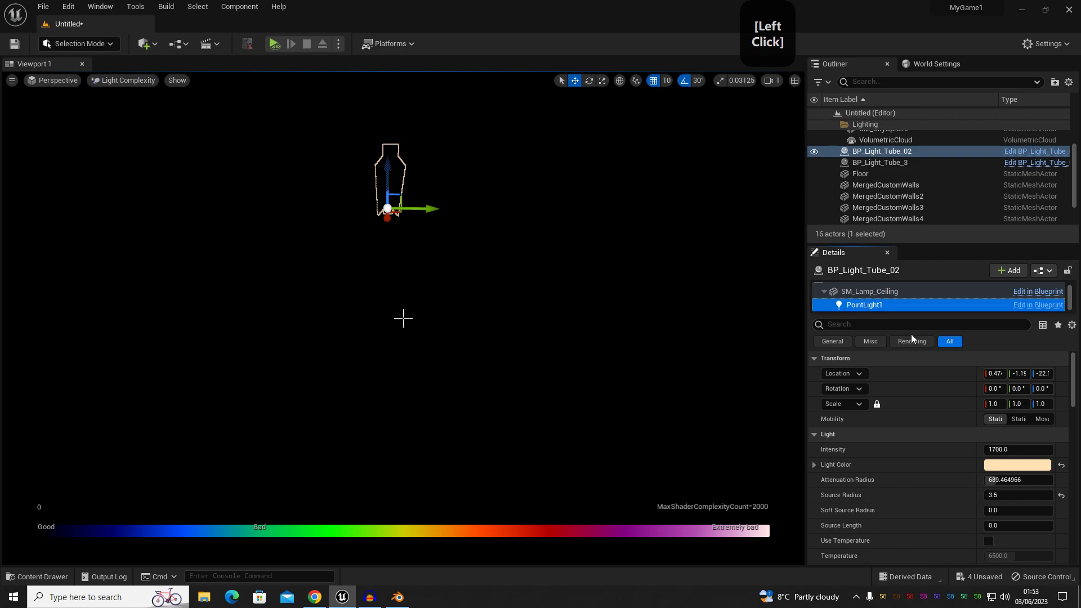
left_click(1040, 420)
right_click_drag(563, 316, 552, 314)
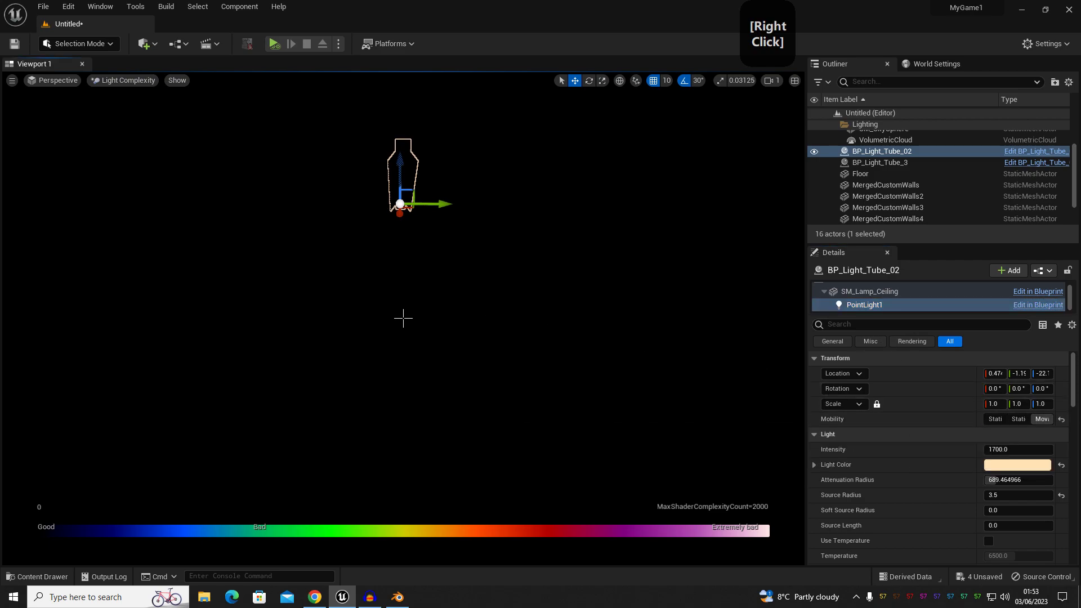
- Switch the viewport to the Lightmap Density view mode and examine the corridor
left_click(126, 80)
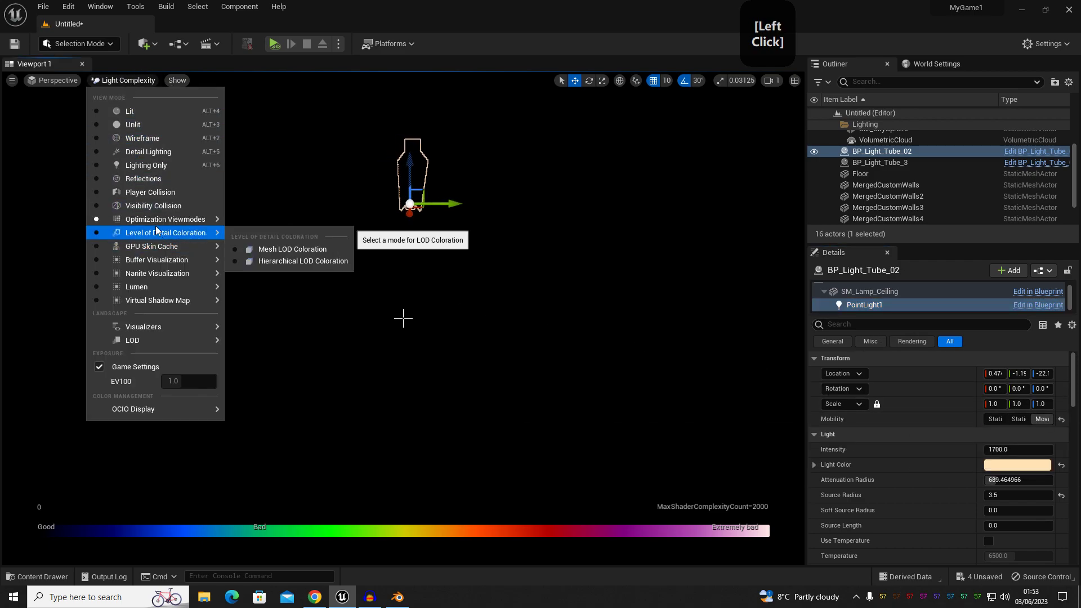
mouse_move(214, 232)
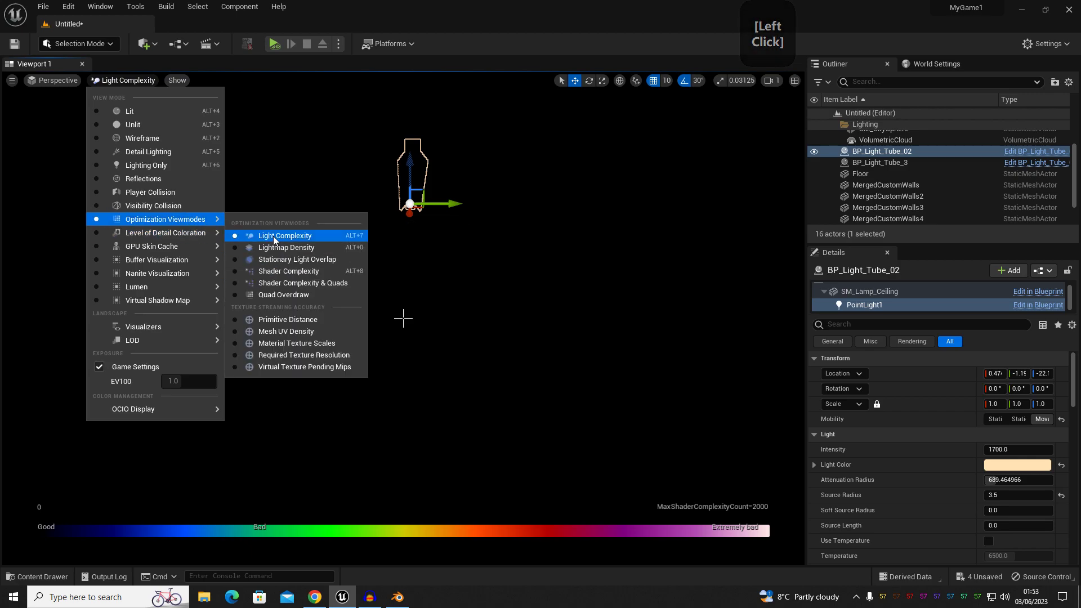
left_click(270, 244)
right_click_drag(270, 243, 144, 80)
key("a")
key("w")
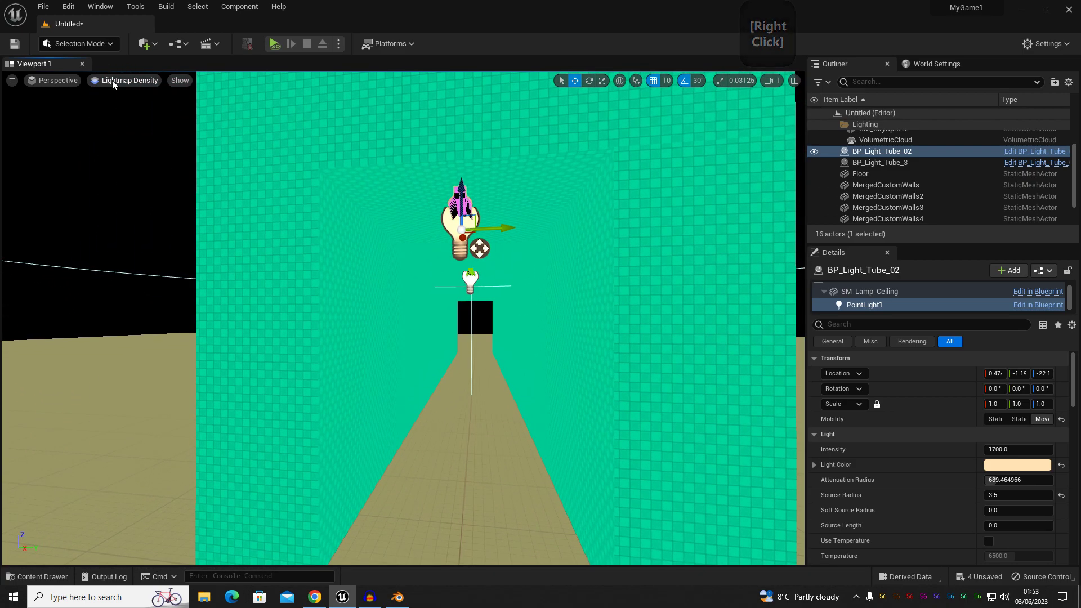
- Return the viewport to Lit mode and look along the corridor at both tube lights
left_click(112, 82)
left_click(132, 113)
right_click_drag(407, 274, 410, 267)
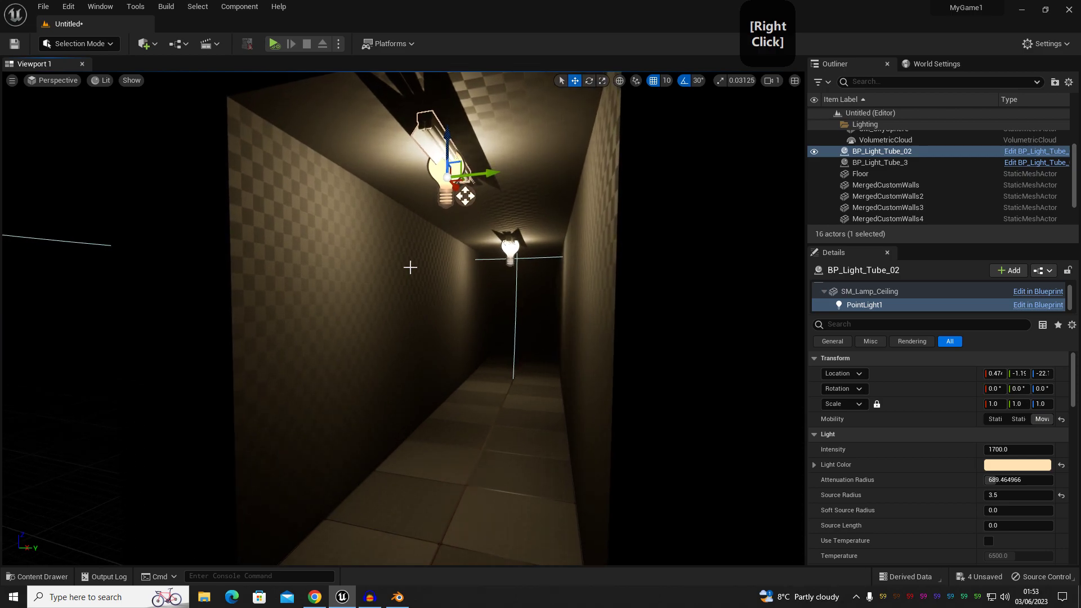
right_click_drag(319, 255, 517, 201)
key("a")
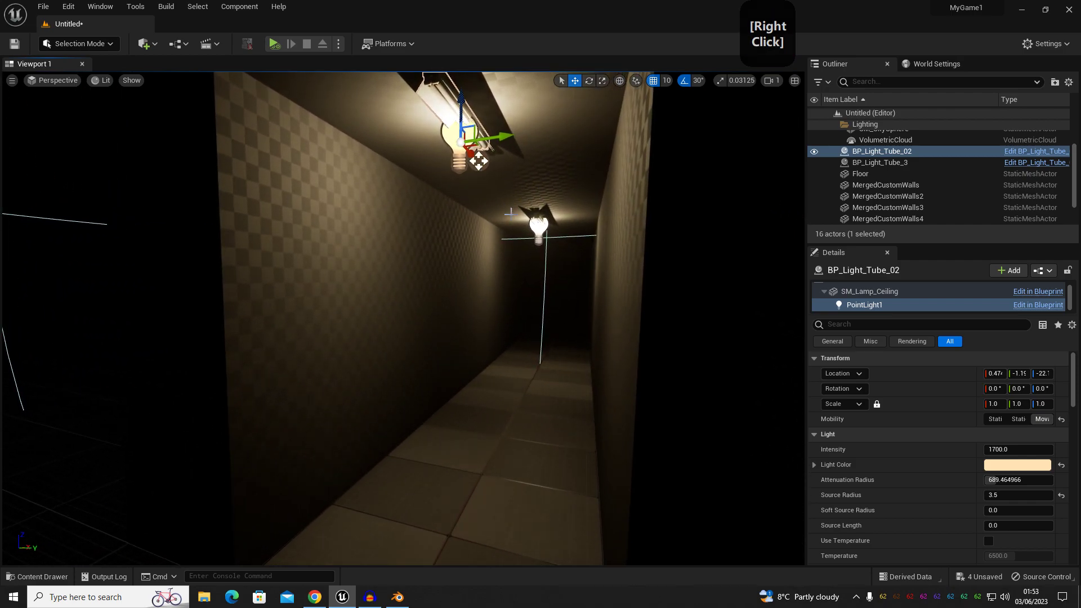
- Select BP_Light_Tube_3 and show it up close in the Light Complexity view mode
left_click(533, 224)
right_click_drag(532, 224, 403, 193)
key("w")
key("a")
key("s")
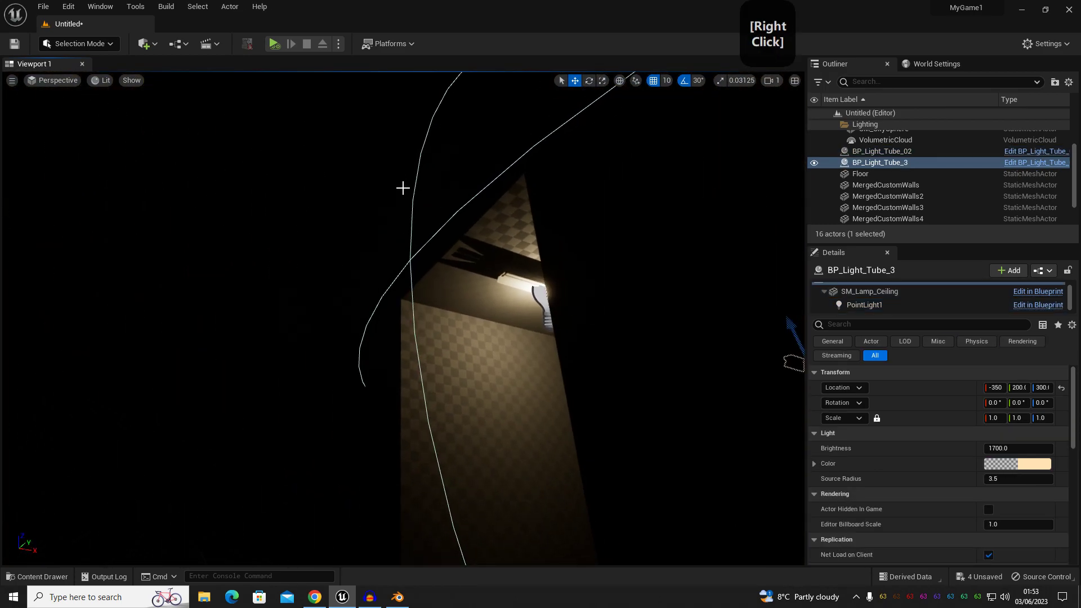
key("s")
key("w")
right_click_drag(442, 241, 350, 282)
key("w")
left_click(97, 80)
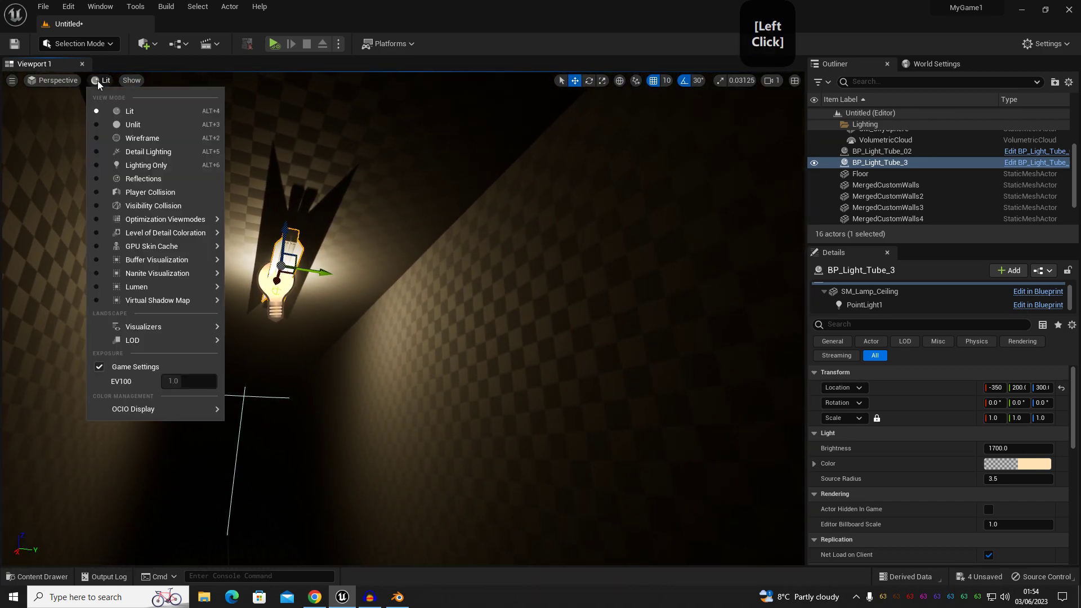
mouse_move(182, 220)
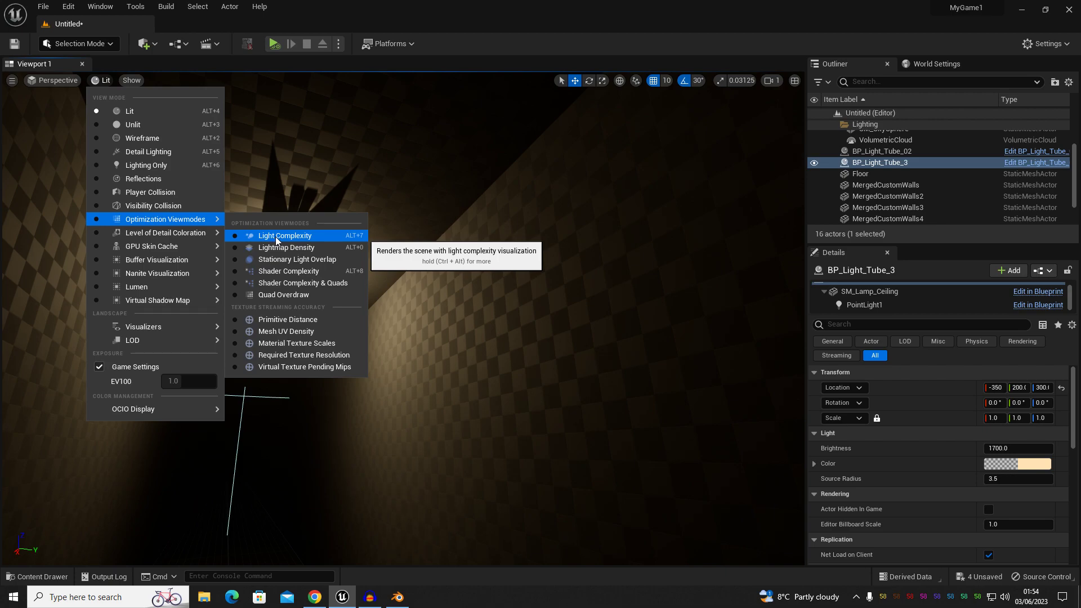
left_click(279, 236)
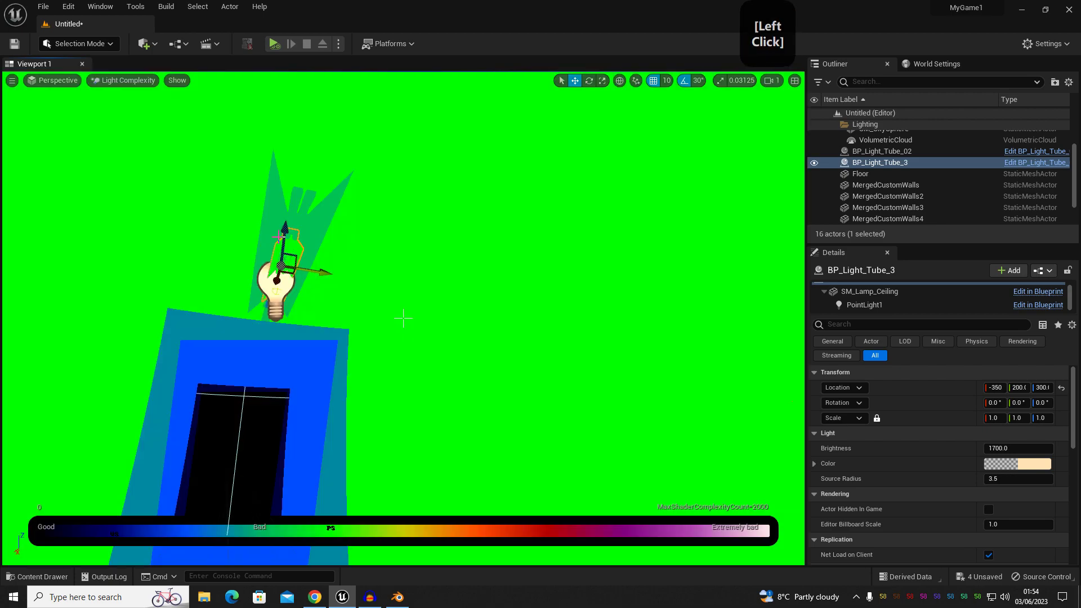
- Move BP_Light_Tube_3 along the X axis out of the corridor to about X -1770
key("s")
right_click_drag(403, 319, 403, 318)
key("d")
key("w")
key("s")
key("s")
key("d")
key("s")
key("w")
key("s")
key("d")
key("s")
key("a")
left_click_drag(227, 199, 712, 282)
key("d")
right_click_drag(713, 281, 713, 282)
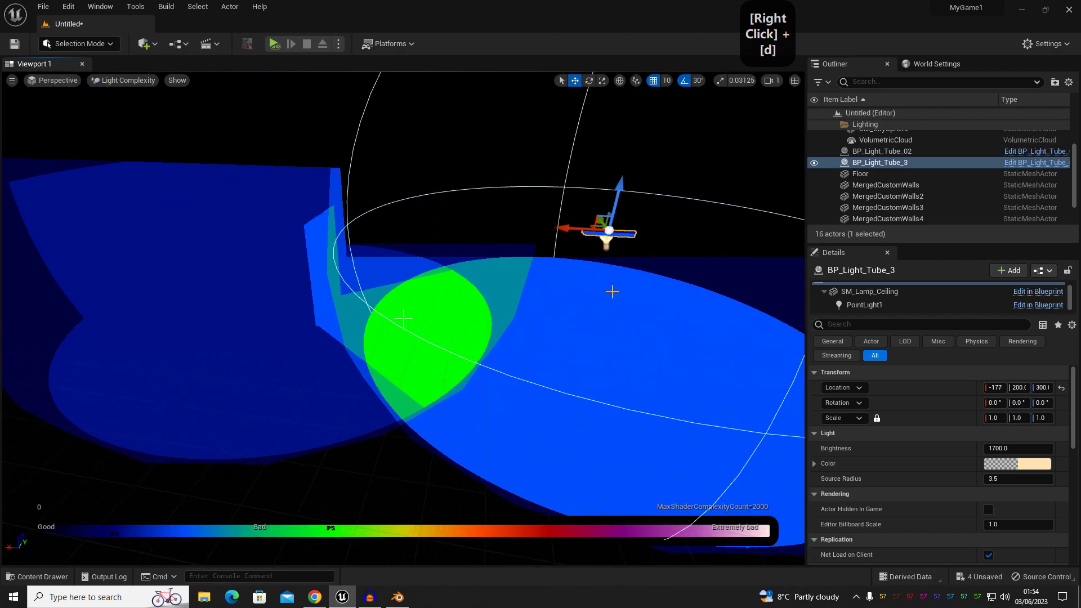
- Shift BP_Light_Tube_3 farther from the corridor entrance to about X -1920 to reduce the light overlap
left_click_drag(564, 232, 569, 232)
right_click_drag(569, 232, 569, 232)
key("d")
key("w")
right_click_drag(433, 341, 433, 341)
key("d")
key("s")
left_click_drag(461, 213, 484, 273)
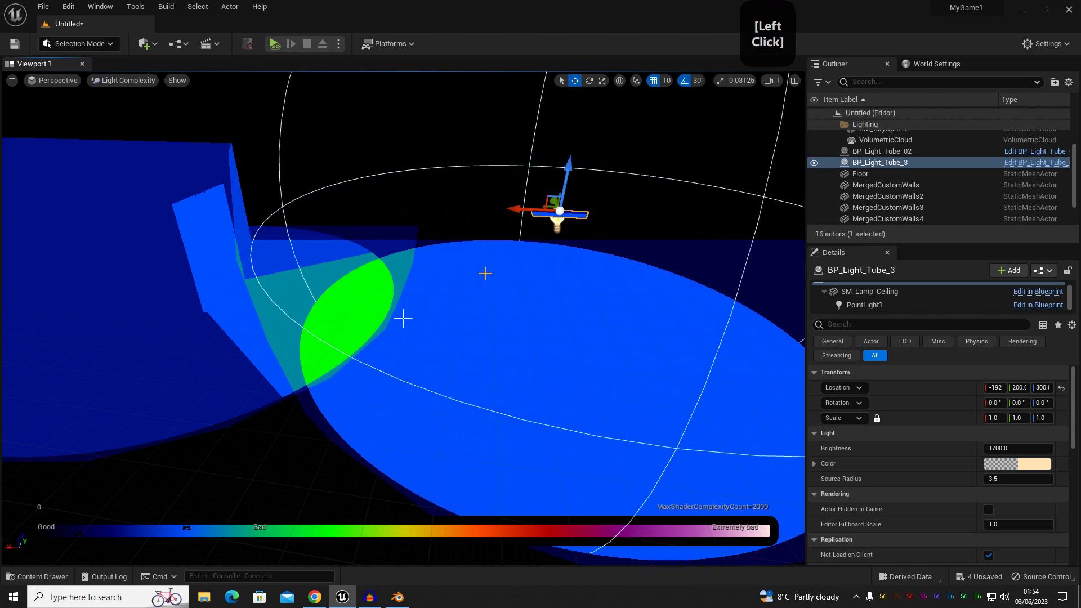
- Duplicate BP_Light_Tube_3 along the X axis, placing the copy at about X -1460 so the light ranges overlap
key("a")
key("w")
right_click_drag(487, 242, 486, 242)
left_click_drag(524, 207, 325, 215, "alt")
right_click_drag(403, 319, 403, 319)
key("a")
key("w")
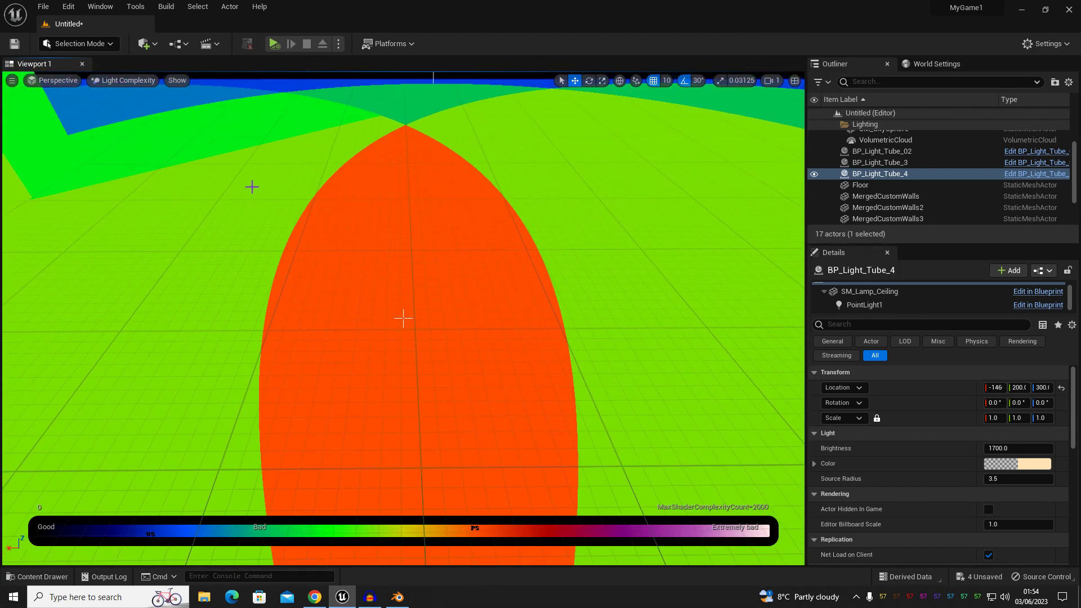
- Examine from several angles where the tube lights' ranges overlap on the floor in Light Complexity mode
left_click(111, 80)
mouse_move(172, 224)
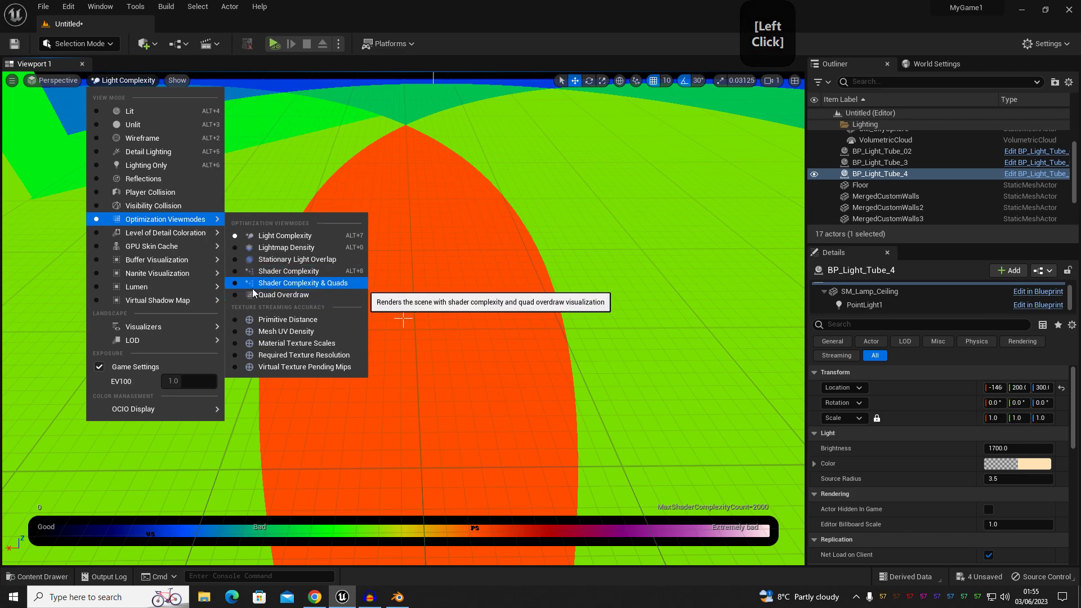
key("d")
key("s")
right_click_drag(403, 319, 403, 318)
key("d")
key("w")
key("d")
key("s")
key("s")
key("a")
key("a")
key("w")
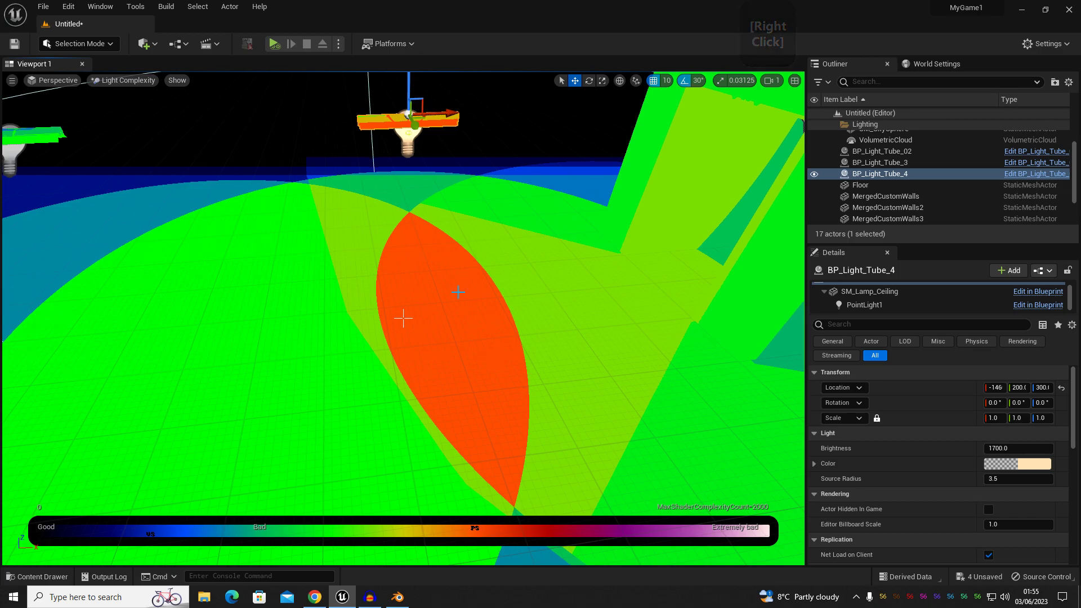
right_click_drag(403, 318, 403, 319)
key("w")
key("s")
key("s")
key("d")
key("s")
key("a")
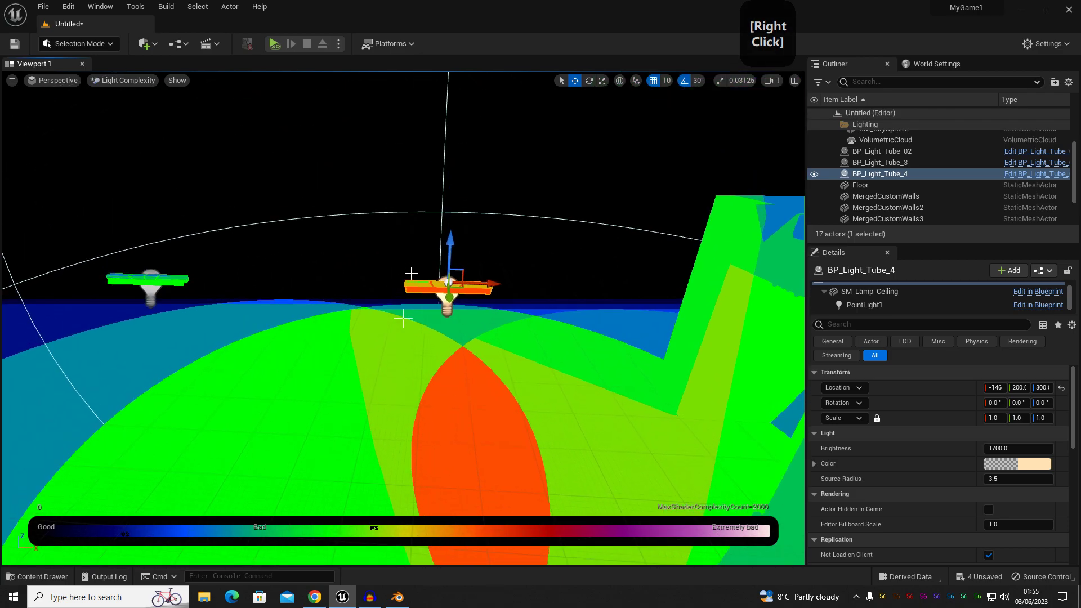
- Delete the duplicated tube light outside the corridor
right_click_drag(451, 289, 451, 289)
key("Delete")
left_click(403, 319)
- Select BP_Light_Tube_02 inside the corridor and return the viewport to Lit mode
key("a")
right_click_drag(403, 319, 403, 318)
key("a")
left_click(403, 318)
key("w")
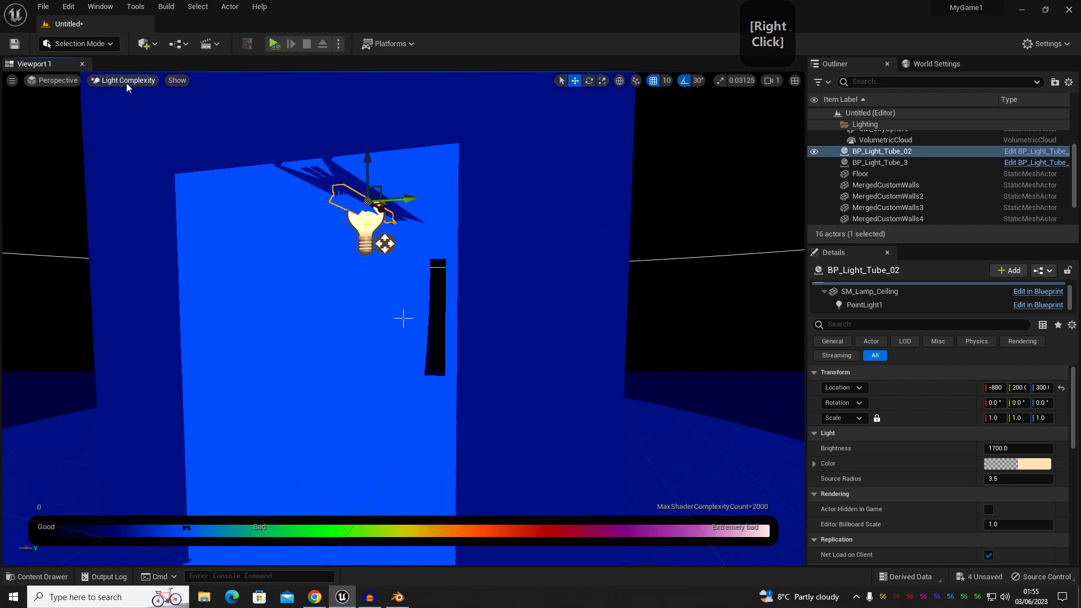
left_click(131, 82)
left_click(141, 103)
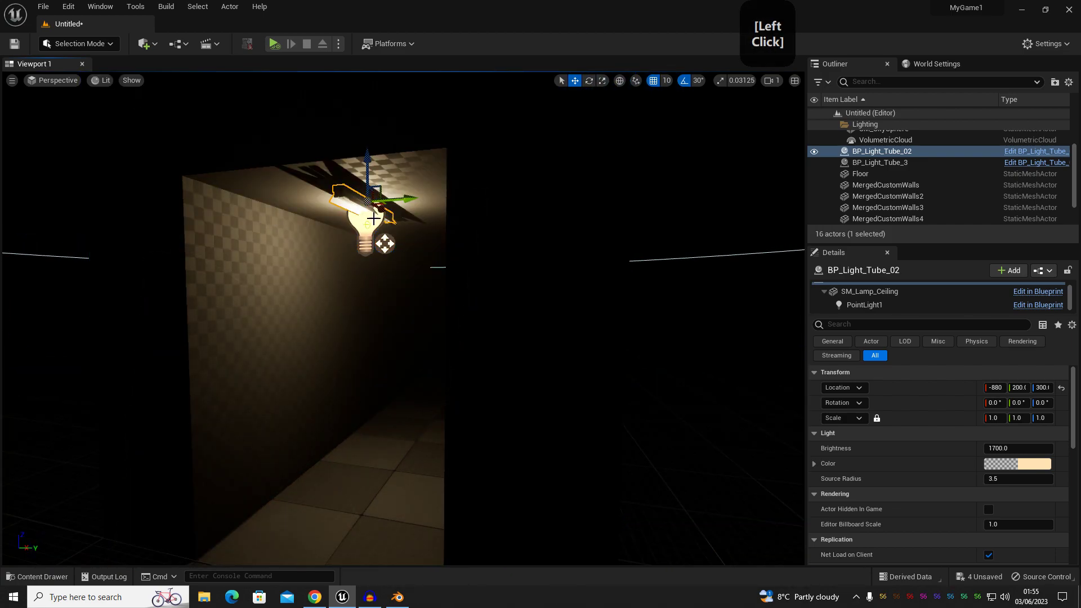
- Move BP_Light_Tube_02 deeper into the corridor along the X axis to X 330
left_click_drag(384, 214, 437, 233)
key("w")
mouse_move(438, 233)
right_mouse_down()
mouse_move(462, 233)
mouse_move(428, 234)
right_mouse_up()
left_click_drag(446, 166, 367, 230)
key("d")
right_click_drag(368, 229, 387, 199)
key("a")
key("w")
left_click_drag(420, 101, 282, 327)
key("w")
right_click_drag(282, 328, 385, 273)
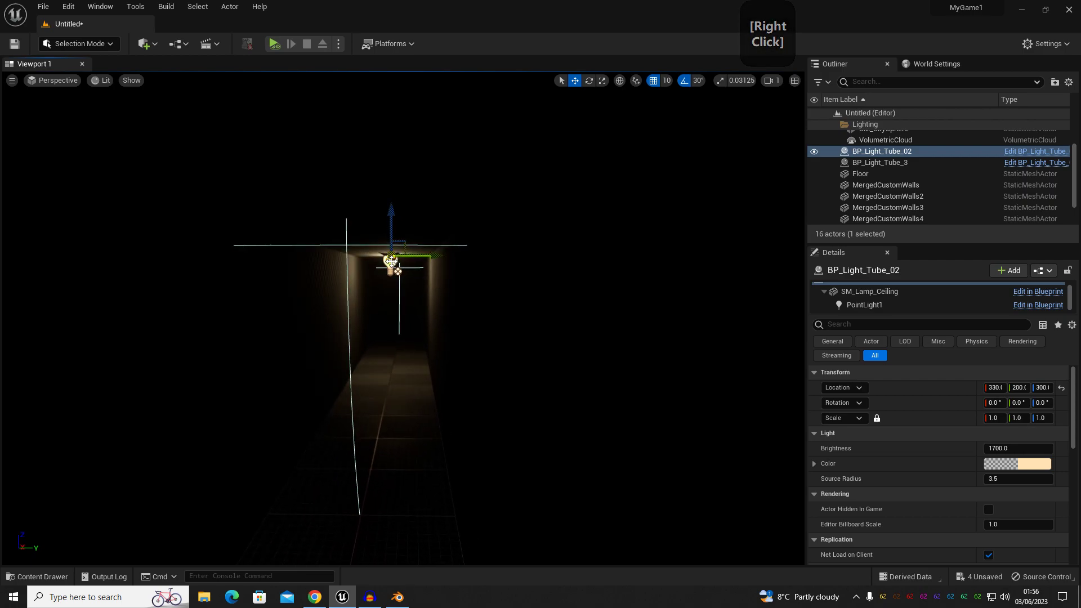
- Set the attenuation radius of BP_Light_Tube_02's PointLight1 to 350 and its intensity to 2000
left_click(878, 306)
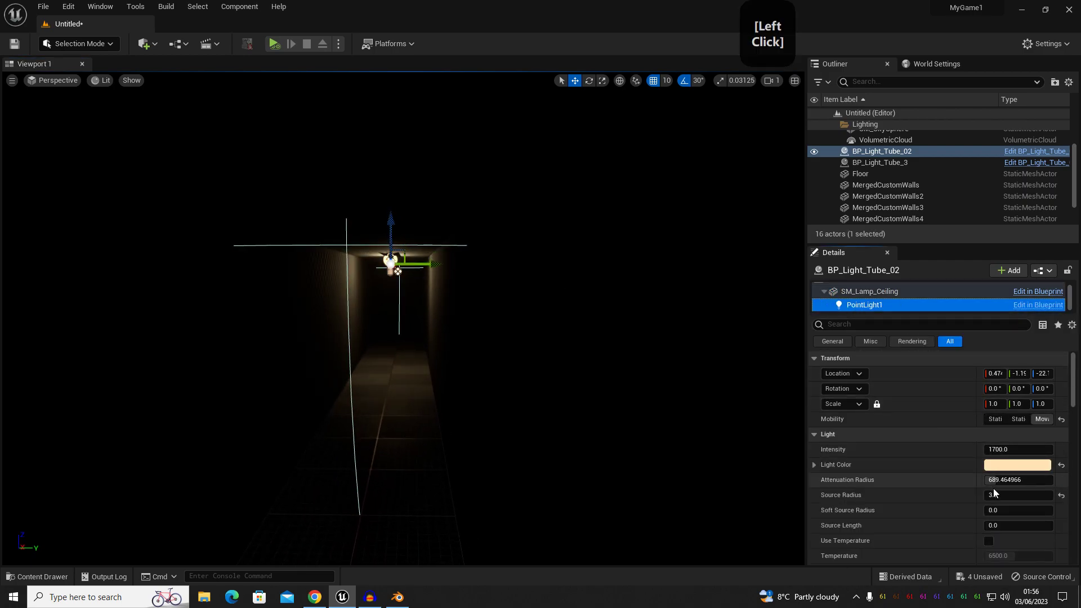
left_click(1022, 480)
type("350")
key("Return")
right_click_drag(644, 399, 555, 340)
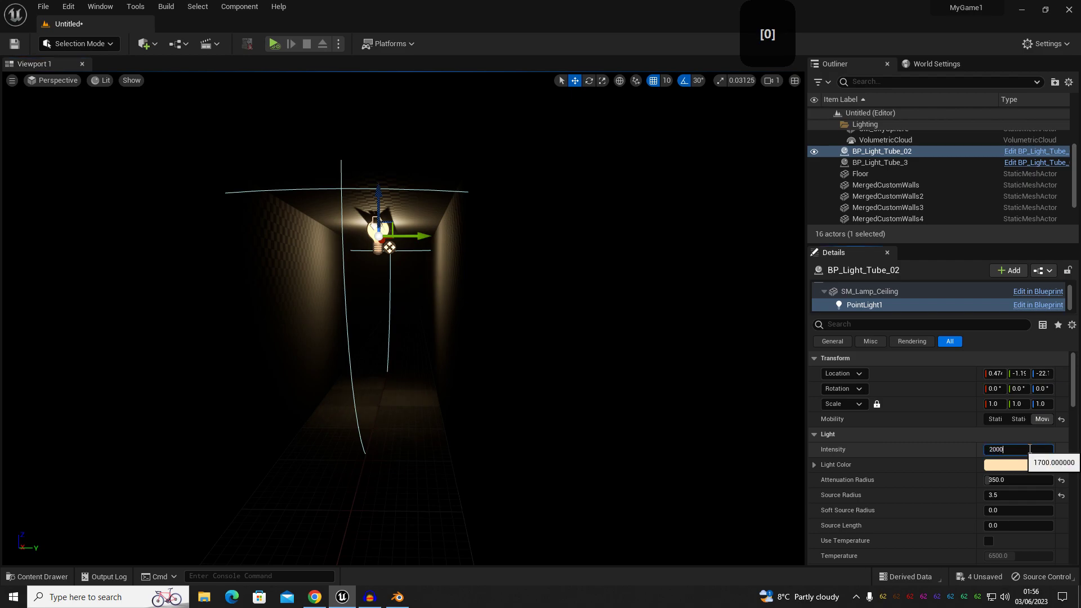
- Change PointLight1's intensity units to Lumens in the advanced light settings
scroll(991, 445, "down", 5)
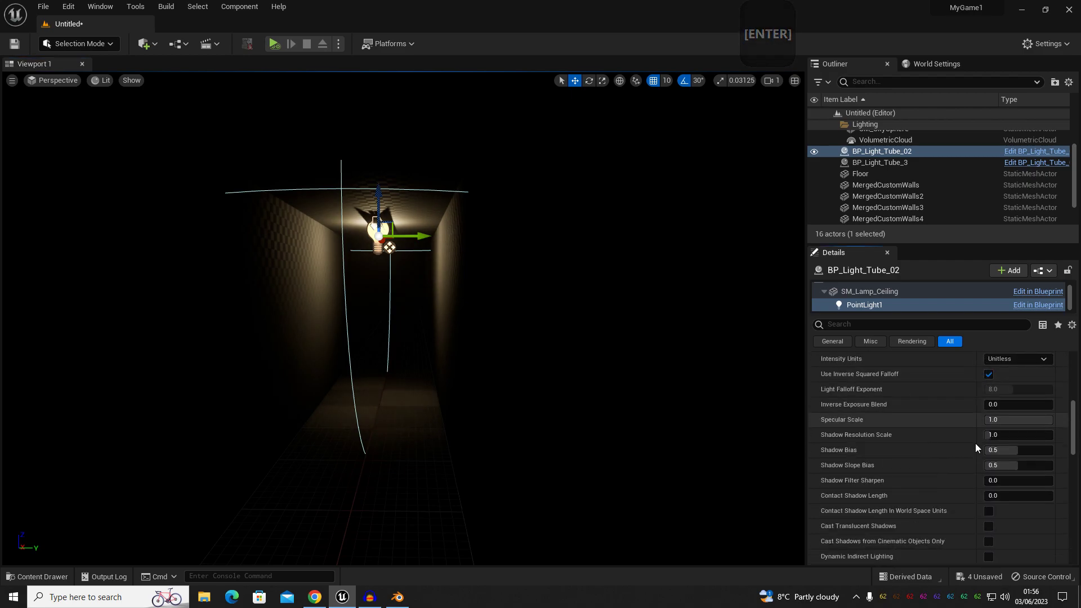
scroll(917, 427, "up", 1)
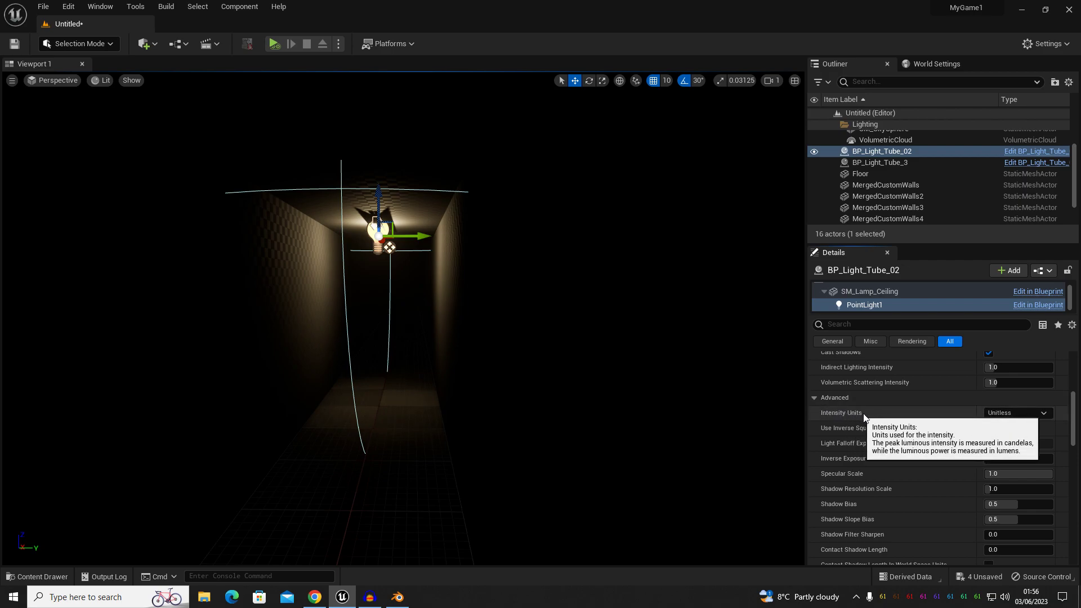
left_click(1015, 413)
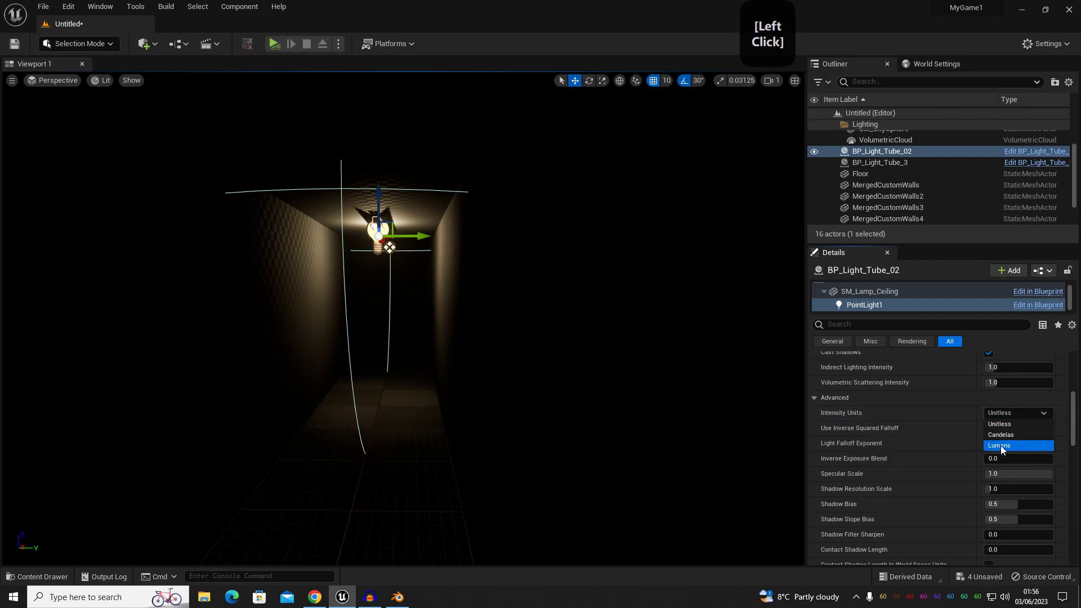
left_click(1000, 446)
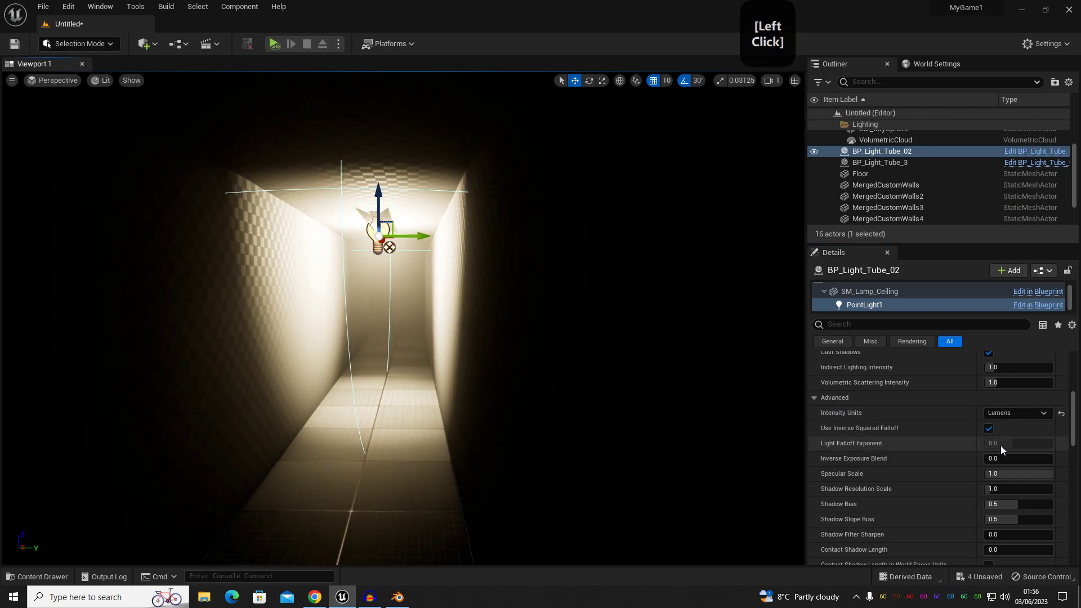
- Set PointLight1's intensity to 500 lumens
scroll(991, 453, "up", 5)
scroll(997, 455, "up", 8)
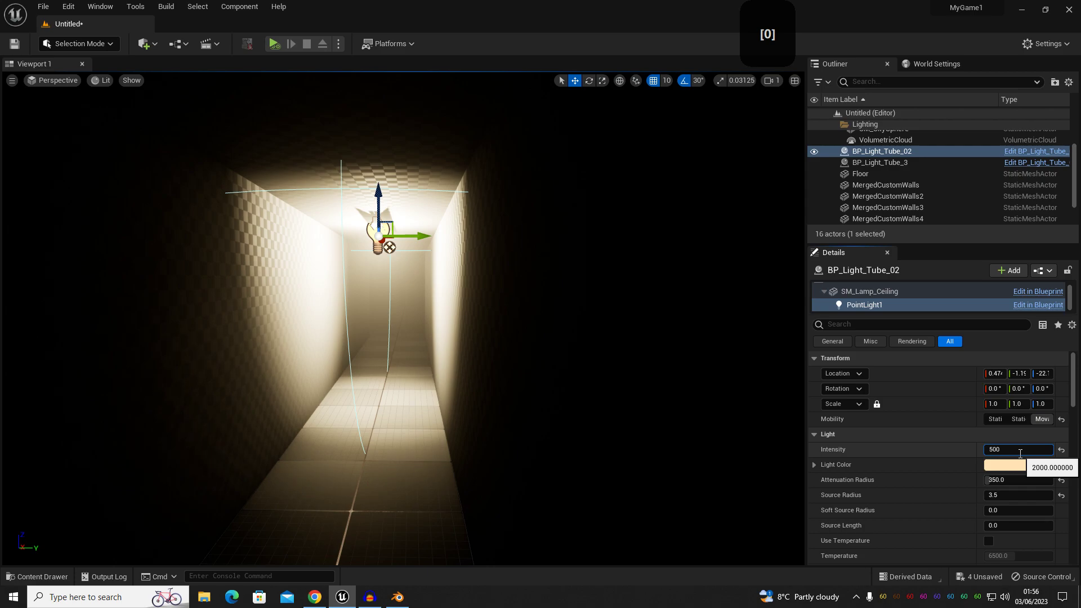
left_click(1020, 449)
type("500")
key("Return")
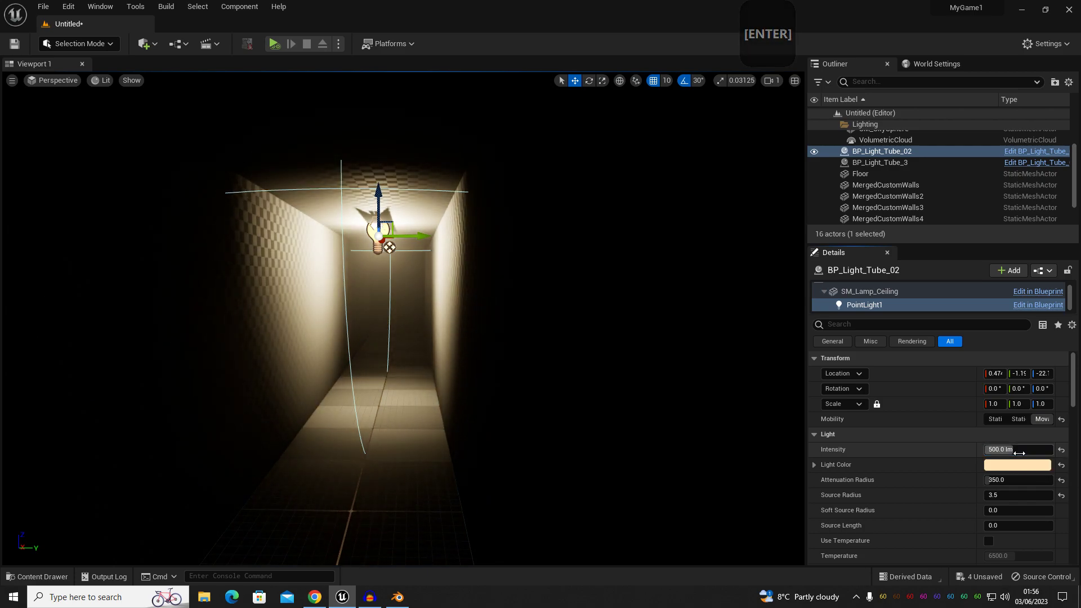
- Reset PointLight1's intensity to its default, then set it to 100 lumens
left_click(1025, 451)
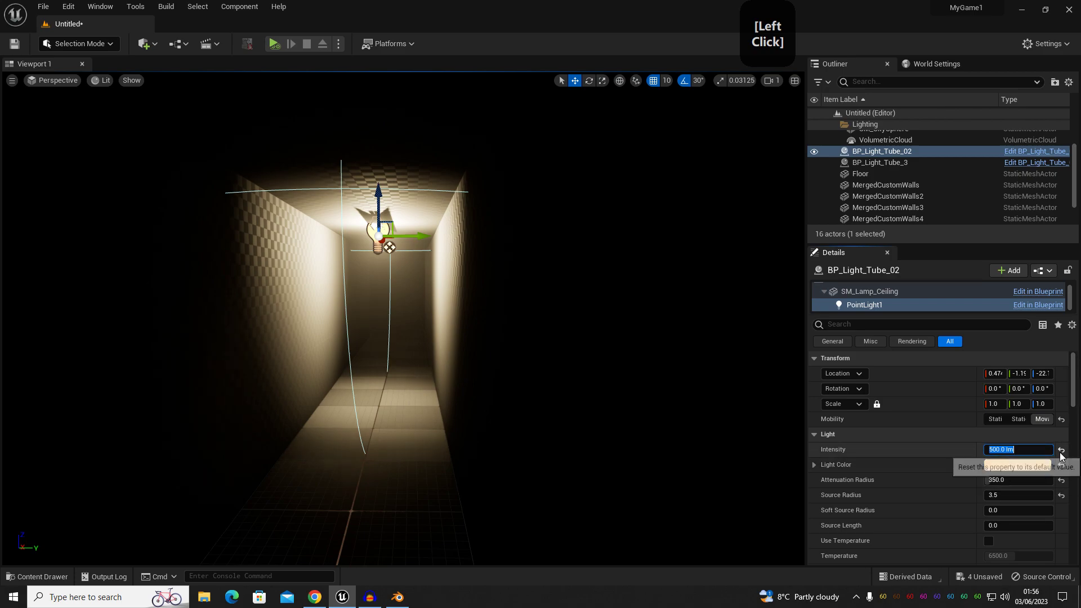
left_click(1062, 451)
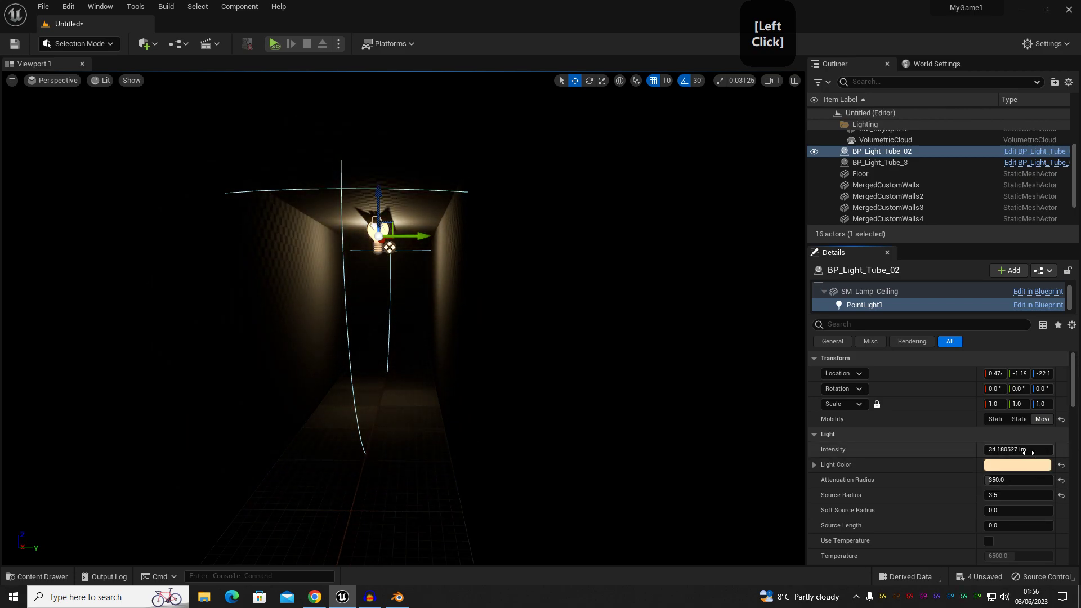
type("00")
key("Return")
mouse_move(406, 414)
right_mouse_down()
mouse_move(394, 406)
mouse_move(410, 413)
right_mouse_up()
- Set PointLight1's attenuation radius to 400
left_click(1012, 476)
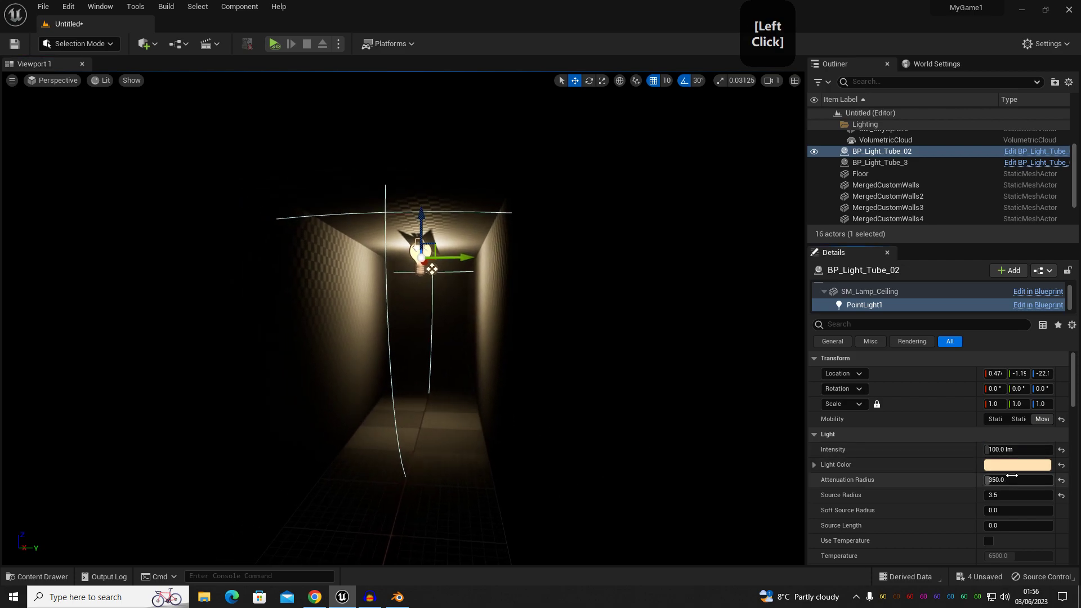
type("40")
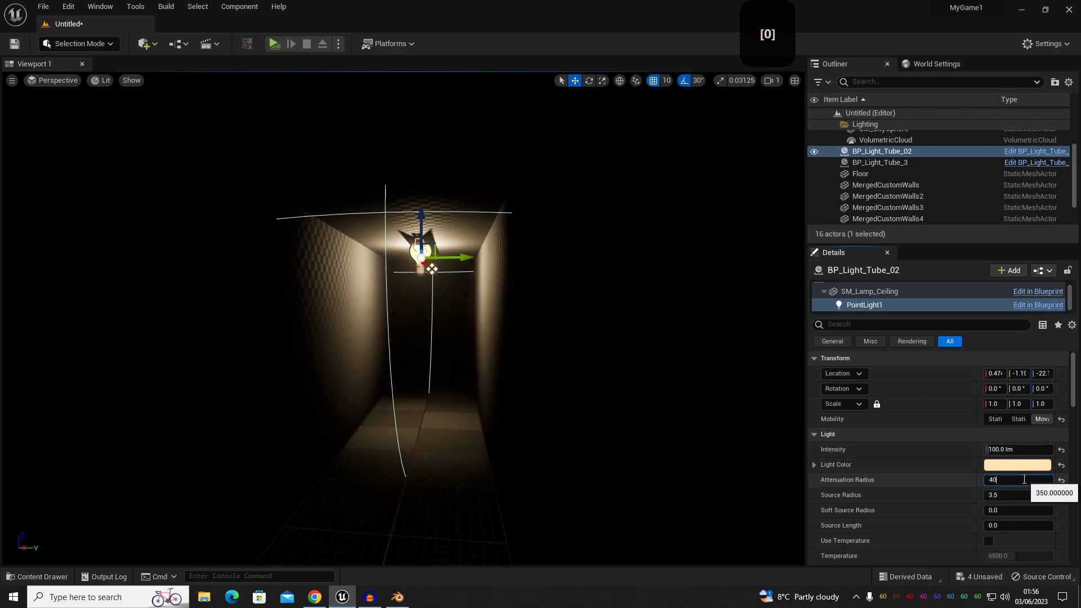
type("0")
key("Return")
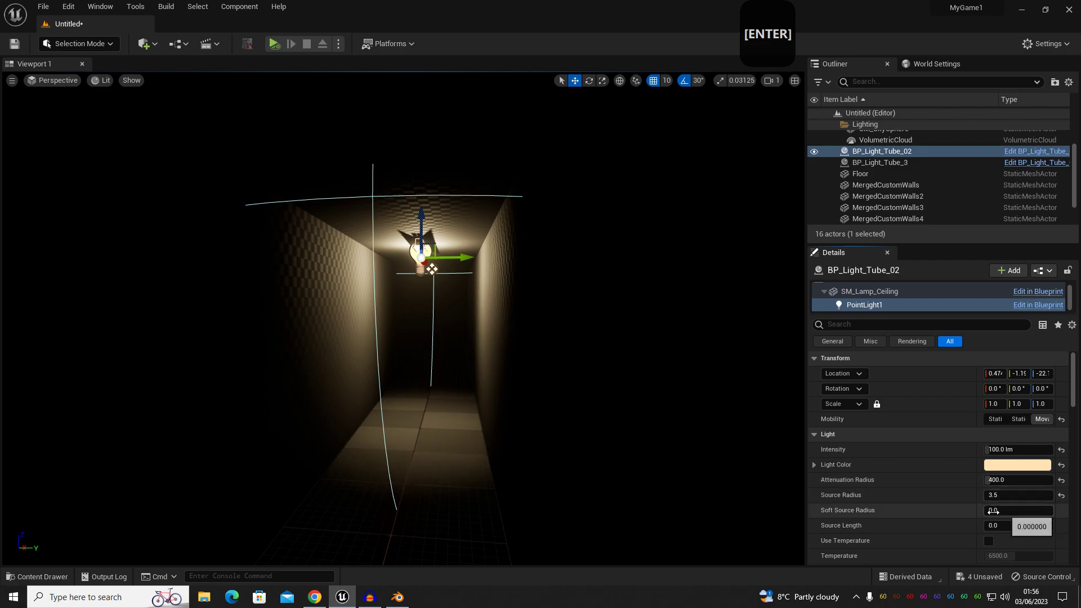
scroll(887, 506, "down", 2)
scroll(880, 508, "down", 1)
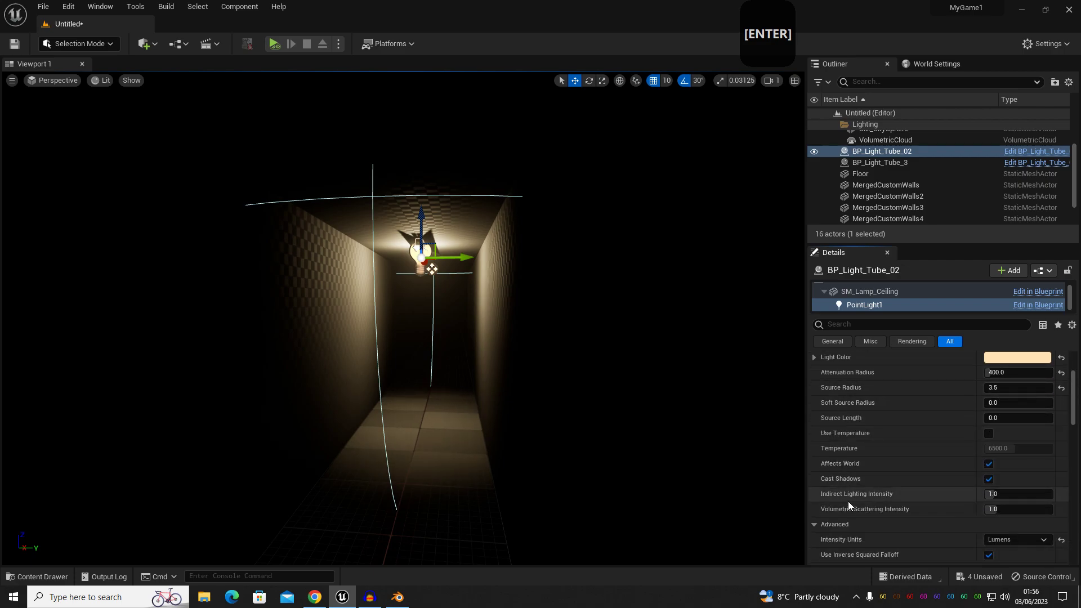
- Set PointLight1's indirect lighting intensity and volumetric scattering intensity to 3
left_click(1023, 496)
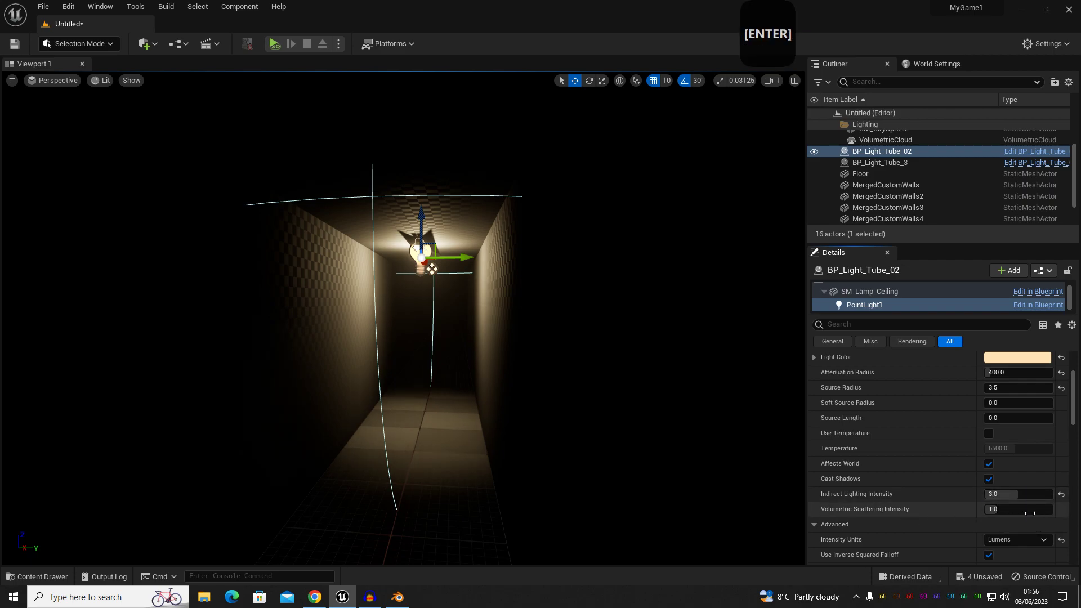
key("Return")
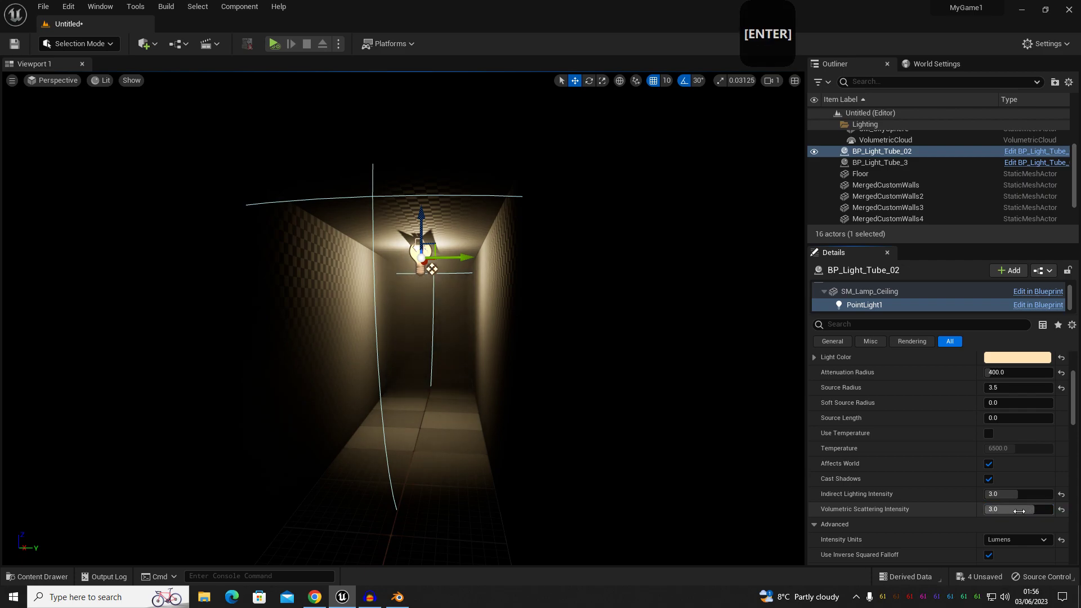
right_click_drag(423, 439, 447, 442)
key("s")
key("s")
key("w")
right_click_drag(414, 373, 425, 364)
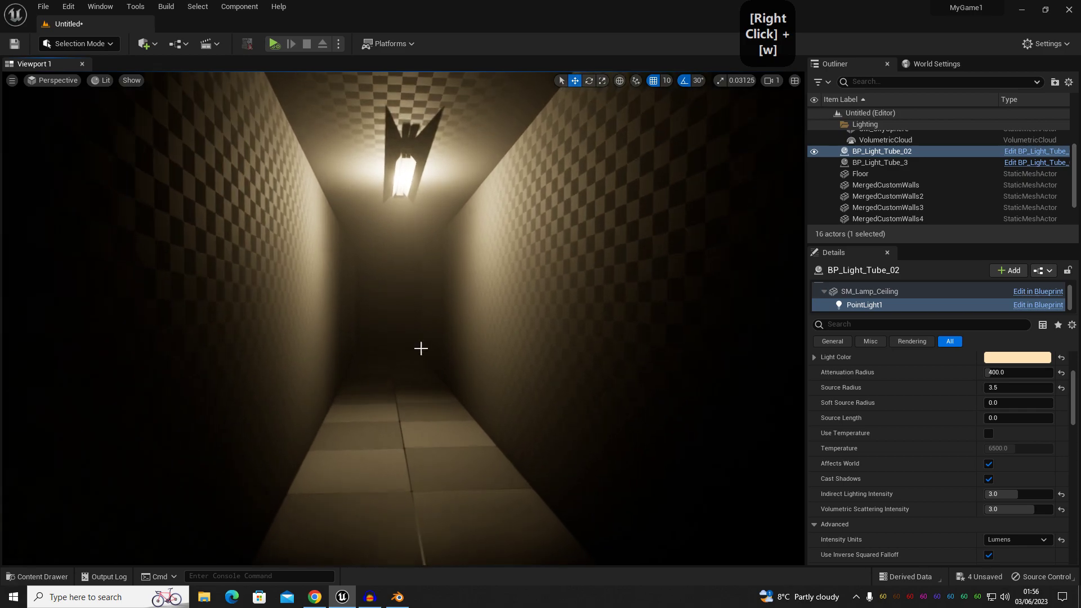
- Duplicate the tube light BP_Light_Tube_02 and pull the copy along the corridor ceiling toward the open end
left_click(424, 365)
left_click(403, 183)
right_click_drag(407, 192, 431, 146)
left_click(431, 146)
left_click(398, 142)
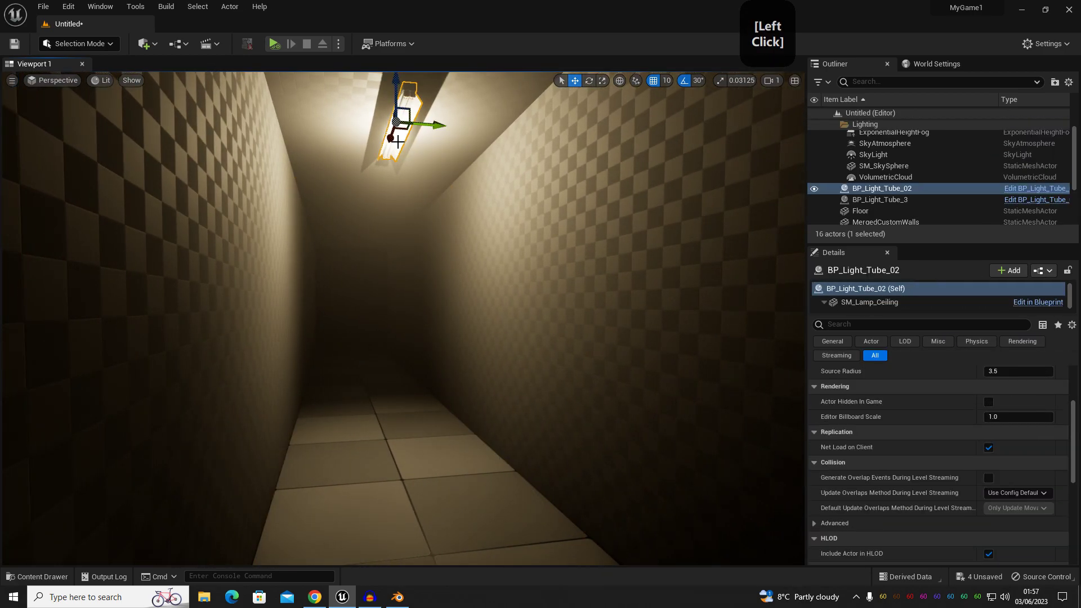
scroll(398, 142, "down", 10)
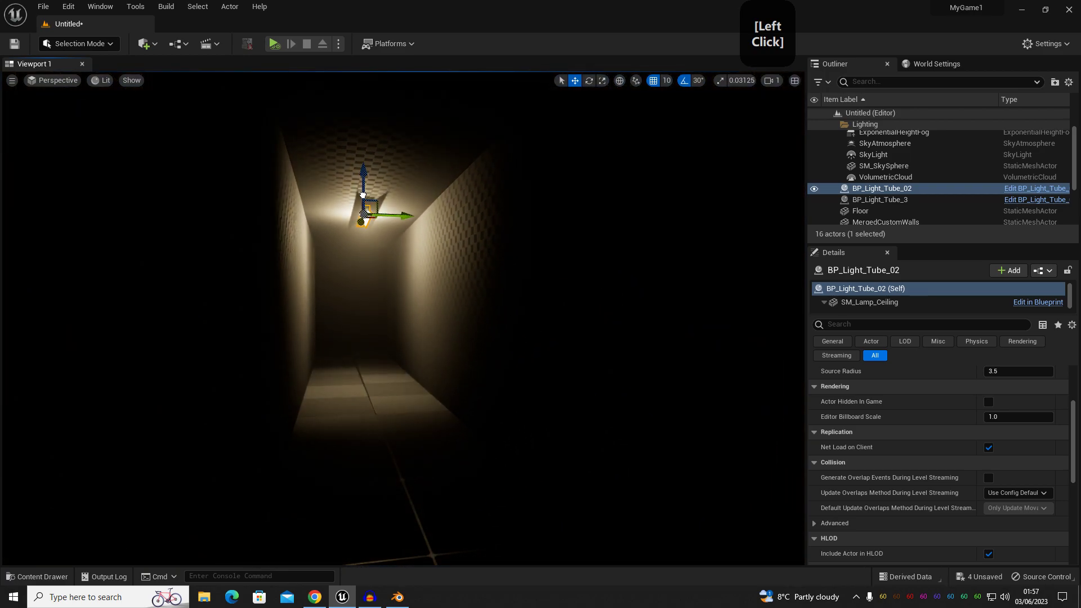
scroll(354, 215, "up", 5)
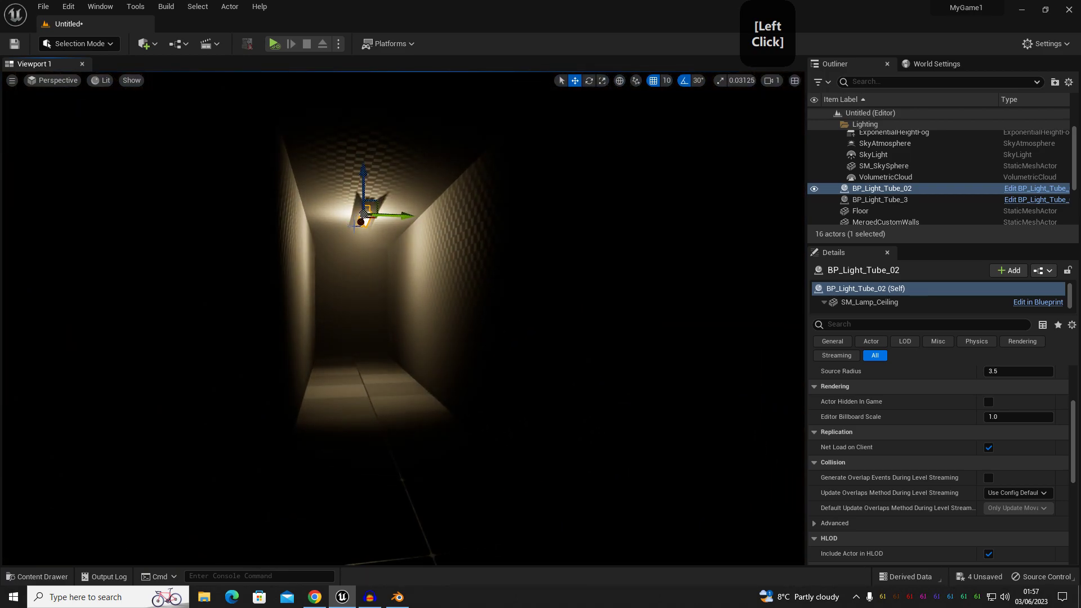
left_click_drag(389, 216, 394, 141, "alt")
- Adjust the copied tube light's position on the ceiling and compare its spacing with the original light
key("s")
right_click_drag(370, 226, 369, 227)
left_click_drag(414, 246, 352, 221)
key("s")
right_click_drag(353, 221, 468, 225)
left_click_drag(468, 226, 465, 222)
key("g")
right_click_drag(465, 222, 413, 220)
left_click(554, 315)
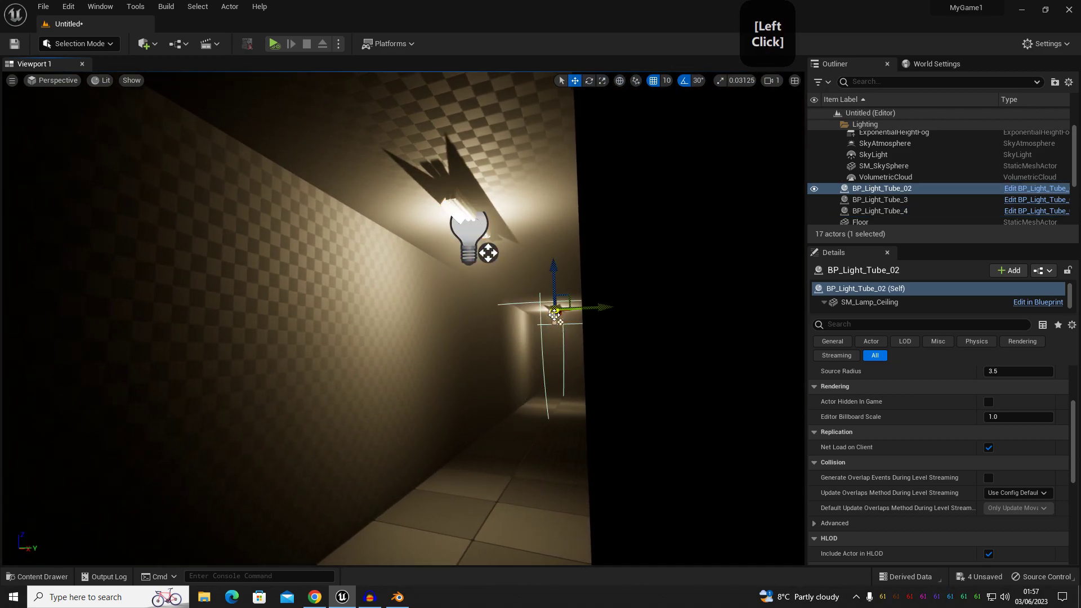
- Duplicate the nearer tube light BP_Light_Tube_4 and place the copy at the corridor's open end
left_click(485, 252)
right_click_drag(486, 251, 530, 277)
key("s")
left_click_drag(524, 266, 429, 140, "alt")
right_click_drag(429, 140, 413, 228)
key("s")
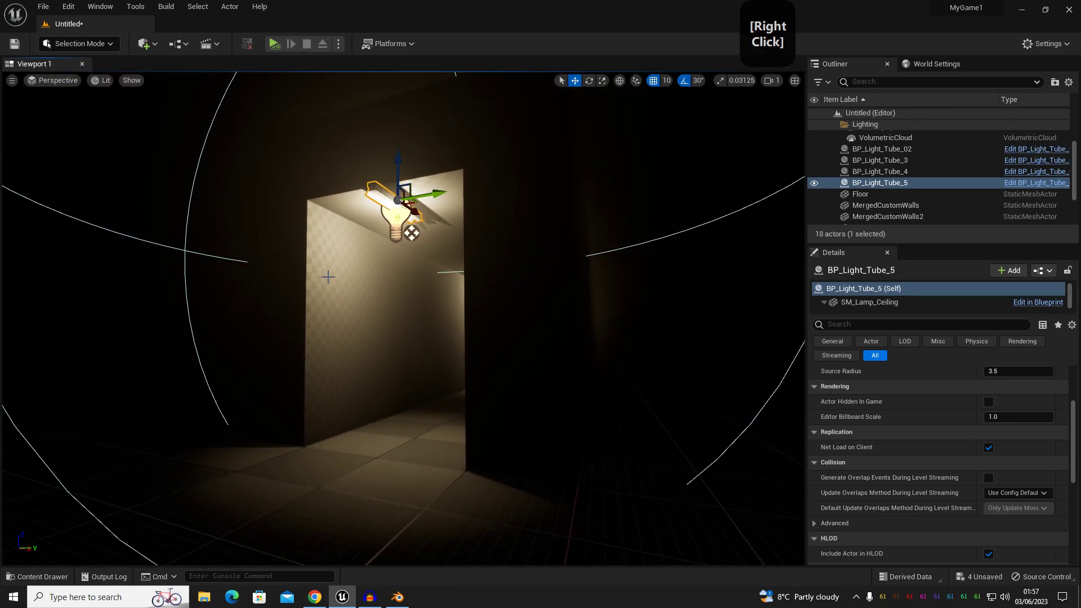
- Duplicate the wall section at the corridor's open end and place the copy to lengthen the corridor
left_click(382, 384)
left_click_drag(366, 409, 287, 439, "alt")
right_click_drag(287, 439, 358, 428)
left_click_drag(359, 428, 304, 456)
key("a")
right_click_drag(304, 456, 418, 308)
- Delete the stray tube light BP_Light_Tube_3 hanging outside the corridor
left_click(504, 219)
key("g")
key("w")
middle_click_drag(418, 309, 417, 316)
key("s")
right_click_drag(418, 316, 315, 310)
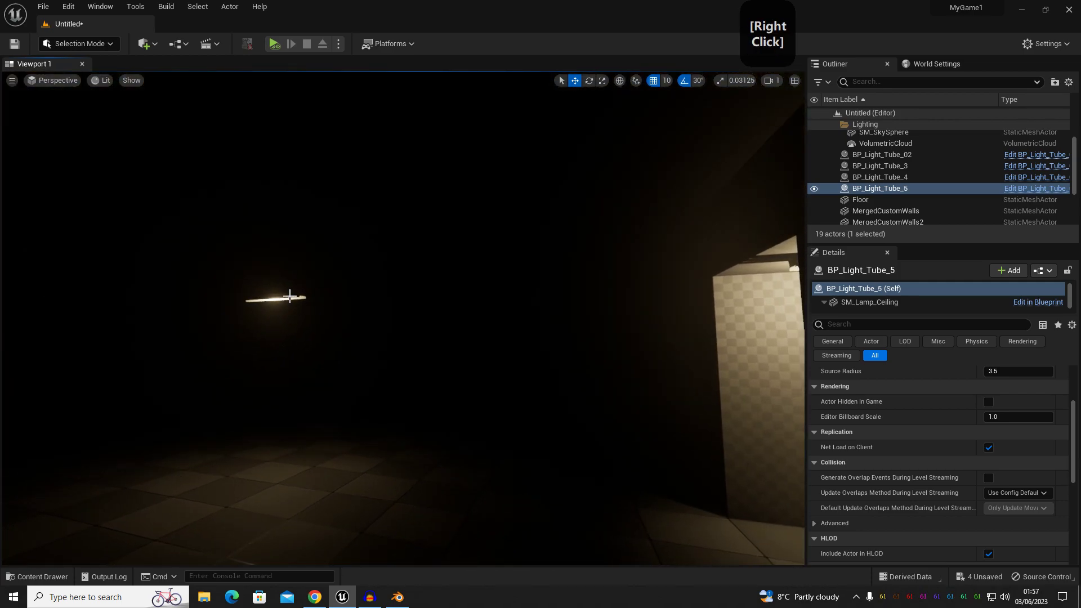
left_click(308, 304)
key("Delete")
- Examine how the row of tube lights illuminates the corridor from inside and from its entrance
mouse_move(331, 353)
right_mouse_down()
mouse_move(384, 348)
mouse_move(333, 364)
right_mouse_up()
key("a")
key("w")
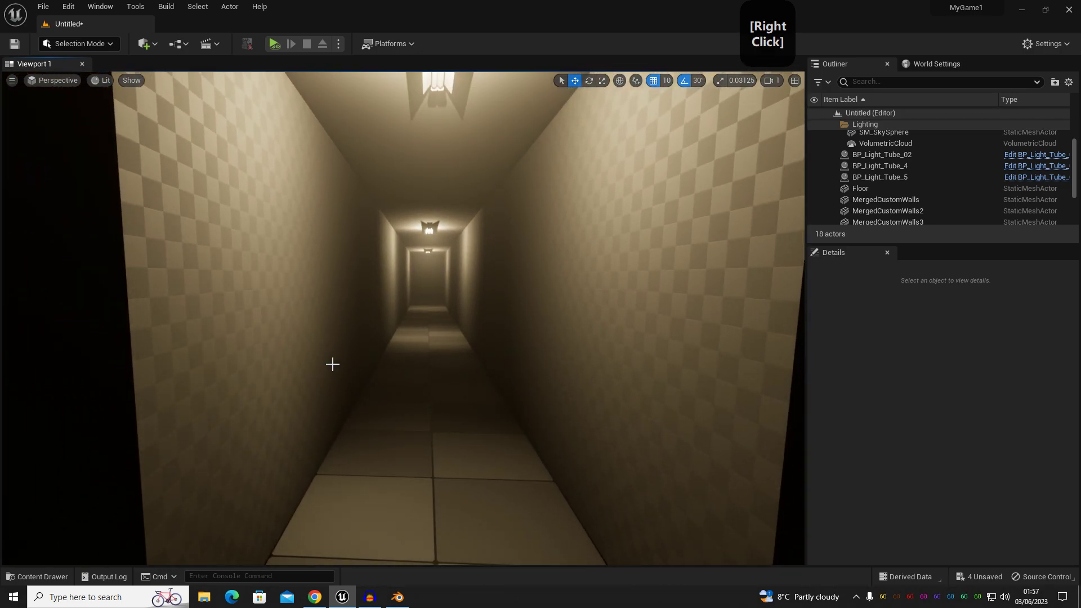
key("s")
right_click_drag(432, 374, 429, 391)
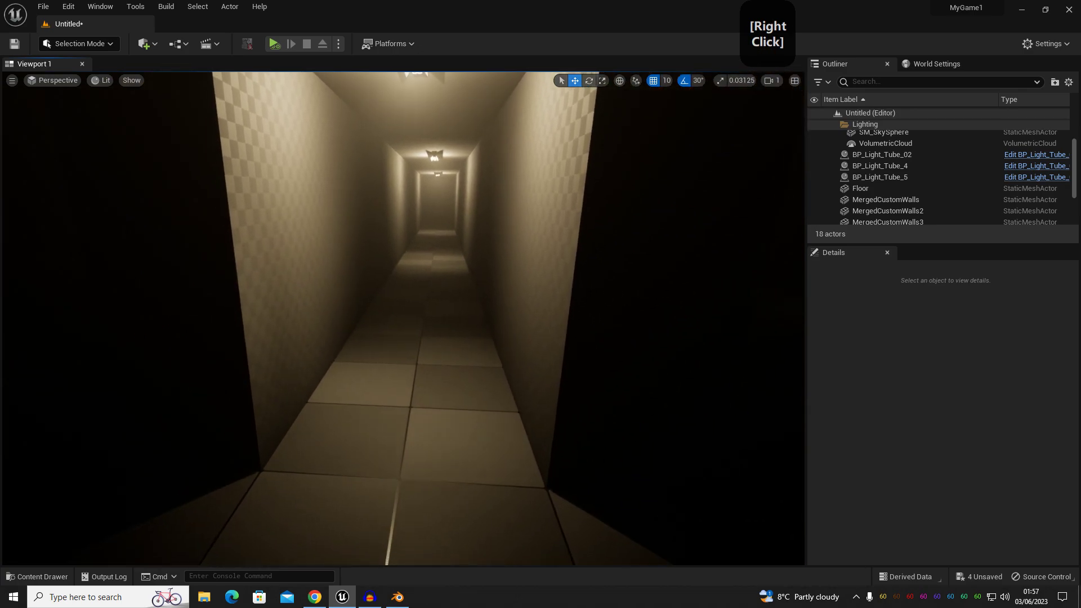
right_click_drag(424, 290, 435, 272)
key("s")
right_click(436, 269)
- Reset the indirect lighting intensity of BP_Light_Tube_5's PointLight1 to its default of 1.0
left_click(435, 228)
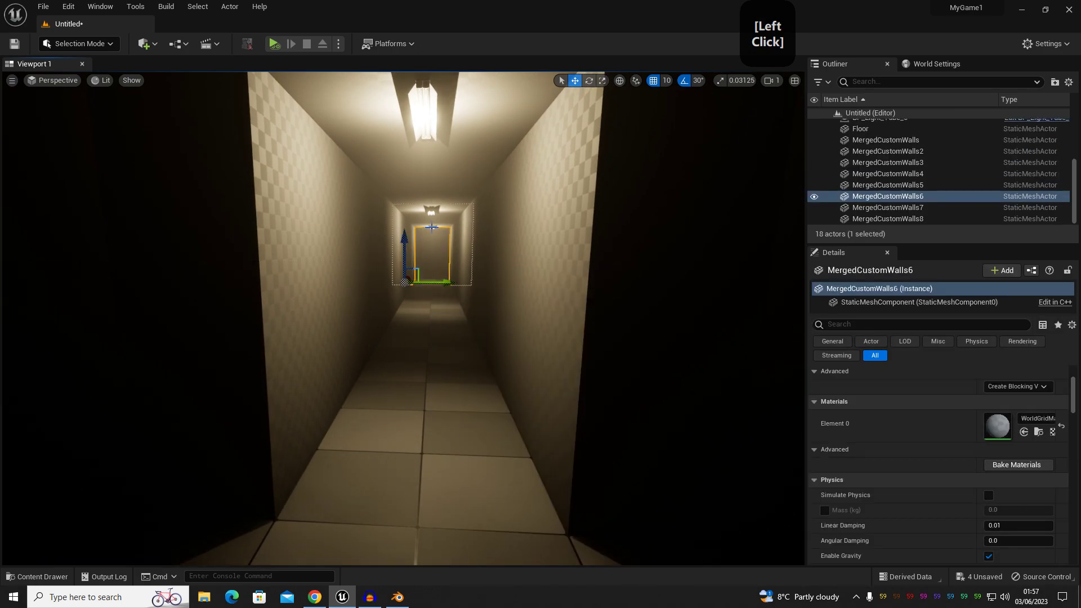
left_click(422, 120)
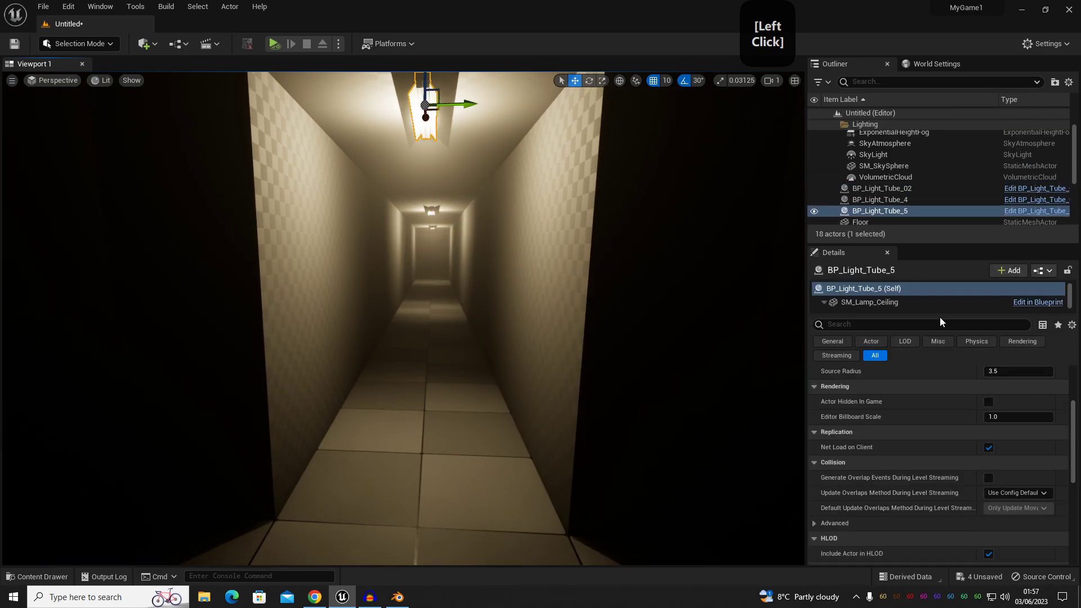
left_click(882, 305)
scroll(949, 368, "up", 3)
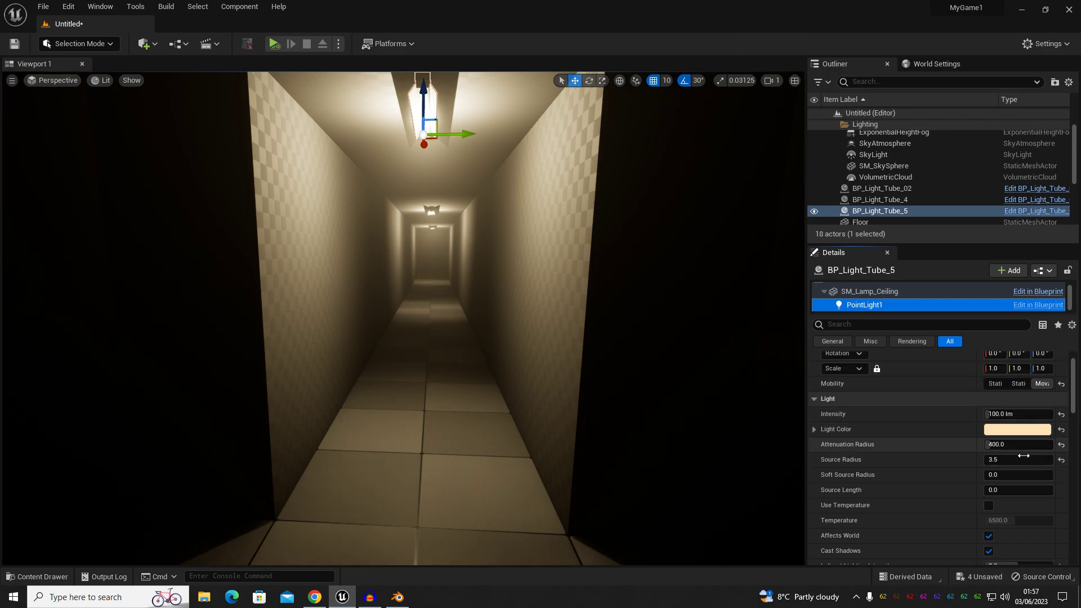
scroll(1025, 454, "down", 3)
left_click(1062, 495)
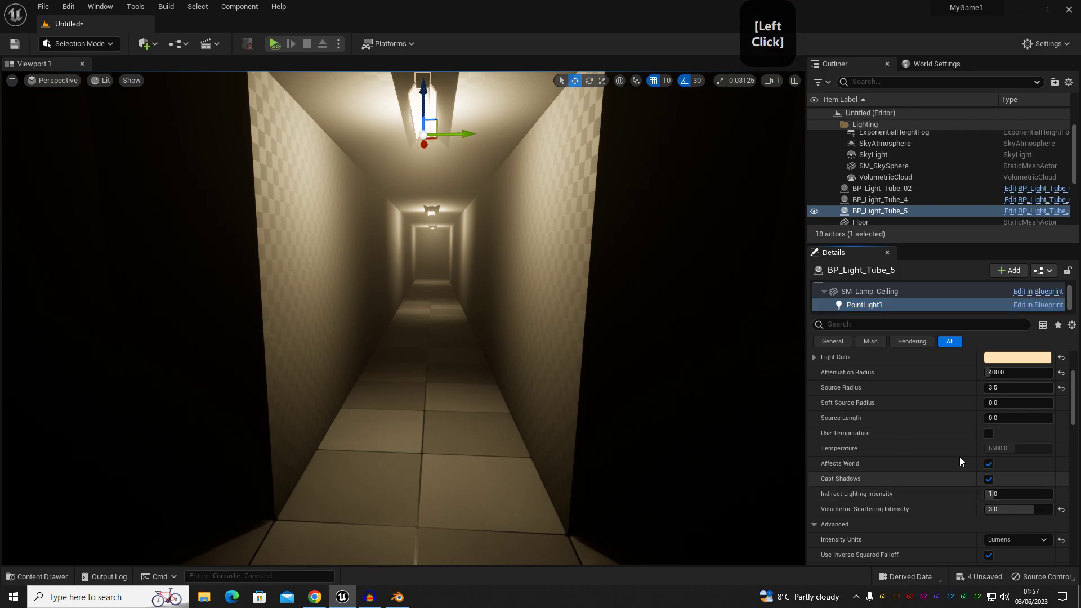
- Reset the indirect lighting intensity to 1.0 for PointLight1 in both BP_Light_Tube_4 and BP_Light_Tube_02
left_click(431, 213)
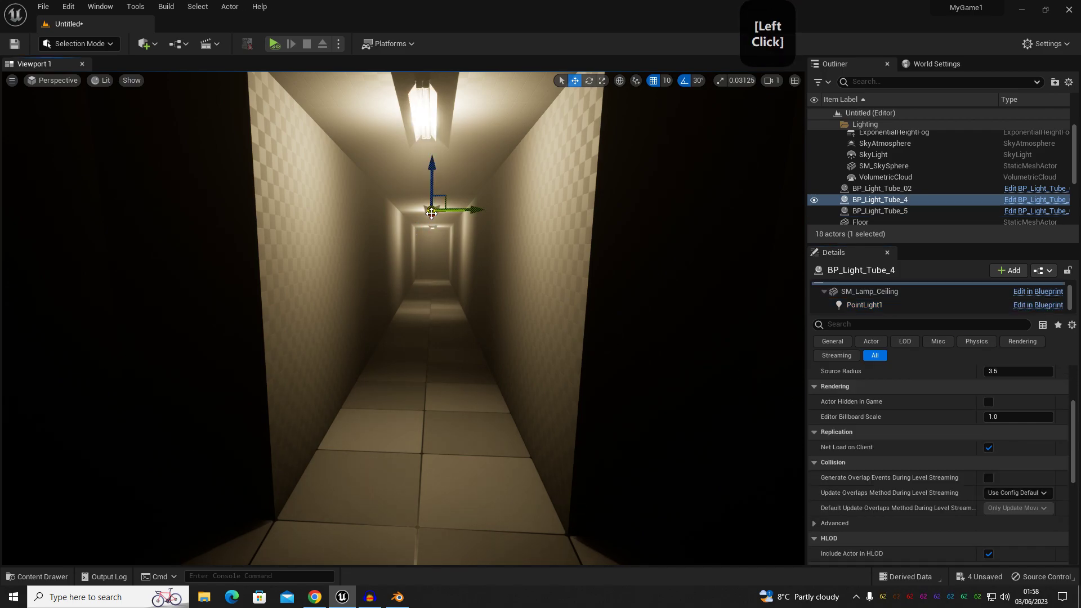
left_click(868, 306)
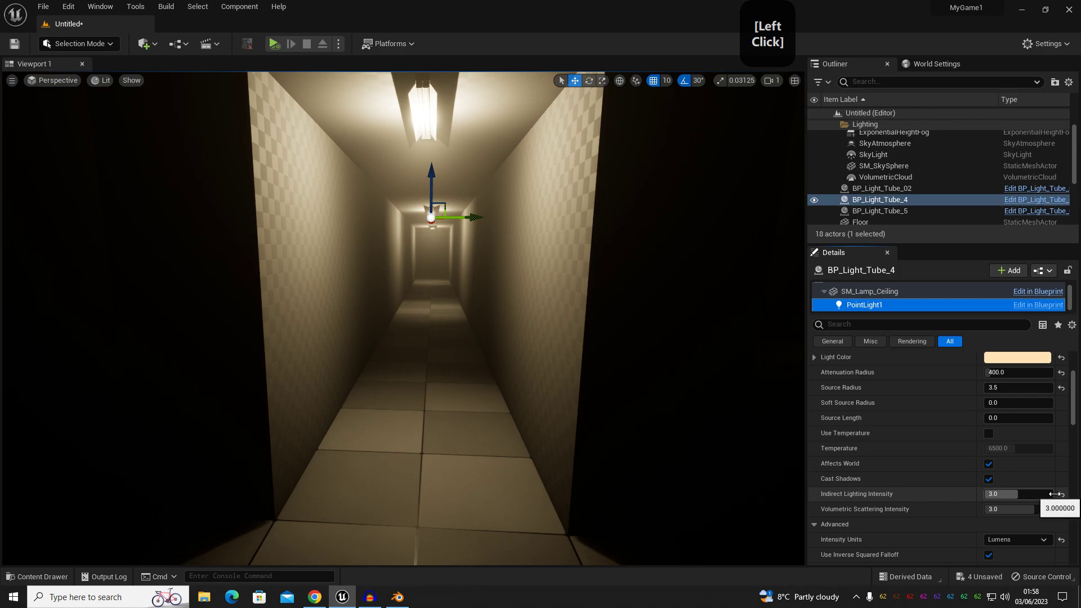
left_click(1062, 494)
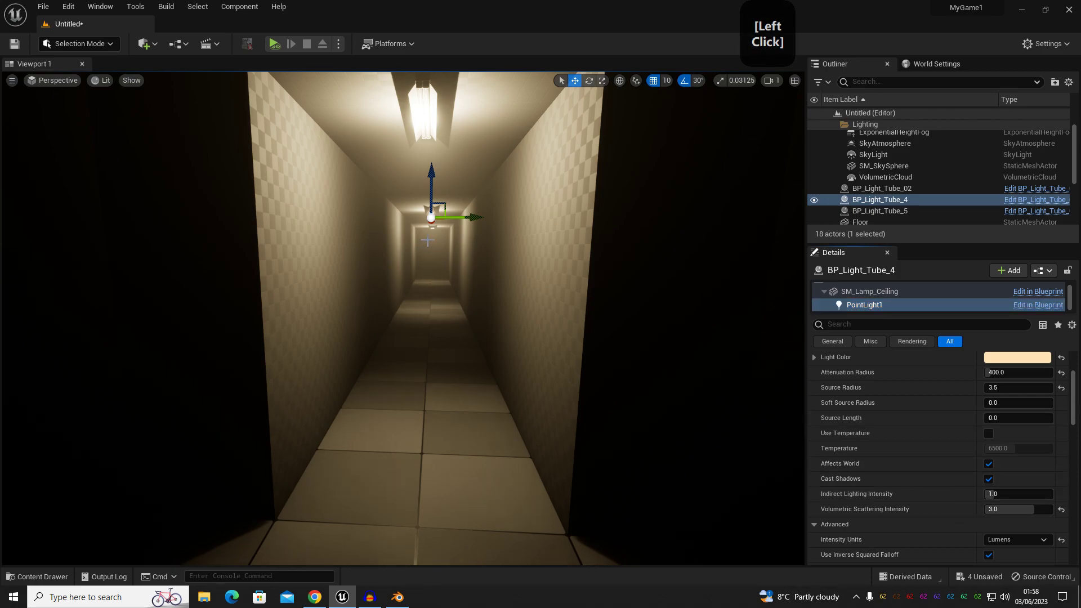
left_click(434, 227)
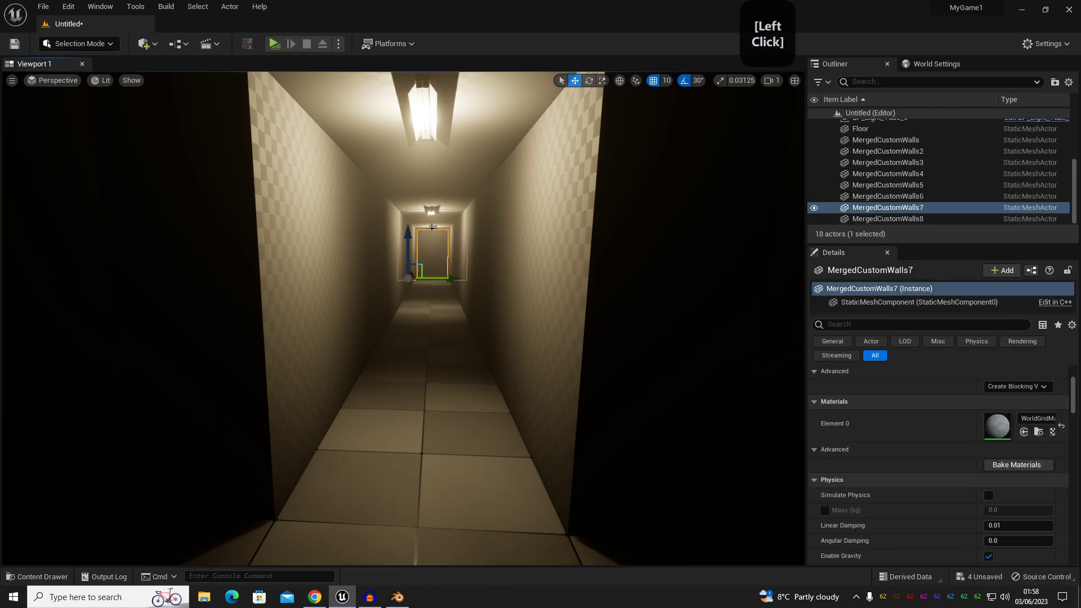
left_click(433, 229)
left_click(852, 307)
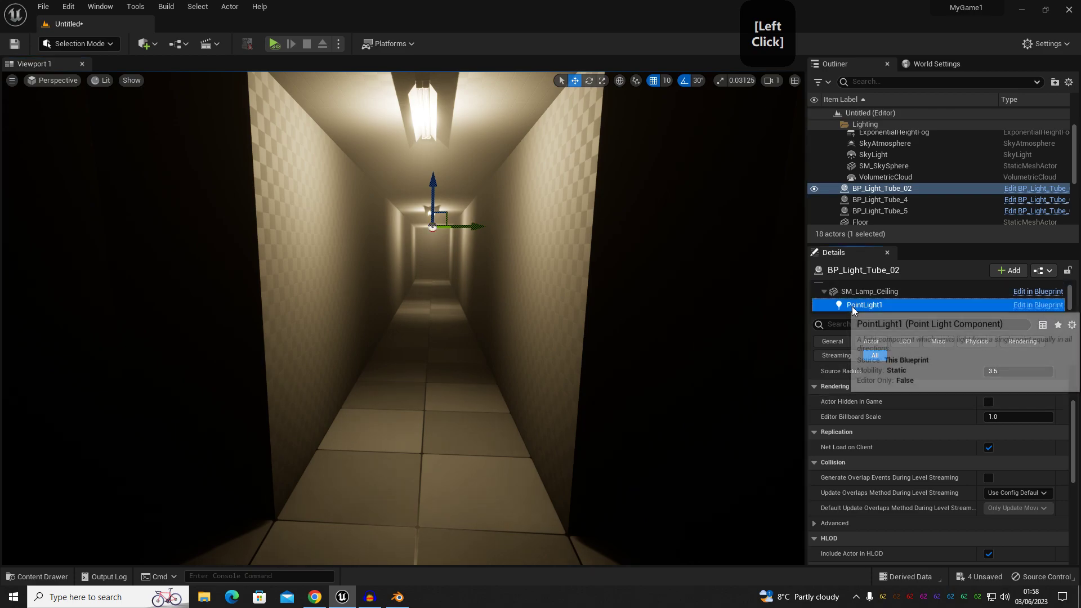
- Examine the corridor's pools of light and dark gaps in game view from outside the entrance
key("g")
key("g")
right_click_drag(698, 452, 466, 356)
key("s")
key("w")
key("d")
key("s")
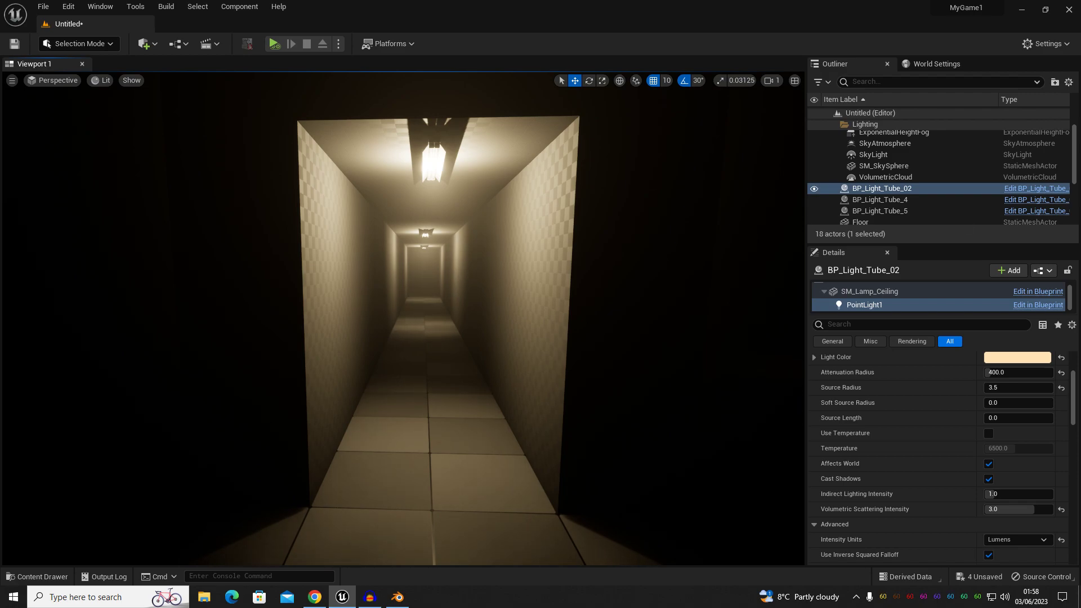
right_click_drag(428, 371, 434, 362)
key("w")
key("s")
- Search the project content for "manne" and place the MM_T_Pose mannequin on the corridor floor near the entrance
key("ctrl+space")
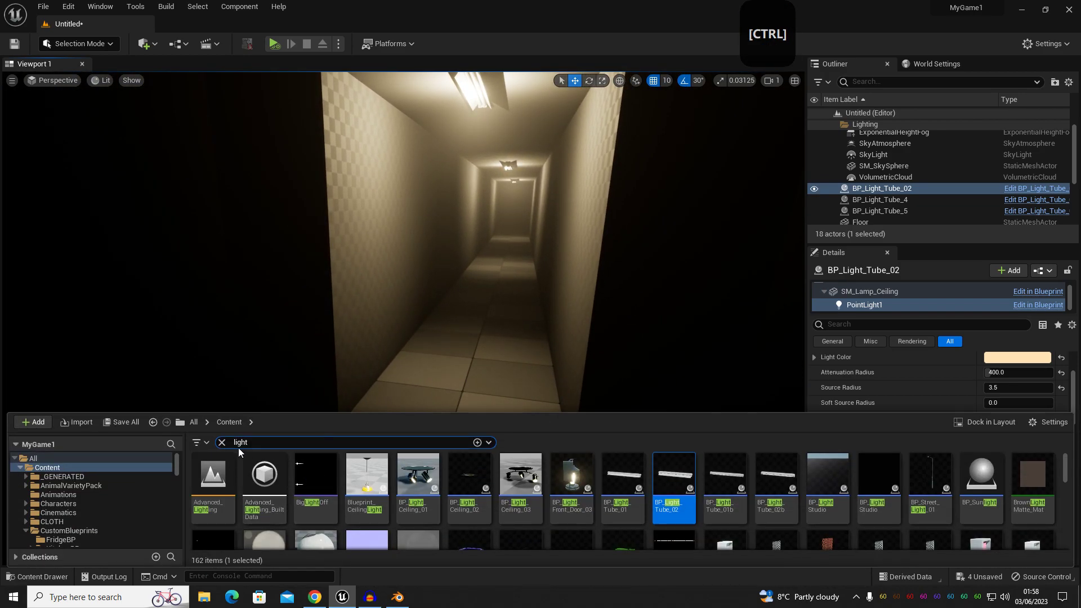
left_click(221, 443)
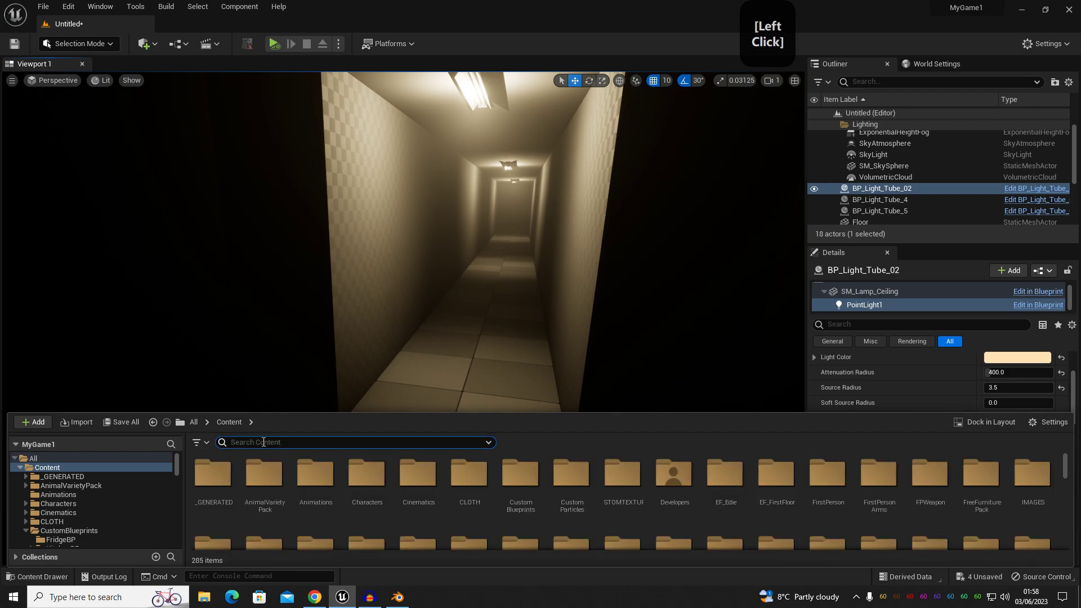
type("manne")
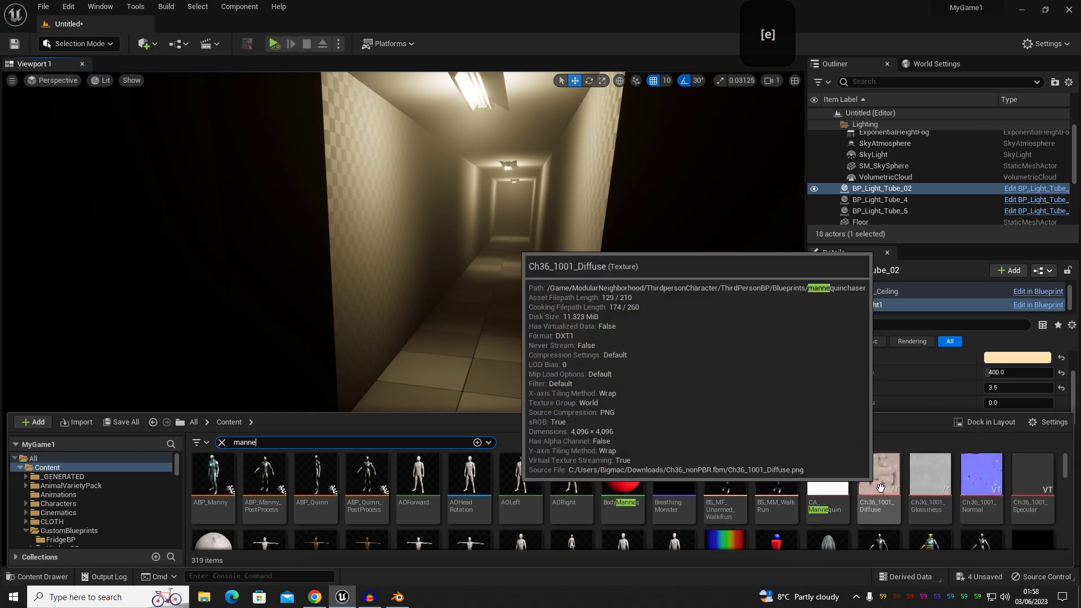
scroll(699, 482, "down", 2)
scroll(698, 484, "down", 2)
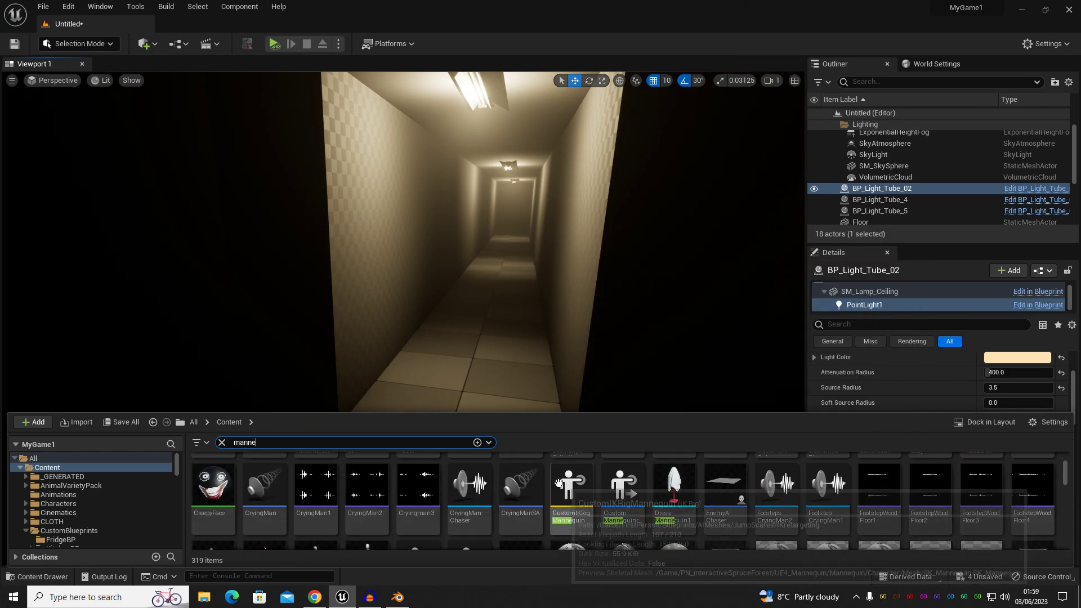
scroll(824, 503, "down", 5)
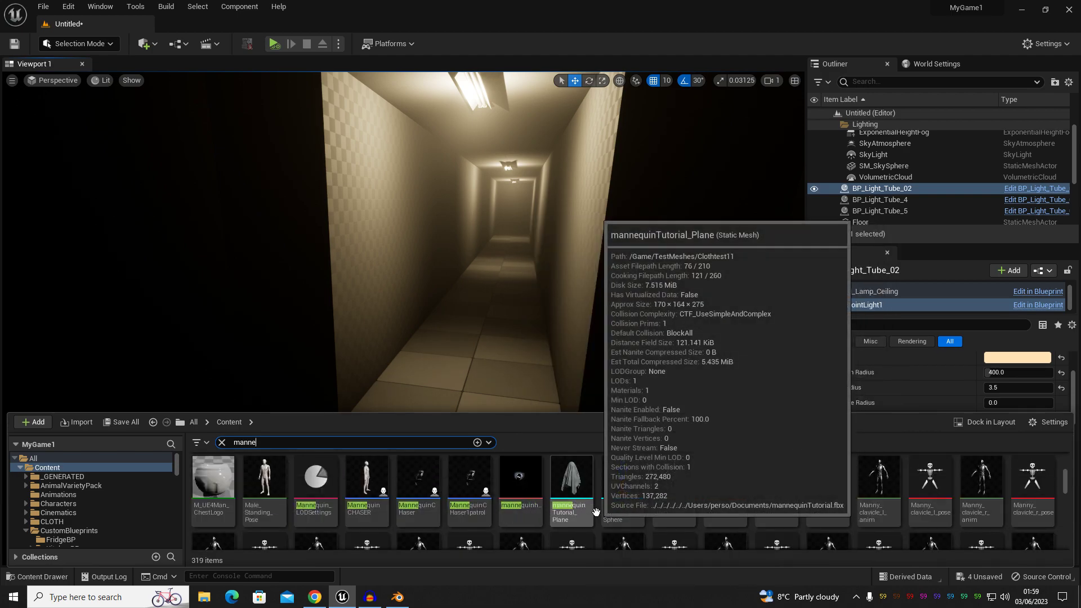
scroll(648, 502, "down", 2)
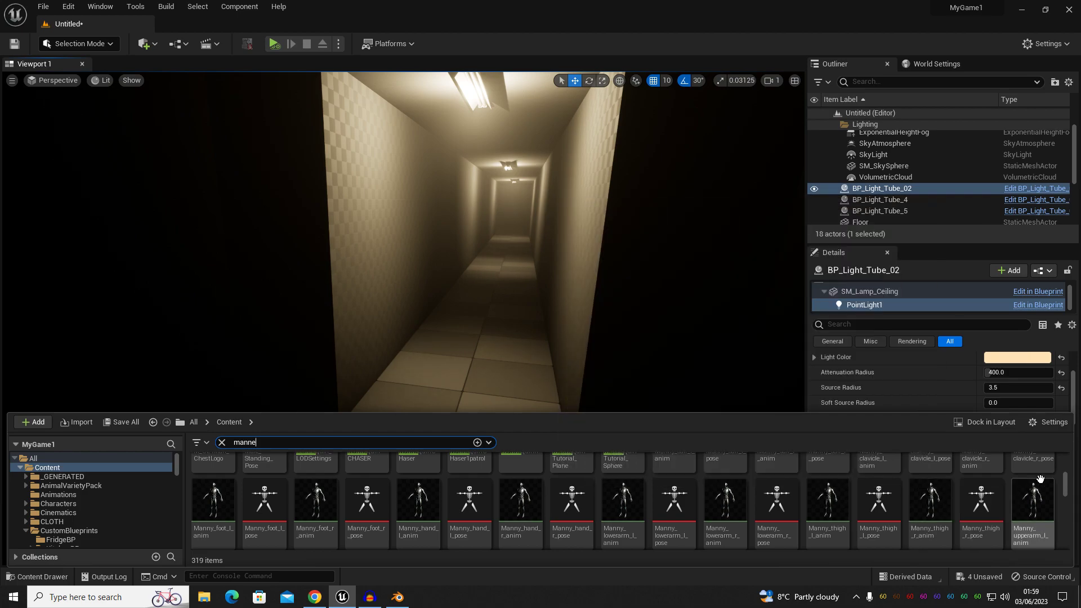
scroll(631, 496, "down", 2)
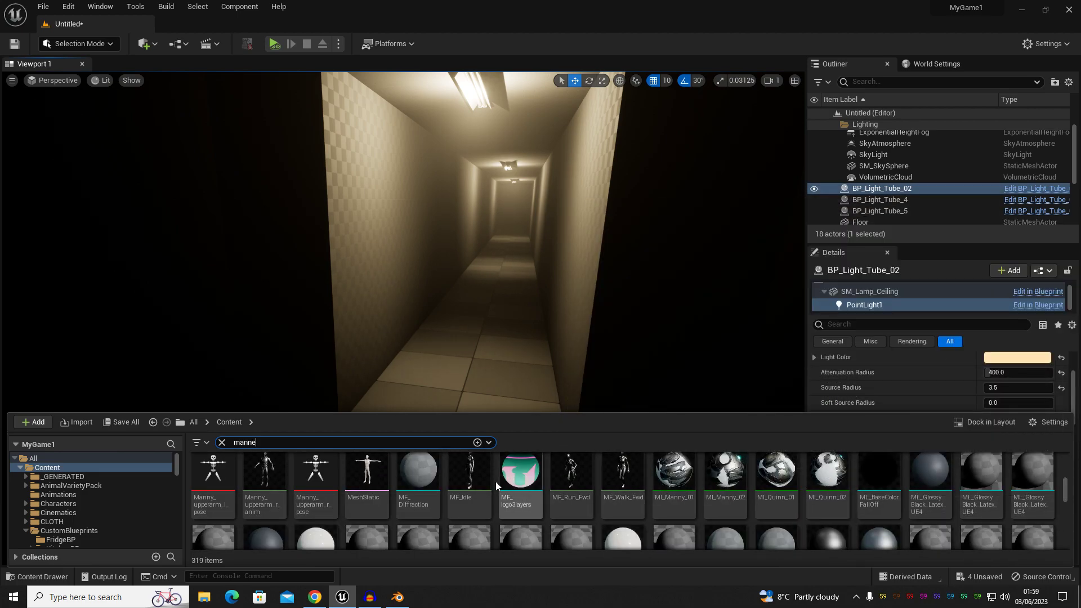
scroll(423, 485, "down", 5)
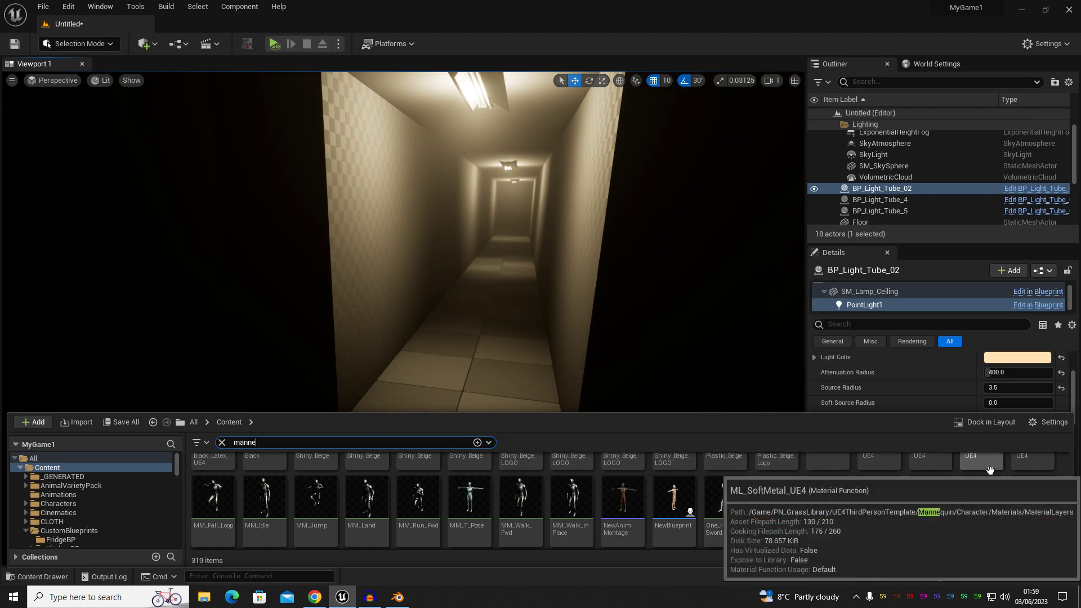
left_click_drag(460, 508, 488, 291)
- Rotate the MM_T_Pose mannequin 90 degrees about its vertical axis to face the corridor entrance
left_click_drag(477, 344, 550, 352)
key("e")
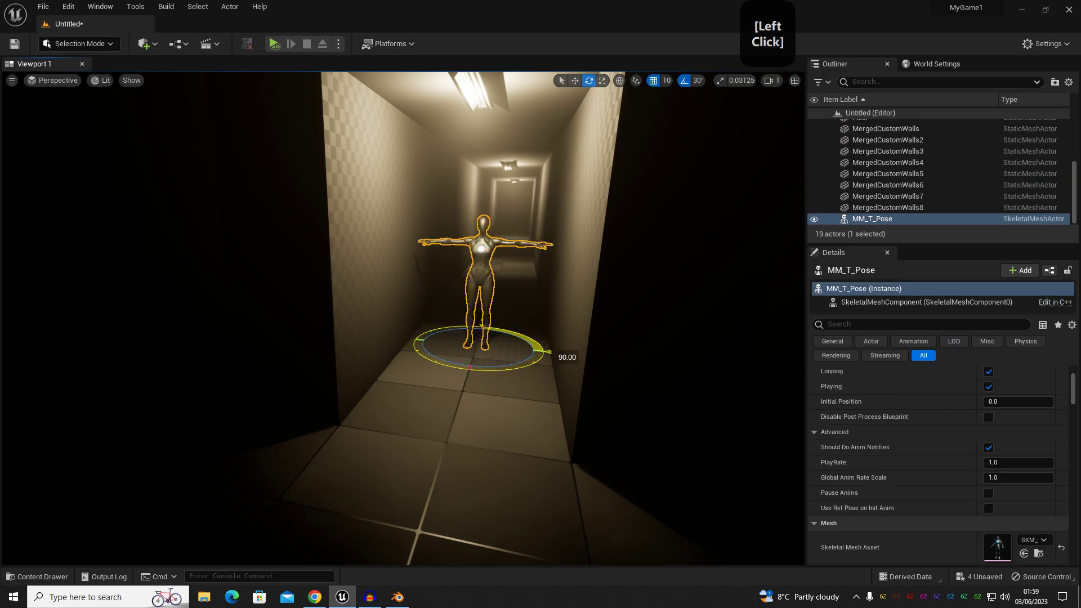
mouse_move(467, 428)
right_mouse_down()
mouse_move(443, 430)
mouse_move(450, 445)
mouse_move(465, 424)
right_mouse_up()
key("s")
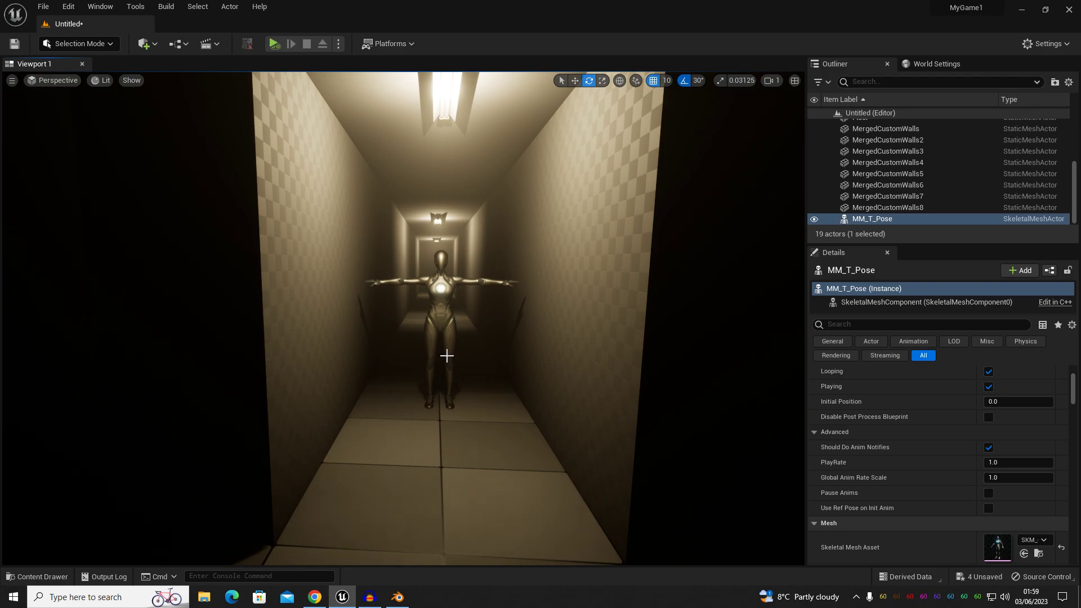
- Shift the MM_T_Pose mannequin slightly across the corridor floor
left_click(445, 320)
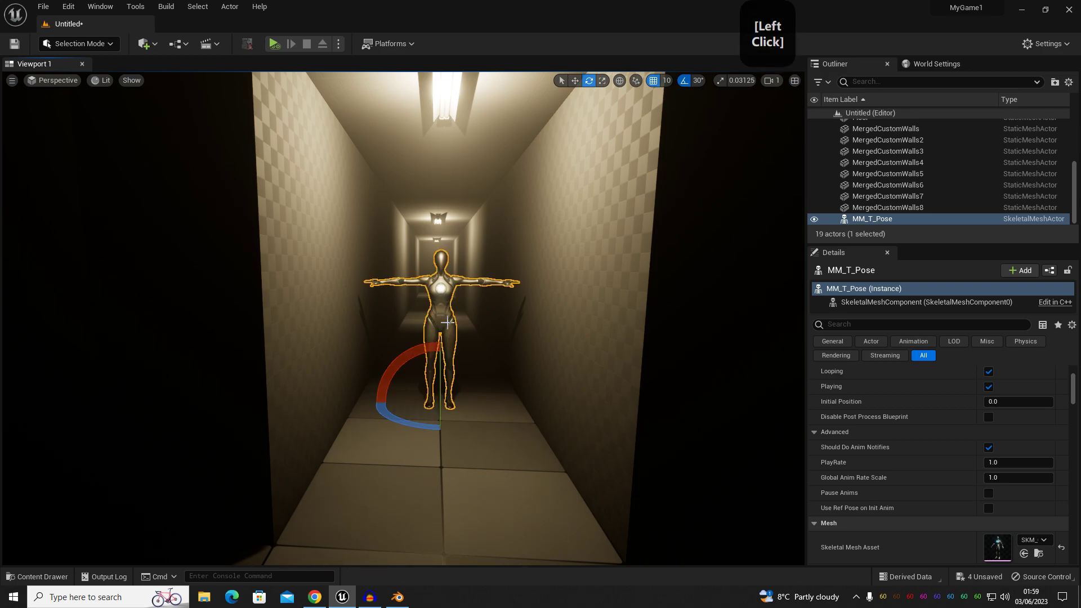
key("w")
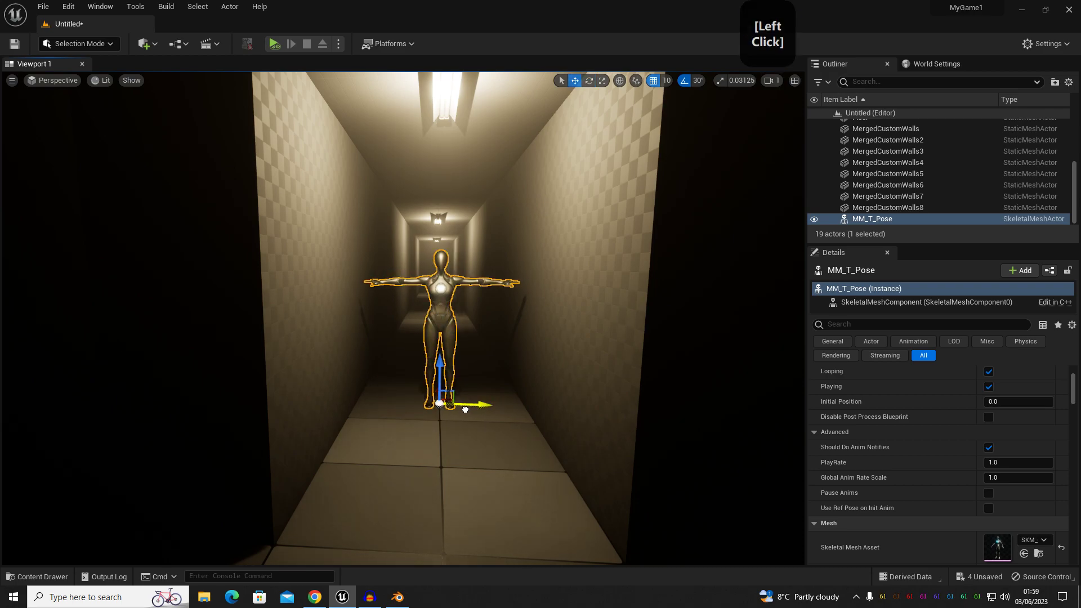
left_click_drag(470, 415, 475, 408)
- Turn the MM_T_Pose mannequin about its vertical axis to examine how the corridor lights fall on it
right_click_drag(467, 422, 470, 408)
key("d")
key("g")
key("w")
scroll(430, 365, "down", 2)
key("g")
scroll(415, 370, "down", 5)
scroll(444, 398, "up", 3)
key("e")
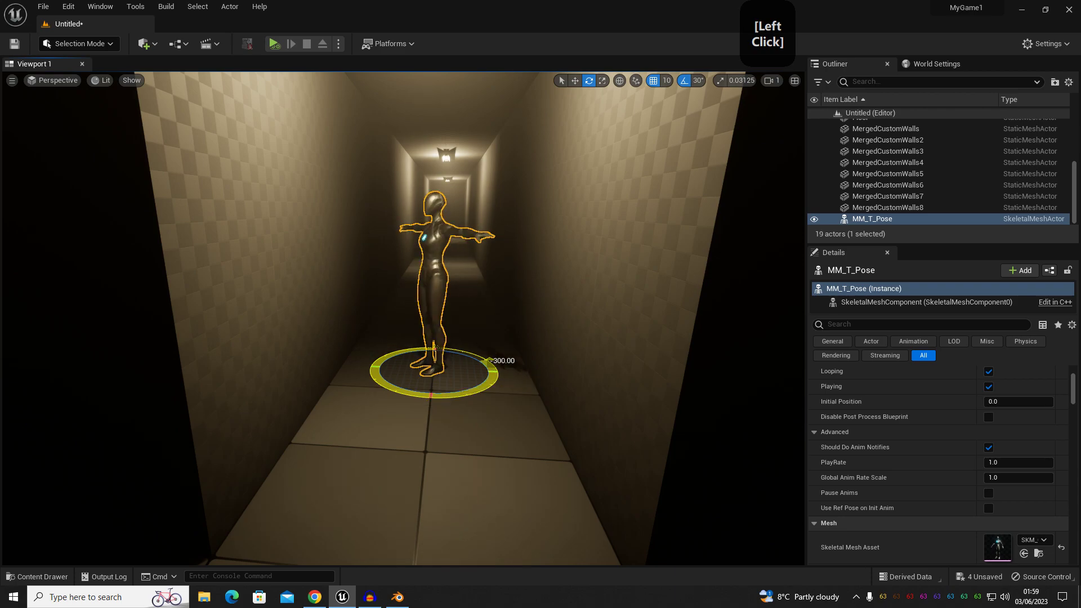
right_click_drag(430, 398, 431, 395)
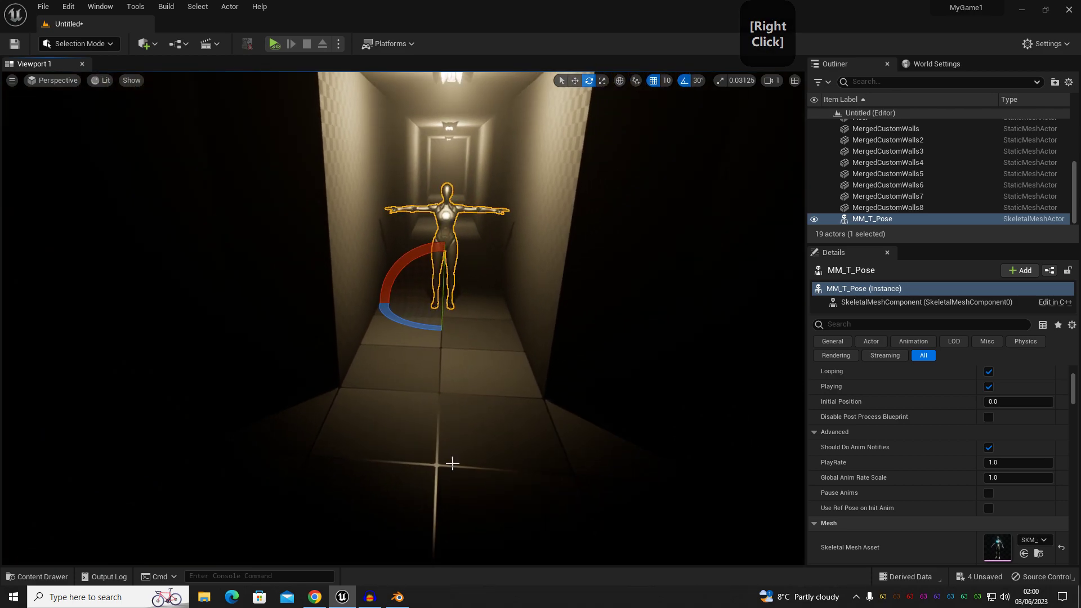
- Play the level from the corridor floor and walk up to the mannequin to examine the lighting and shadows on it
right_click(459, 468)
left_click(493, 455)
key("a")
key("w")
key("w")
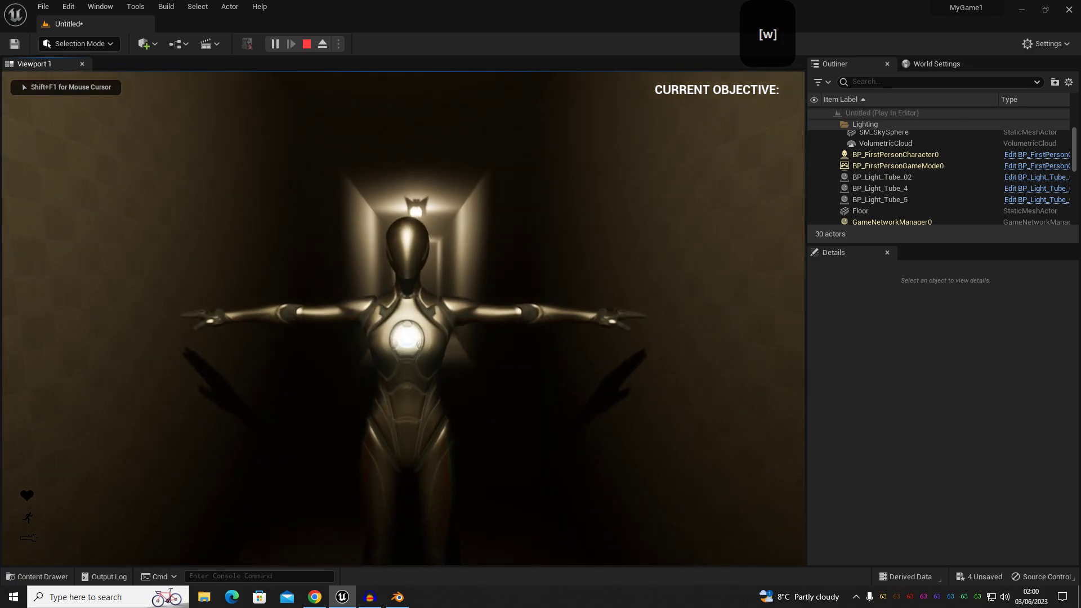
key("s")
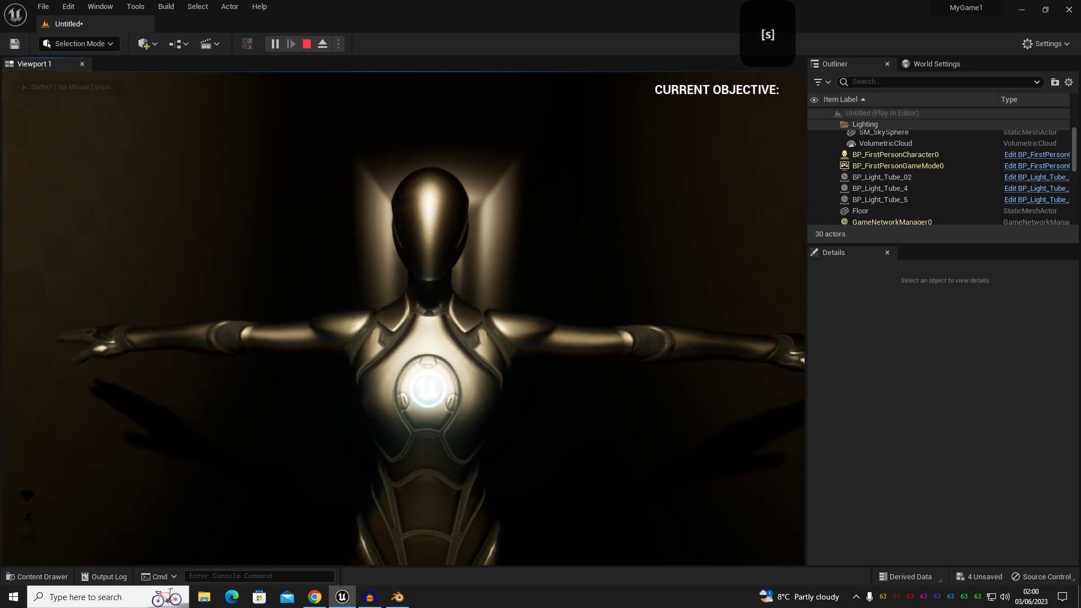
key("d")
key("a")
key("d")
key("s")
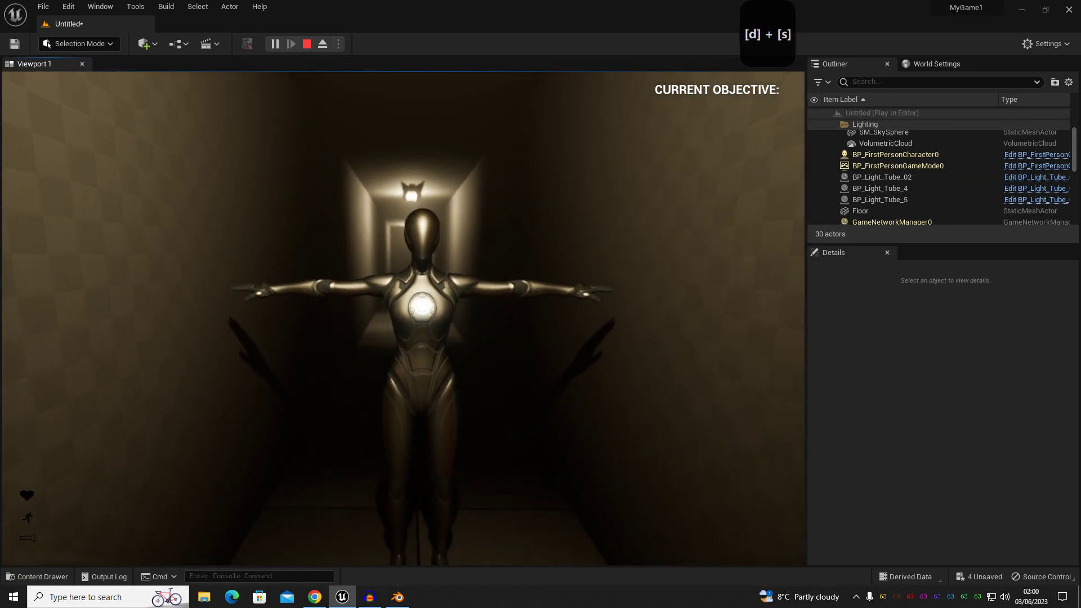
key("w")
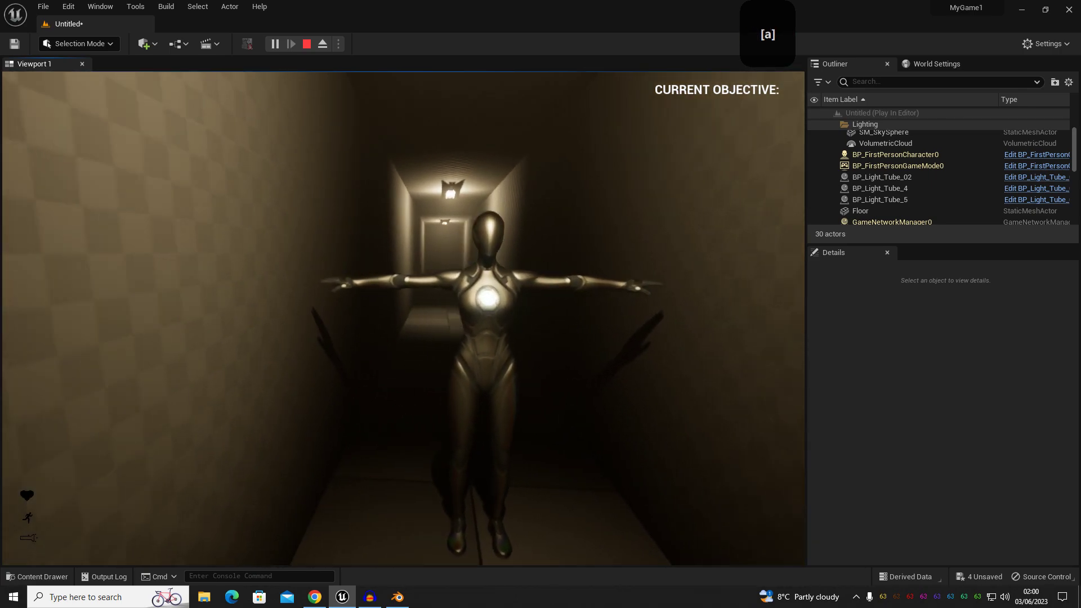
key("s")
key("s")
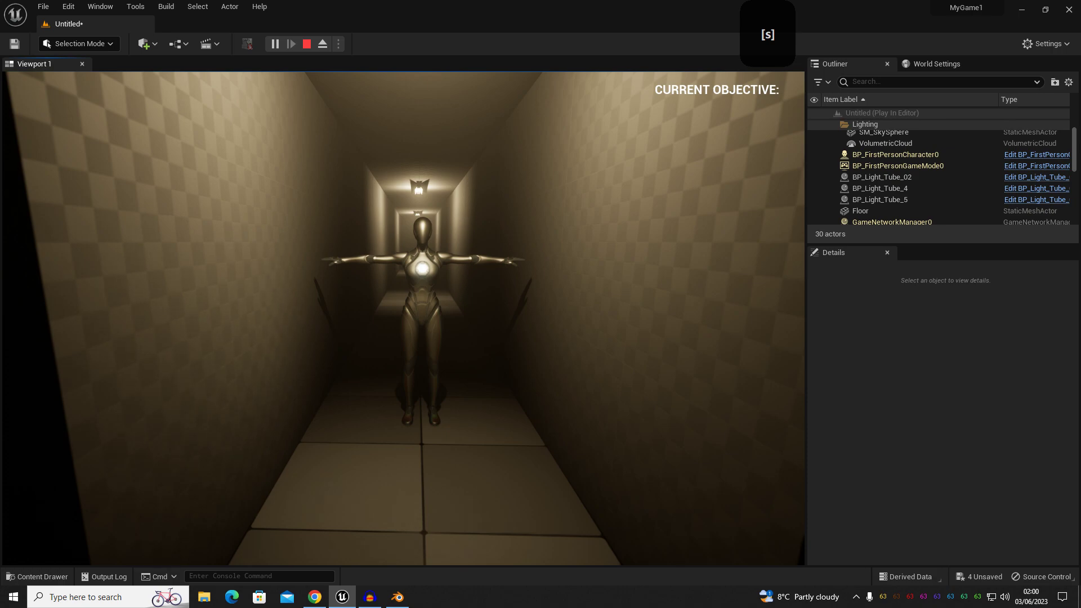
- Examine the mannequin and tube lights from the corridor entrance in play mode, and end the play session
key("d")
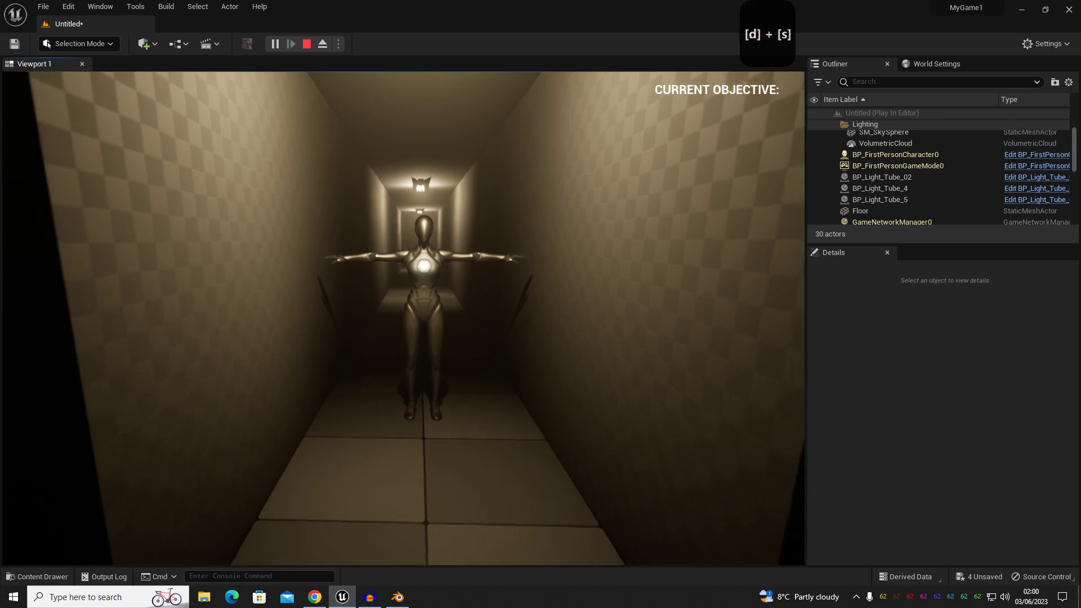
key("a")
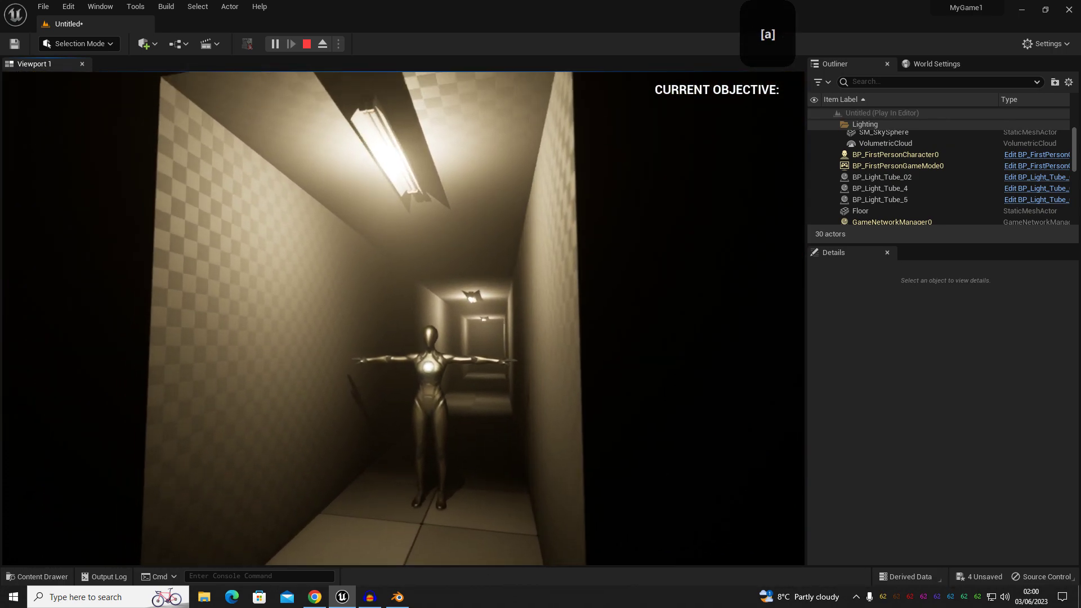
key("d")
key("a")
key("a")
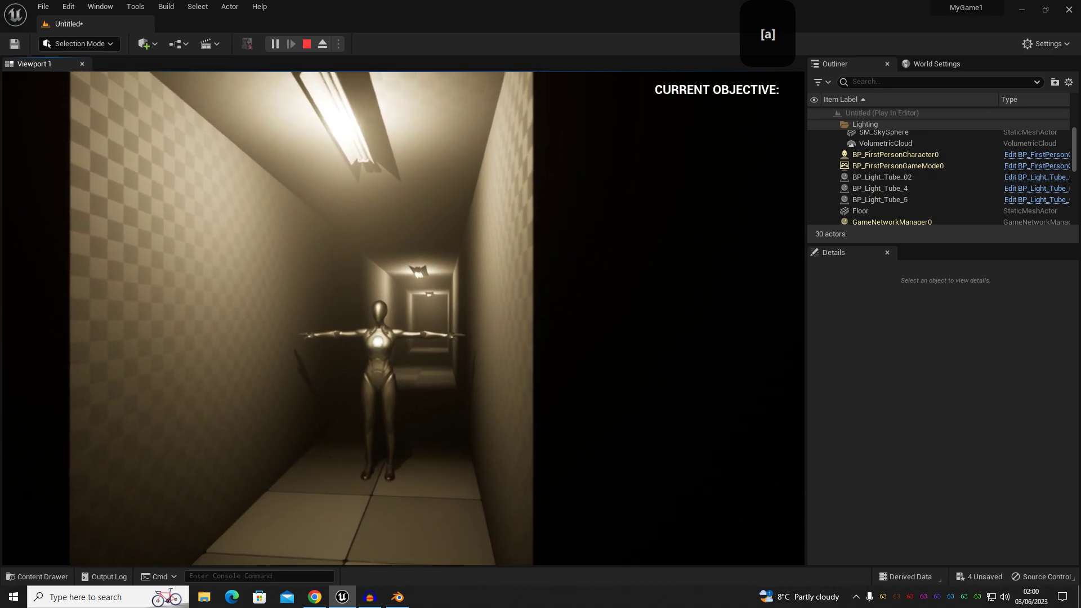
key("a")
key("d")
key("a")
key("d")
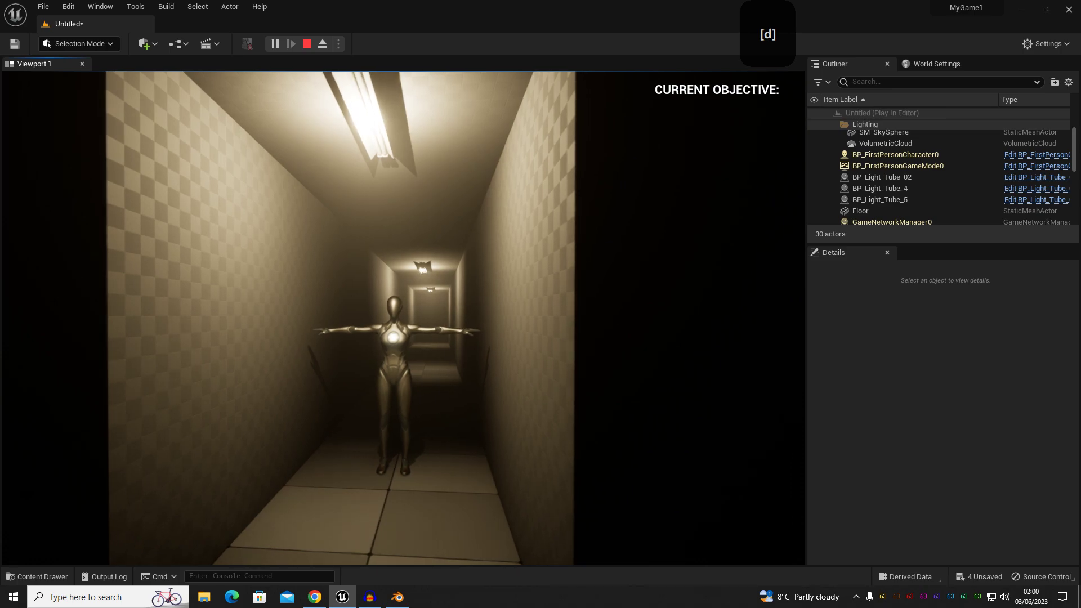
key("Escape")
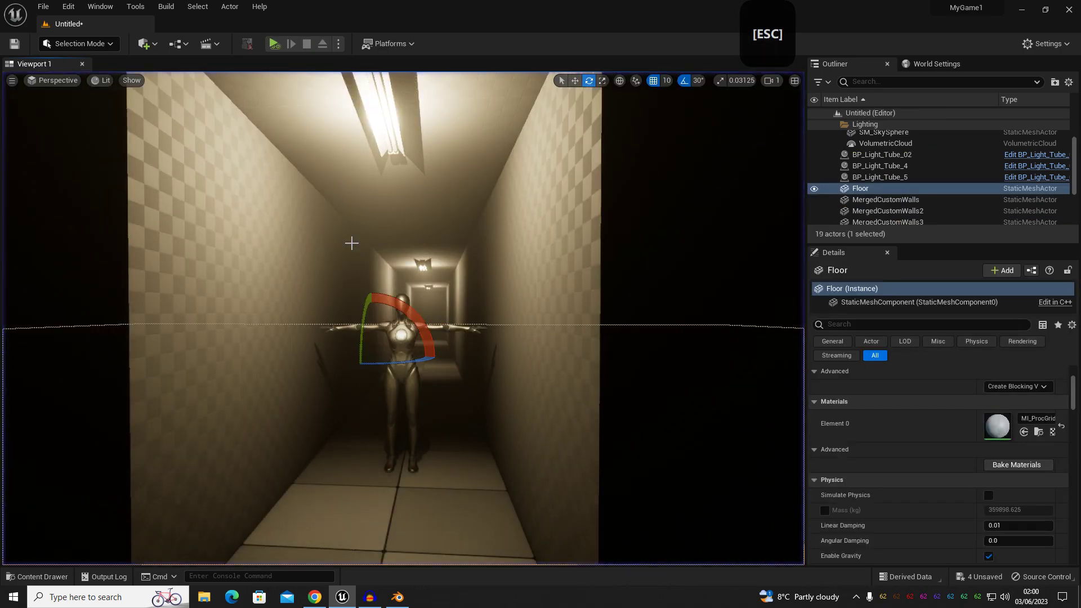
- Inspect the mannequin and the corridor lighting around it in the editor's game view
right_click_drag(212, 188, 212, 214)
right_click(428, 316)
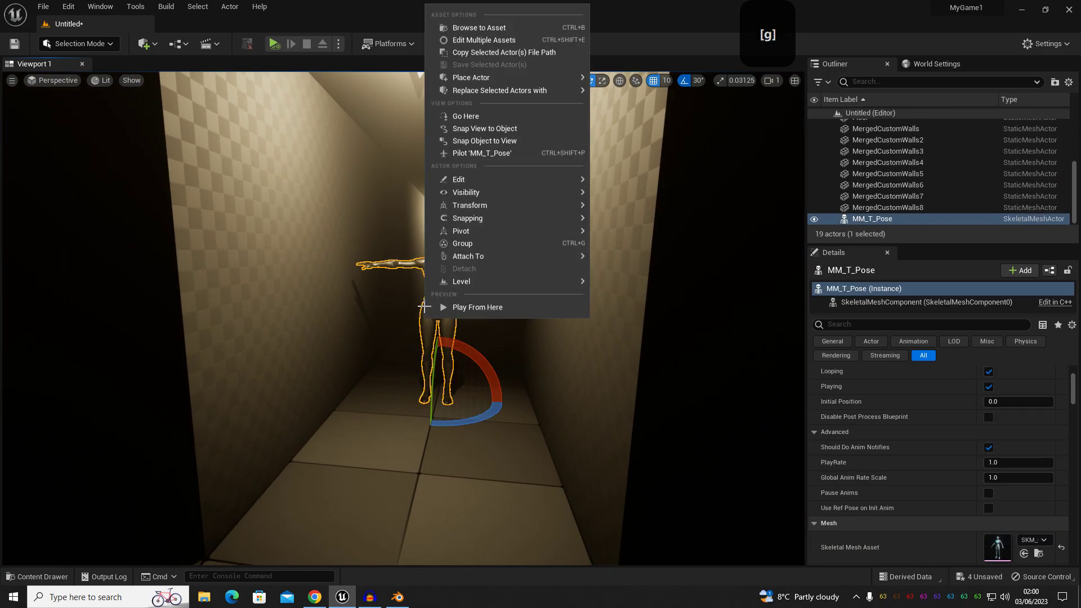
key("a")
right_click_drag(391, 311, 393, 311)
key("d")
key("w")
key("w")
left_click(428, 338)
left_click(415, 326)
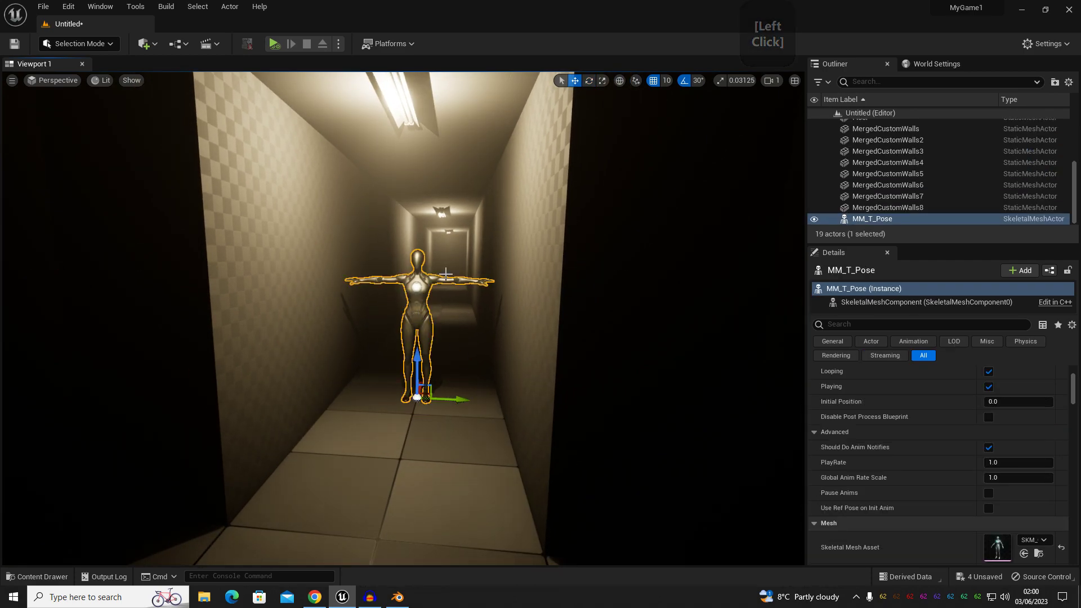
key("a")
right_click_drag(330, 379, 354, 310)
key("g")
key("a")
key("a")
key("ctrl+space")
key("ctrl+space")
key("ctrl+space")
key("w")
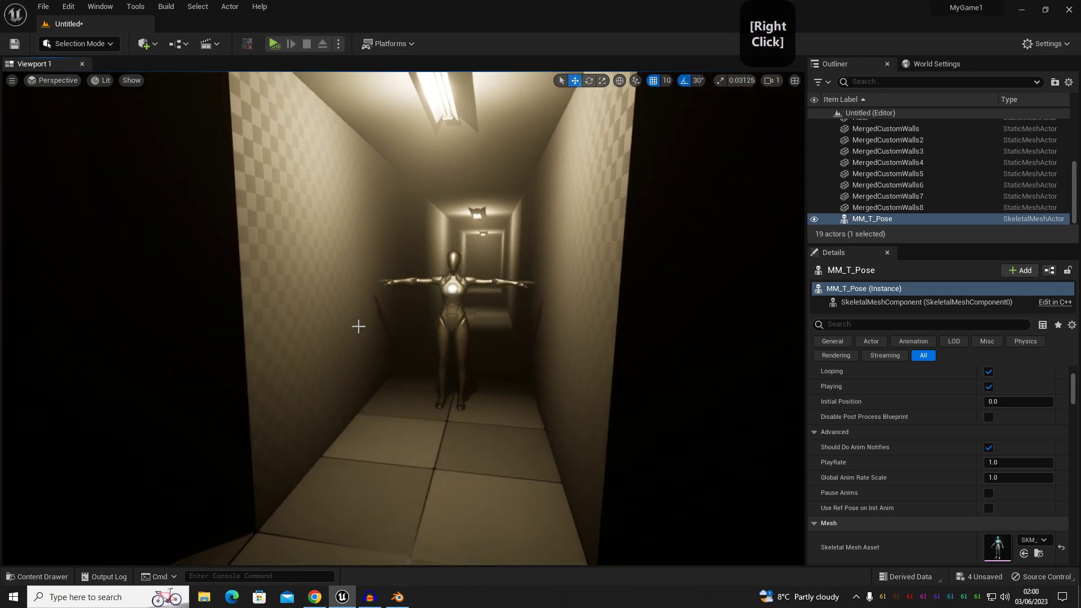
- Apply the Mat_Brick material from the Tutorials/TutVide folder to the corridor section nearest the entrance
key("ctrl+space")
left_click(228, 443)
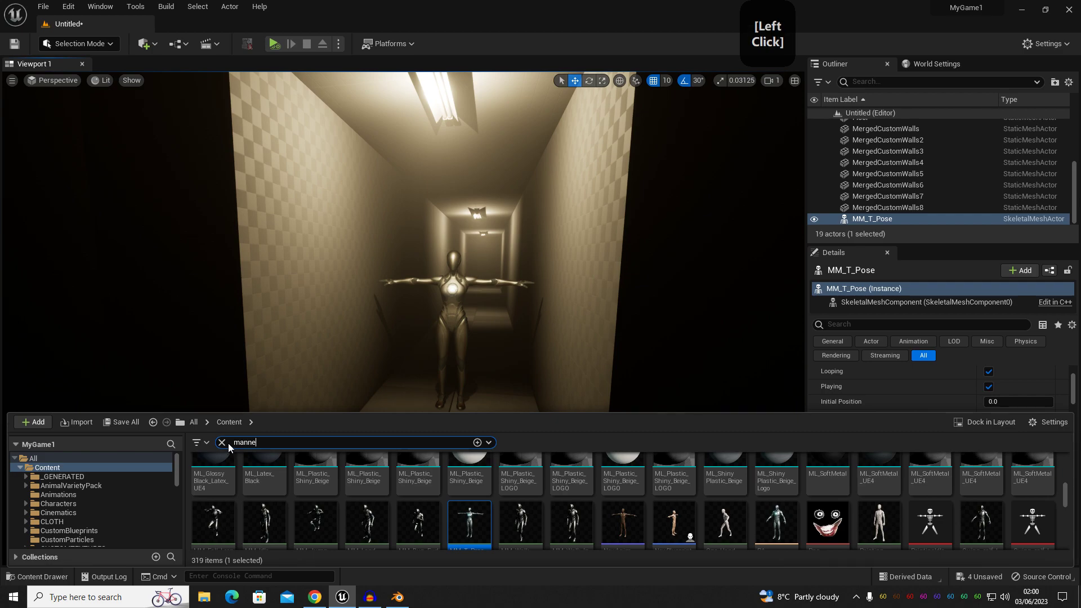
scroll(665, 527, "down", 3)
scroll(665, 527, "up", 10)
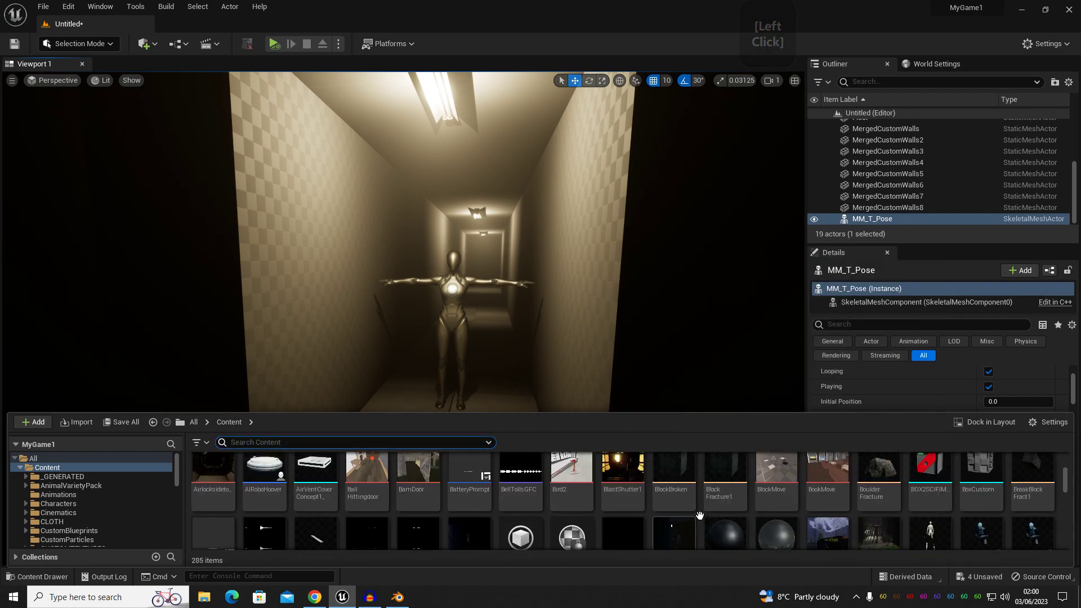
double_click(726, 492)
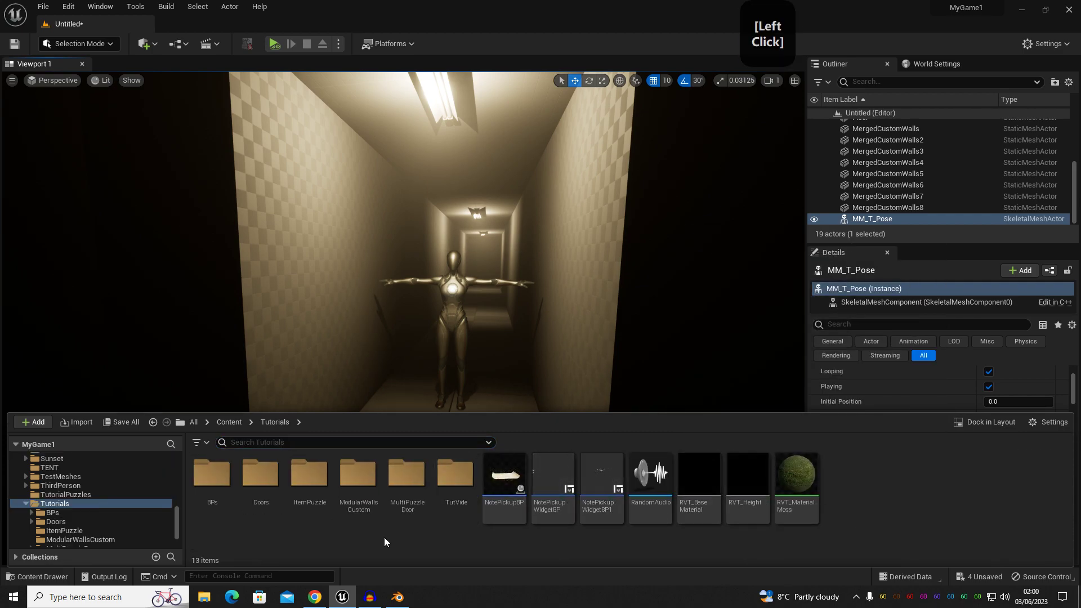
double_click(456, 491)
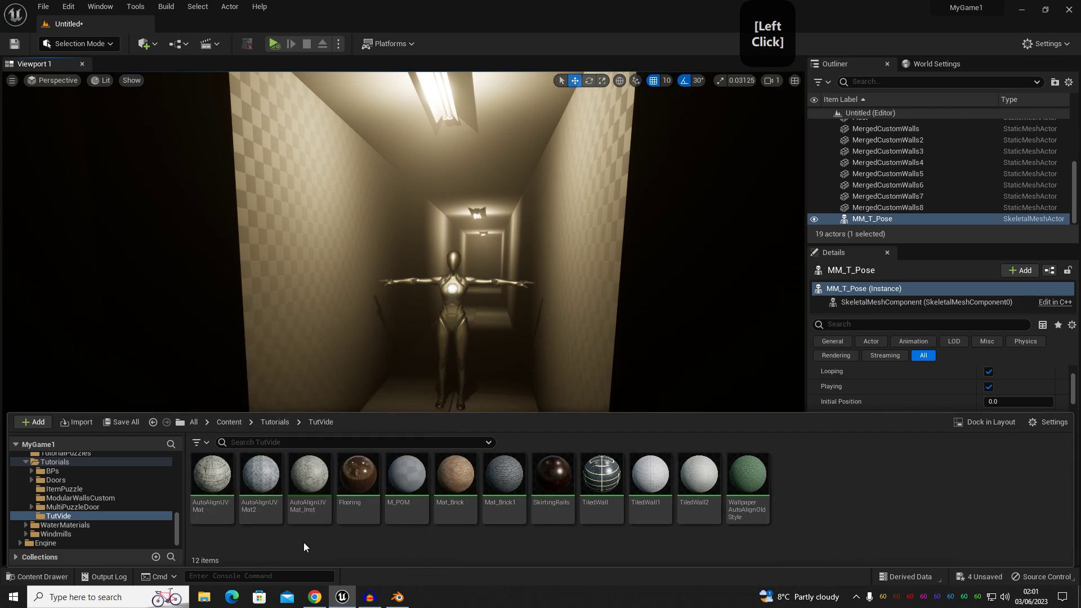
left_click_drag(455, 476, 354, 387)
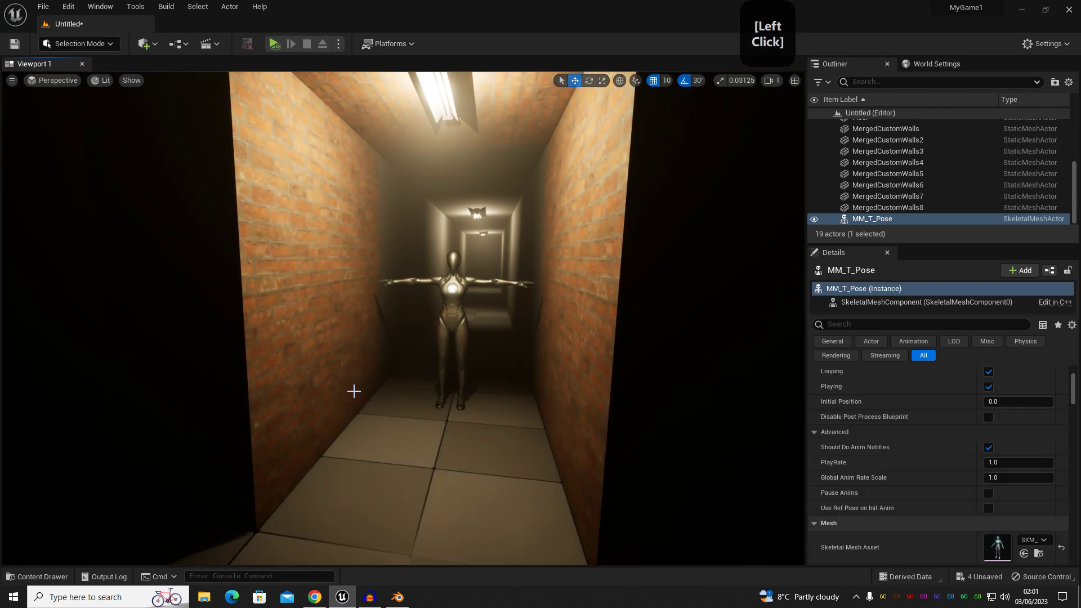
- Select the brick-covered corridor section MergedCustomWalls8 and start Edit Materials on it in Modeling Mode
key("d")
mouse_move(388, 402)
right_mouse_down()
mouse_move(375, 398)
mouse_move(375, 361)
mouse_move(375, 406)
right_mouse_up()
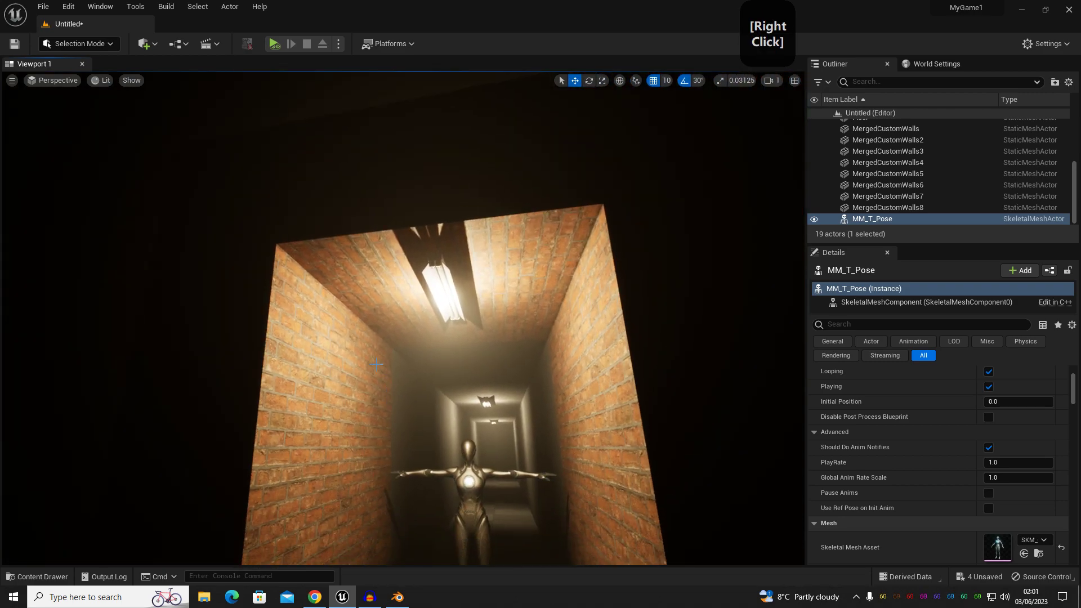
left_click(341, 282)
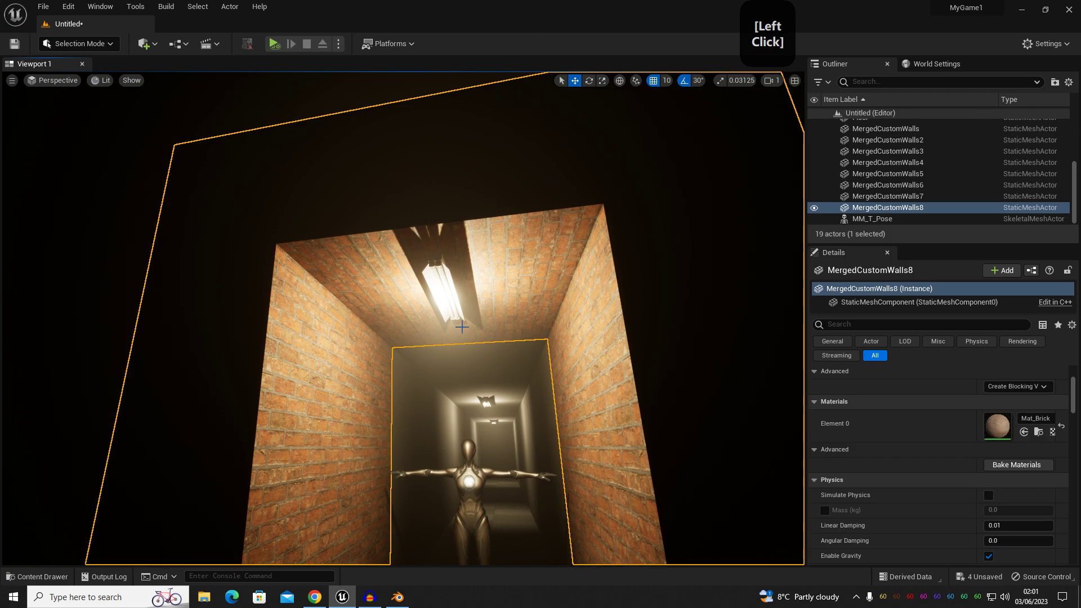
right_click_drag(508, 323, 510, 350)
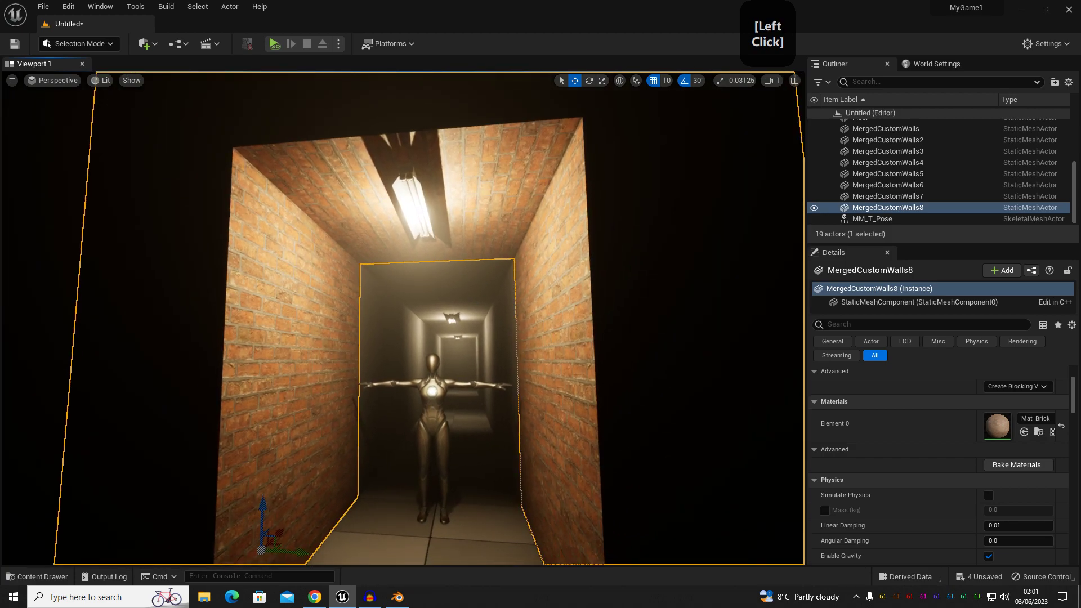
right_click_drag(361, 281, 361, 255)
left_click(74, 44)
left_click(93, 107)
key("w")
right_click_drag(607, 315, 562, 251)
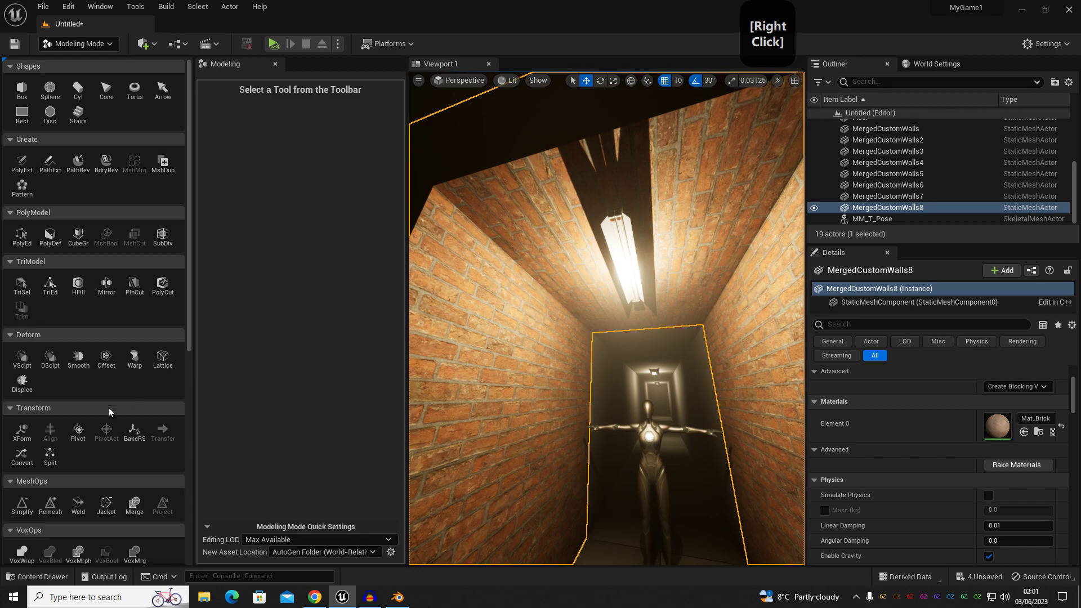
scroll(79, 422, "down", 10)
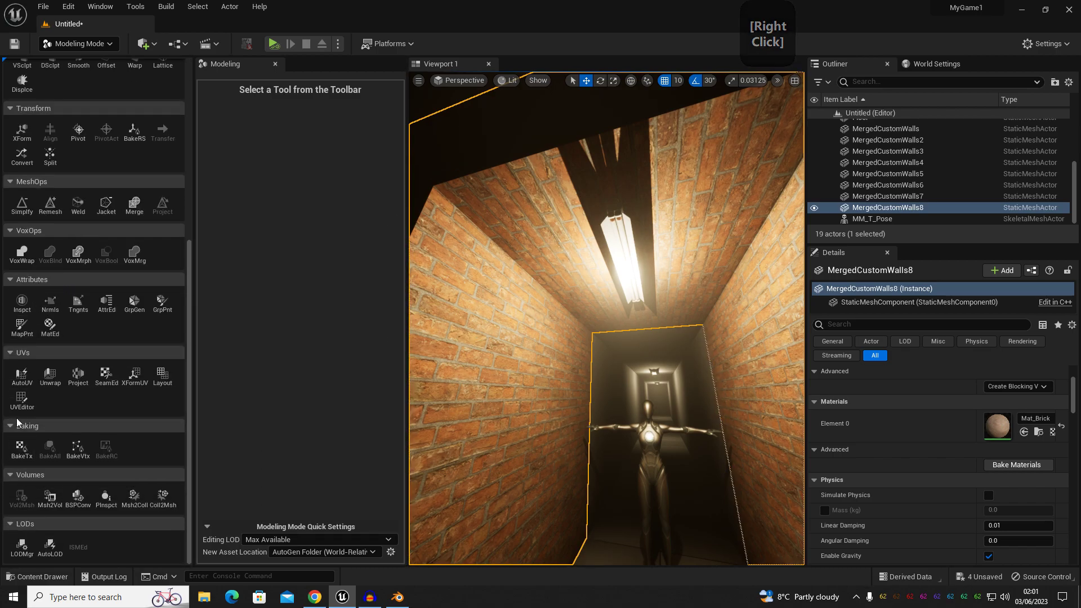
left_click(50, 325)
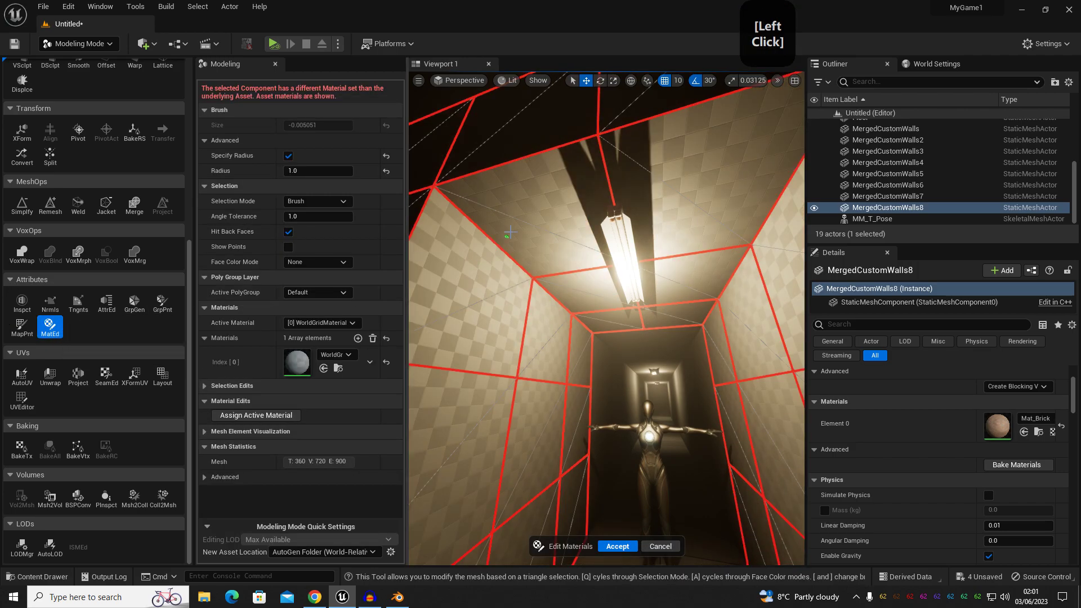
- Brush-select all the interior ceiling faces of the nearest corridor section around the tube light
right_click_drag(530, 215, 505, 208)
right_click_drag(565, 227, 675, 230)
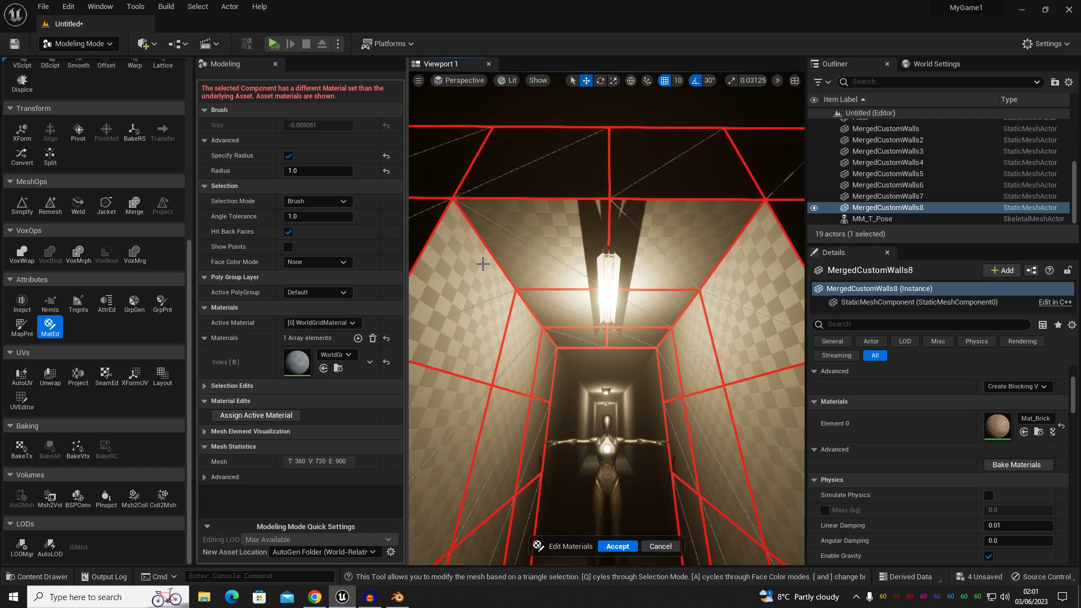
left_click(287, 171)
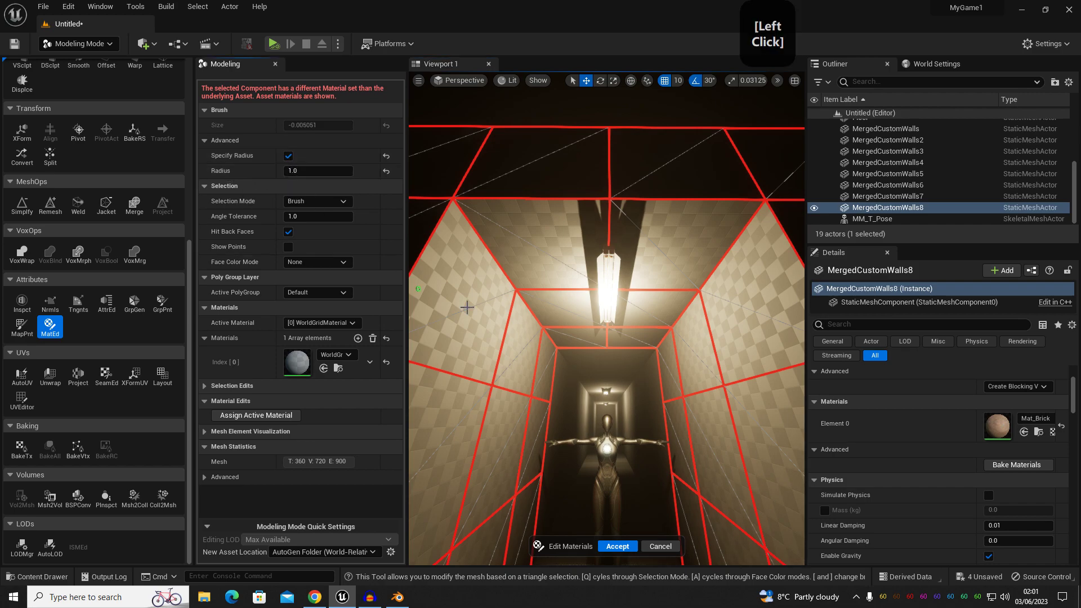
mouse_move(540, 263)
left_mouse_down()
mouse_move(647, 270)
mouse_move(704, 247)
left_mouse_up()
right_click_drag(703, 248, 648, 214)
key("d")
key("w")
left_click(632, 323)
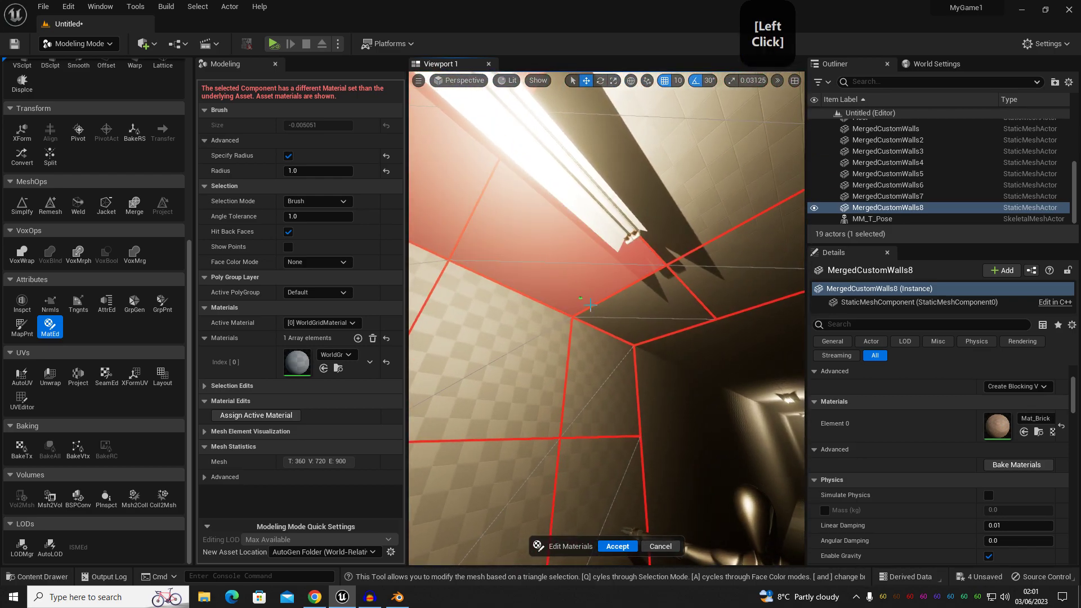
right_click_drag(632, 322, 635, 320)
mouse_move(635, 320)
left_mouse_down()
mouse_move(664, 304)
mouse_move(671, 232)
left_mouse_up()
key("s")
right_click_drag(671, 231, 631, 259)
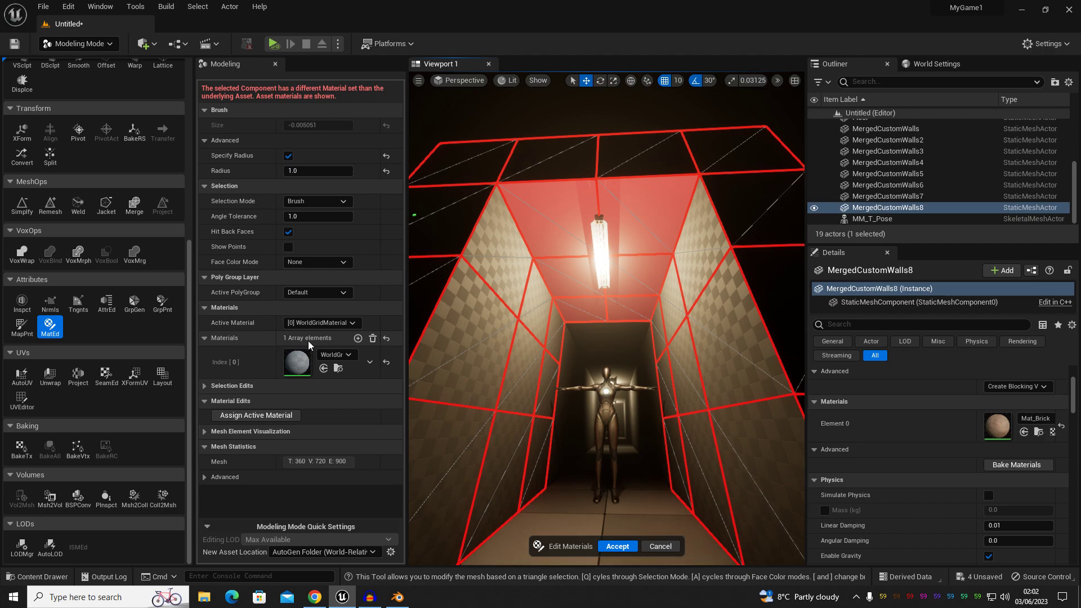
- Add a second material slot using BlueCustom, assign it to the selected ceiling faces, and accept the material edit
left_click(357, 338)
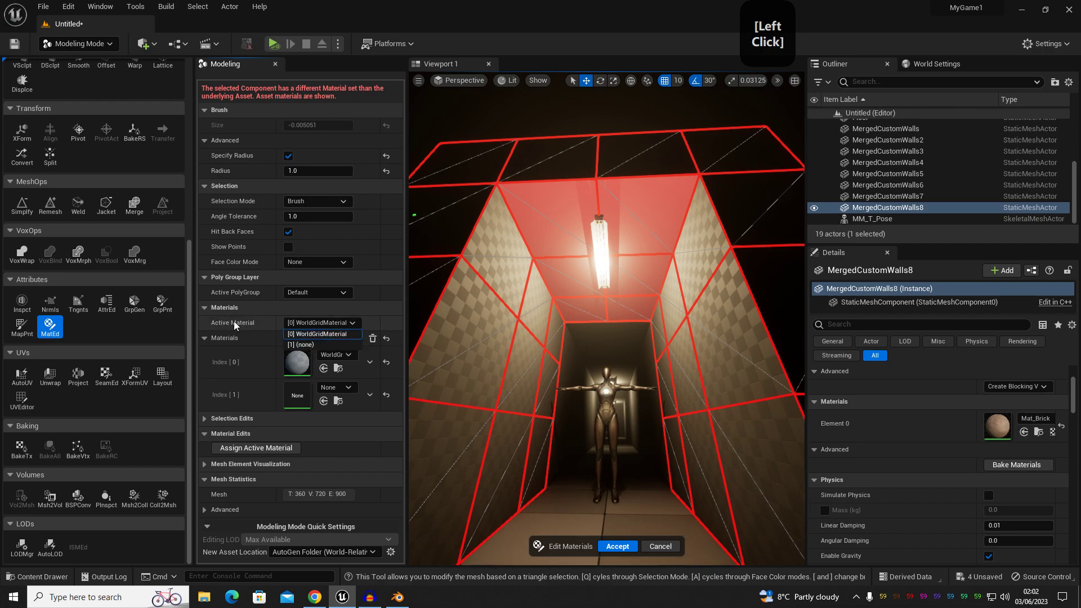
left_click(304, 344)
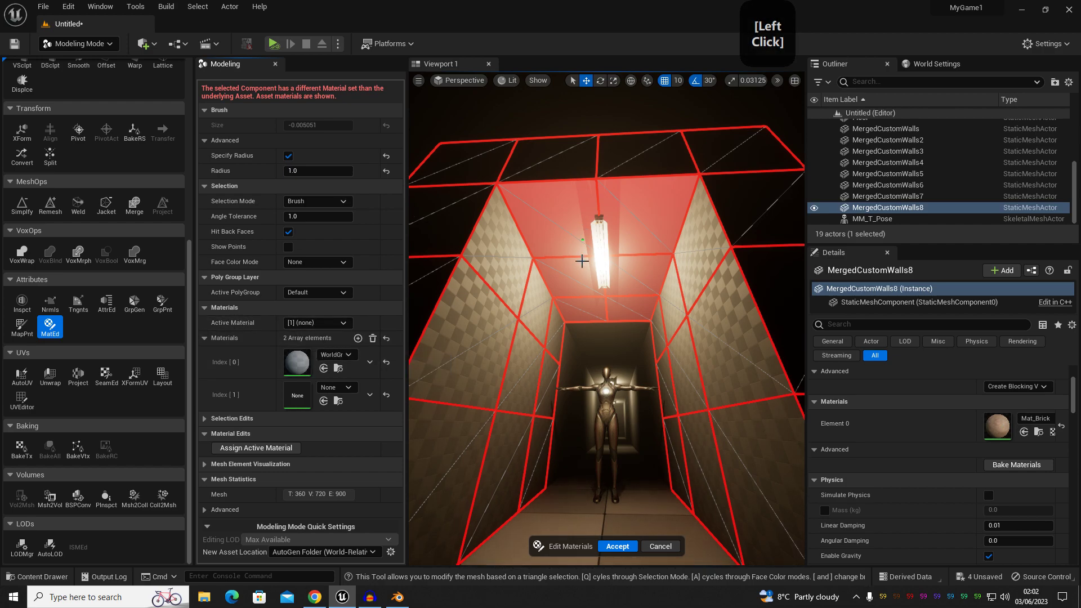
left_click(341, 390)
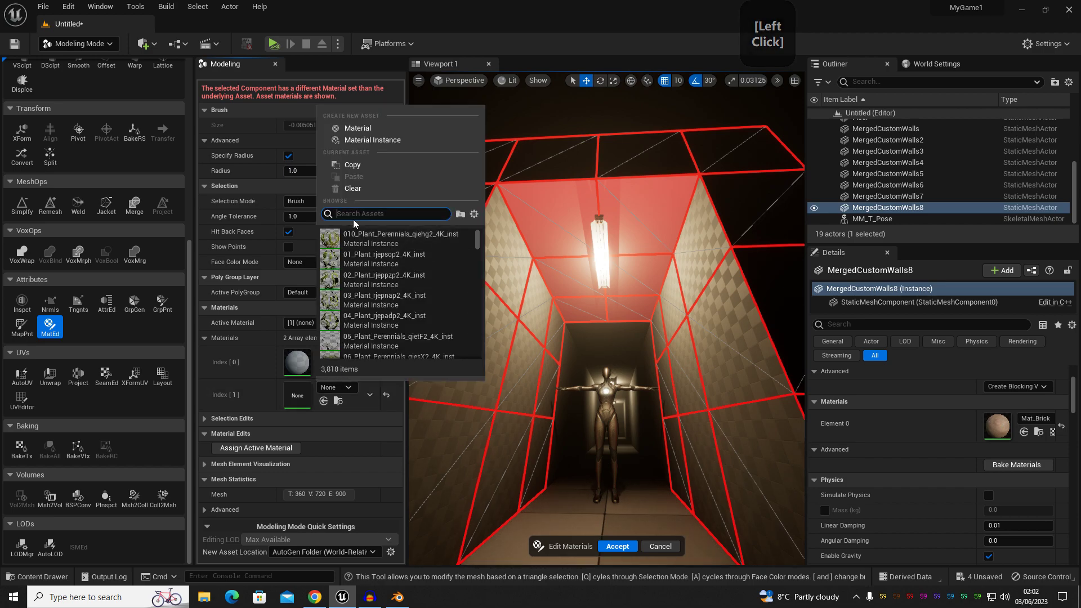
type("blue")
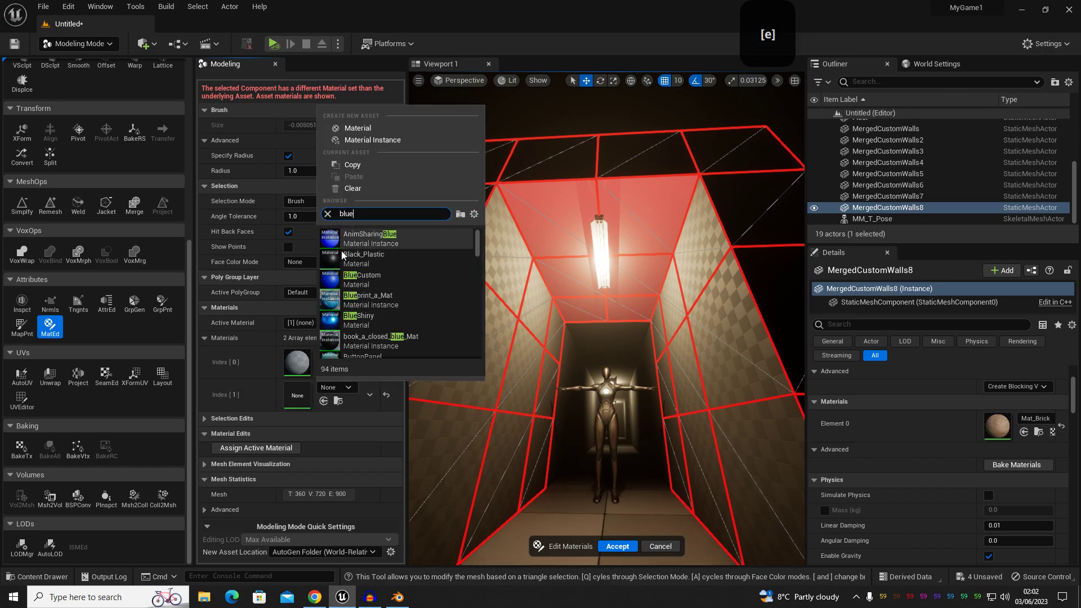
left_click(372, 282)
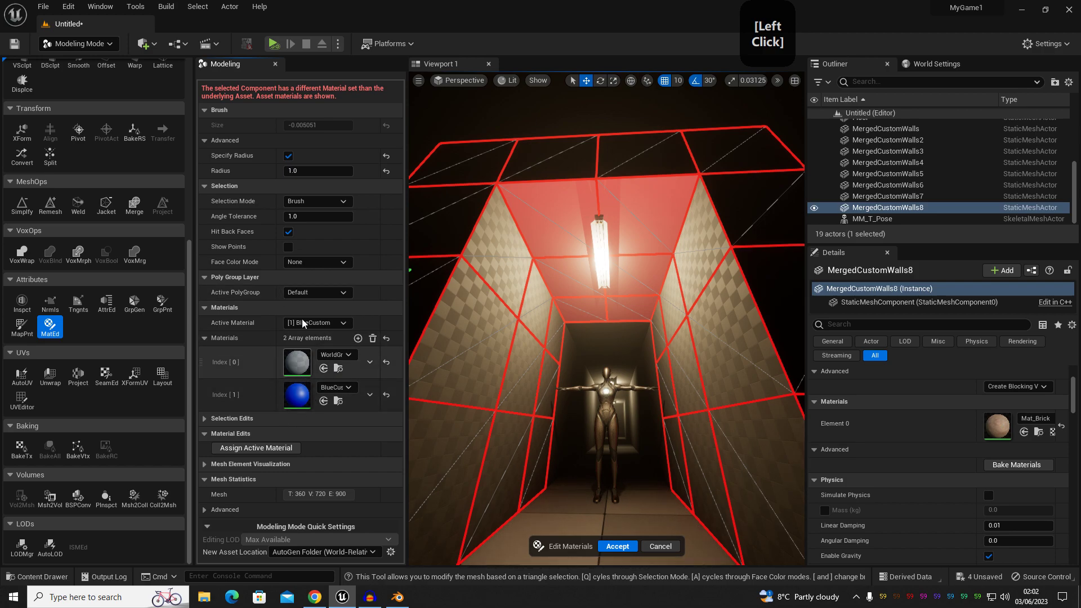
left_click(242, 447)
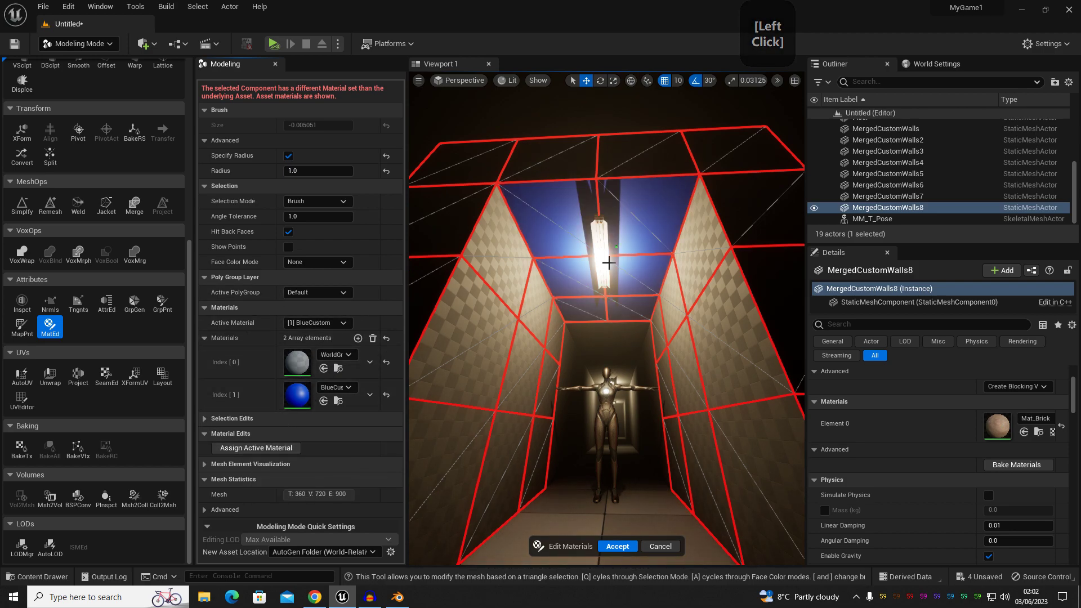
left_click(618, 545)
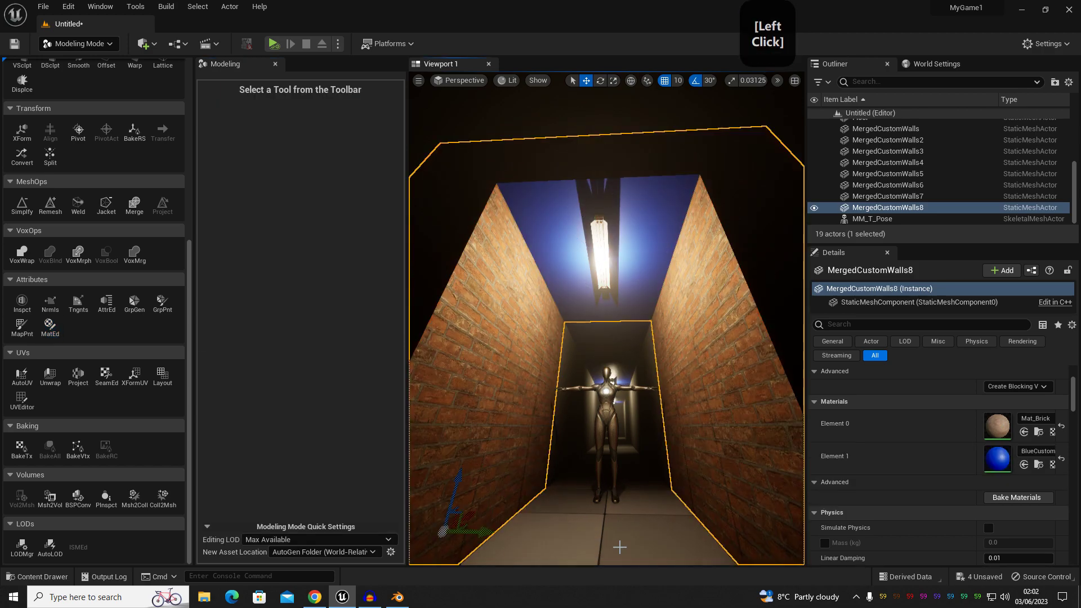
- Examine the corridor section's blue ceiling and brick walls around the tube light from the entrance
key("d")
right_click_drag(589, 367, 564, 201)
key("a")
key("d")
key("w")
key("s")
key("d")
left_click(565, 201)
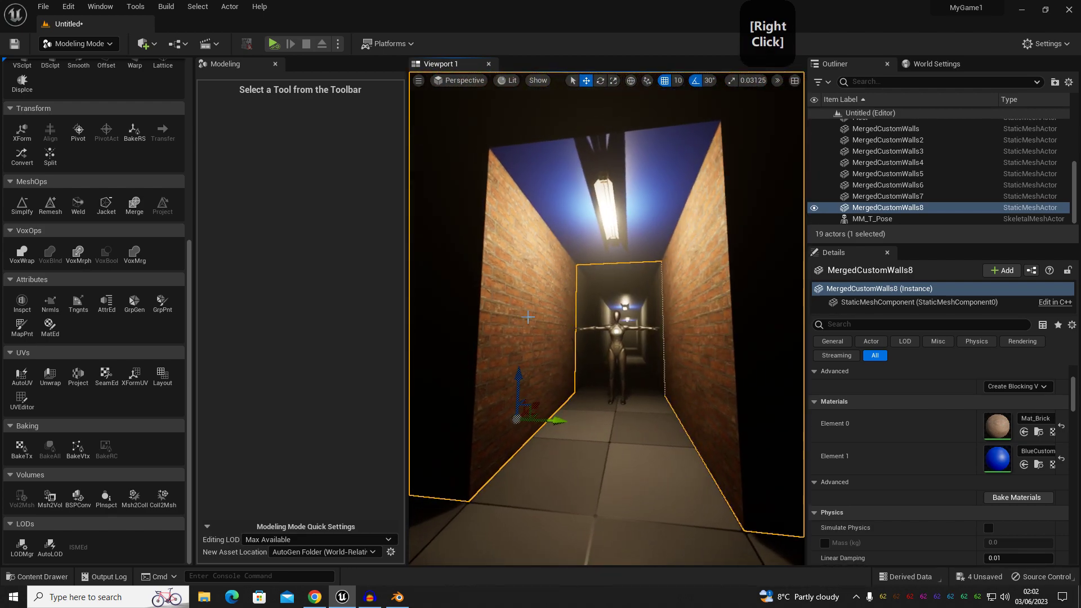
- Locate the static mesh asset of the selected corridor section in the content browser
key("ctrl+space")
left_click(534, 276)
right_click(536, 274)
left_click(569, 286)
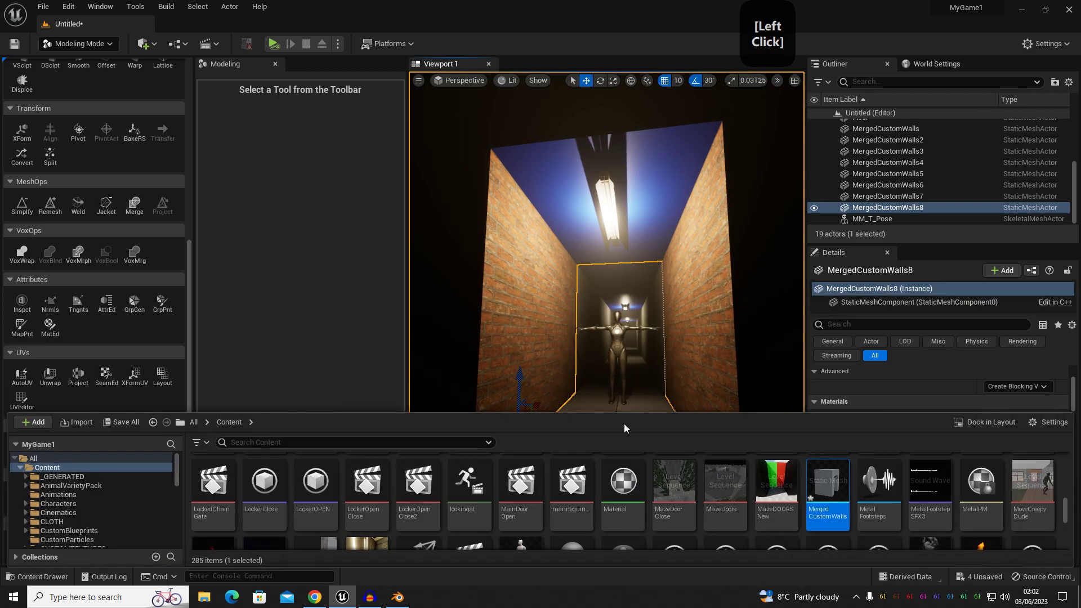
key("s")
right_click_drag(777, 394, 760, 384)
key("s")
key("w")
mouse_move(555, 209)
right_mouse_down()
mouse_move(566, 209)
mouse_move(555, 194)
right_mouse_up()
left_click(555, 208)
key("s")
left_click(556, 209)
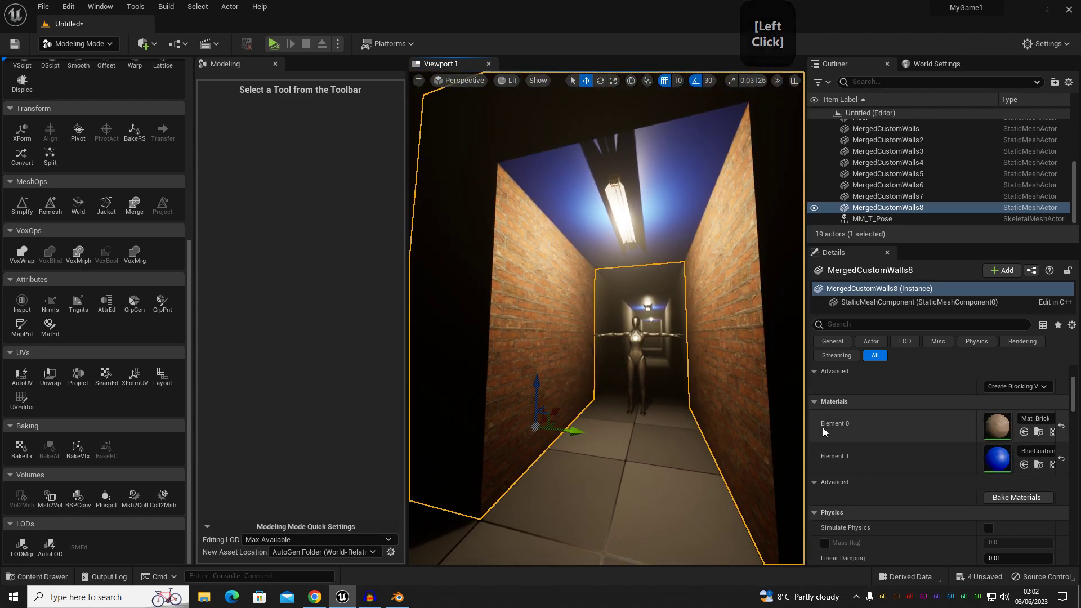
- Replace the BlueCustom ceiling material in Element 1 of MergedCustomWalls8 with TiledWall2 from the TutVide folder
left_click(1037, 451)
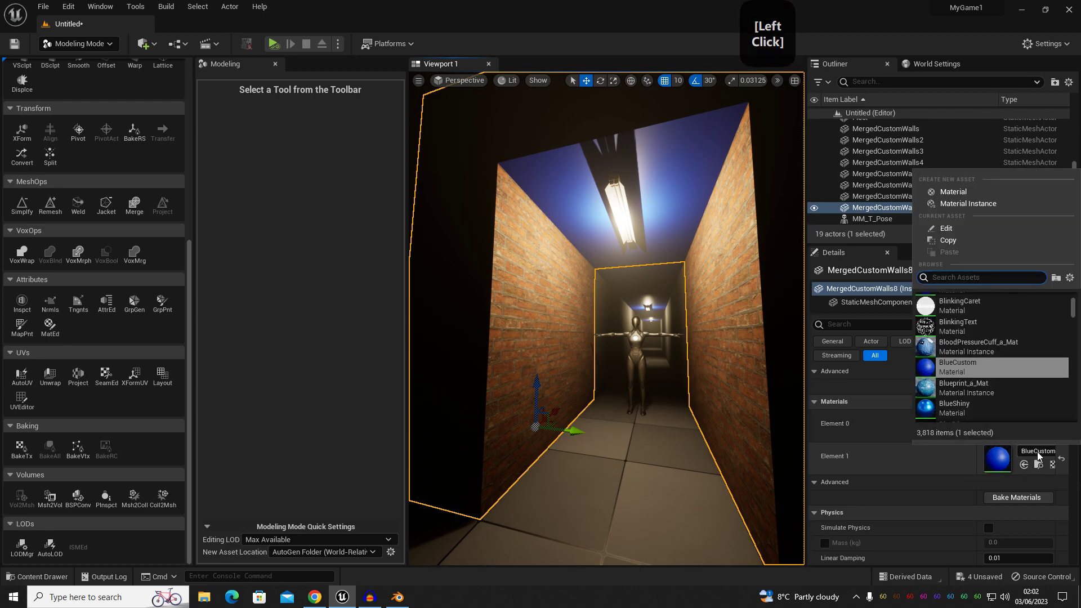
right_click_drag(693, 391, 622, 366)
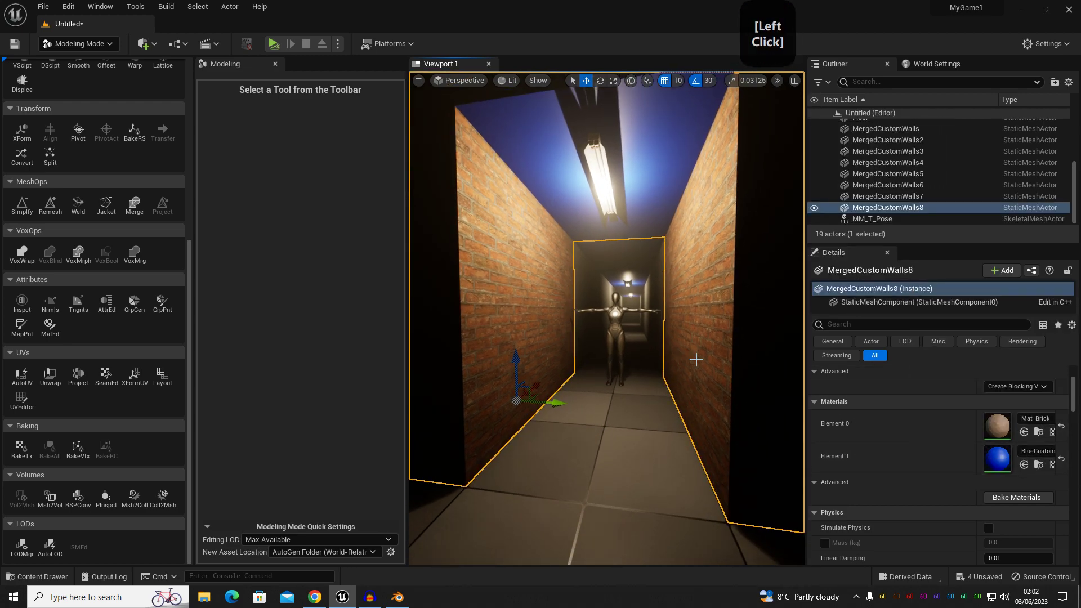
left_click(1038, 432)
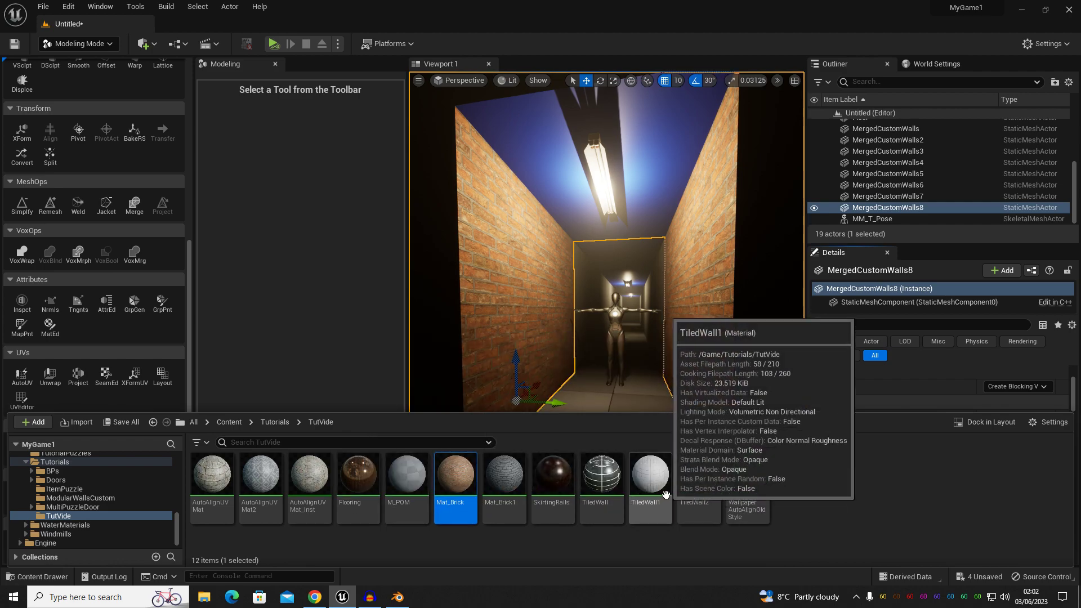
key("ctrl+space")
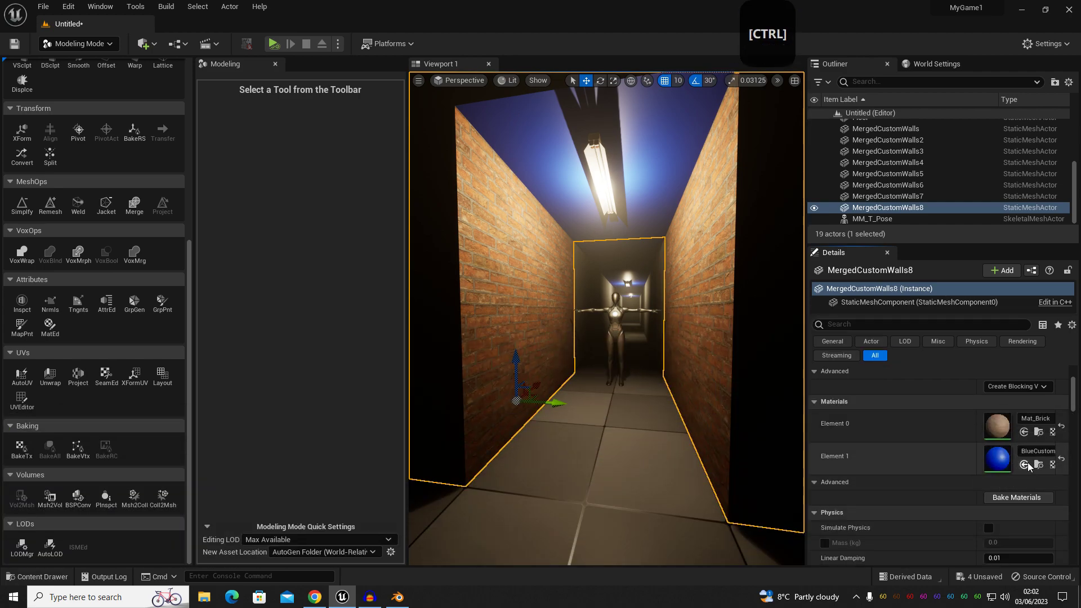
left_click(886, 453)
- Reselect the brick-covered section MergedCustomWalls8 and pick its Mat_Brick material in the content browser
key("w")
right_click_drag(647, 420, 579, 299)
key("w")
left_click(572, 289)
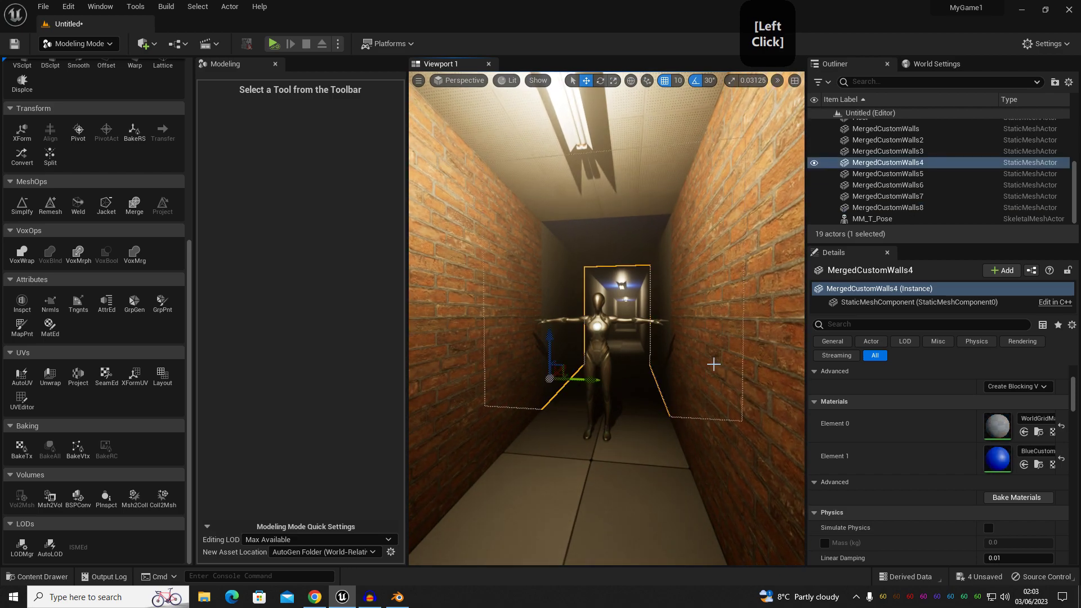
left_click(495, 331)
left_click(1038, 432)
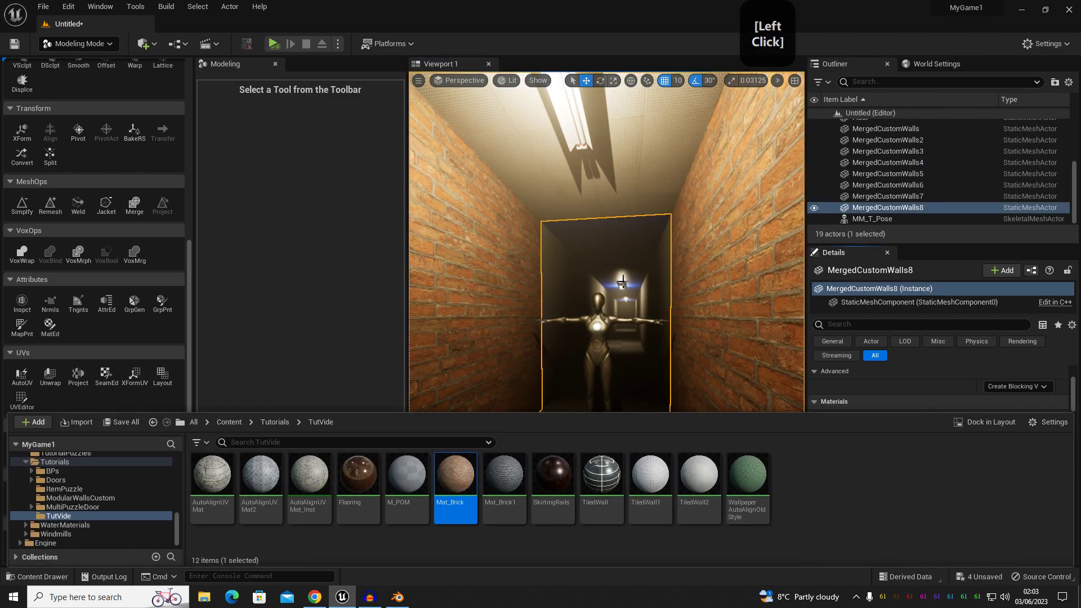
- Select all corridor sections from MergedCustomWalls to MergedCustomWalls8 together
left_click(570, 279)
scroll(880, 131, "up", 1)
left_click(883, 146)
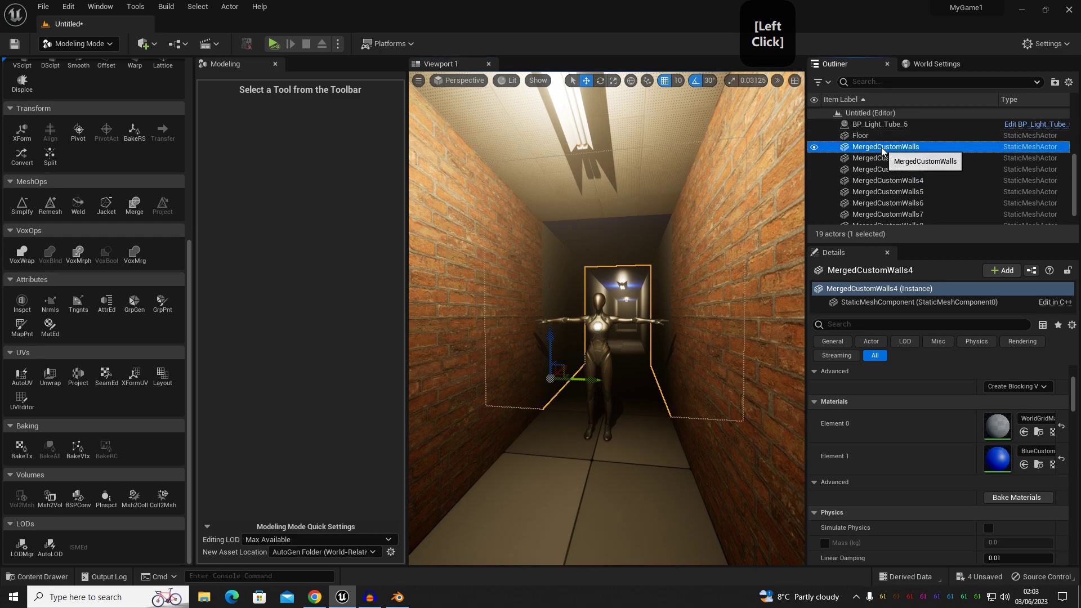
scroll(896, 221, "down", 1)
left_click(891, 204, "shift")
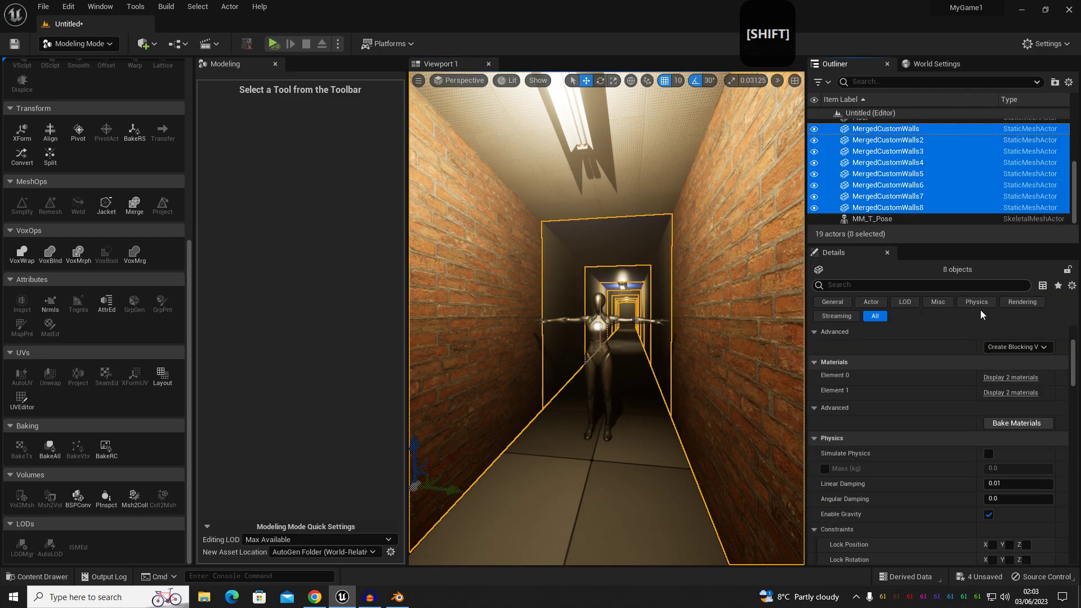
- Try Mat_Brick in place of TiledWall2 in Element 1 of the selected sections, and undo it
left_click(987, 382)
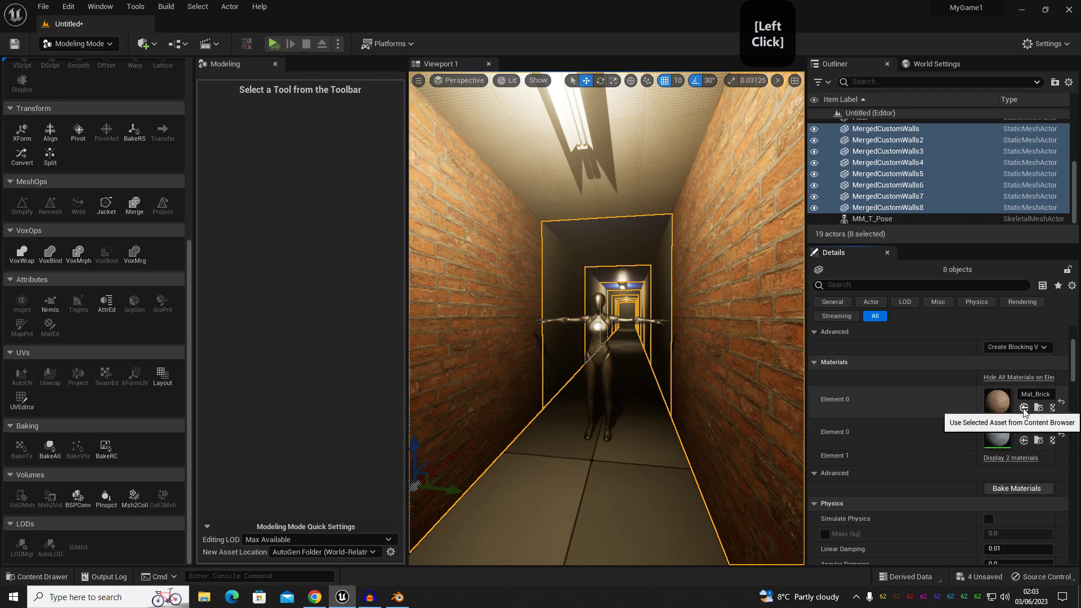
left_click(991, 458)
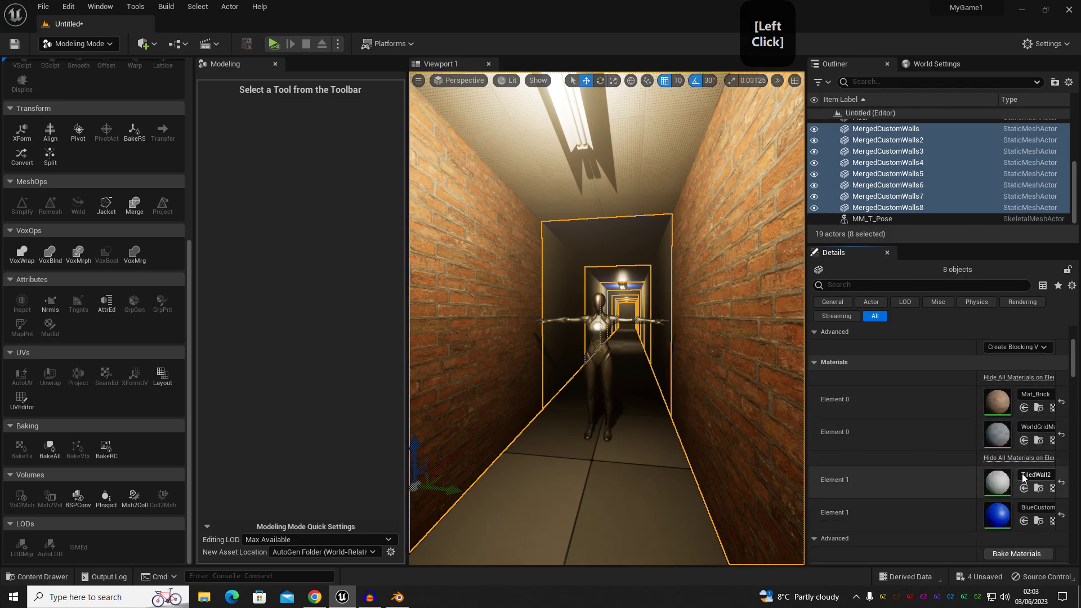
left_click(1026, 488)
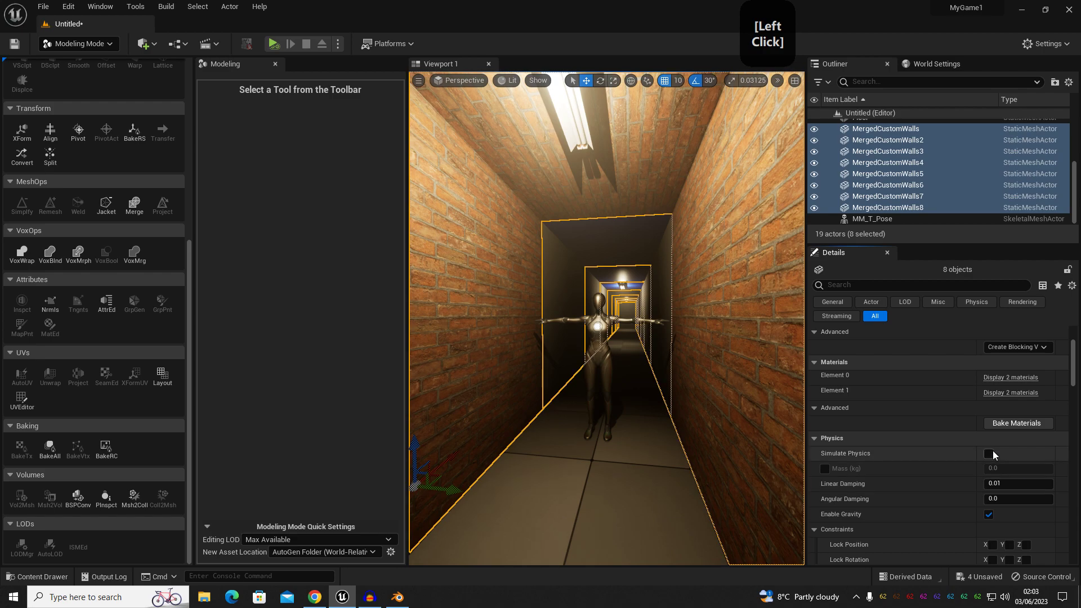
key("ctrl")
key("ctrl+z")
- Replace the world grid material in Element 0 of all selected corridor sections with Mat_Brick
left_click(1009, 392)
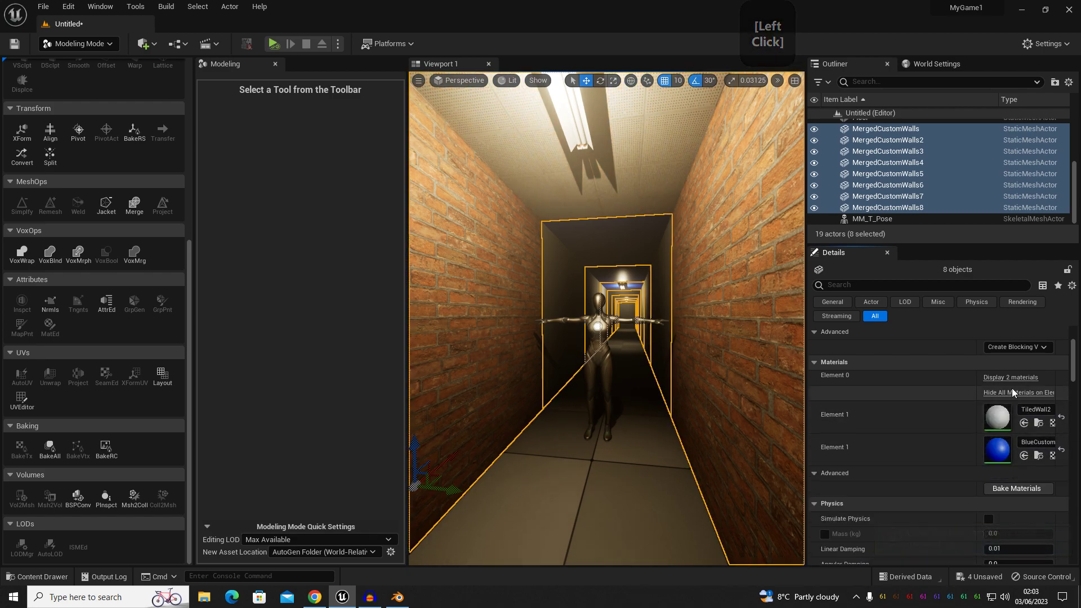
left_click(1012, 389)
left_click(1025, 445)
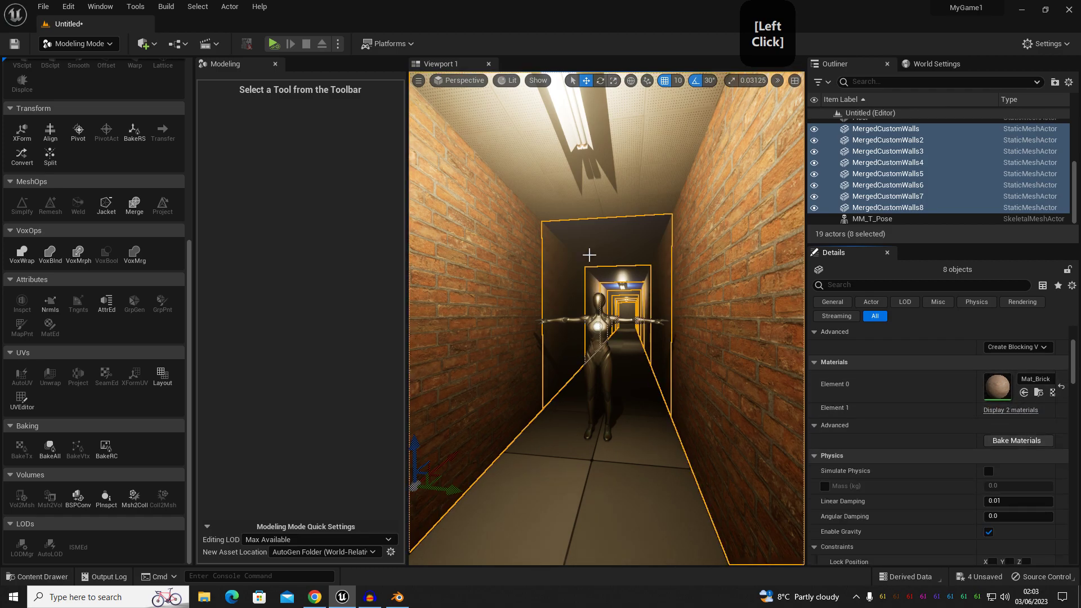
- Pick TiledWall2 from MergedCustomWalls8 and use it to replace BlueCustom in Element 1 of all eight corridor sections
left_click(549, 214)
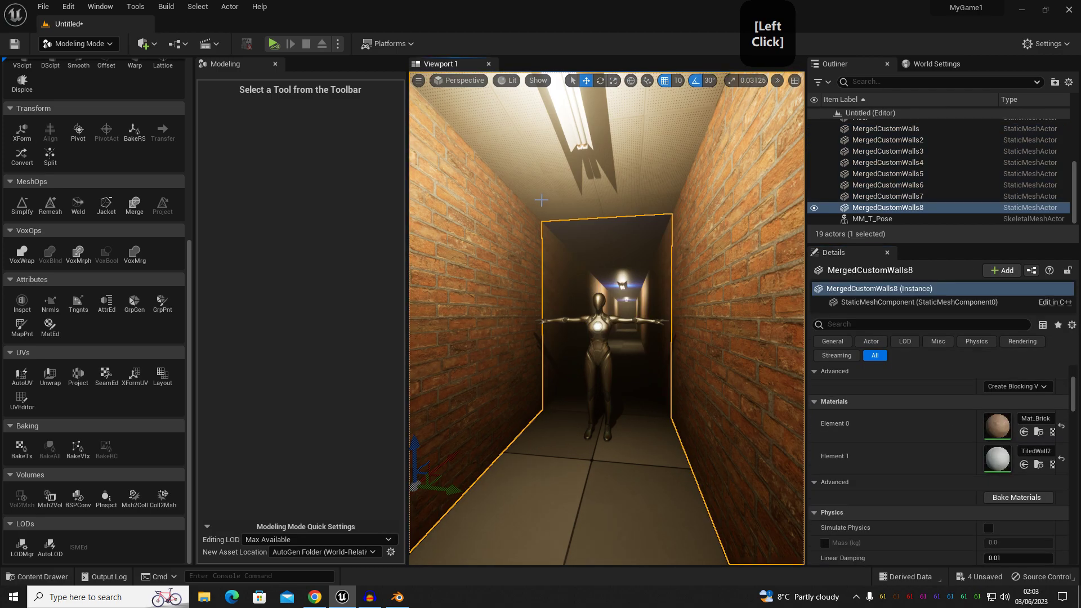
left_click(1042, 465)
key("ctrl+space")
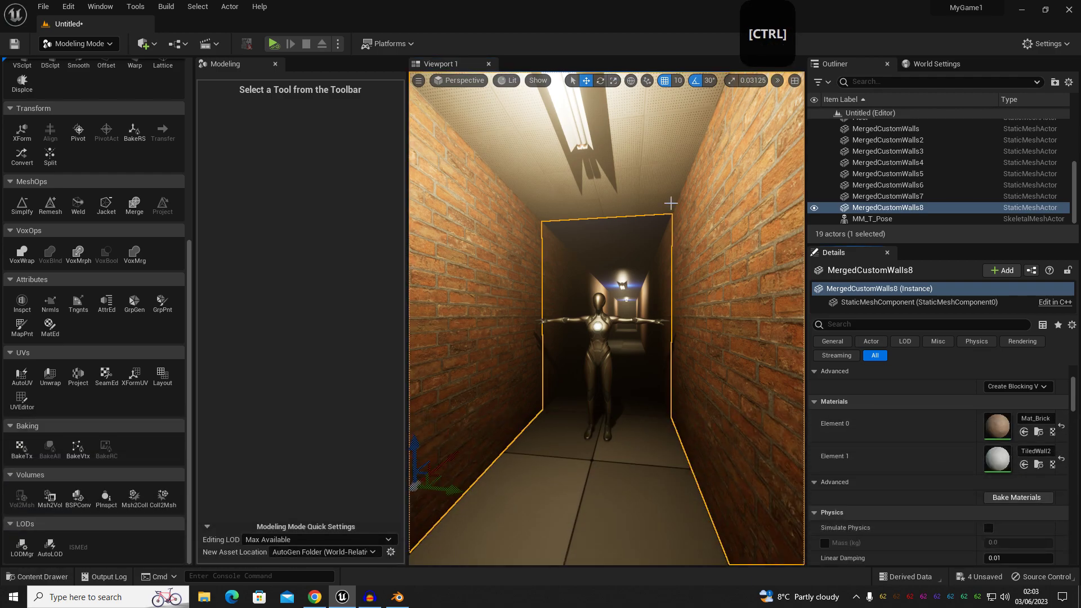
left_click(900, 208)
scroll(900, 209, "up", 3)
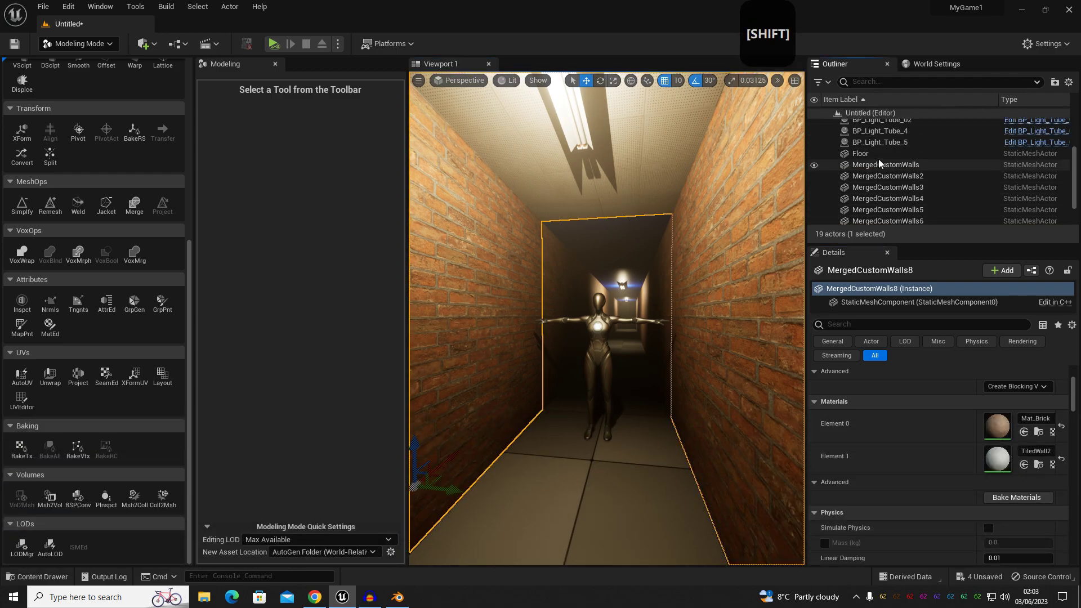
left_click(873, 166, "shift")
scroll(873, 166, "down", 2)
left_click(995, 401)
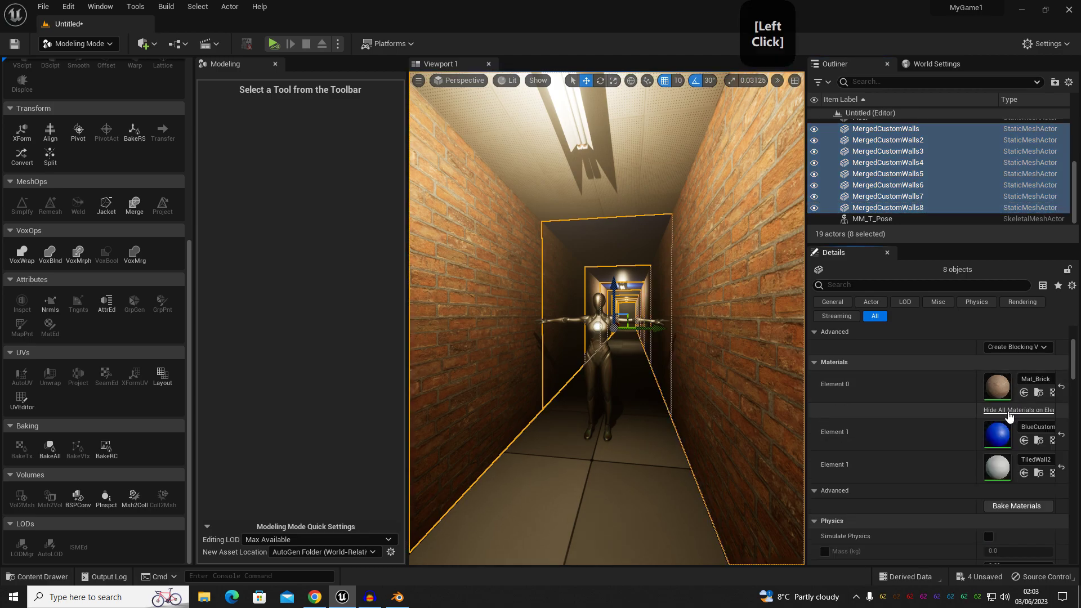
left_click(1027, 443)
- Apply the TiledWall1 material from the TutVide folder to the corridor floor
right_click_drag(562, 366, 562, 365)
key("s")
key("d")
key("s")
key("d")
key("d")
key("ctrl+space")
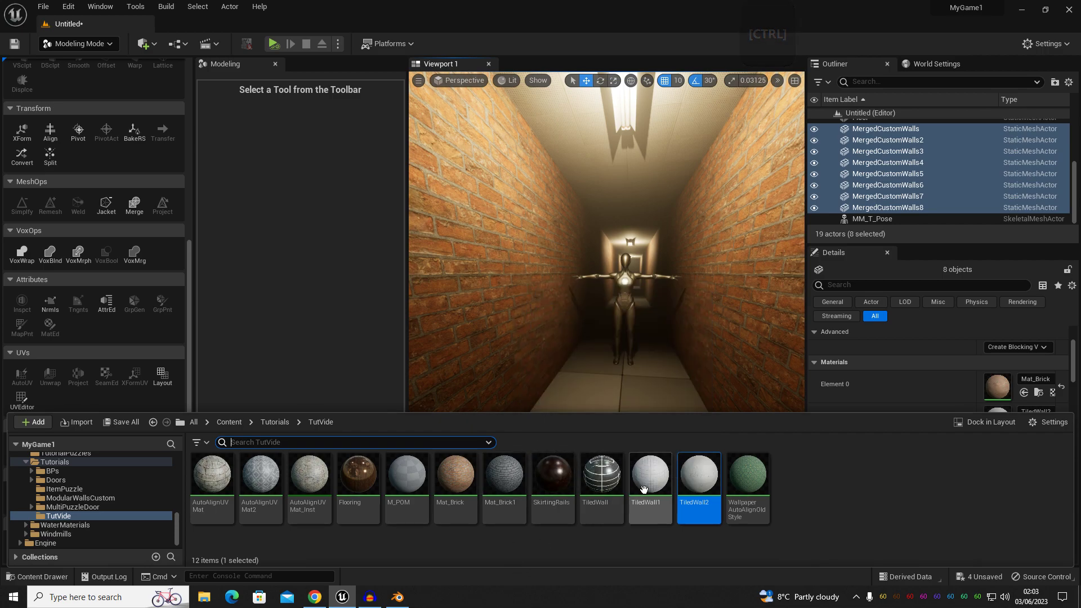
left_click_drag(650, 476, 670, 492)
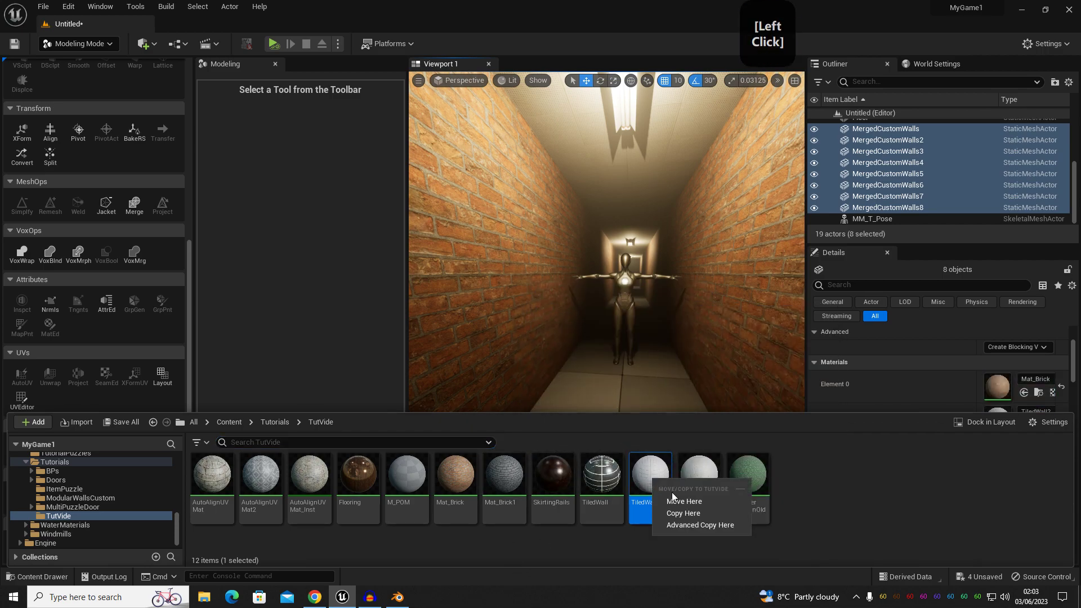
left_click(792, 484)
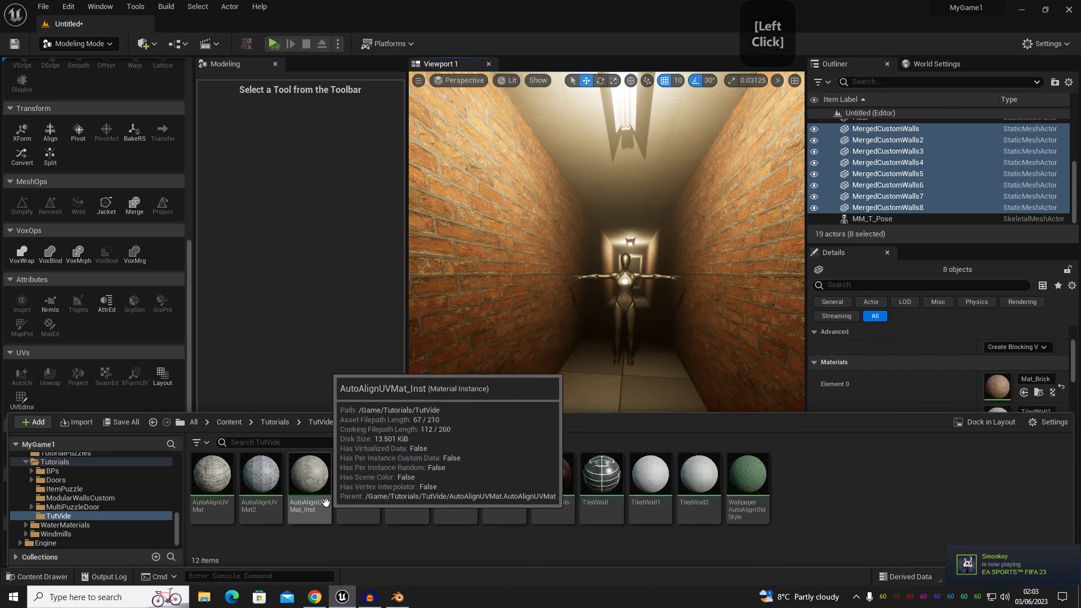
left_click_drag(648, 484, 653, 432)
- Turn the mannequin MM_T_Pose sideways and move it up against the corridor's brick wall
right_click_drag(631, 446, 618, 449)
key("w")
left_click(629, 381)
key("e")
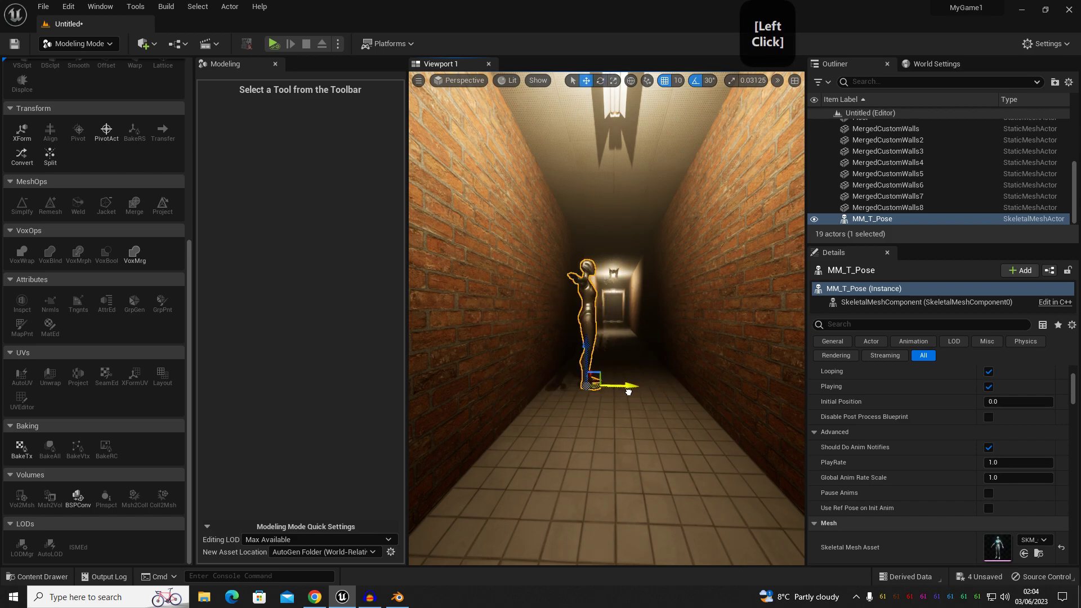
key("w")
right_click_drag(603, 425, 603, 426)
middle_click_drag(603, 425, 602, 404)
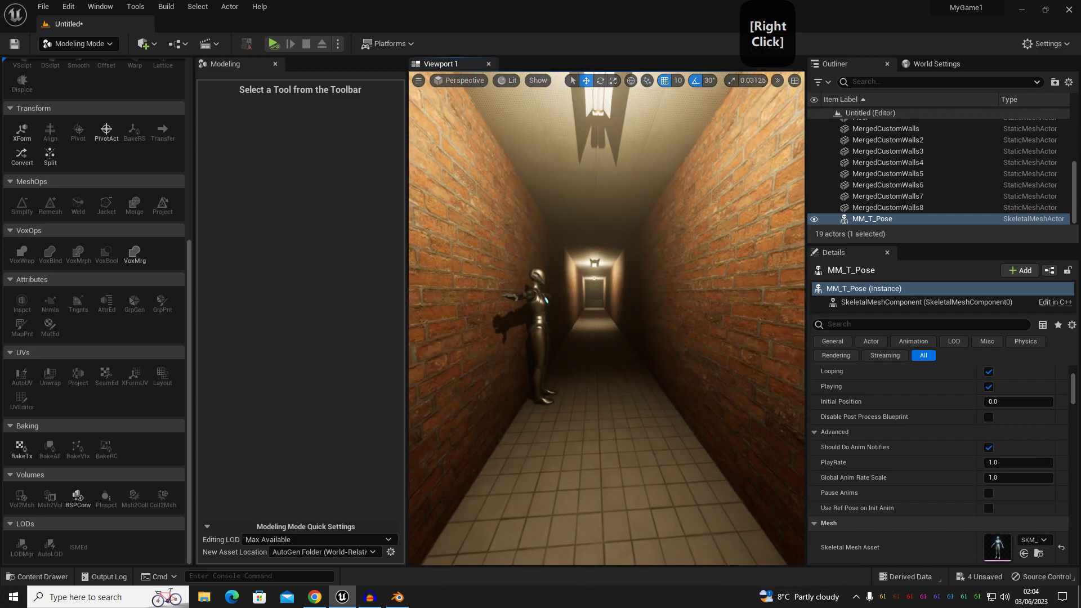
right_click_drag(603, 403, 603, 394)
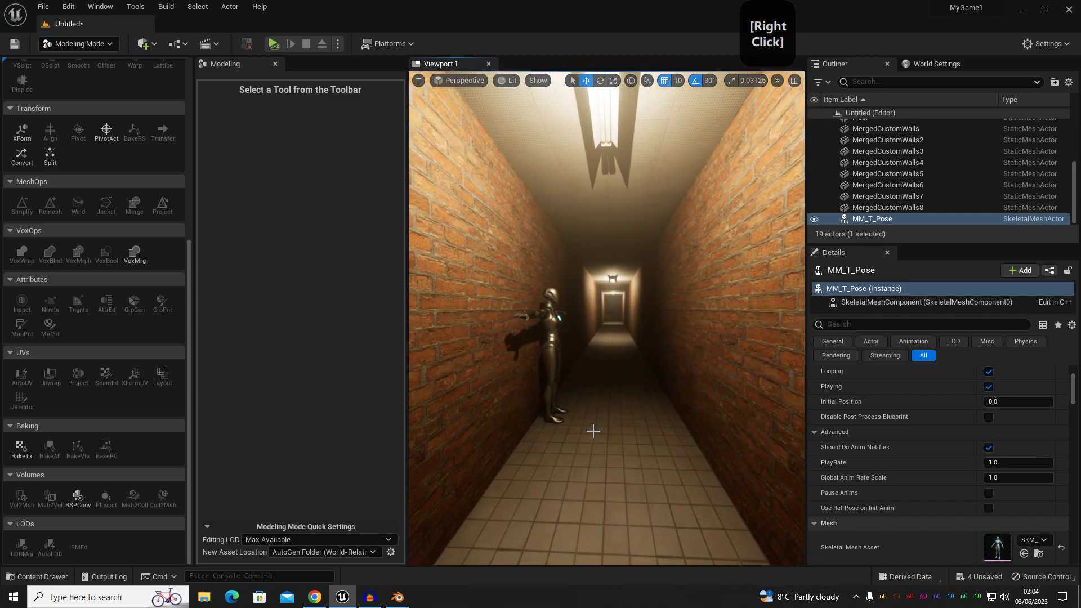
- Select the corridor section MergedCustomWalls8 beside the mannequin and inspect its brick wall and dark open end
left_click(619, 440)
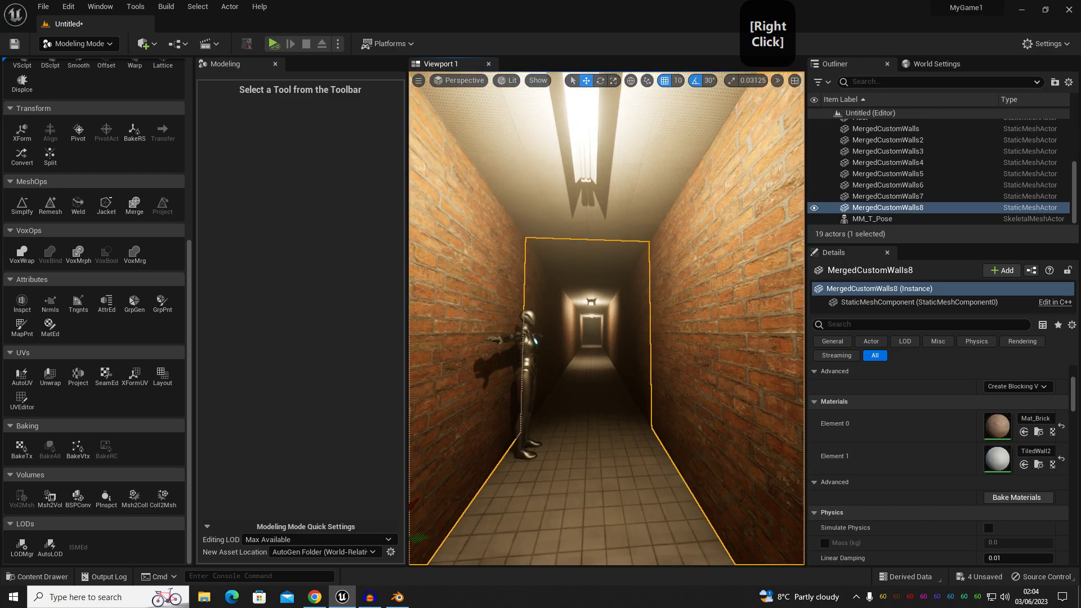
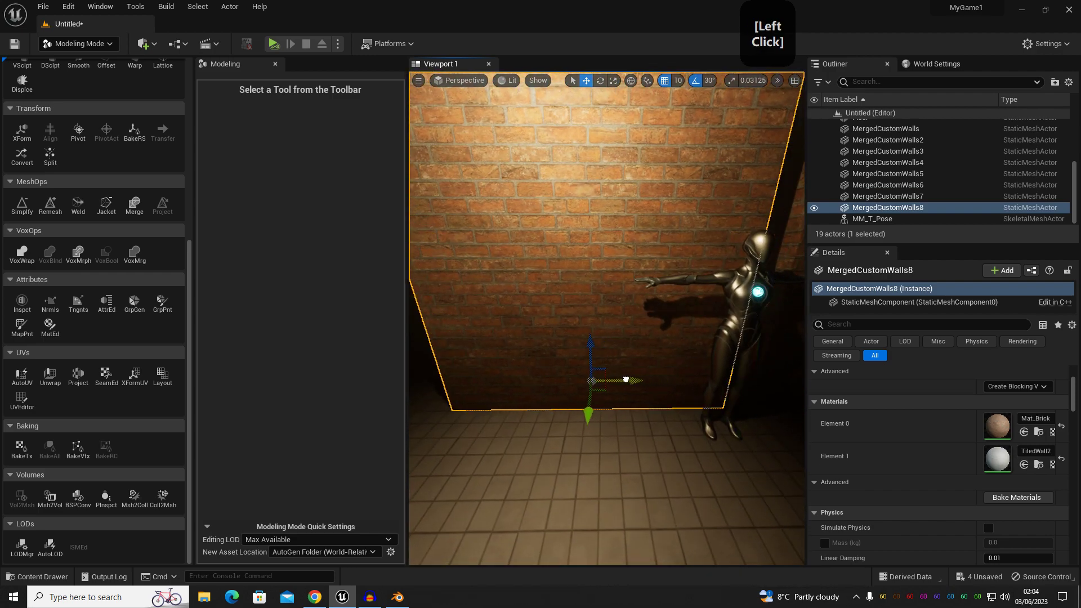
mouse_move(653, 317)
right_mouse_down()
mouse_move(676, 318)
mouse_move(665, 331)
right_mouse_up()
right_click_drag(647, 379, 490, 342)
key("w")
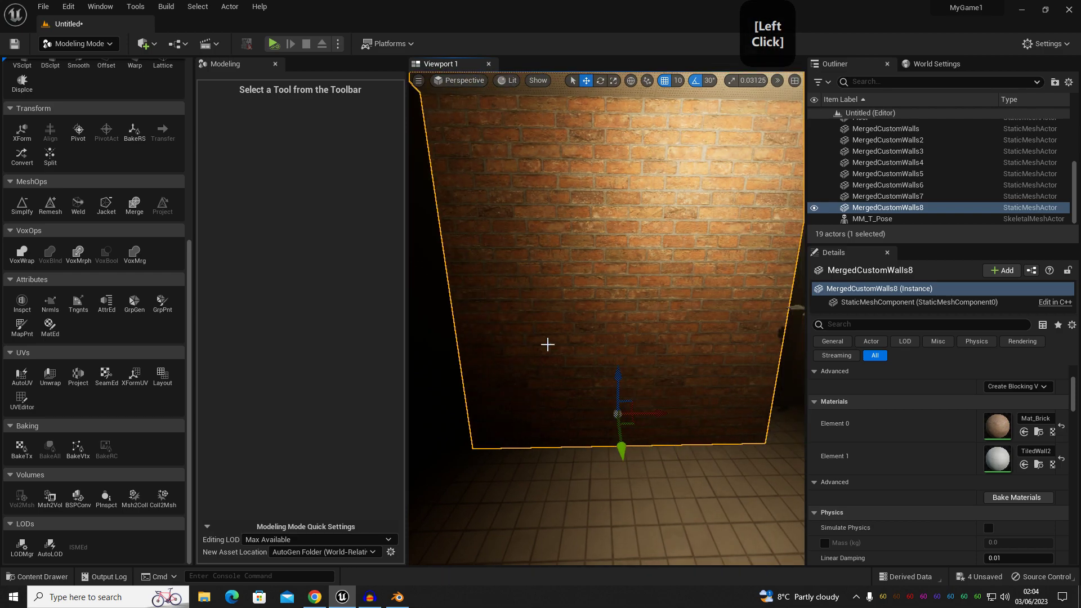
right_click_drag(484, 282, 576, 272)
key("w")
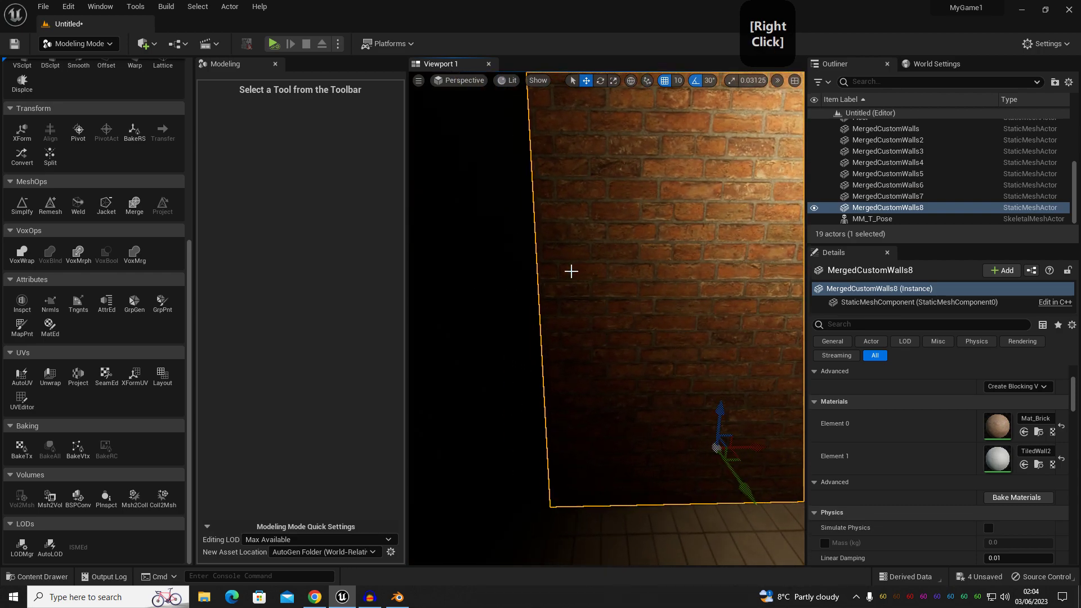
mouse_move(753, 447)
left_mouse_down()
mouse_move(693, 448)
mouse_move(736, 451)
left_mouse_up()
right_click_drag(736, 451, 739, 473)
key("d")
key("s")
left_click_drag(574, 406, 647, 410)
right_click_drag(632, 423, 579, 428)
key("d")
left_click_drag(550, 406, 597, 407)
right_click_drag(600, 421, 601, 422)
key("a")
key("s")
- Try to enlarge the MergedCustomWalls8 section by scaling it, and undo the scaling
key("r")
left_click_drag(701, 366, 746, 364)
left_click_drag(653, 253, 619, 183)
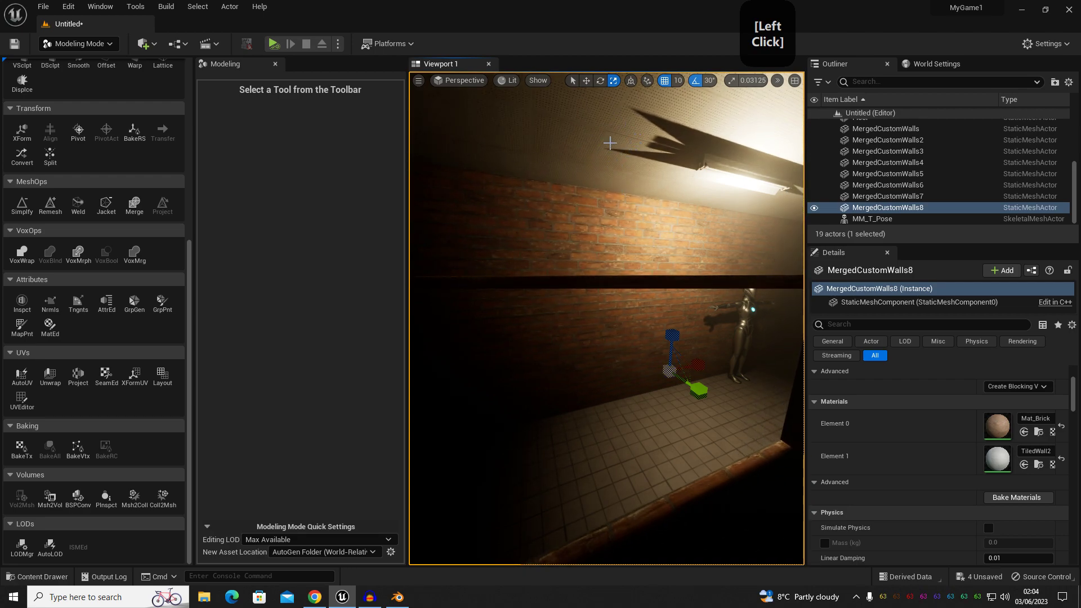
right_click_drag(567, 273, 673, 300)
right_click_drag(614, 273, 607, 189)
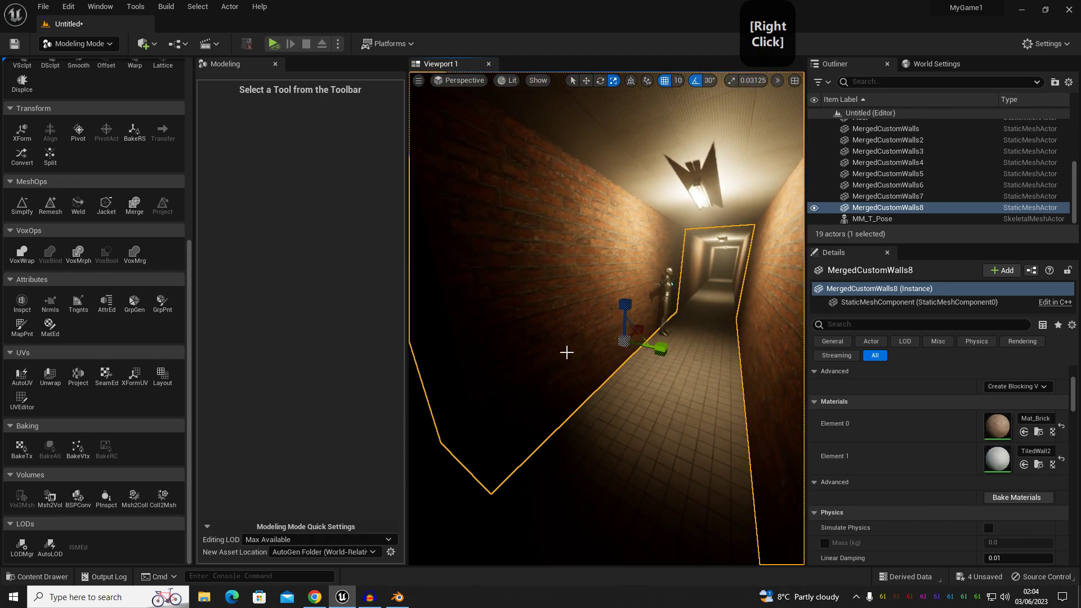
key("ctrl+z")
- Duplicate the MergedCustomWalls8 section and place the copy at its open end to extend the corridor
key("d")
key("w")
right_click_drag(600, 355, 620, 320)
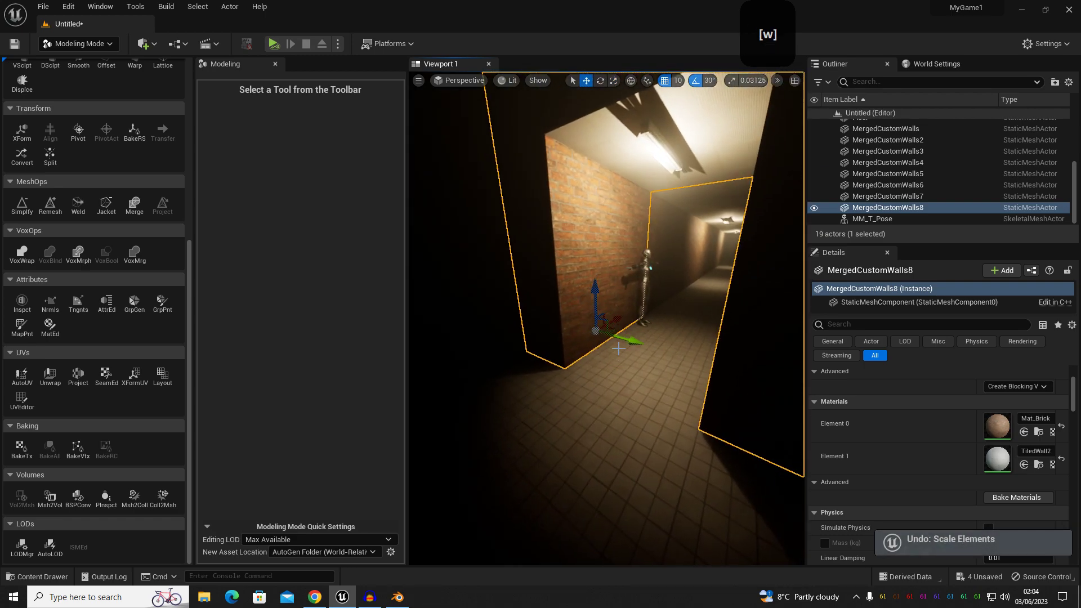
left_click_drag(620, 320, 555, 422, "alt")
right_click_drag(555, 422, 634, 421)
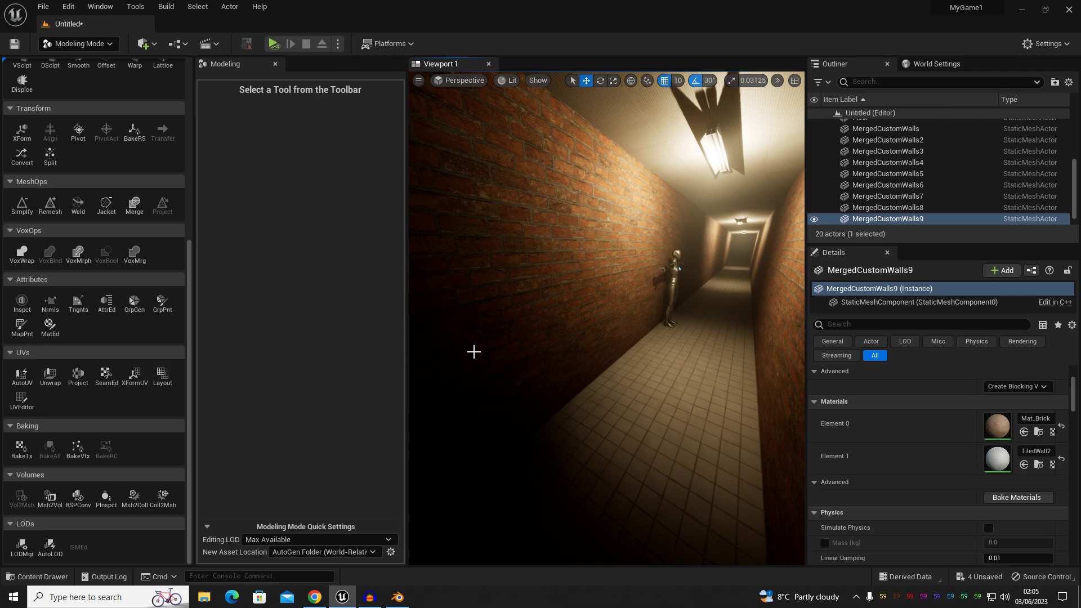
right_click_drag(510, 365, 550, 363)
key("s")
key("w")
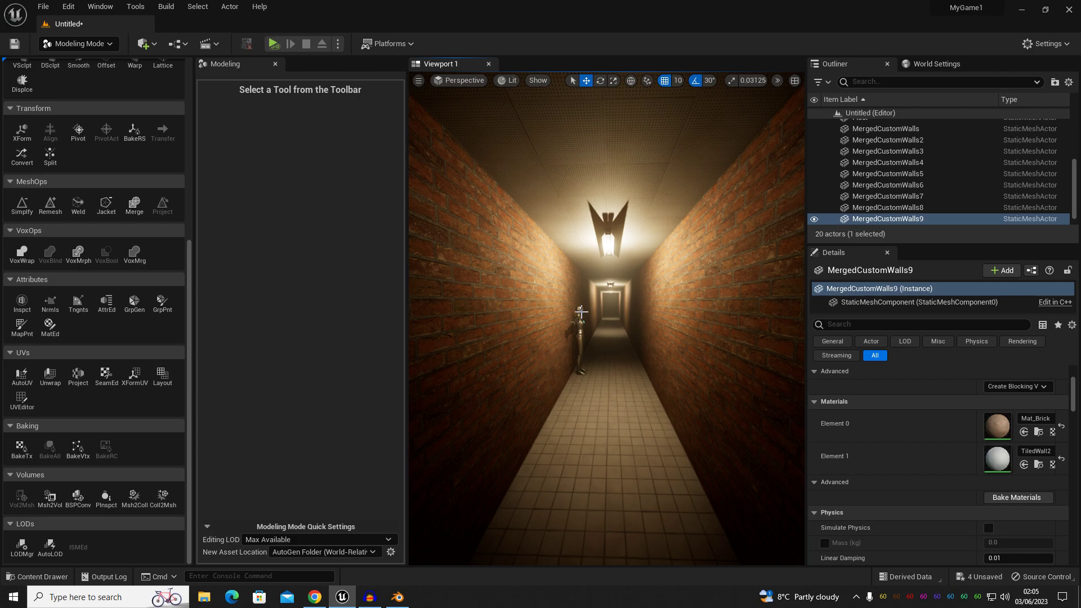
- Search the project content for "pipe" and place the PipeNew1 mesh in the corridor
right_click_drag(597, 382, 575, 389)
key("ctrl+space")
left_click(221, 423)
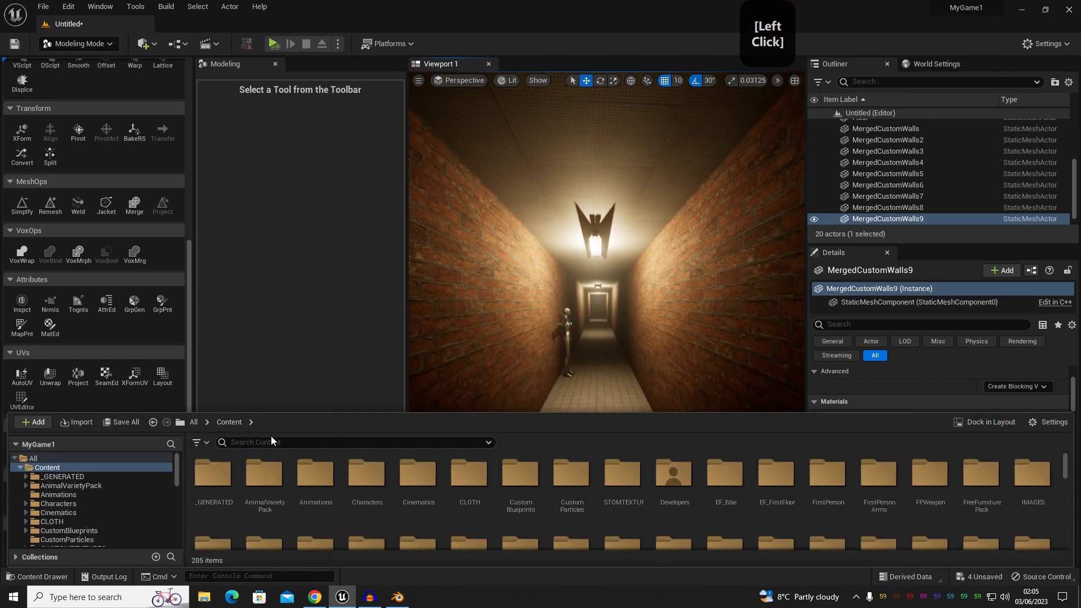
left_click(273, 441)
type("pipe")
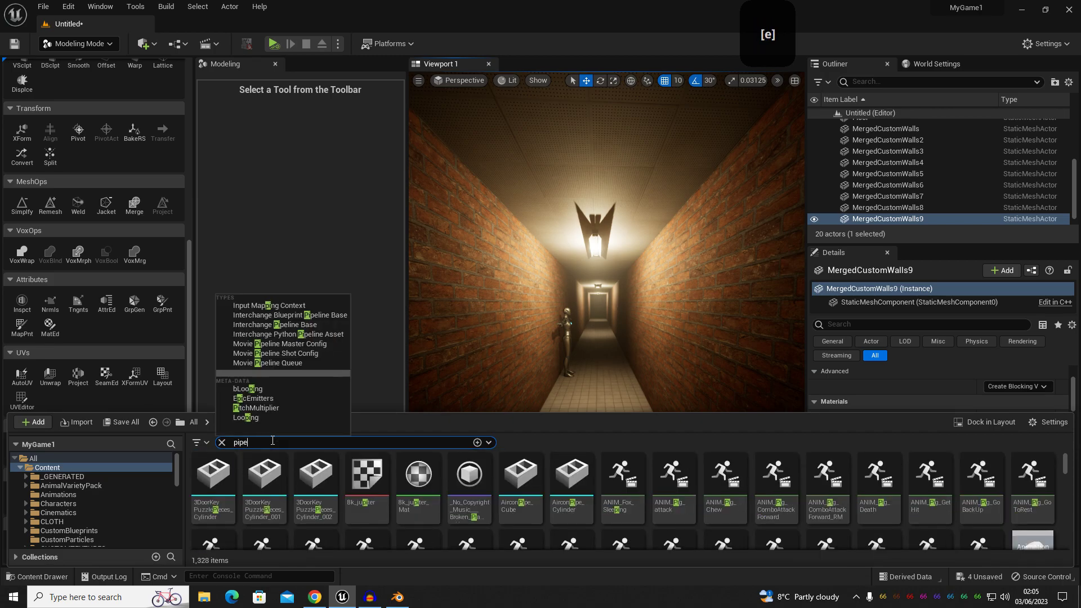
scroll(778, 544, "down", 2)
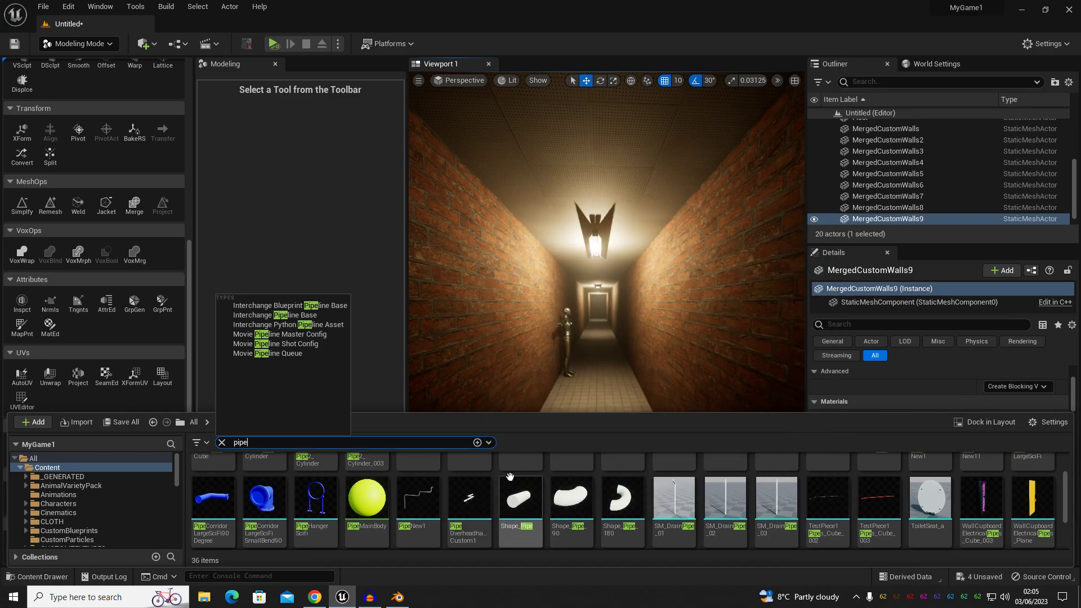
left_click_drag(421, 514, 515, 398)
- Adjust PipeNew1 so it spans the corridor from wall to wall below the ceiling, and check it in game view
right_click_drag(519, 398, 550, 439)
key("s")
key("r")
mouse_move(490, 389)
left_mouse_down()
mouse_move(459, 410)
mouse_move(488, 379)
left_mouse_up()
key("w")
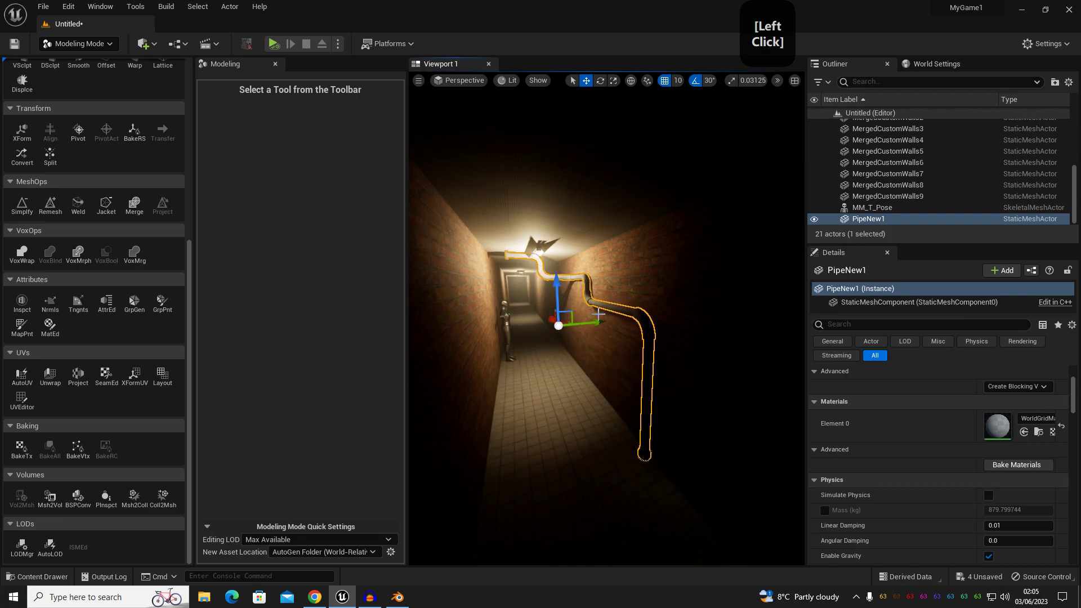
right_click_drag(565, 327, 586, 393)
key("g")
key("w")
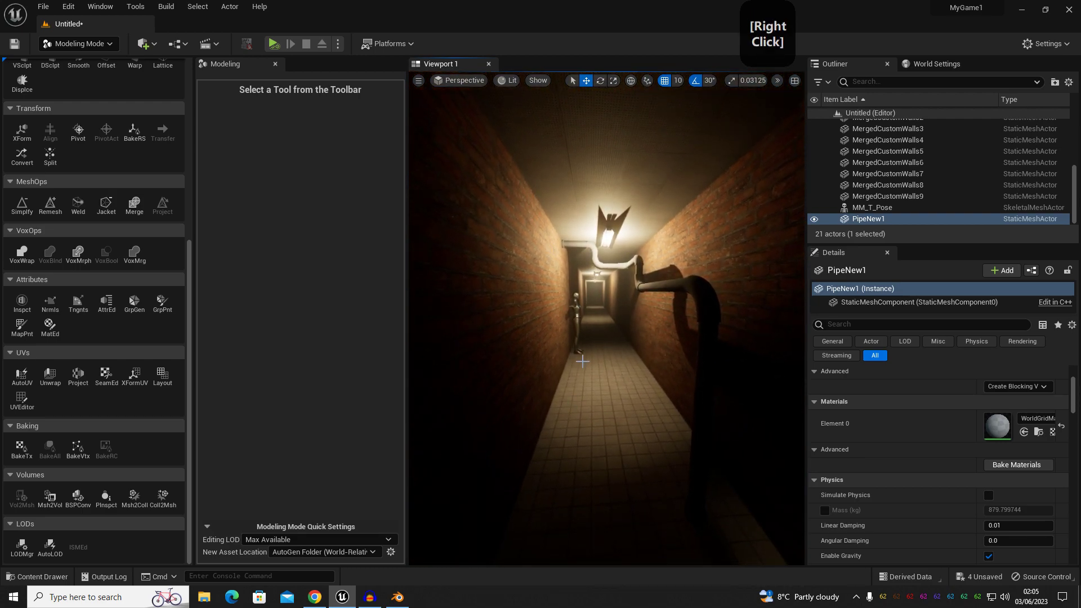
middle_click_drag(587, 393, 588, 392)
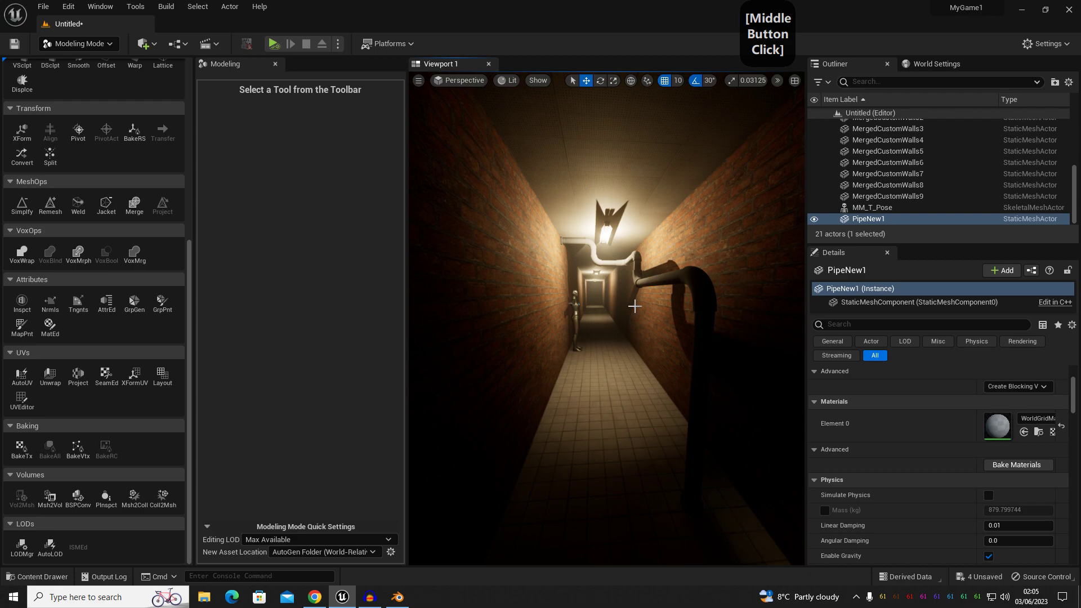
- Assign the MI_ScratchedSteel_Instance material to PipeNew1 and check its look under the tube light
right_click_drag(764, 387, 665, 329)
key("w")
scroll(678, 328, "down", 6)
key("g")
scroll(678, 328, "down", 6)
middle_click_drag(665, 330, 648, 315)
left_click(1037, 421)
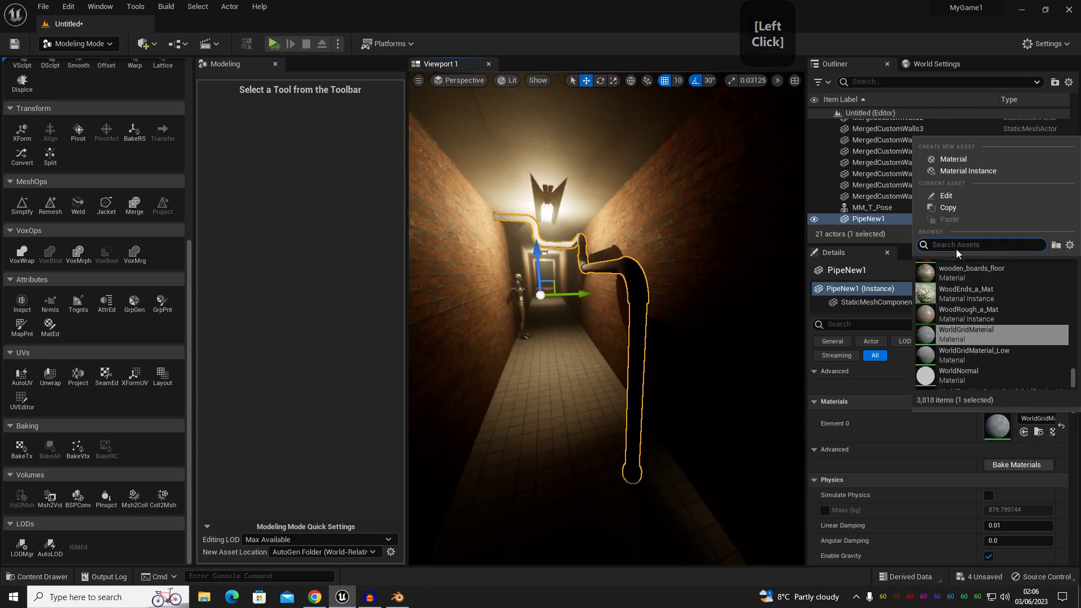
type("steel")
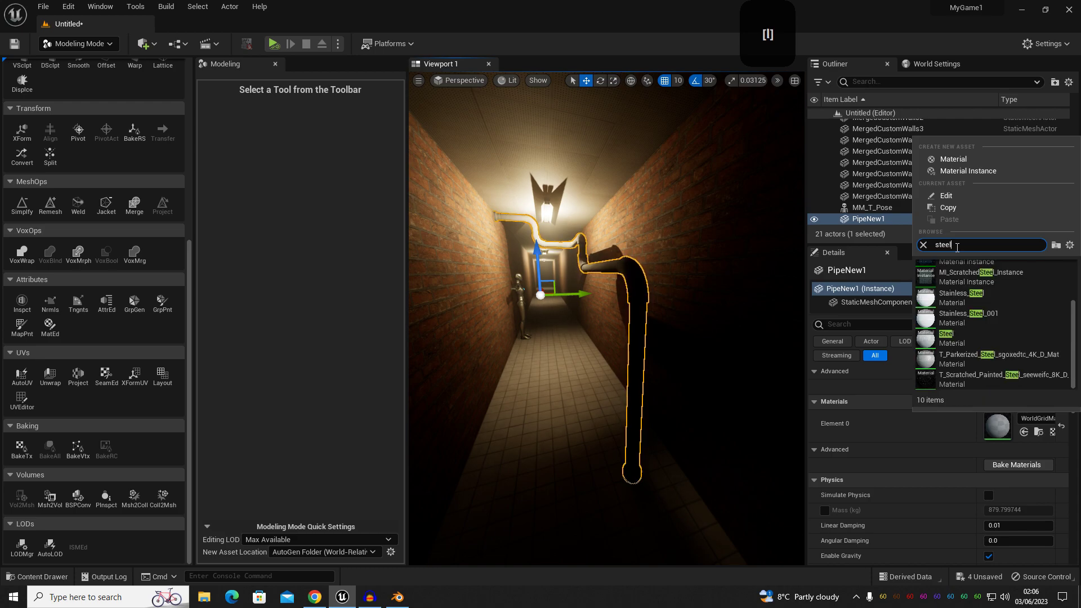
left_click(962, 282)
right_click_drag(692, 294, 673, 287)
key("a")
key("d")
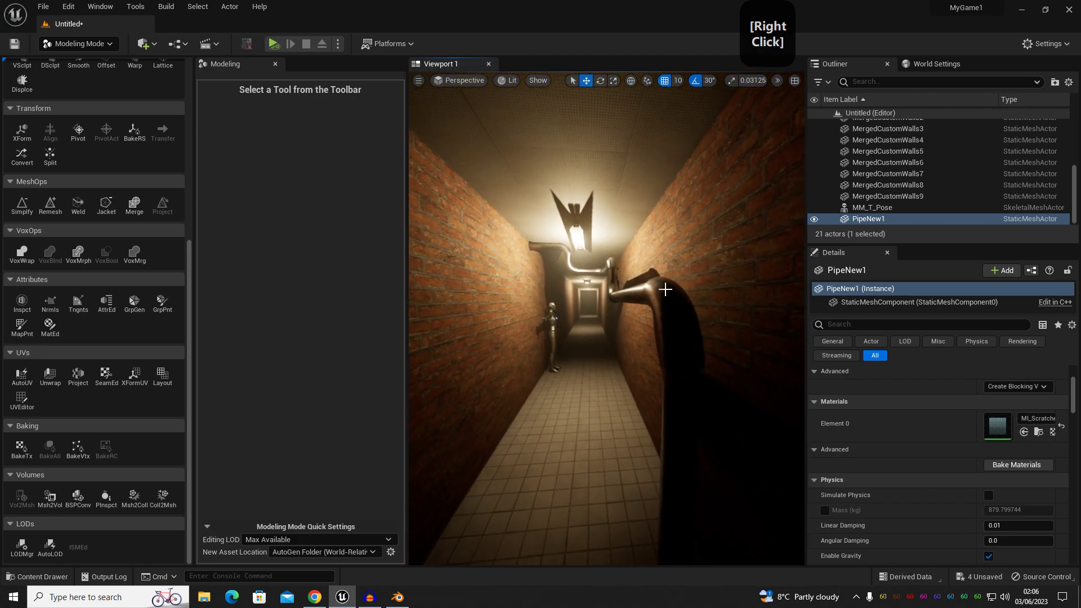
- Turn off position grid snapping and set PipeNew1's pivot offset at its flanged end by the brick wall
left_click_drag(565, 325, 594, 319)
key("w")
right_click_drag(594, 319, 606, 279)
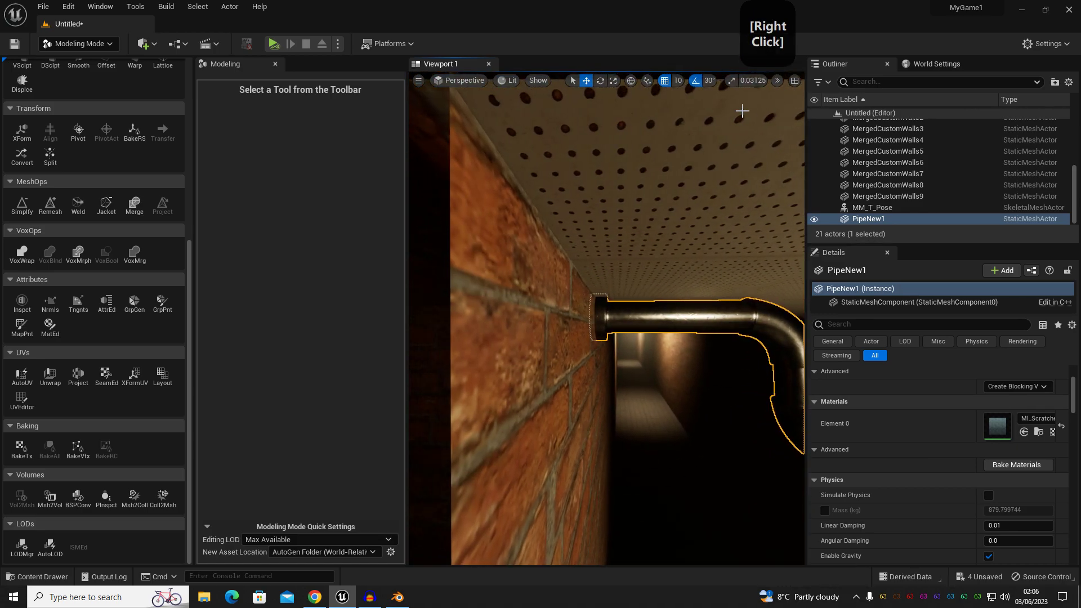
left_click(665, 80)
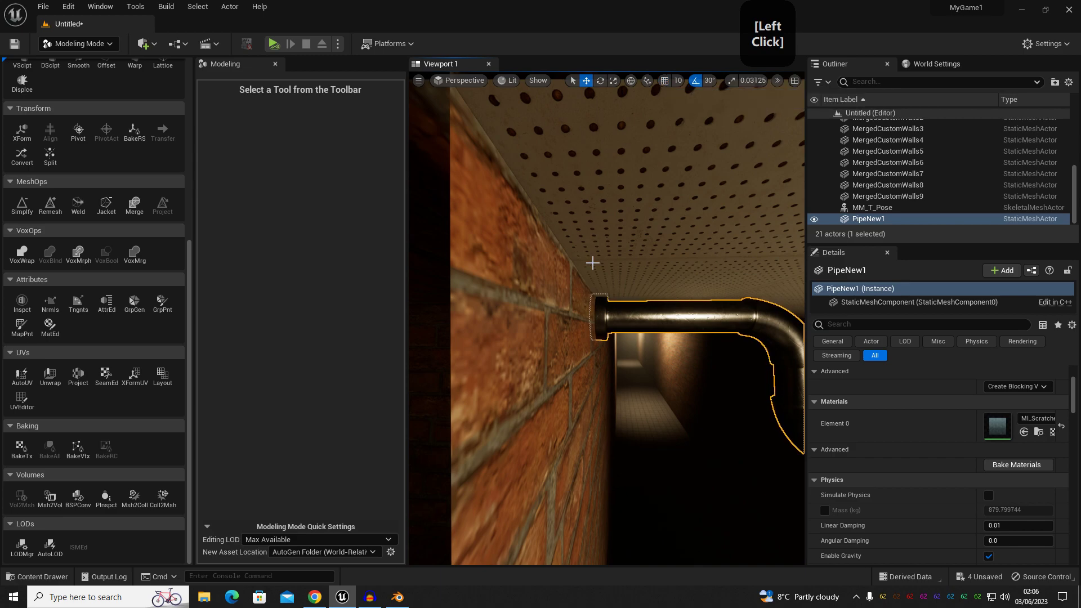
right_click(606, 313)
mouse_move(675, 489)
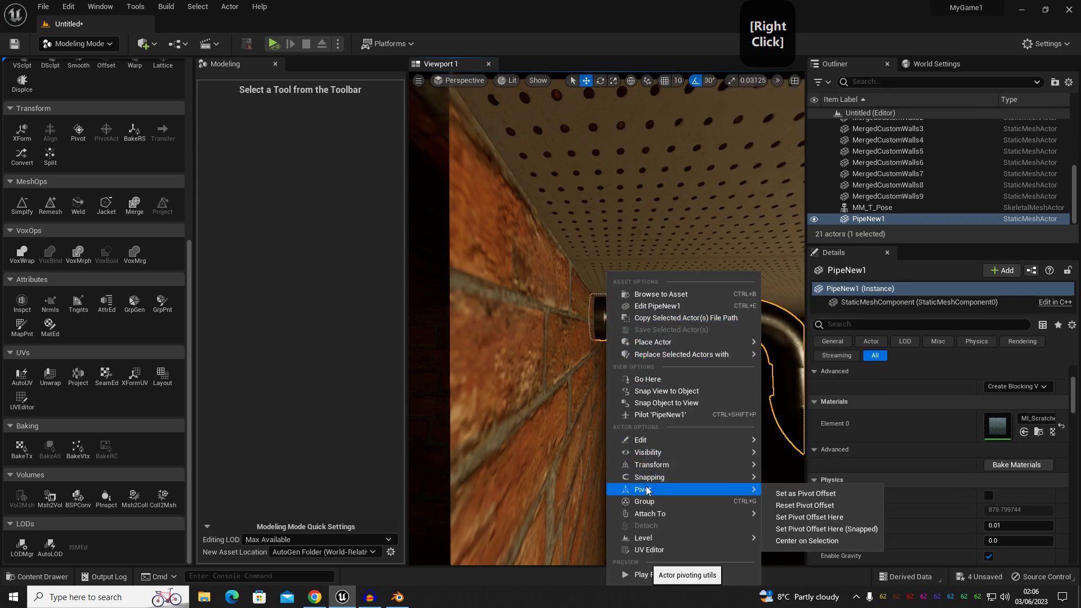
left_click(789, 517)
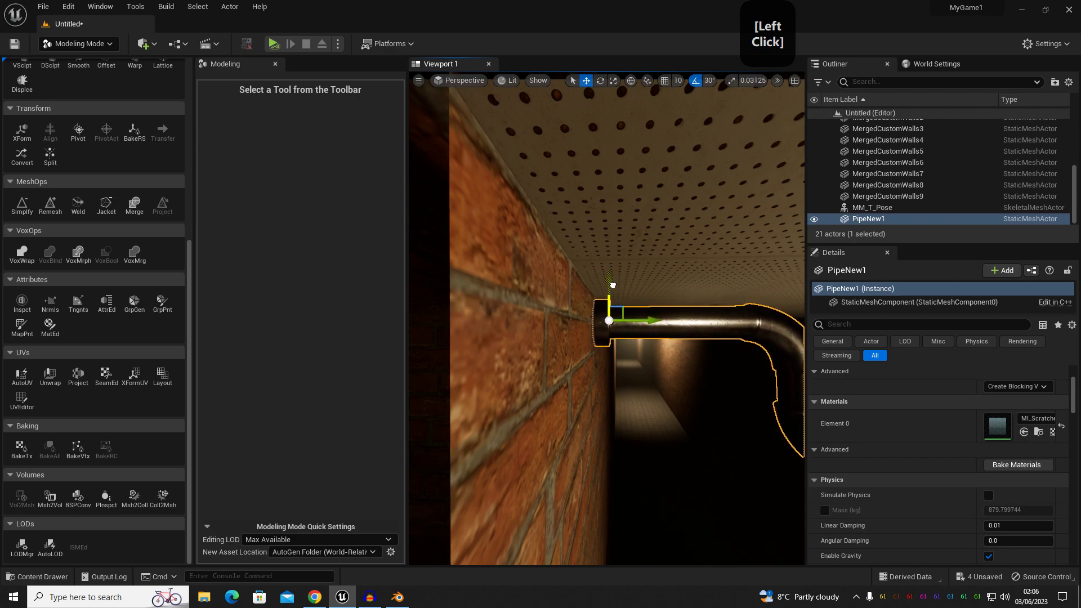
- Fine-position PipeNew1 below the perforated ceiling and inspect the pipe along the corridor
right_click_drag(625, 395, 670, 396)
key("w")
key("d")
key("s")
key("d")
left_click(639, 306)
key("w")
right_click_drag(613, 331, 613, 318)
- Search the project content for barrel and metal props to dress the corridor
key("ctrl+space")
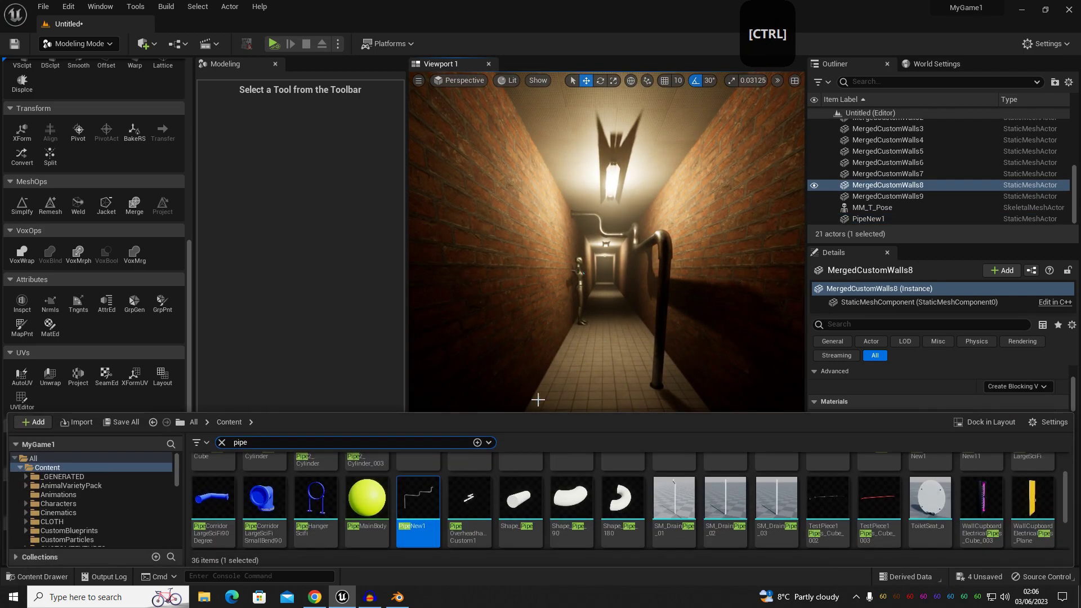
type("barre")
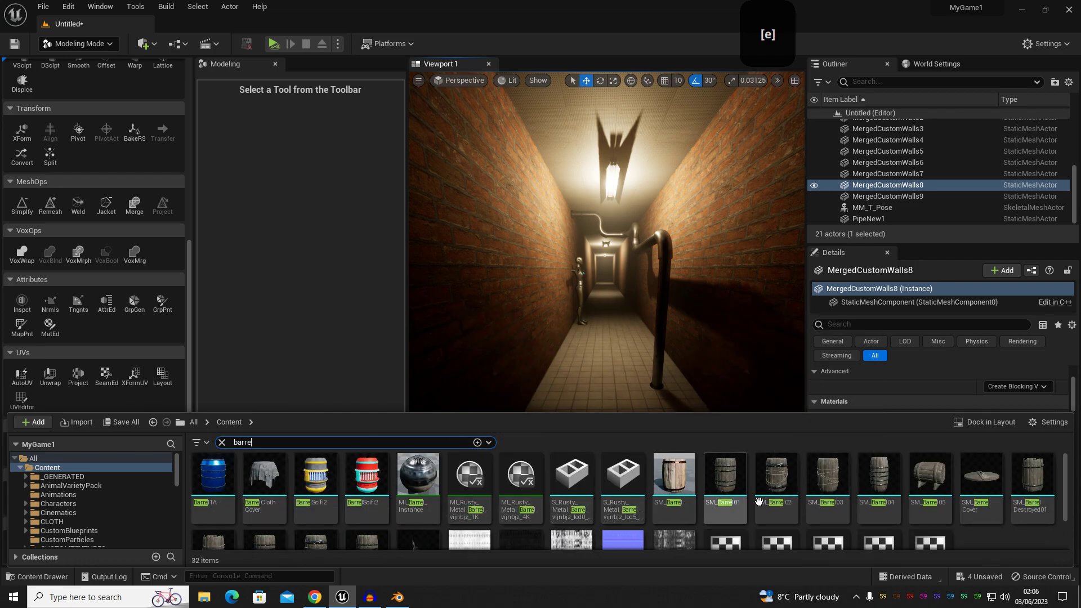
scroll(563, 496, "down", 2)
scroll(478, 489, "up", 2)
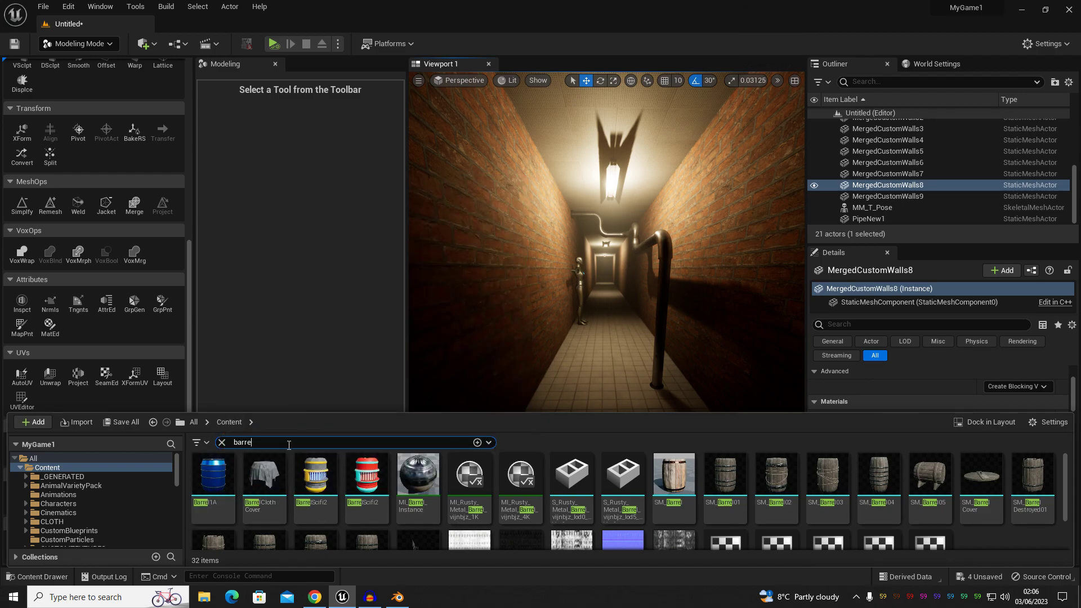
left_click(224, 442)
type("metal")
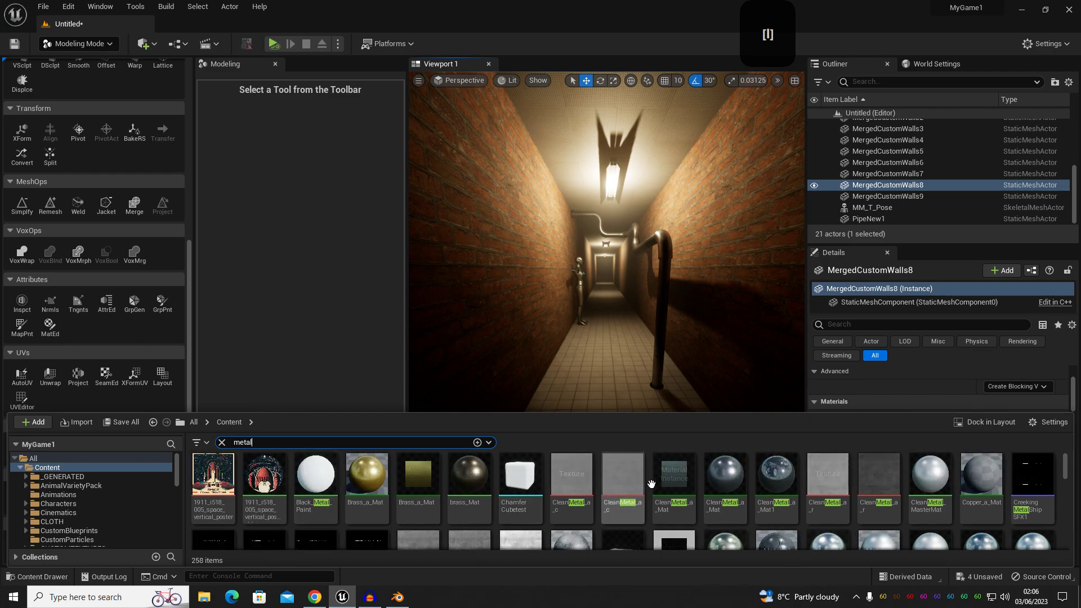
scroll(653, 479, "down", 5)
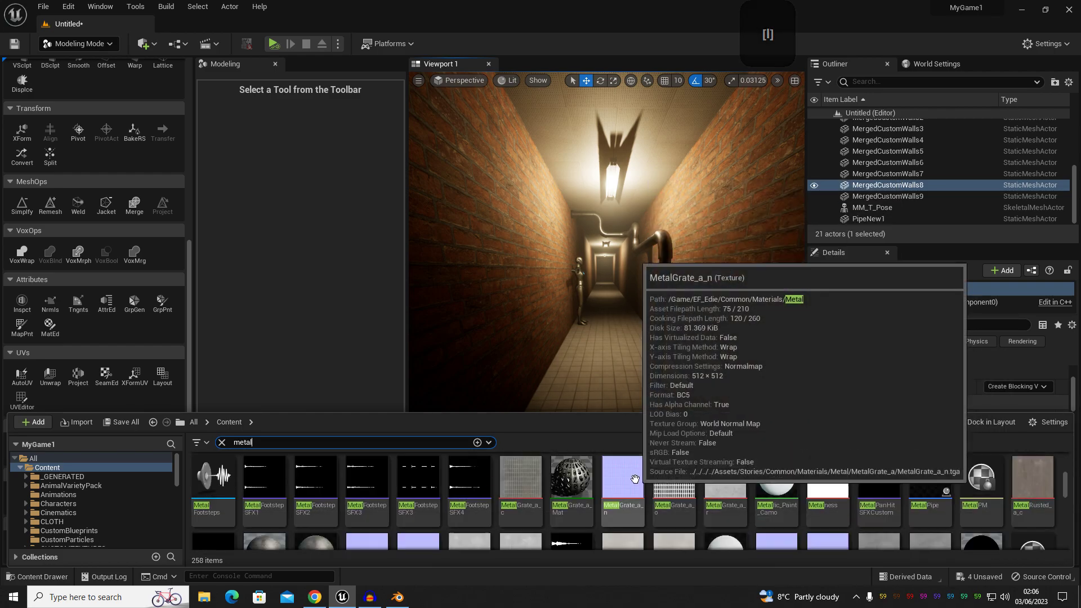
- Open Quixel Bridge, show the local Megascans assets, and move its window aside to uncover the corridor
right_click_drag(591, 394, 552, 389)
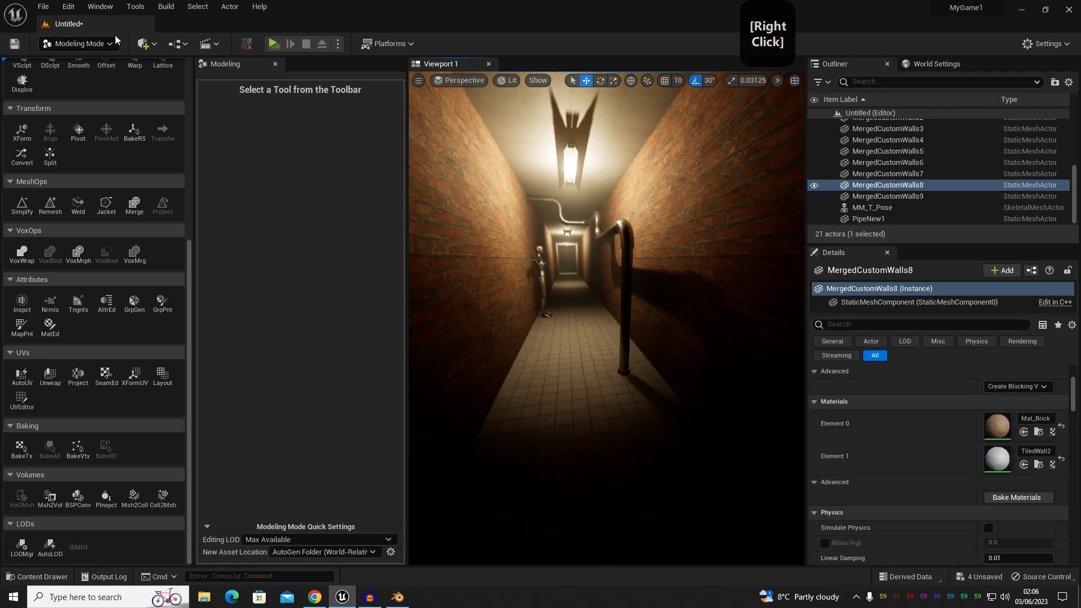
left_click(155, 44)
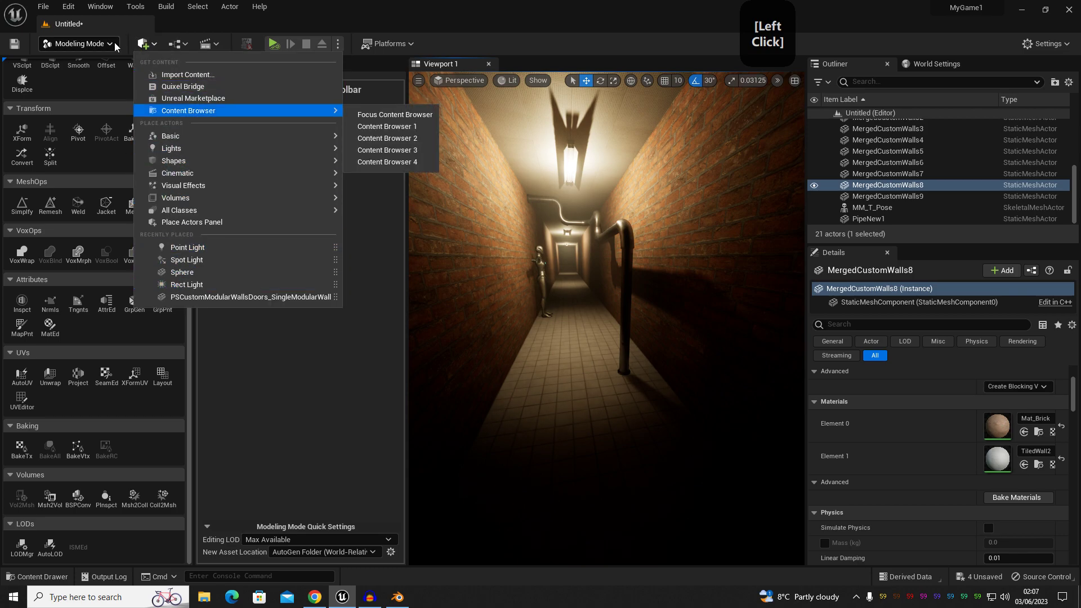
left_click(106, 8)
left_click(141, 361)
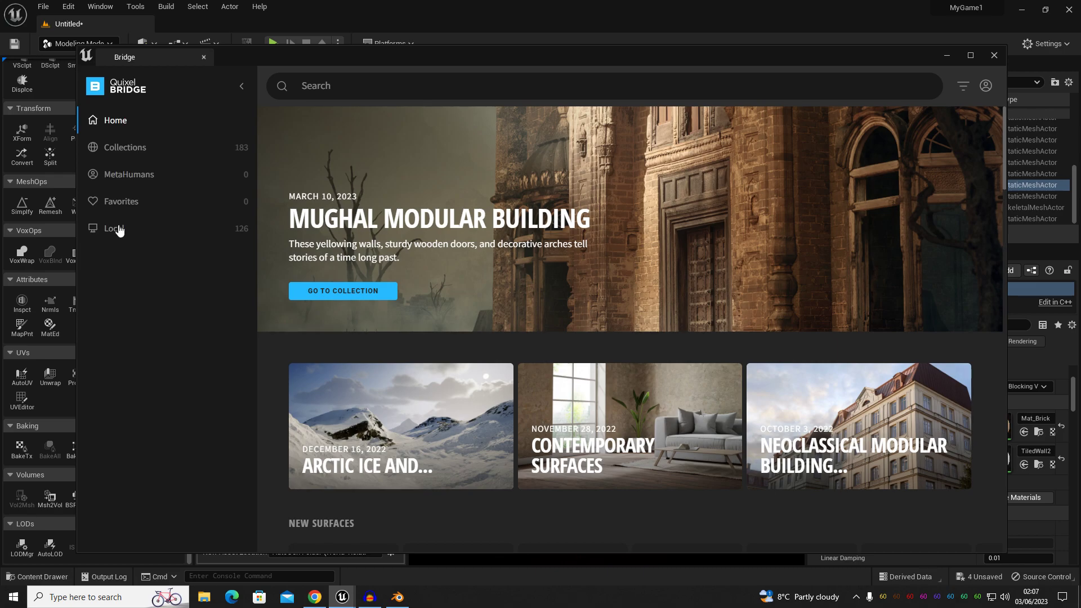
left_click(118, 229)
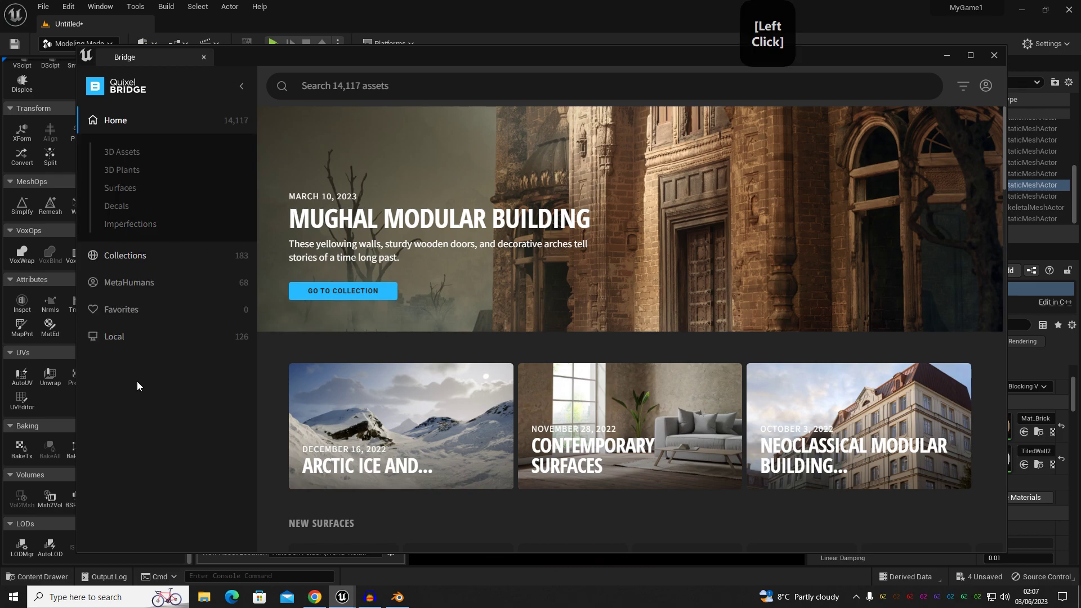
left_click(115, 340)
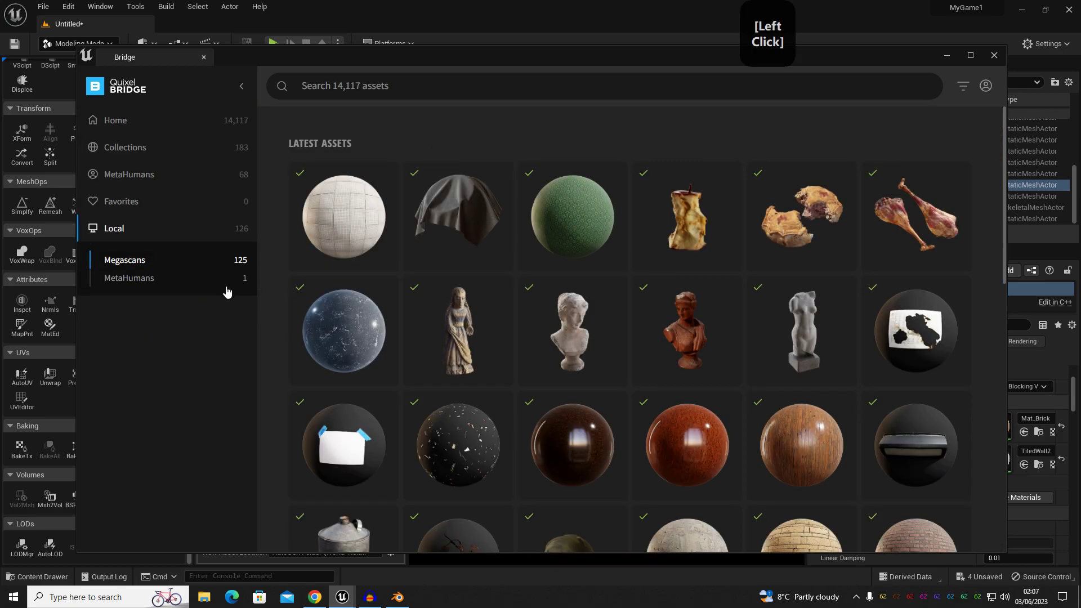
scroll(698, 253, "down", 4)
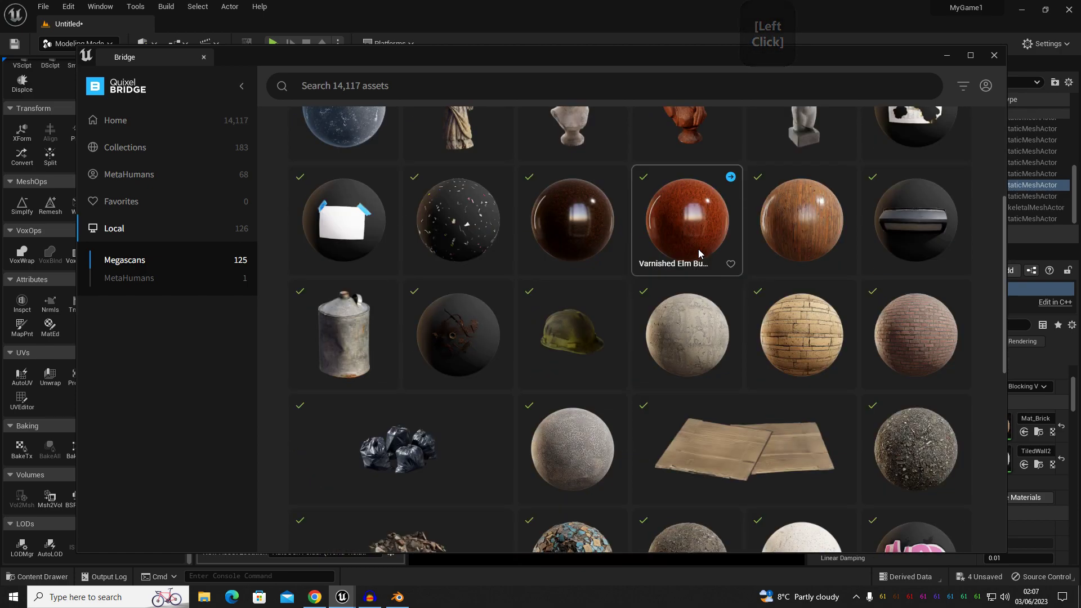
left_click_drag(514, 57, 1056, 46)
- Place the old metal canister from the local Megascans on the corridor floor beside the pipe's lower end
left_click_drag(923, 316, 538, 380)
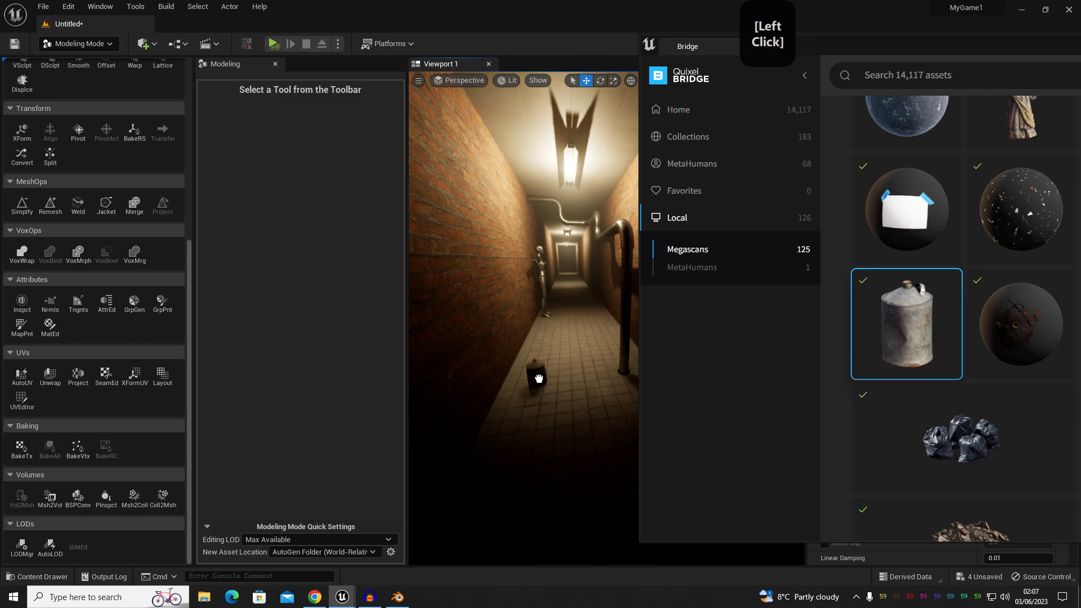
key("w")
right_click_drag(535, 365, 507, 365)
left_click_drag(503, 346, 629, 366)
right_click_drag(614, 365, 591, 372)
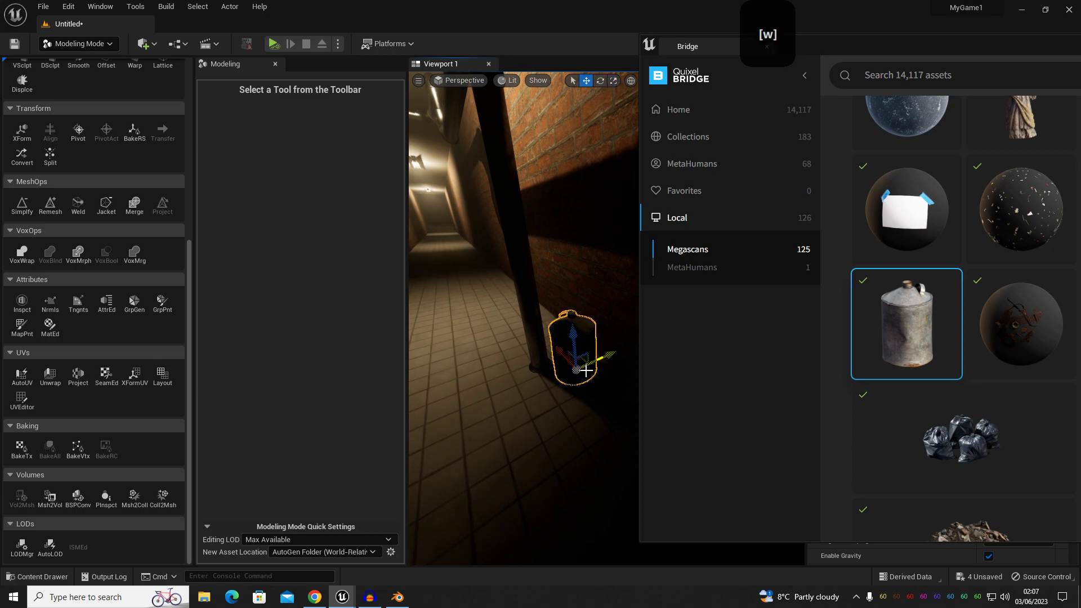
- Duplicate the metal canister in front of the pipe, and scale down and rotate the copy
left_click_drag(598, 363, 534, 396, "alt")
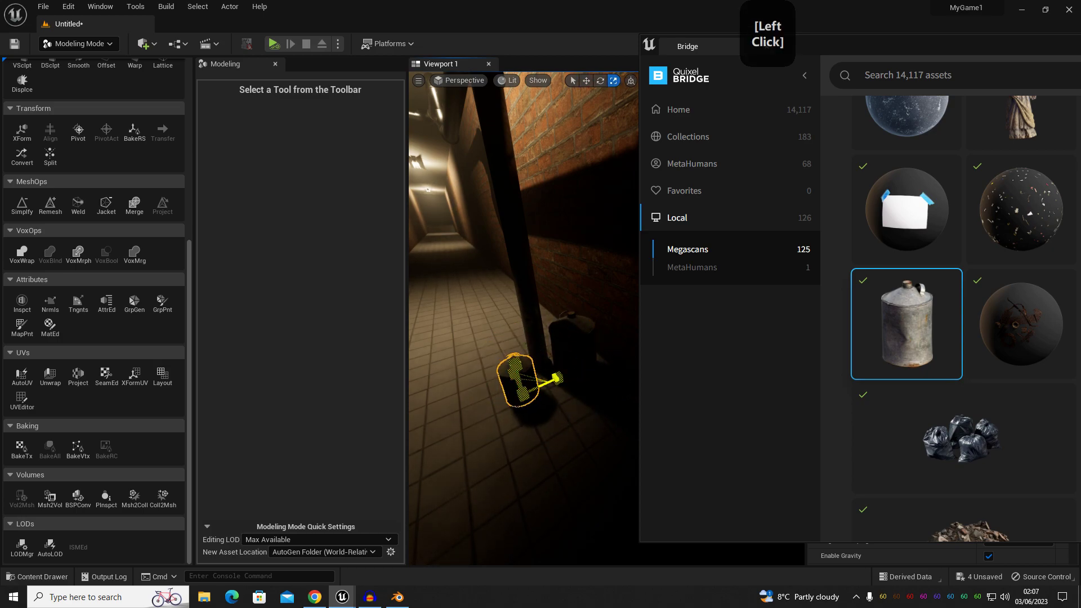
key("e")
mouse_move(525, 446)
left_mouse_down()
mouse_move(440, 401)
mouse_move(506, 439)
left_mouse_up()
key("w")
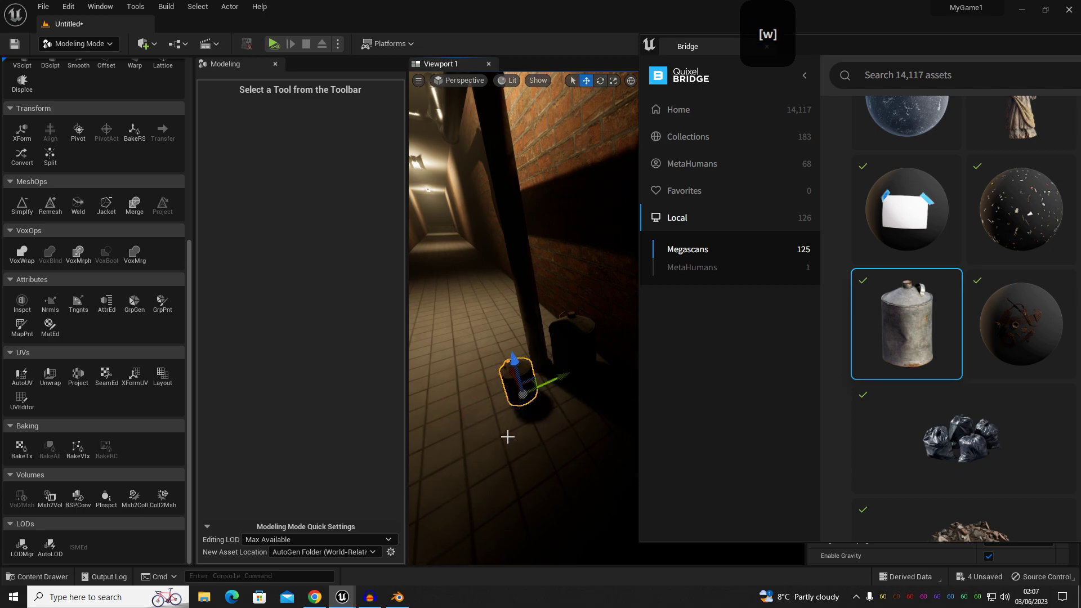
- Place the black garbage bags from the local Megascans in the corridor and move them to the wall behind the pipe
key("g")
key("s")
right_click_drag(507, 417, 465, 400)
key("a")
key("w")
key("s")
scroll(933, 400, "down", 3)
left_click(967, 292)
left_click_drag(934, 225, 453, 372)
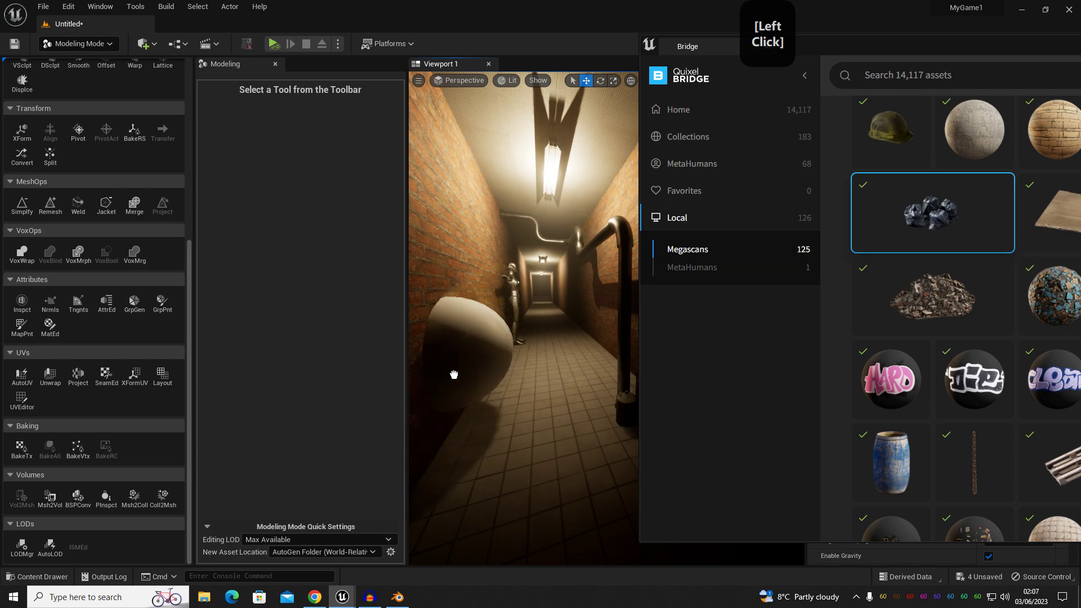
left_click_drag(530, 373, 493, 387)
right_click_drag(569, 386, 571, 384)
- Duplicate a garbage bag in front of the others, rotate the copy, and check the pile from down the corridor
left_click_drag(544, 393, 484, 378, "alt")
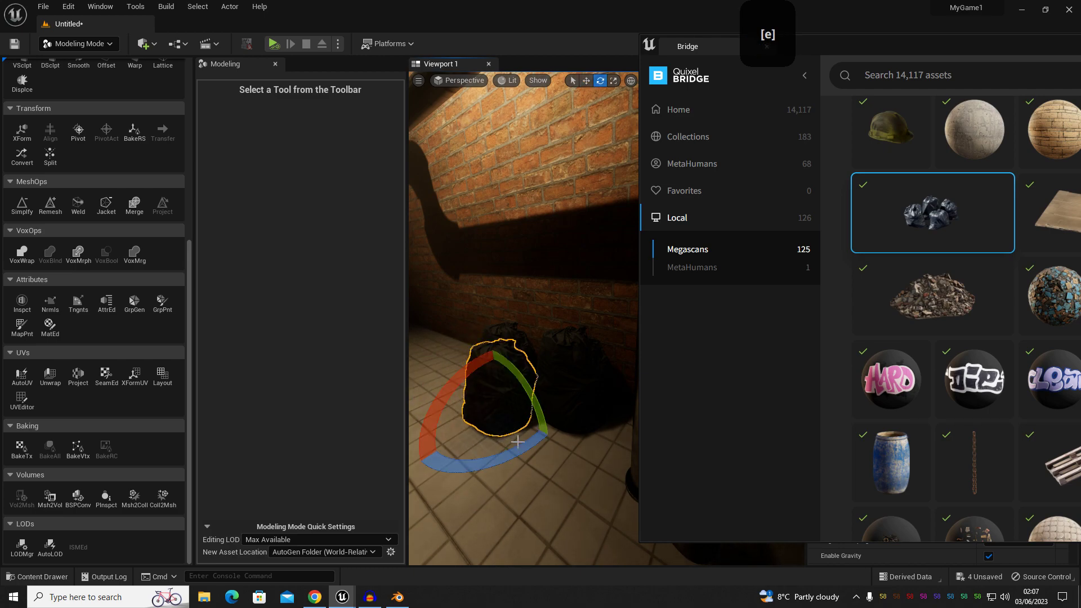
left_click_drag(554, 443, 556, 444)
key("w")
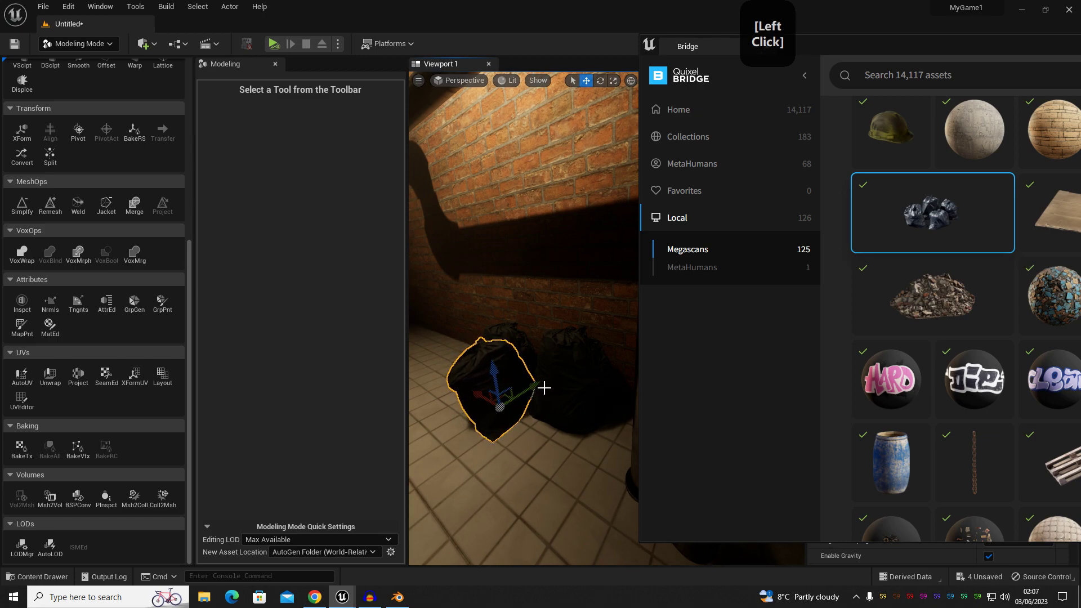
key("d")
right_click_drag(543, 441, 504, 439)
key("w")
key("w")
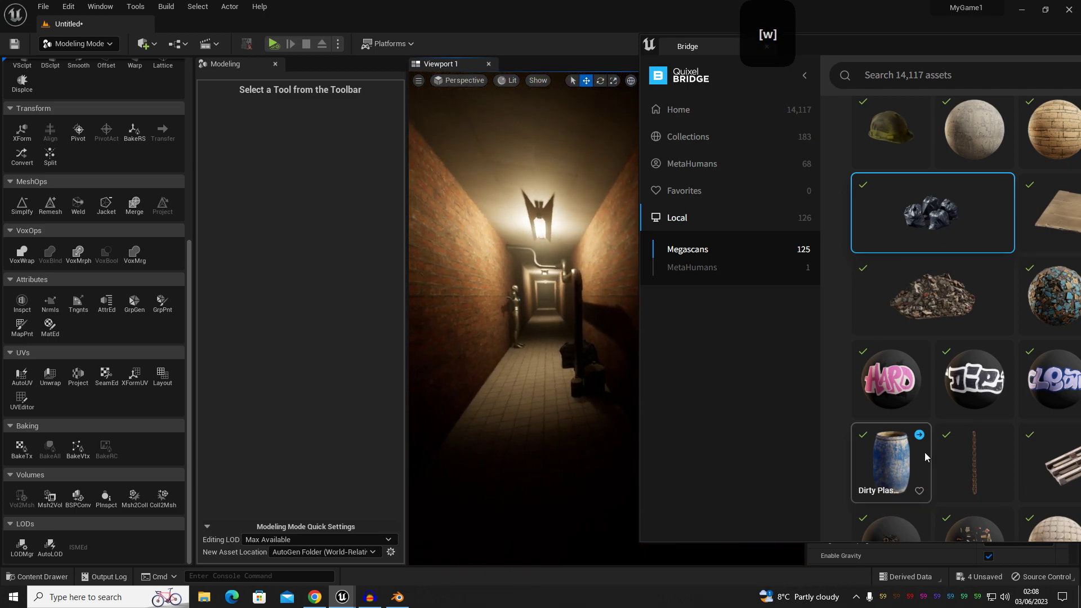
- Place the blue dirty plastic barrel from the local Megascans on the floor near the mannequin
scroll(927, 449, "down", 1)
left_click_drag(895, 414, 524, 371)
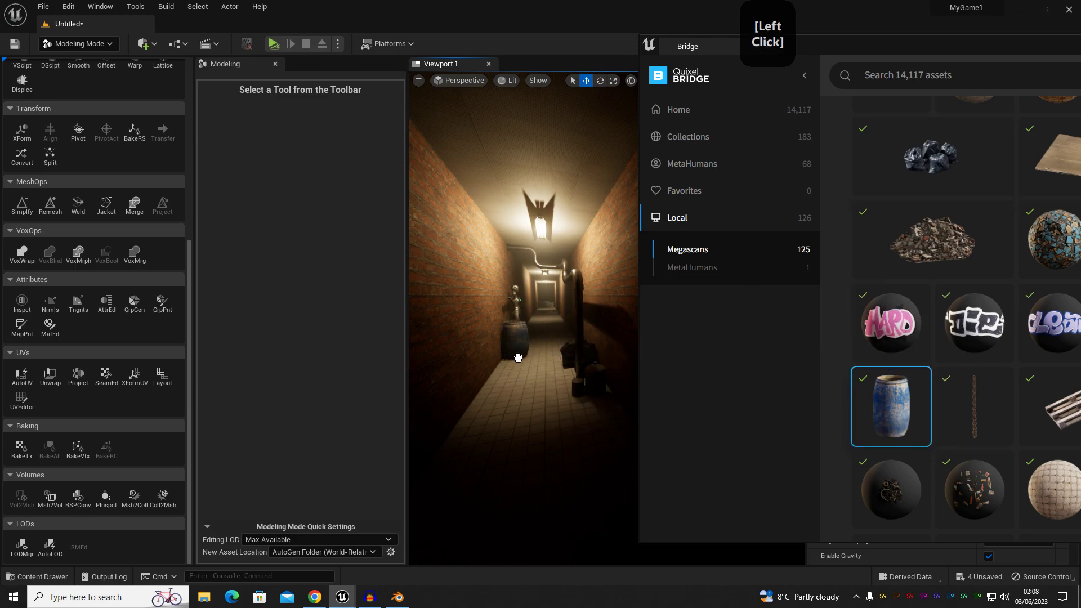
key("w")
right_click_drag(522, 367, 514, 374)
key("d")
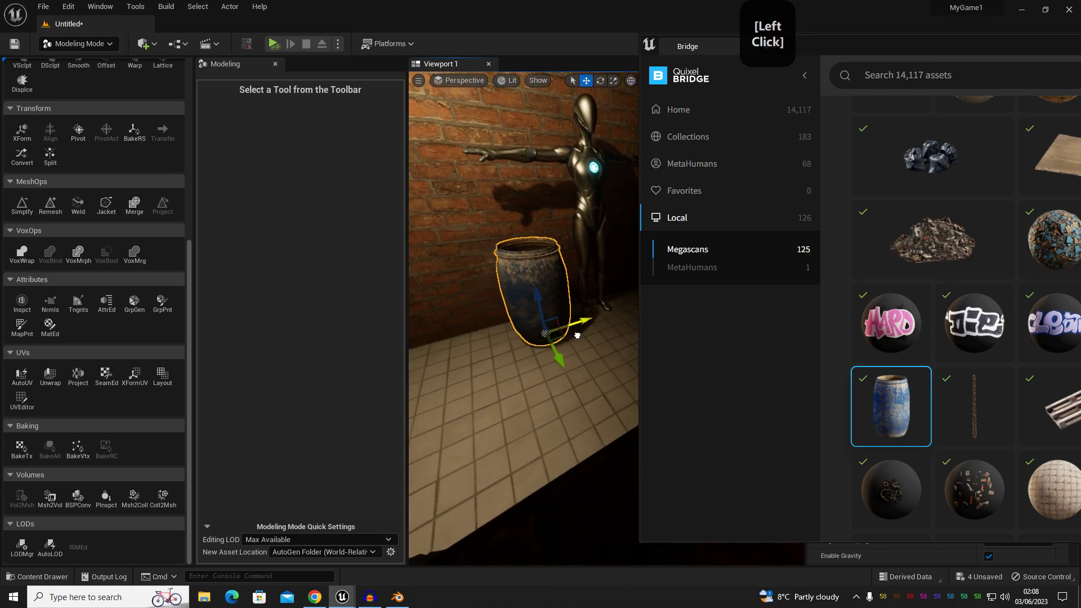
- Move the blue barrel against the brick wall beside the mannequin, checking its position from several angles
key("a")
right_click_drag(574, 391, 558, 323)
key("d")
left_click(577, 309)
key("a")
key("s")
left_click(558, 323)
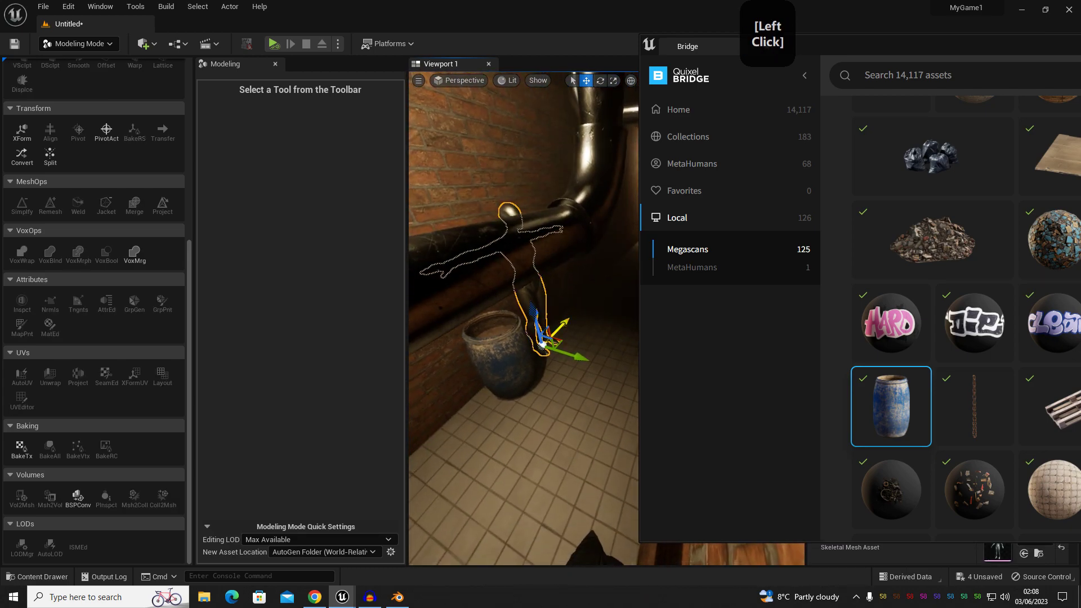
key("w")
right_click_drag(608, 279, 603, 326)
left_click(588, 333)
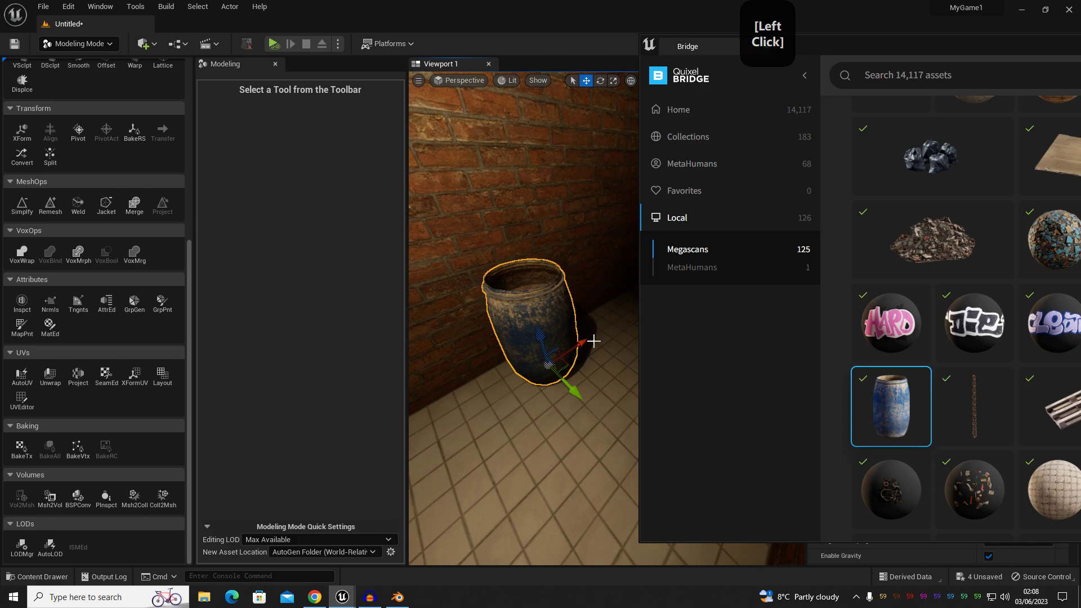
key("s")
right_click_drag(494, 357, 495, 357)
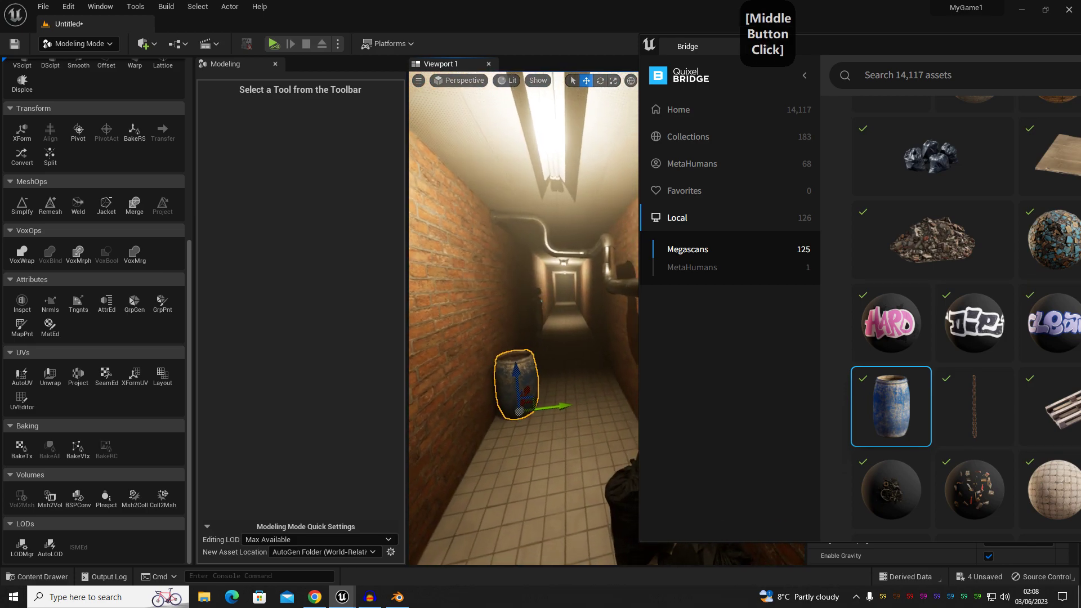
- Place the metal hand truck from the local Megascans in front of the barrel and shift it toward the brick wall
middle_click_drag(495, 357, 495, 360)
right_click_drag(494, 360, 513, 345)
key("s")
middle_click_drag(513, 344, 511, 369)
right_click_drag(511, 368, 533, 267)
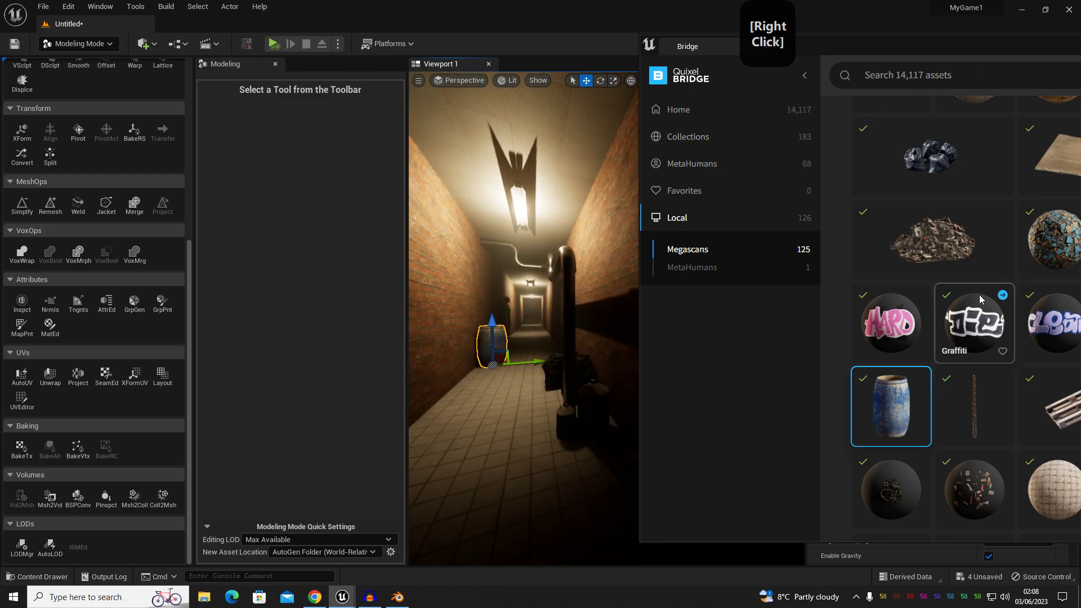
left_click_drag(1042, 315, 452, 406)
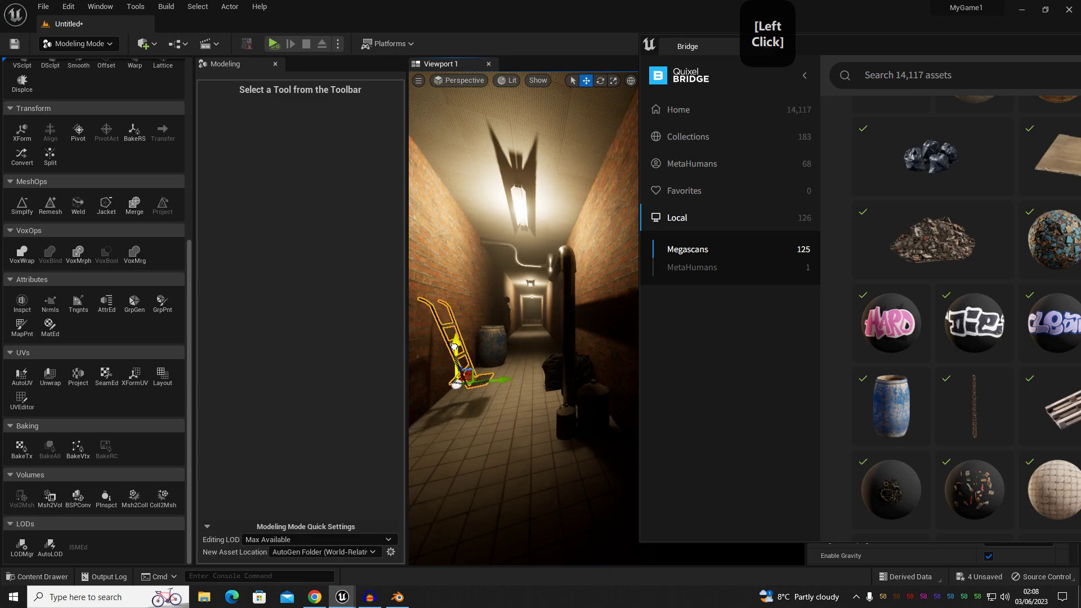
mouse_move(485, 377)
left_mouse_down()
mouse_move(523, 380)
mouse_move(476, 322)
mouse_move(482, 363)
left_mouse_up()
left_click_drag(529, 391, 501, 389)
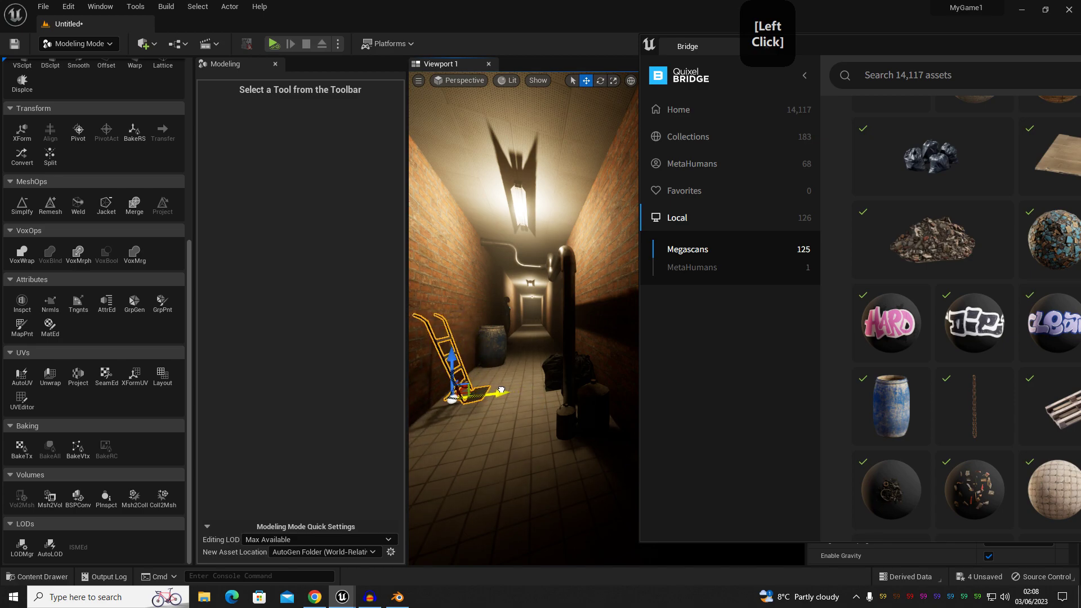
- Lower the hand truck onto the tiled floor and check its placement from down the corridor
right_click_drag(501, 390, 456, 366)
key("s")
key("w")
left_click(557, 295)
left_click_drag(558, 294, 558, 314)
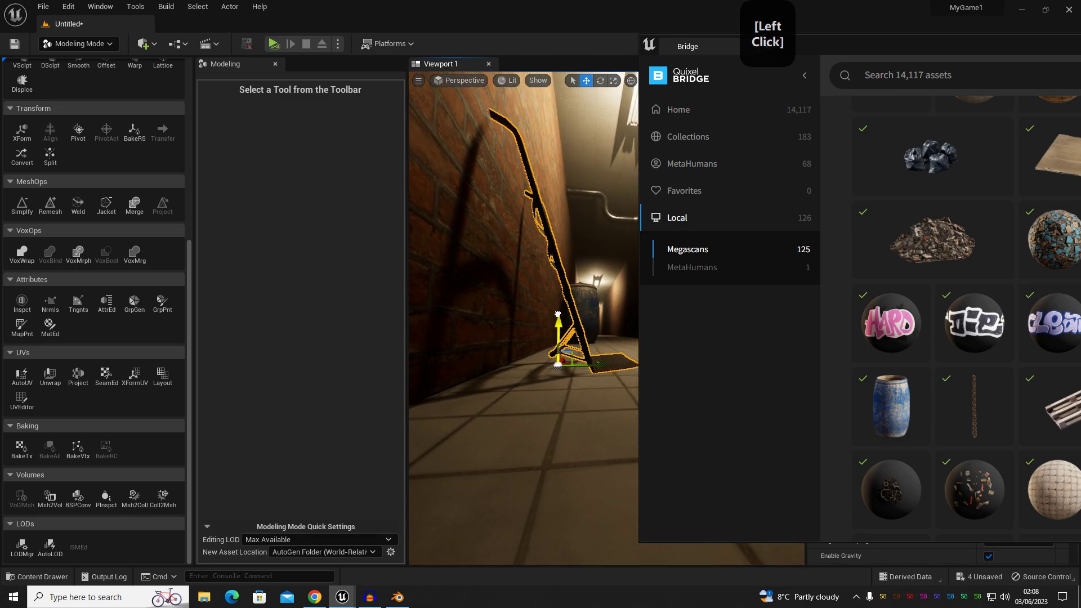
key("s")
right_click_drag(600, 361, 561, 273)
key("d")
key("w")
key("s")
key("w")
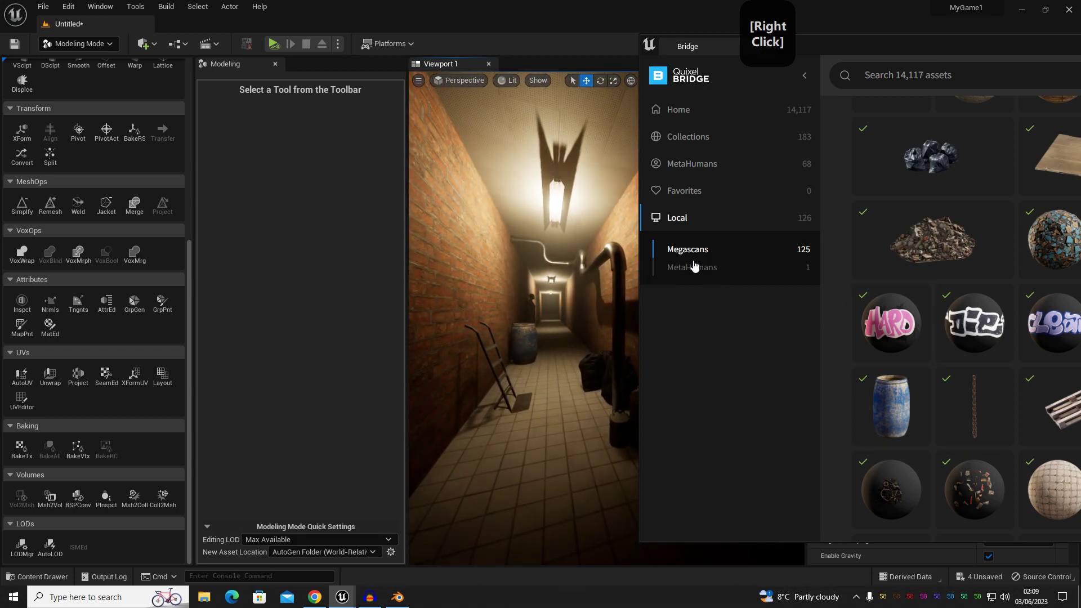
- Place the wall-mounted box from the local Megascans on the brick wall near the blue barrel
left_click(580, 209)
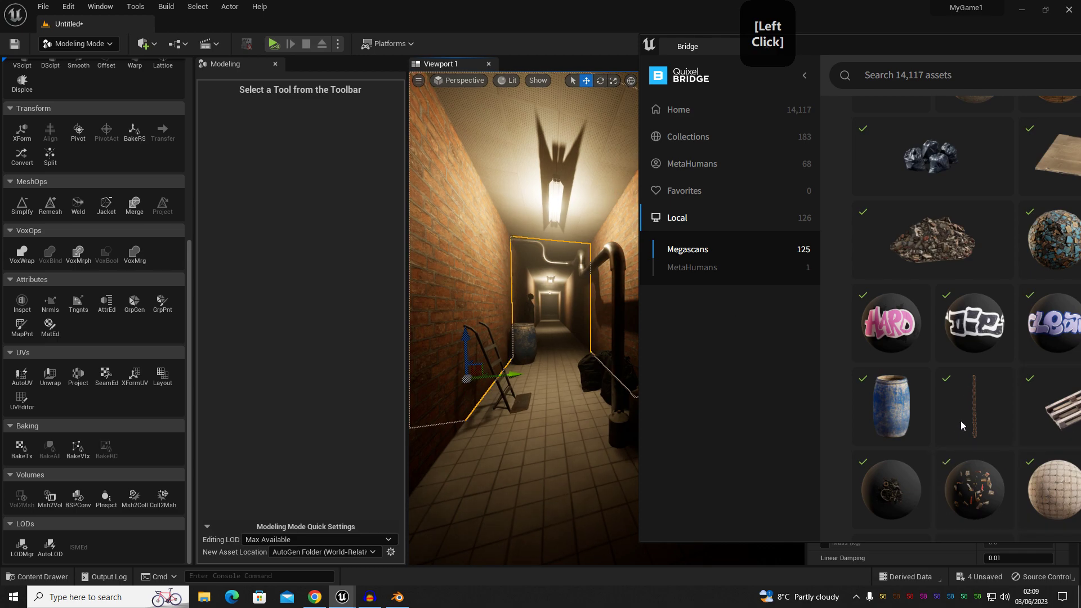
left_click_drag(890, 405, 425, 331)
key("d")
right_click_drag(425, 331, 425, 331)
right_click_drag(550, 321, 551, 321)
left_click_drag(550, 321, 550, 321)
right_click_drag(550, 321, 591, 302)
key("w")
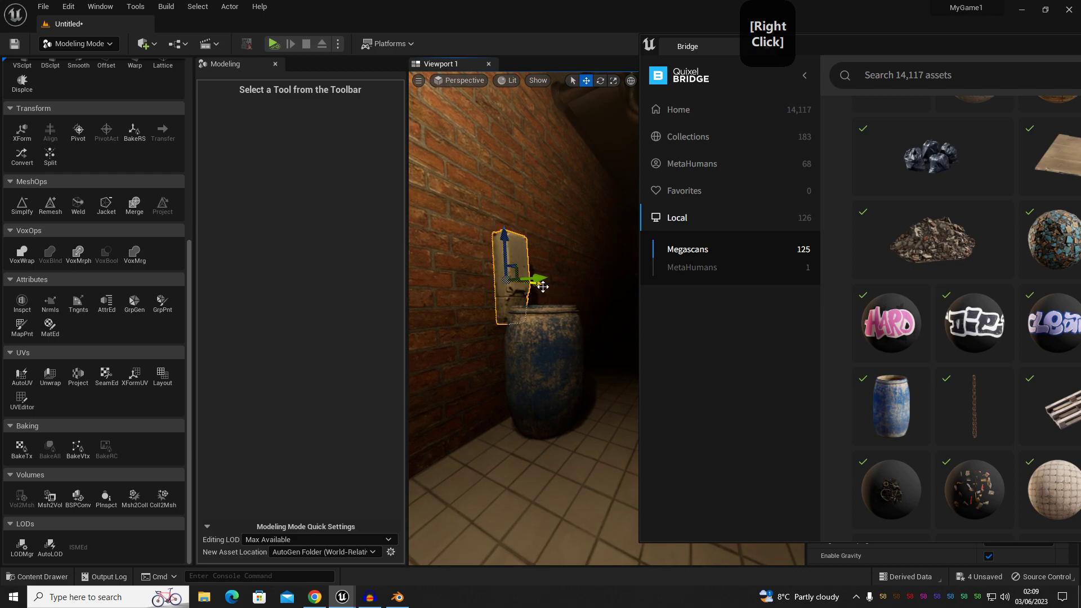
- Adjust the box's position along the brick wall beside the barrel and check it from down the corridor
left_click_drag(489, 297, 490, 297)
right_click_drag(490, 297, 490, 297)
key("a")
right_click_drag(600, 291, 599, 291)
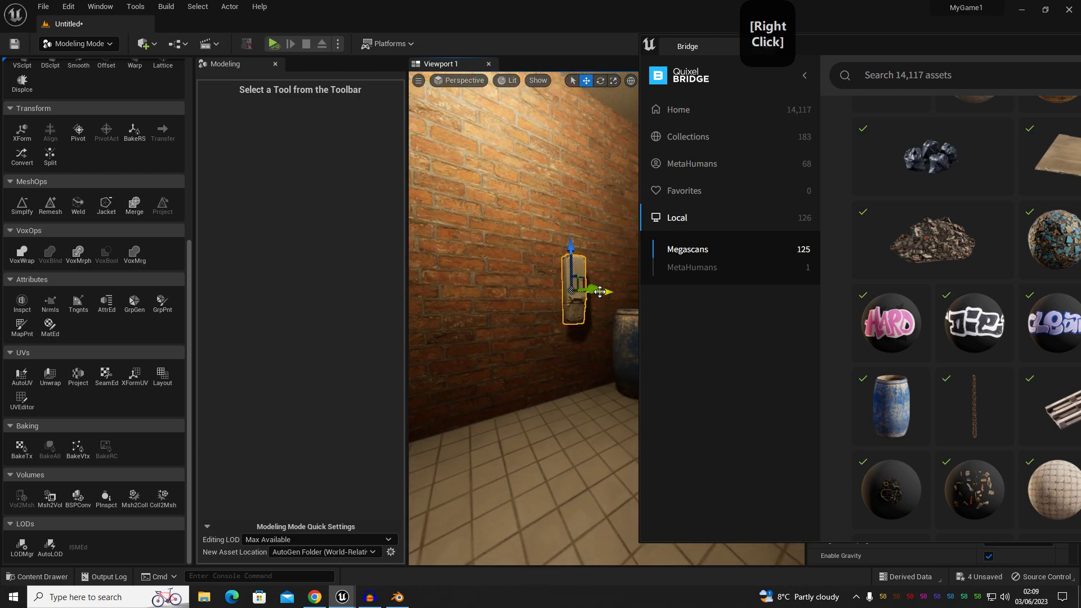
key("d")
key("s")
right_click_drag(507, 322, 507, 321)
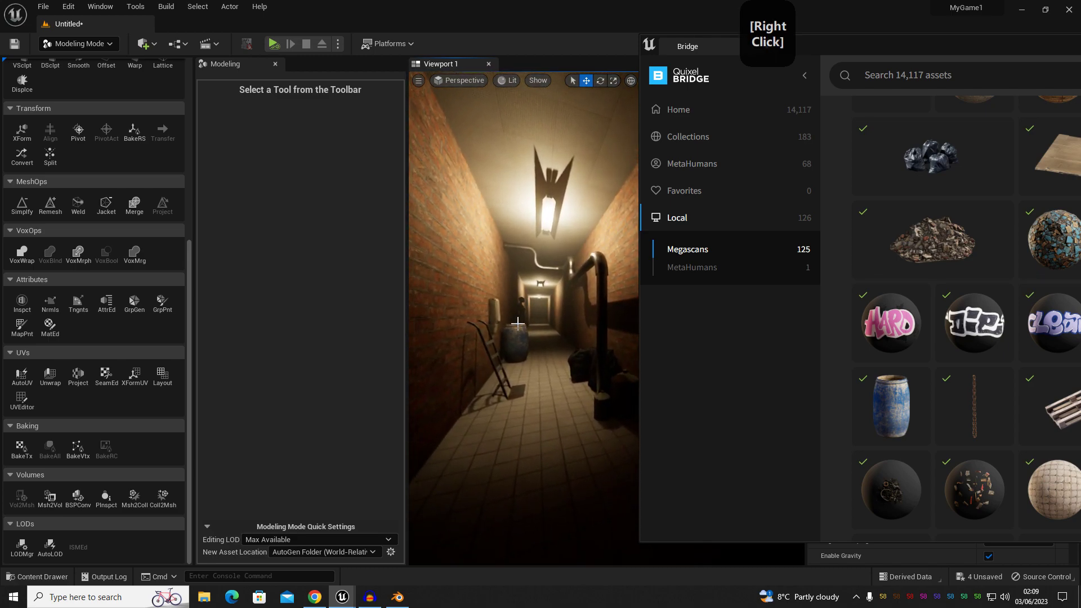
middle_click_drag(519, 322, 519, 322)
- Place the rusty hanging chain from the local Megascans near the large pipe and move it against the brick wall
left_click_drag(984, 404, 541, 327)
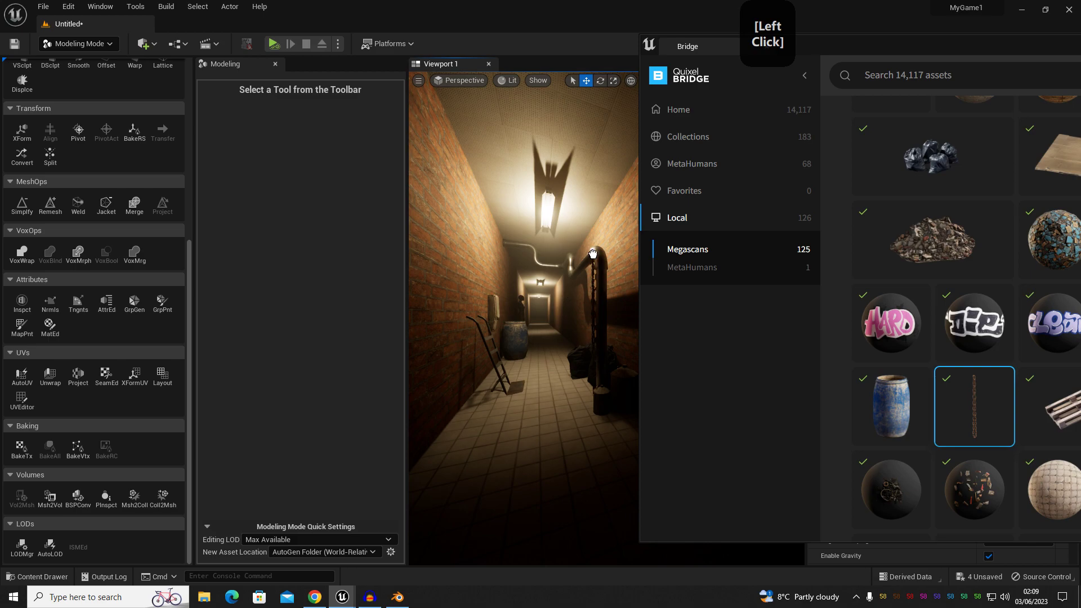
key("w")
right_click_drag(584, 265, 584, 265)
right_click_drag(568, 335, 578, 331)
left_click(541, 288)
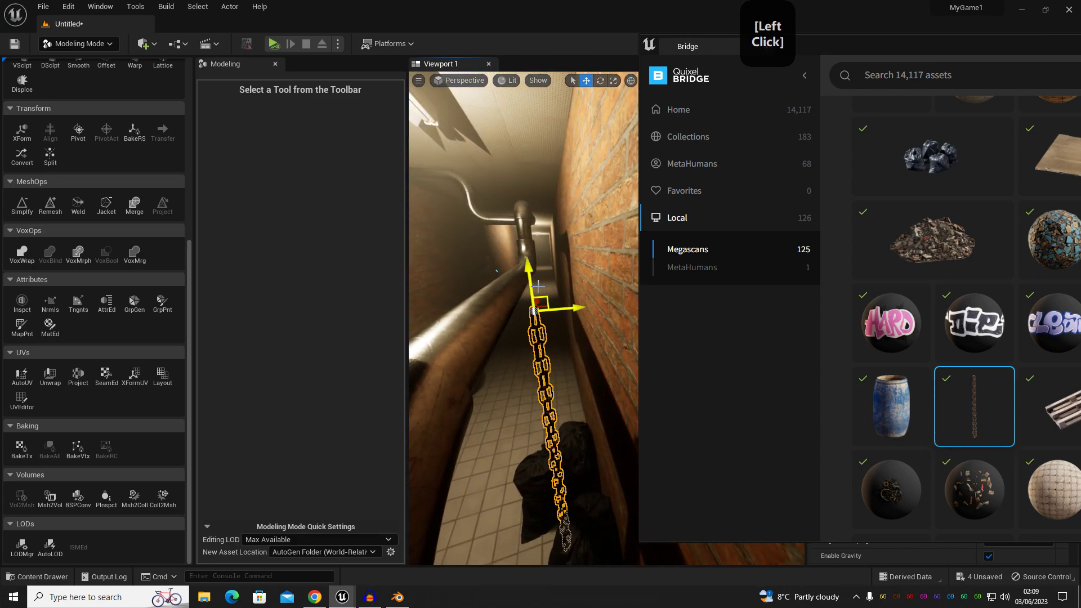
right_click_drag(504, 191, 492, 219)
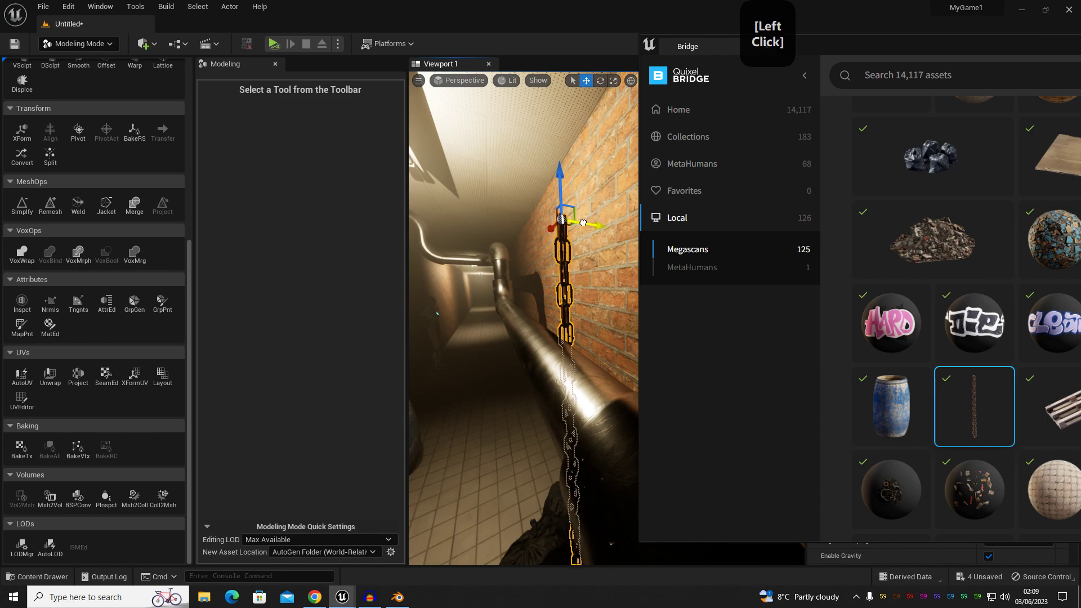
right_click_drag(627, 228, 572, 237)
left_click(571, 237)
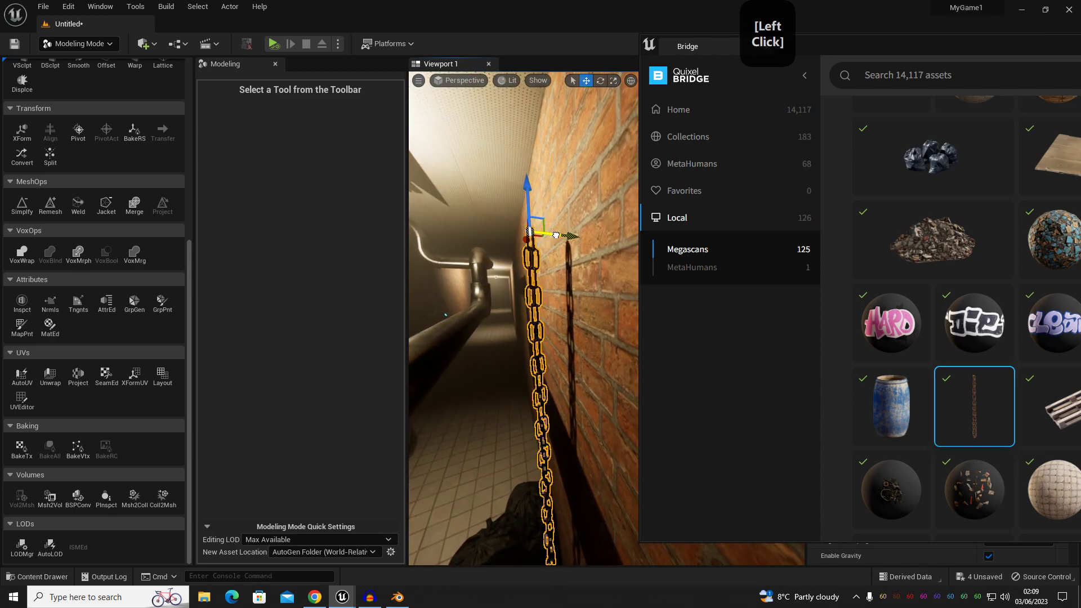
- Duplicate the hanging chain beside the original and check the pair from down the corridor
key("a")
right_click_drag(573, 240, 533, 263)
key("d")
left_click_drag(578, 248, 535, 215, "alt")
key("d")
right_click_drag(535, 215, 517, 264)
key("g")
key("s")
key("w")
key("d")
key("s")
key("d")
- Select both hanging chains and raise them higher on the wall
left_click(610, 232)
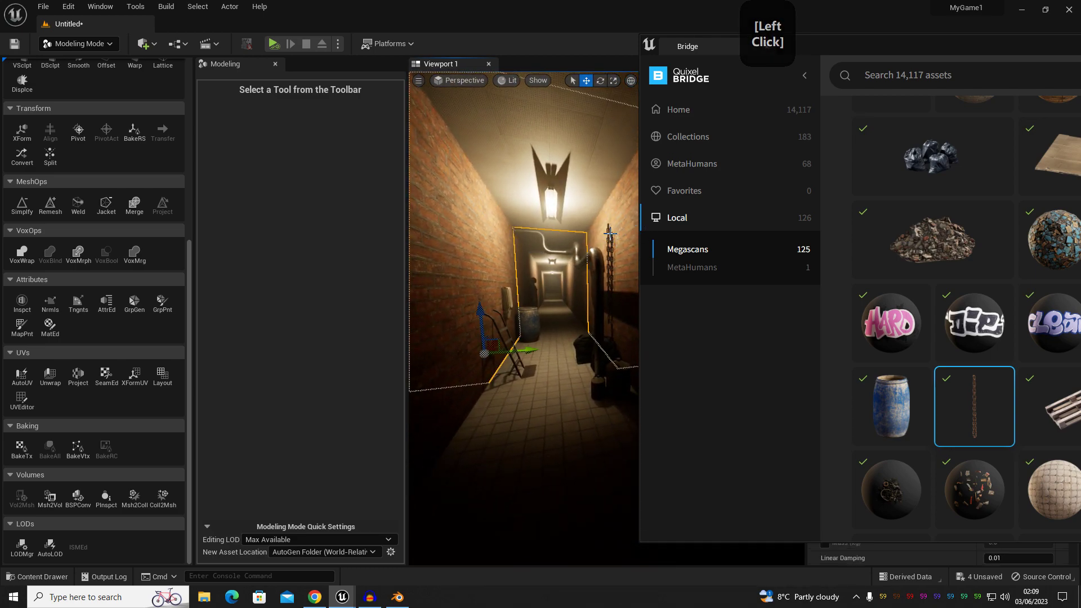
left_click(611, 238)
left_click(612, 238, "shift")
left_click(612, 237)
left_click(606, 246, "shift")
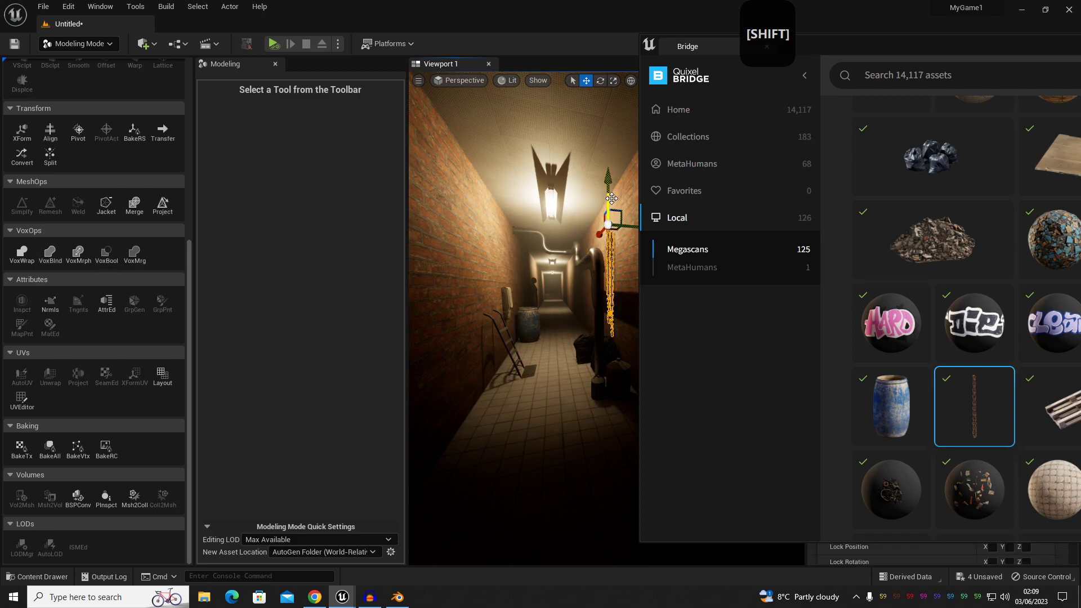
mouse_move(568, 212)
right_mouse_down()
mouse_move(594, 212)
mouse_move(568, 233)
right_mouse_up()
key("s")
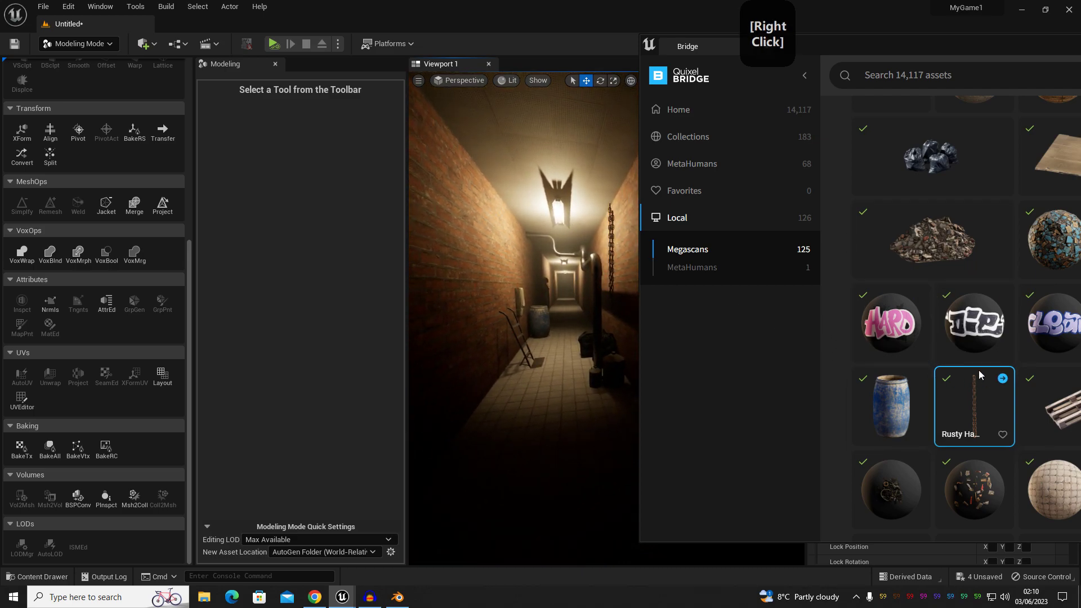
- Place the pink HARD graffiti decal on the brick wall opposite the chains and rotate its projection
left_click_drag(890, 332, 453, 265)
right_click_drag(454, 265, 480, 259)
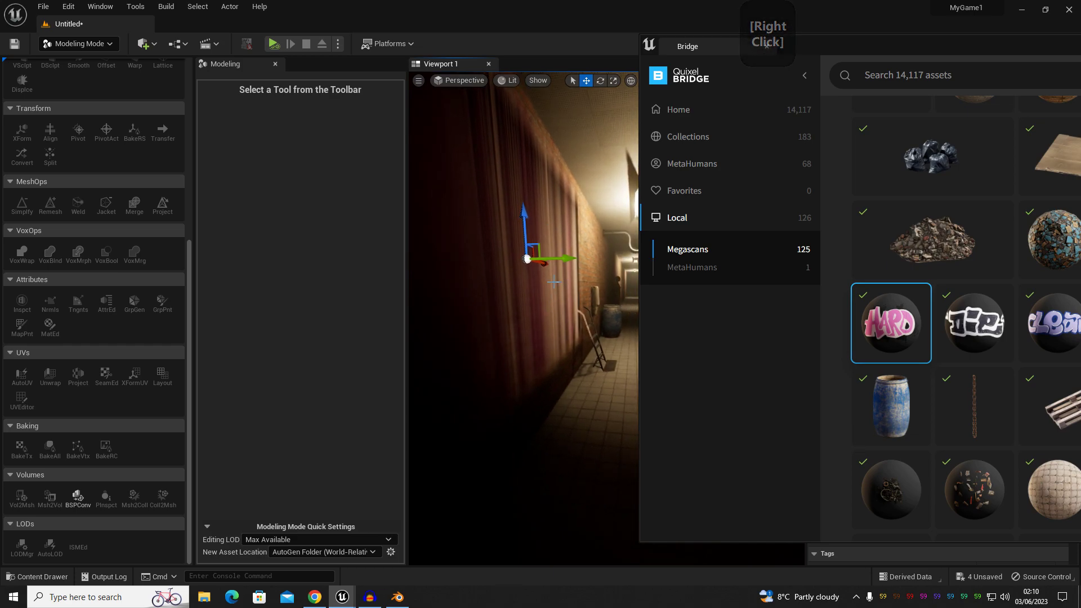
key("g")
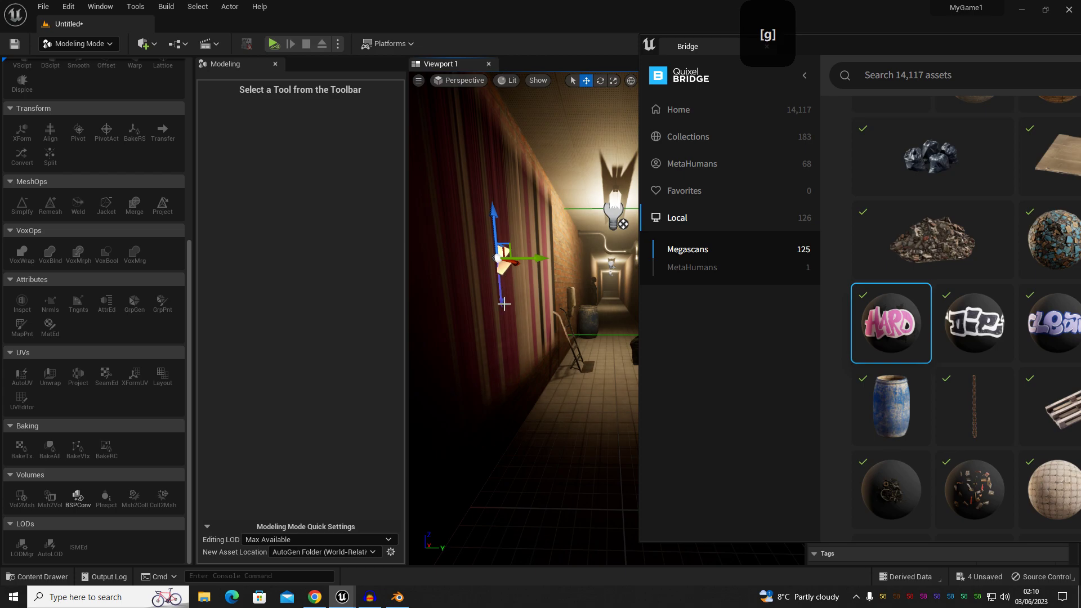
key("e")
mouse_move(524, 302)
left_mouse_down()
mouse_move(499, 265)
mouse_move(505, 243)
left_mouse_up()
- Scale the graffiti decal's depth, width and height so the HARD lettering fits the brick wall
key("r")
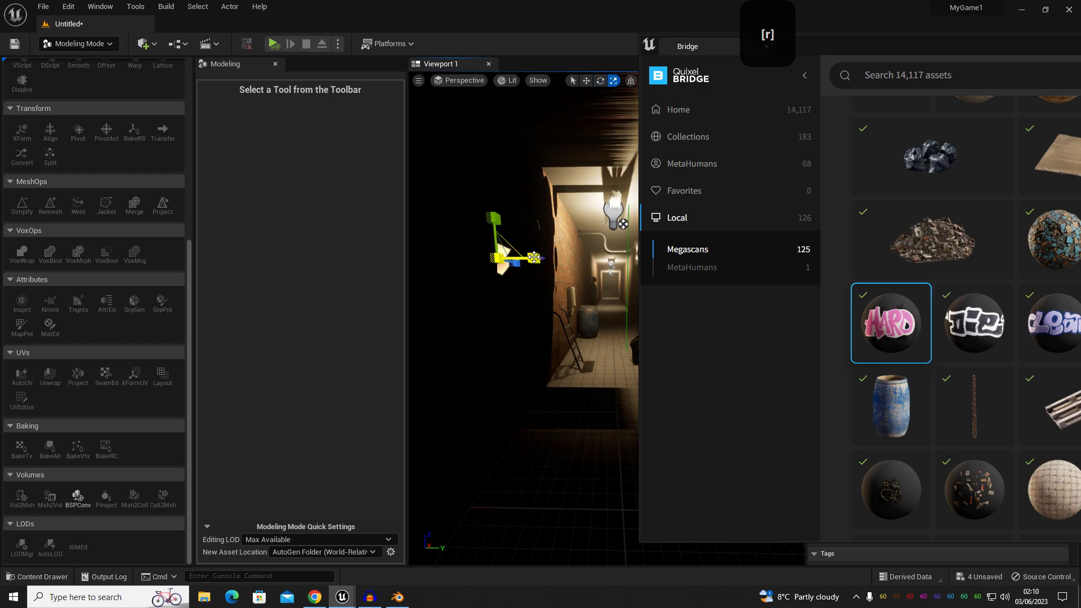
left_click_drag(494, 262, 527, 286)
right_click_drag(545, 278, 545, 278)
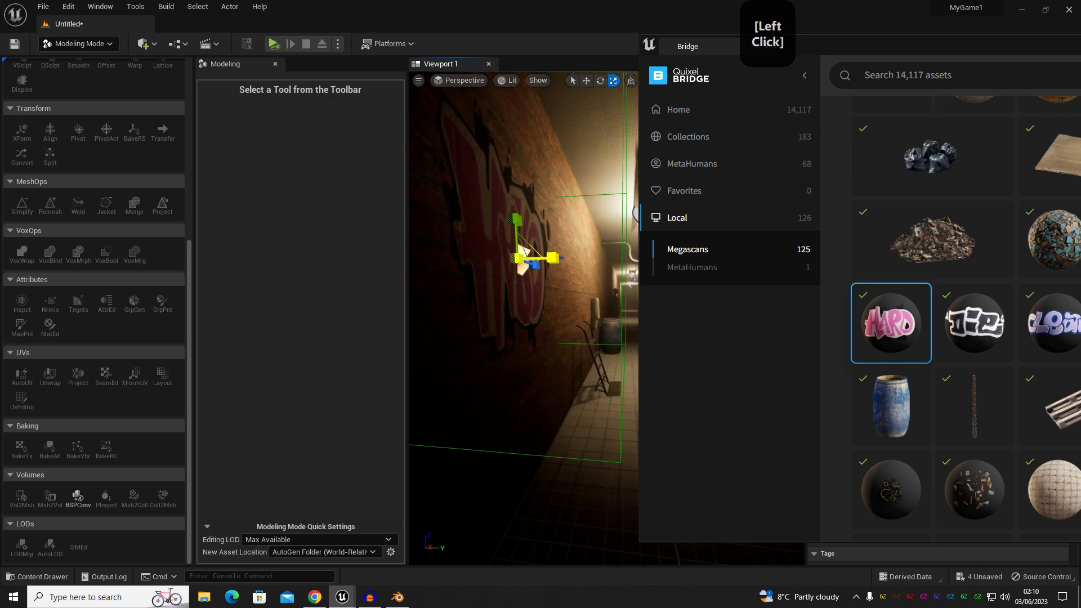
left_click_drag(552, 257, 557, 260)
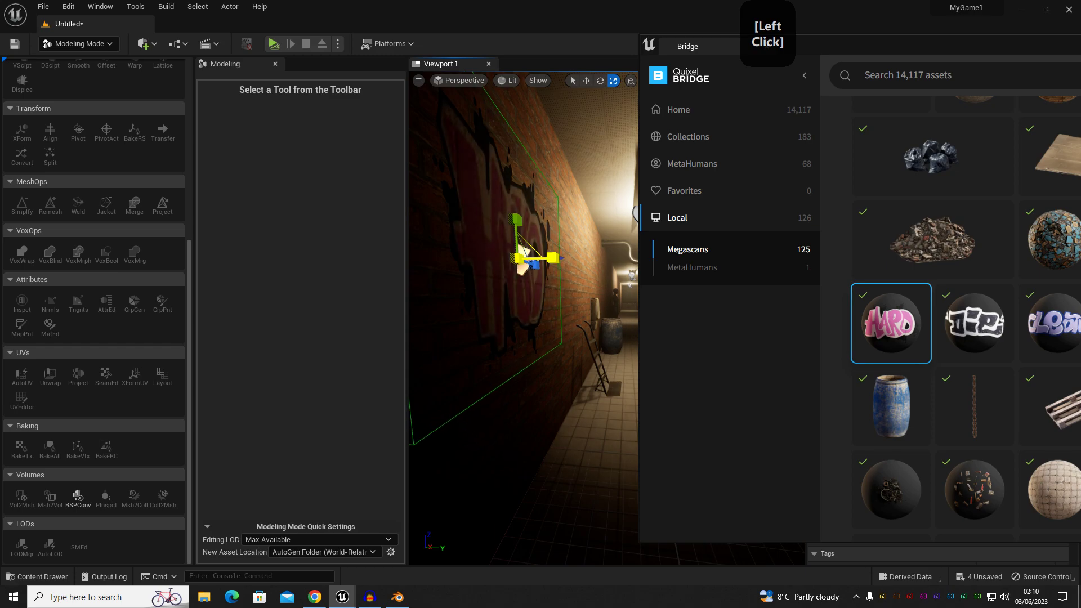
key("d")
right_click_drag(544, 282, 563, 223)
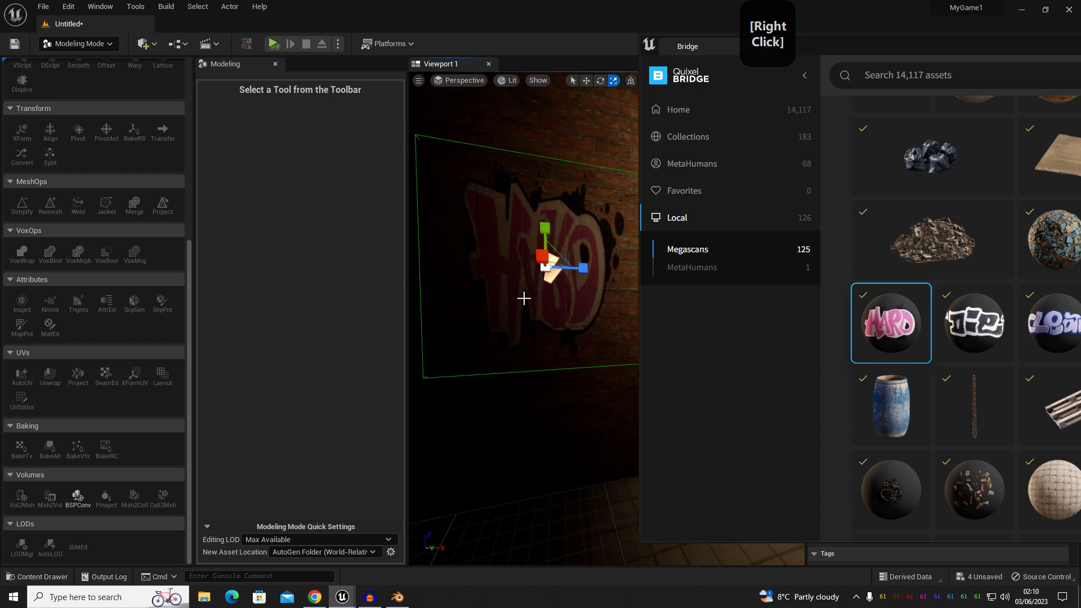
right_click_drag(522, 298, 514, 292)
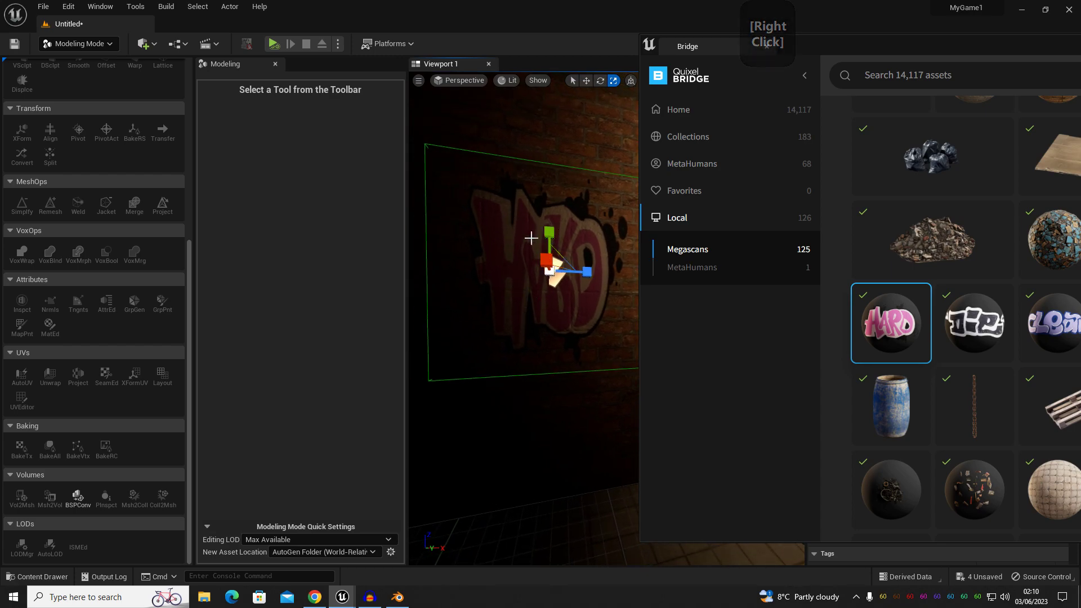
mouse_move(549, 231)
left_mouse_down()
mouse_move(550, 278)
mouse_move(550, 205)
mouse_move(549, 217)
left_mouse_up()
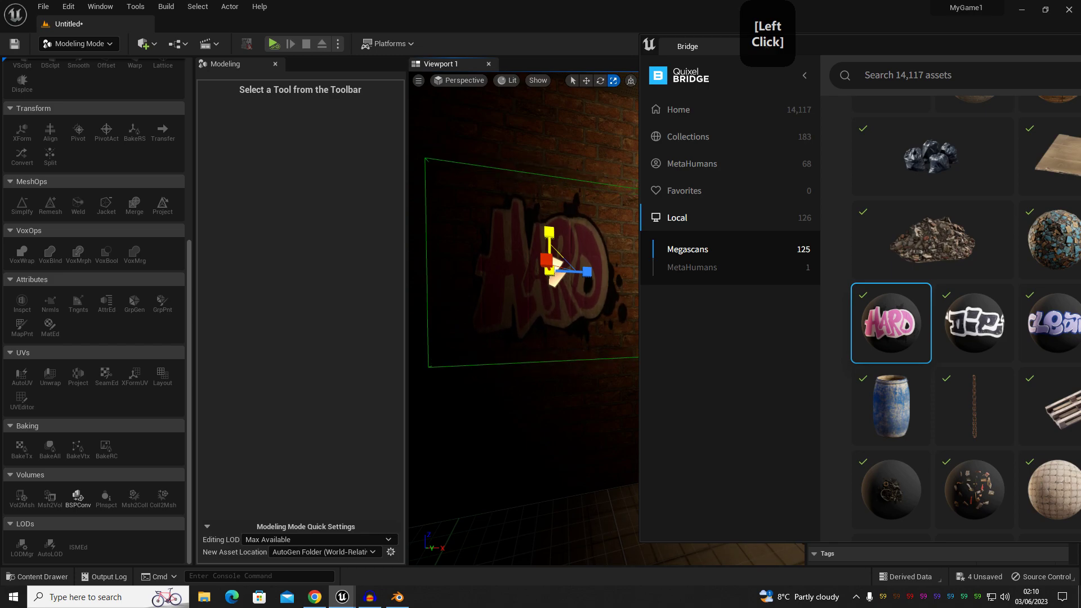
- Tilt the graffiti decal and lower it on the wall, moving the Bridge window aside to uncover the rotation snapping controls
right_click_drag(538, 275, 516, 278)
key("d")
key("e")
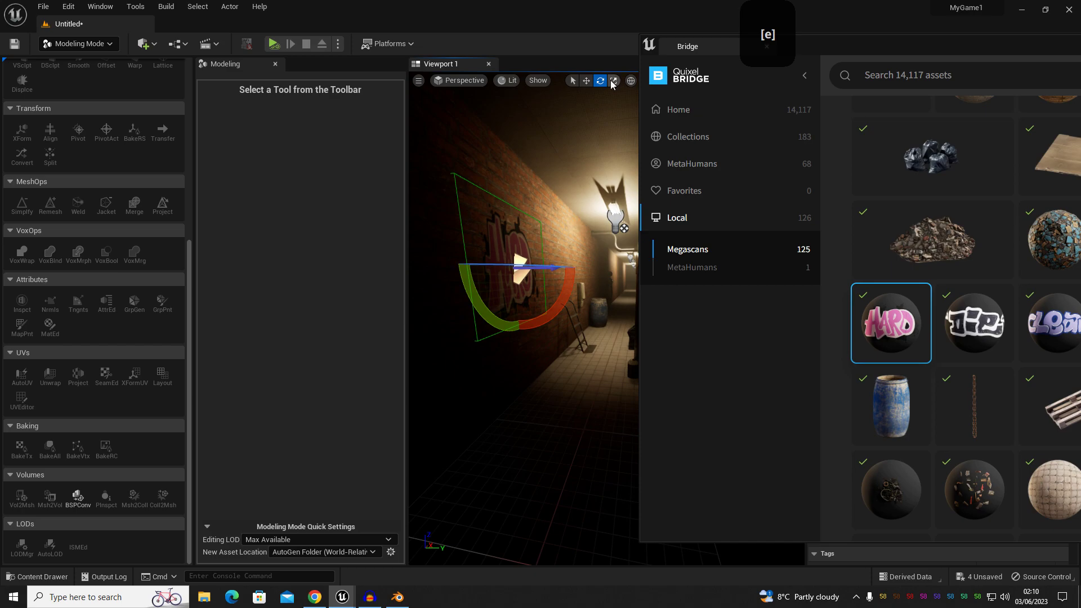
left_click_drag(837, 45, 938, 45)
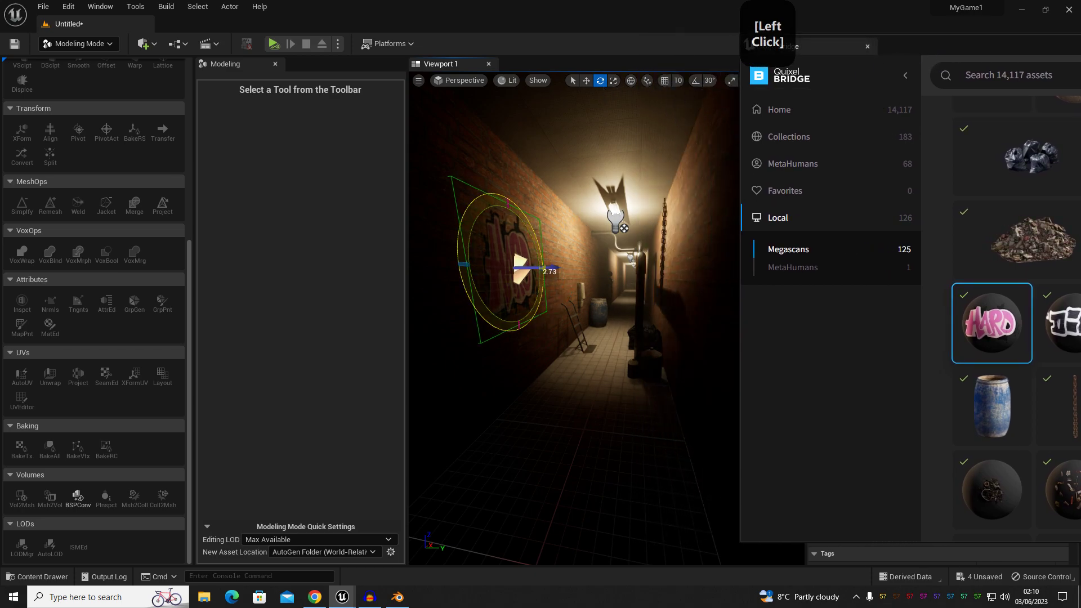
key("w")
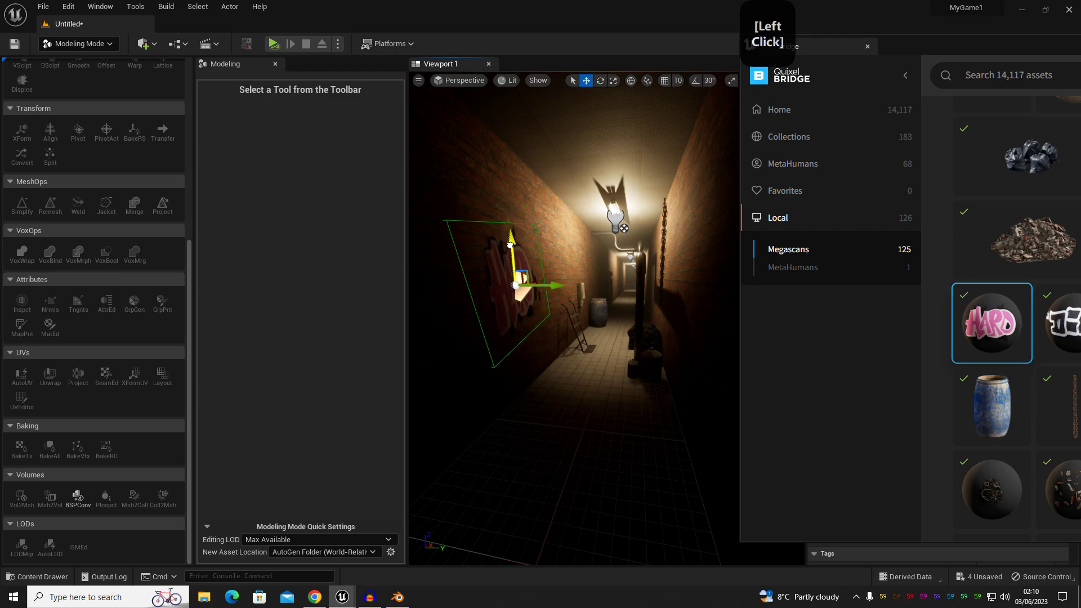
- Examine the dressed corridor without editor overlays, viewing the graffiti and props from down the hallway
key("g")
key("s")
key("w")
mouse_move(557, 396)
right_mouse_down()
mouse_move(600, 397)
mouse_move(571, 397)
right_mouse_up()
key("w")
key("s")
right_click_drag(591, 295, 587, 295)
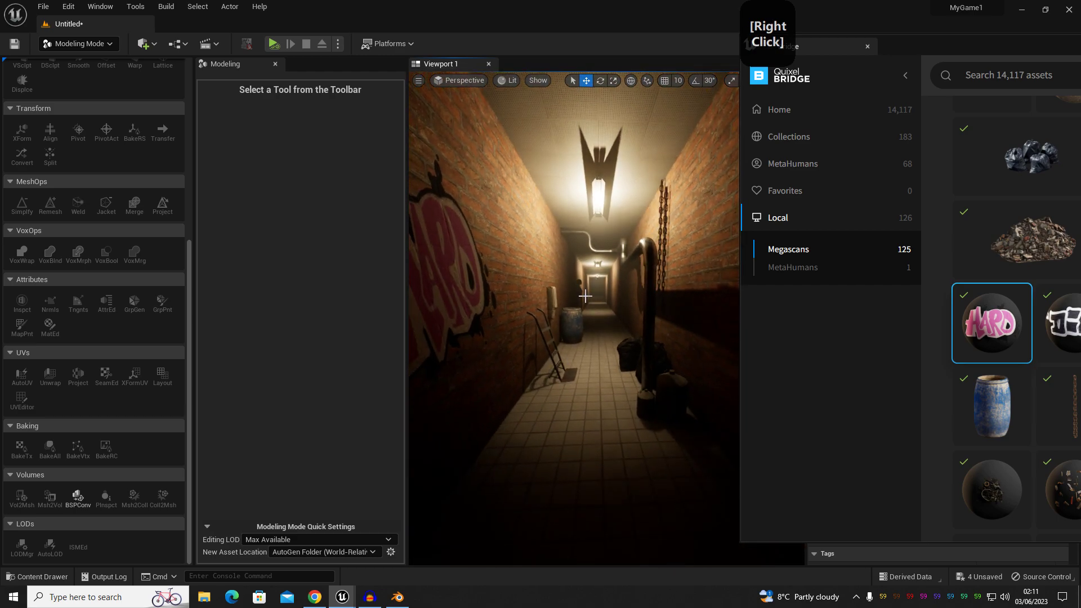
mouse_move(569, 333)
right_mouse_down()
mouse_move(576, 348)
mouse_move(627, 346)
mouse_move(616, 346)
mouse_move(618, 327)
mouse_move(592, 353)
right_mouse_up()
key("a")
key("w")
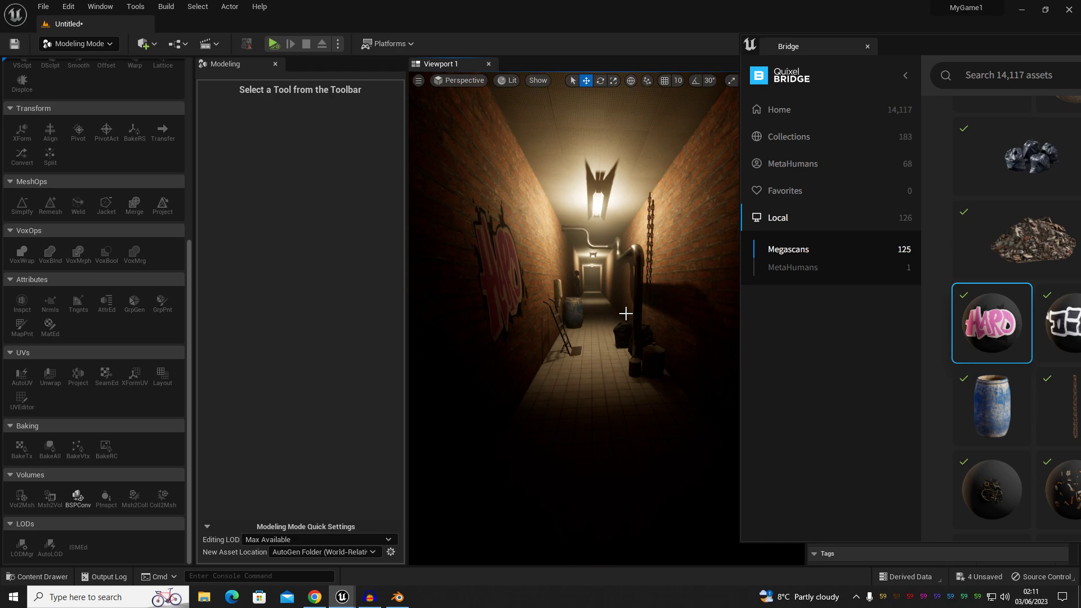
- Reposition one hanging chain slightly apart from the other and check the pair from down the corridor
left_click(652, 204)
left_click_drag(668, 199, 662, 155)
key("ctrl+z")
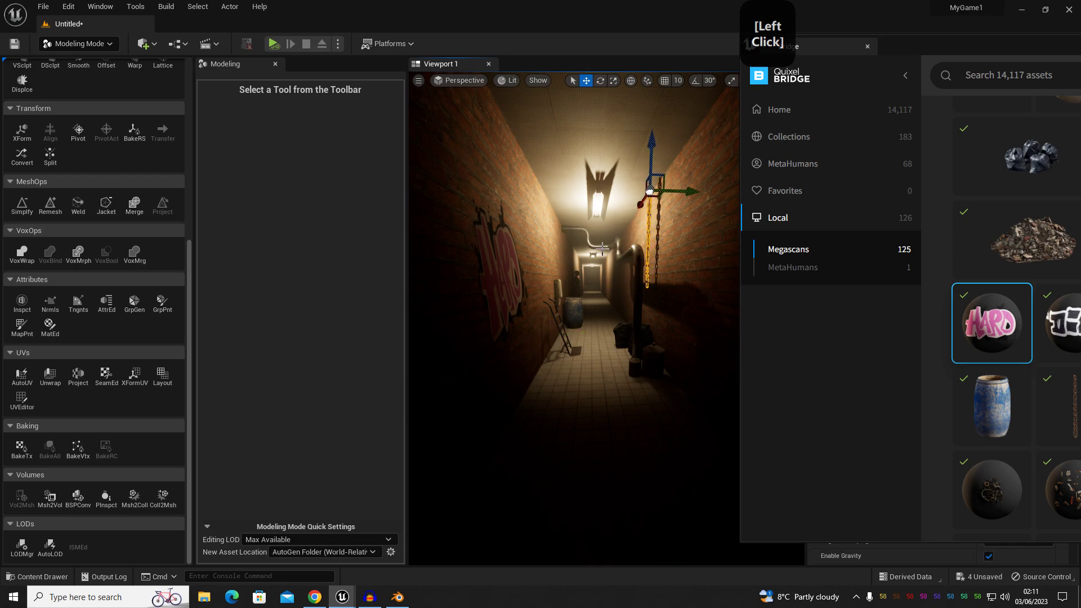
right_click(586, 288)
right_click_drag(585, 289, 610, 293)
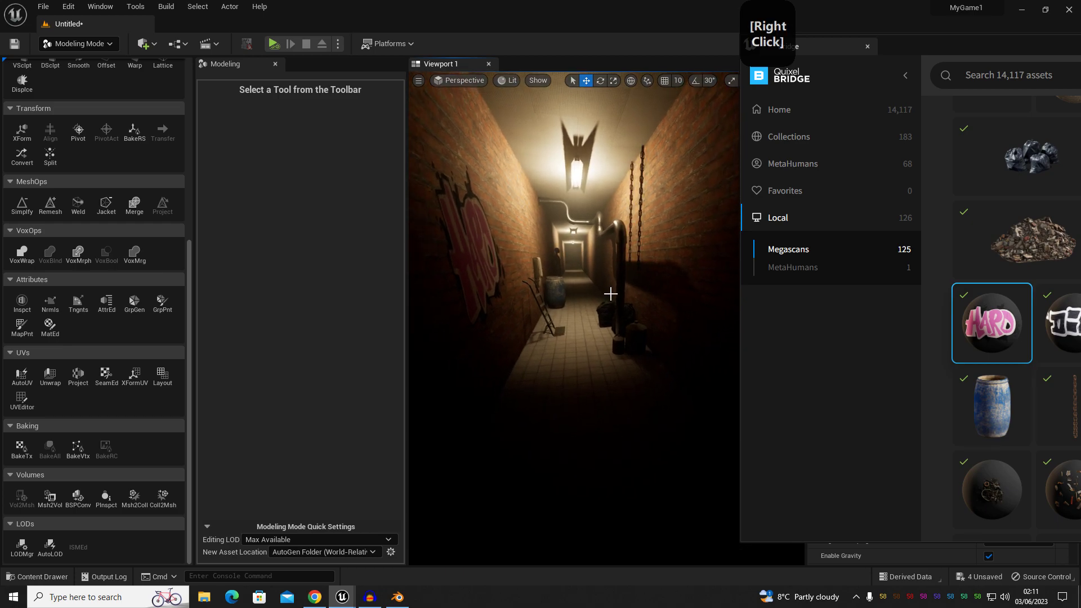